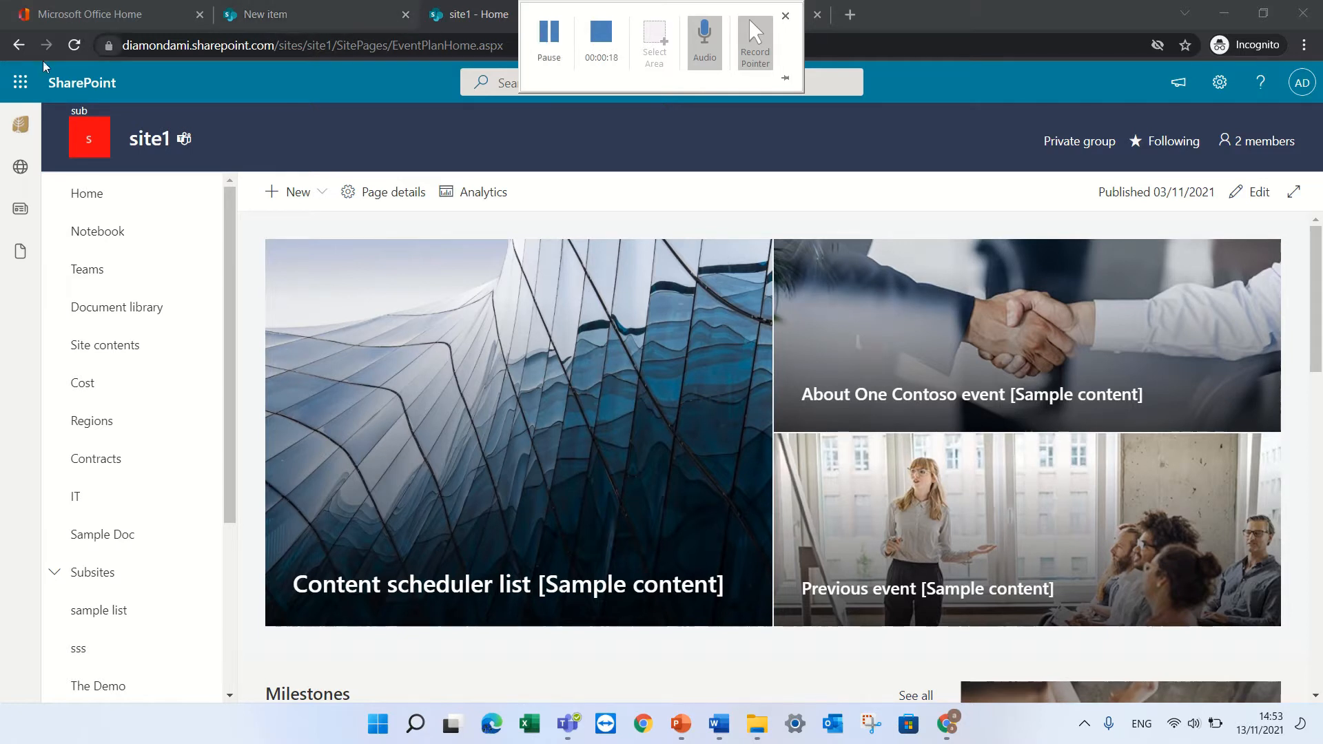
Open Microsoft Lists and start a new blank list named demo111
left_click(9, 91)
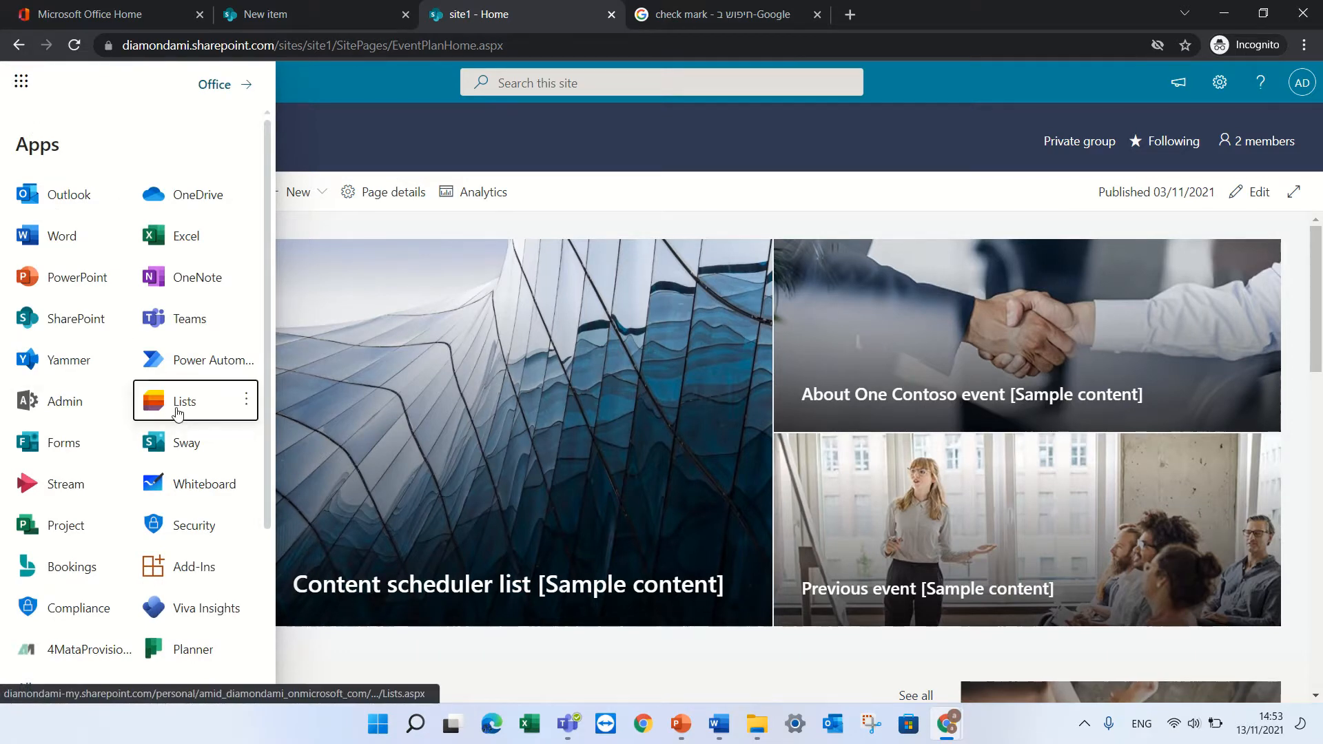
left_click(173, 401)
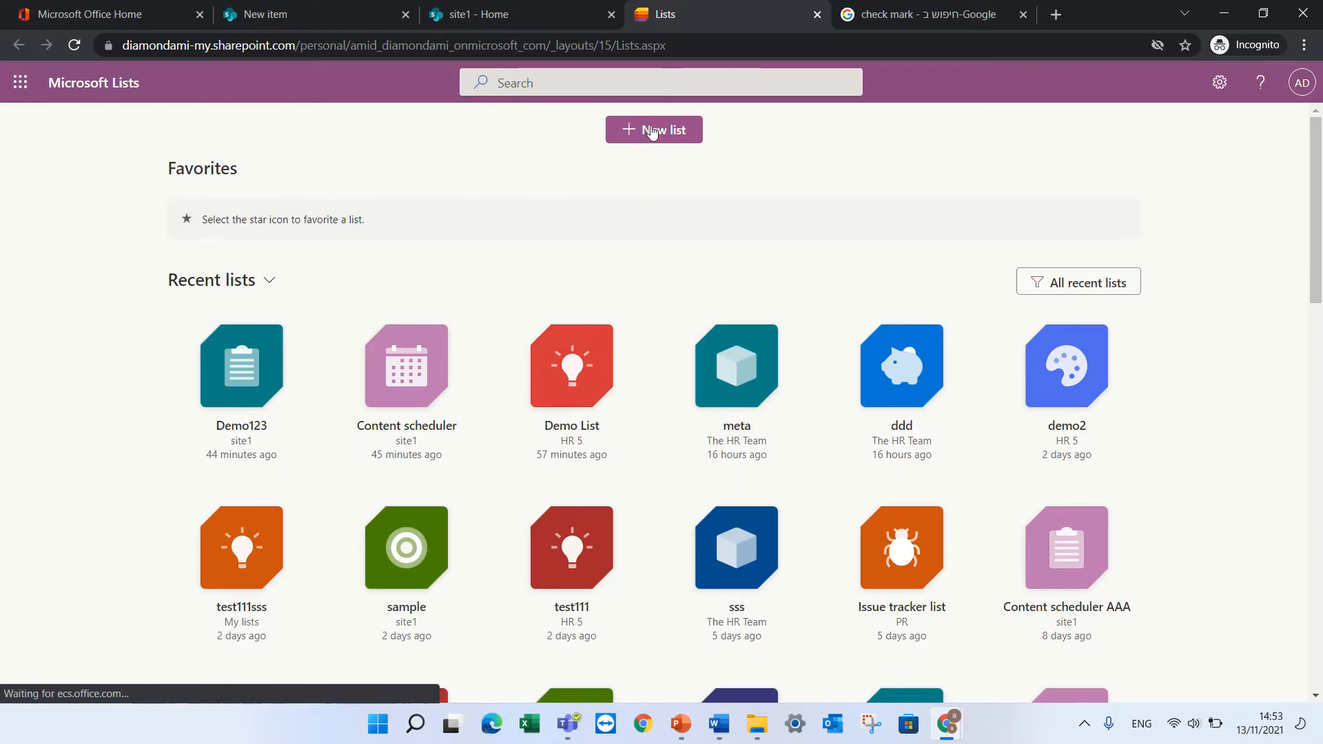
left_click(648, 130)
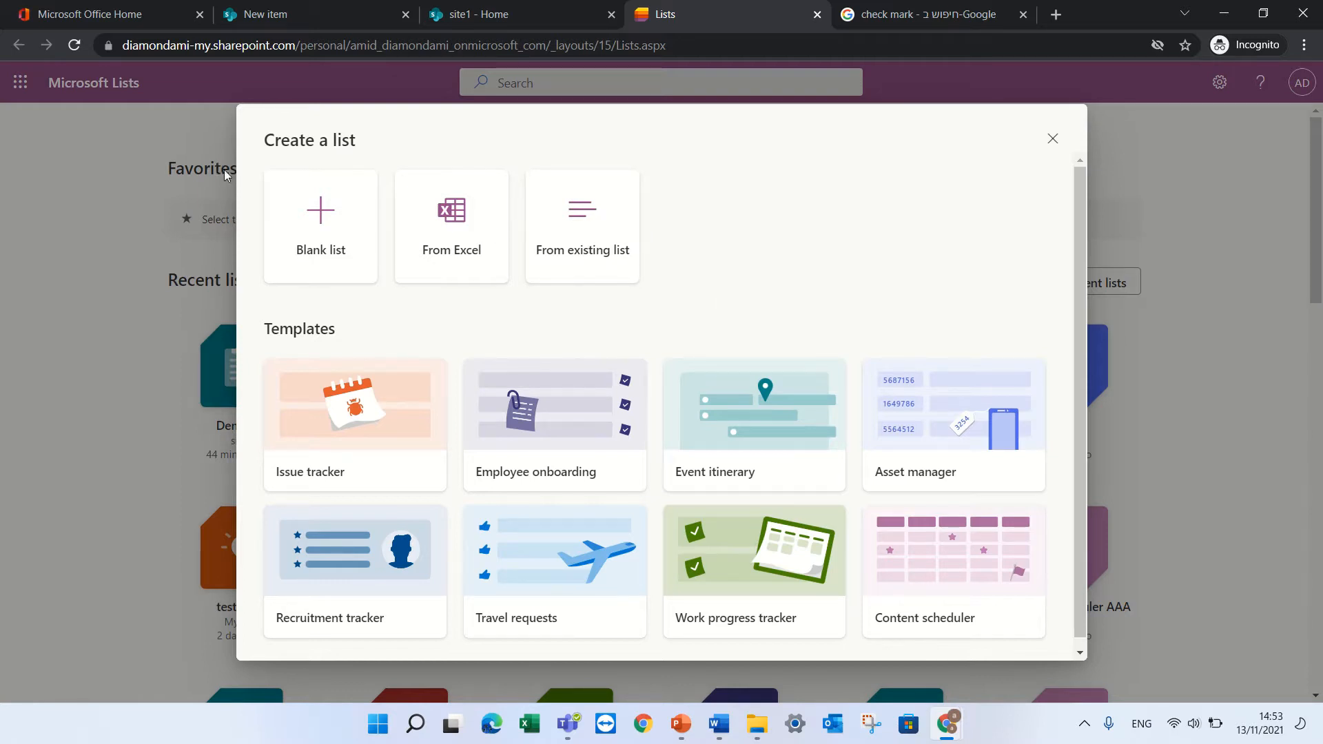
left_click(320, 215)
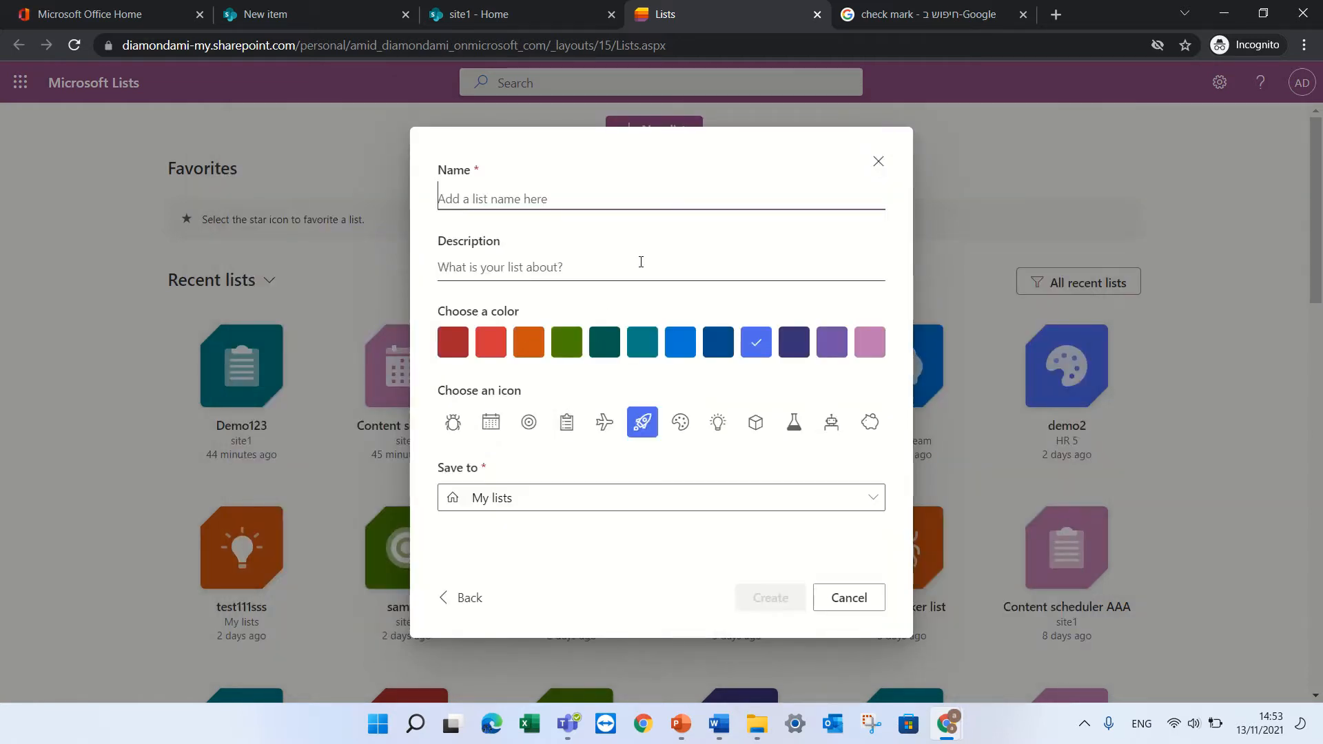
type("demo")
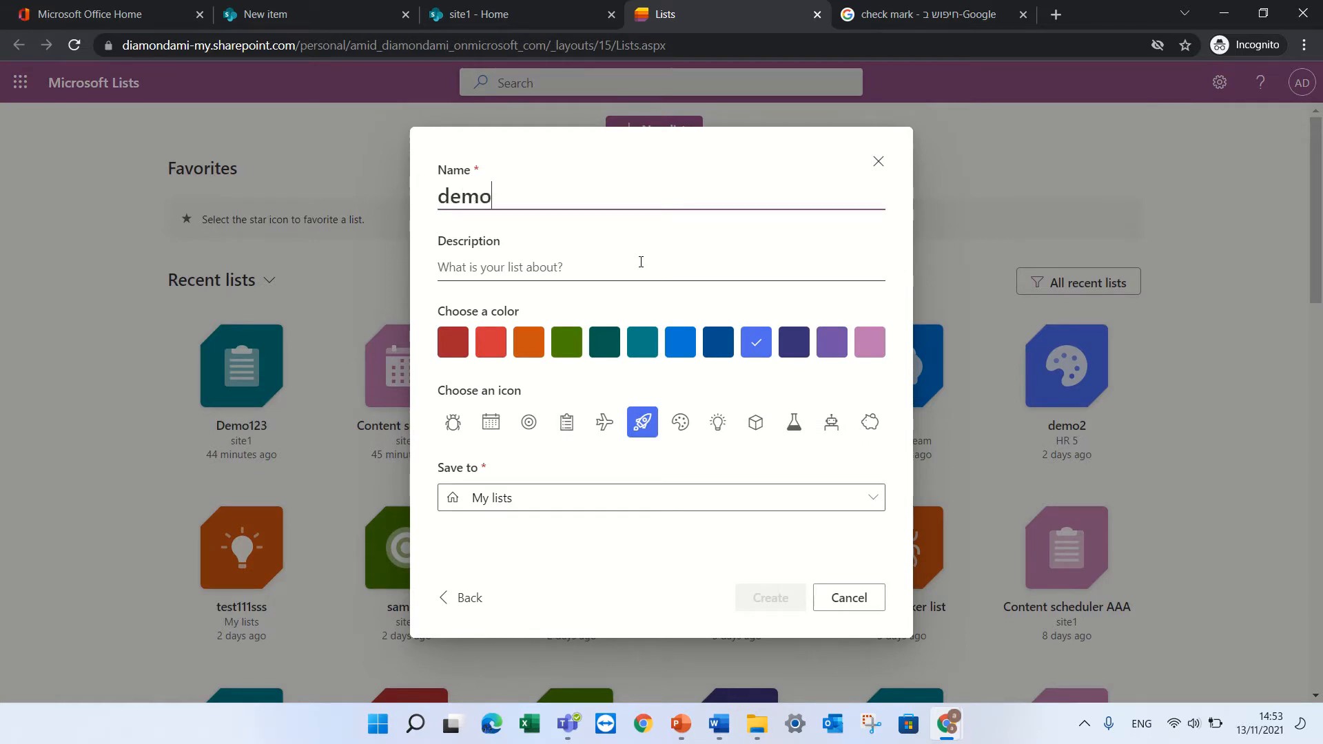
type("111")
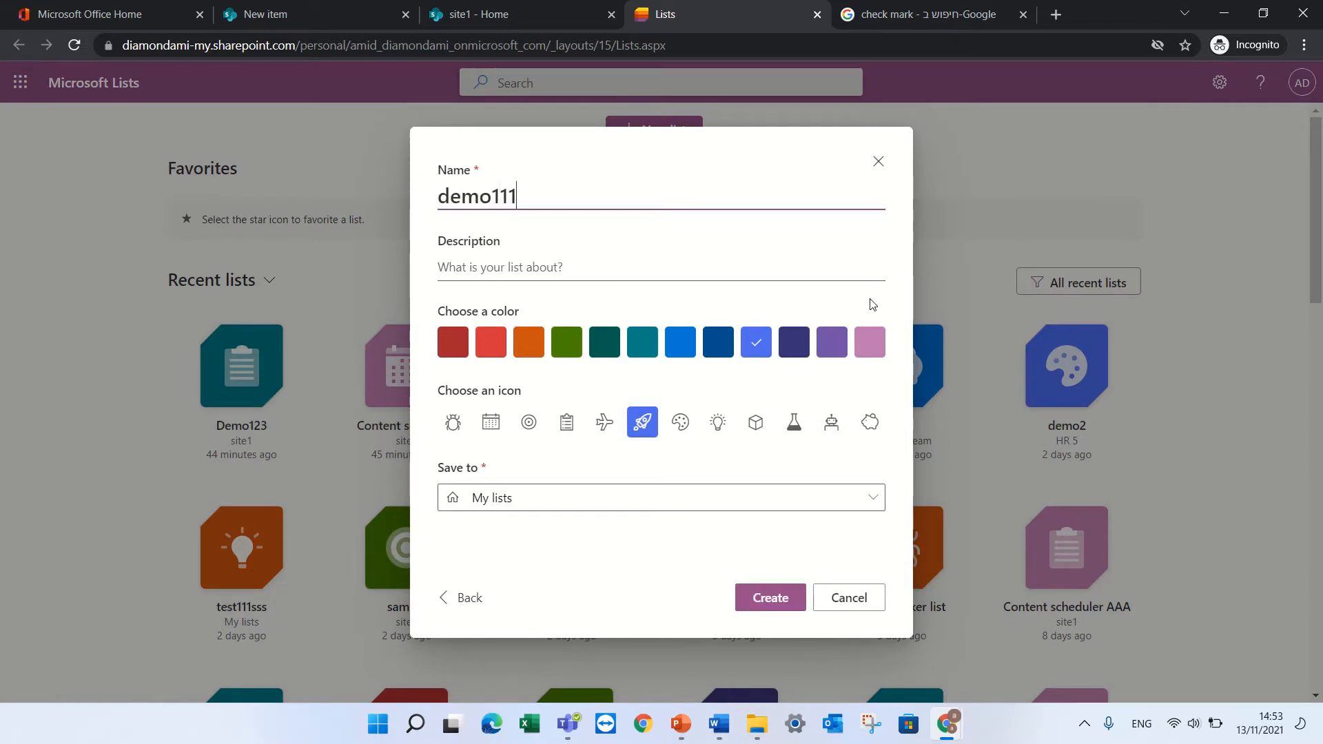
right_click(763, 597)
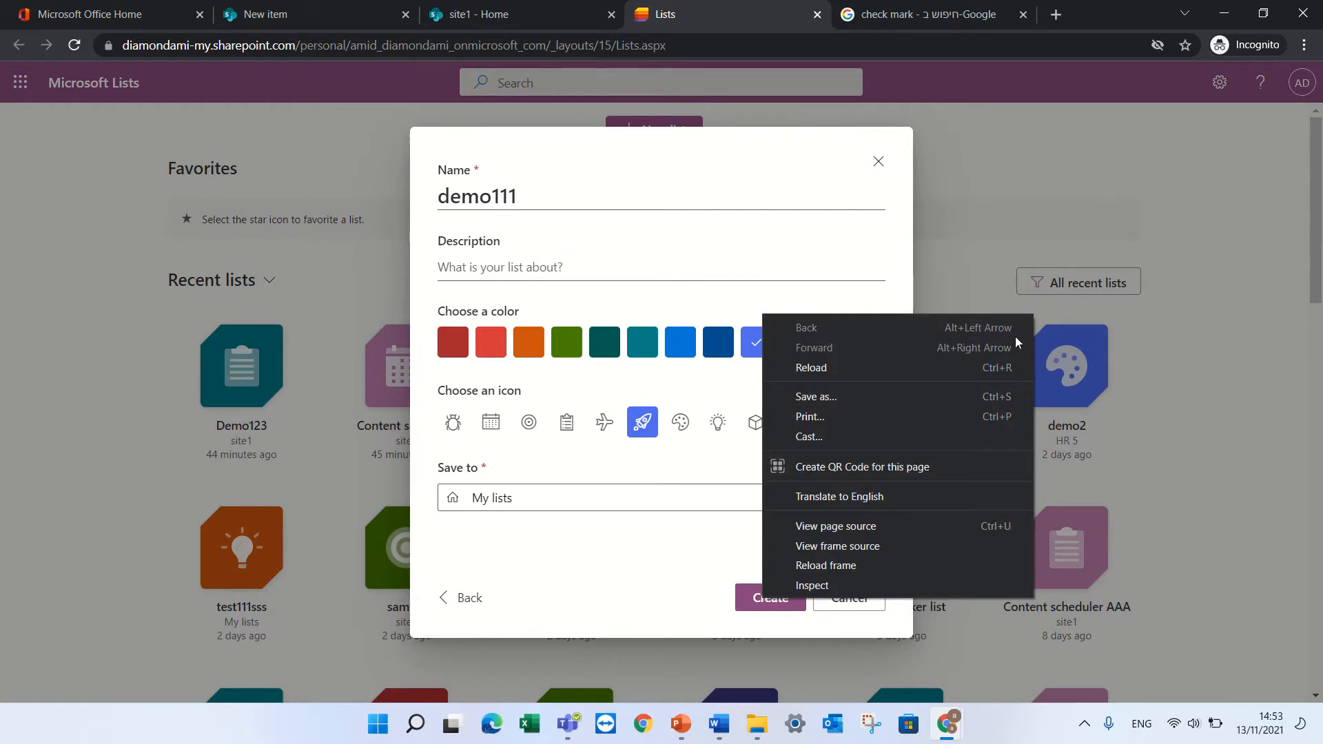
left_click(816, 254)
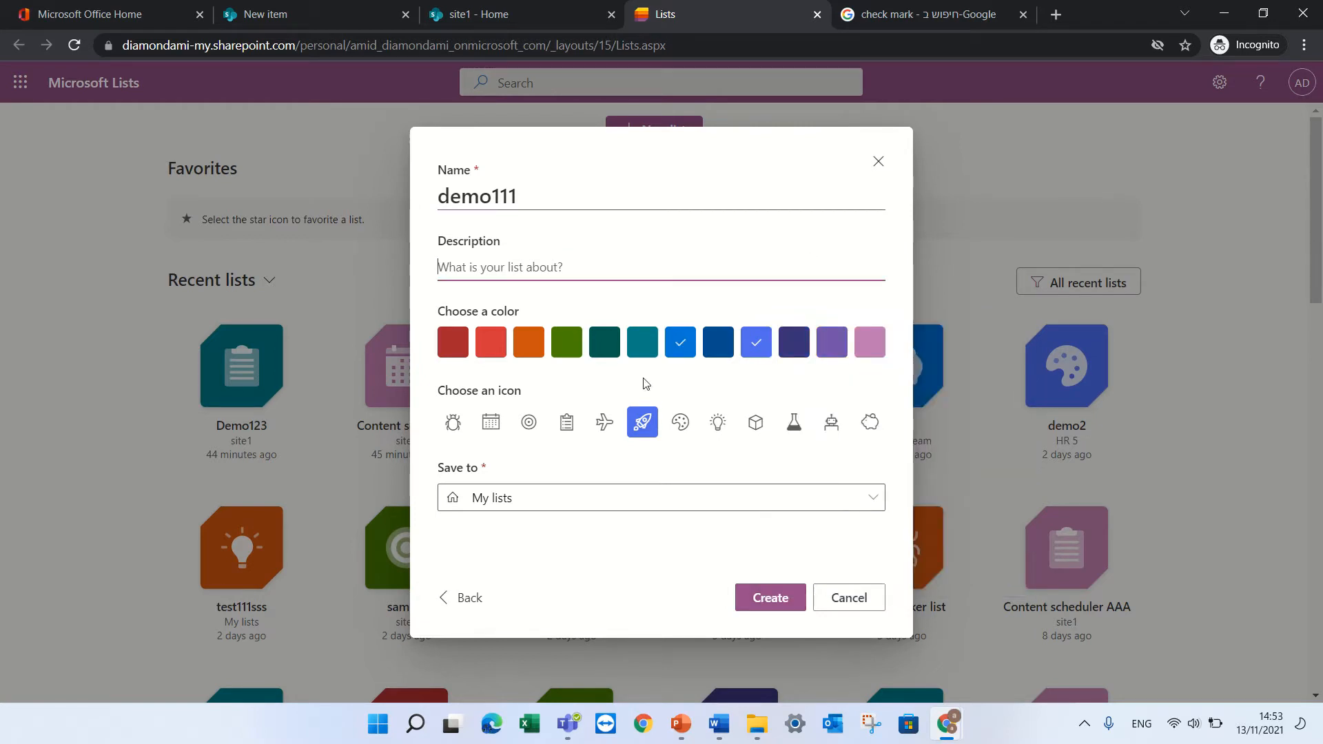
Choose the HR 5 site as the save location for the demo111 list and create the list
left_click(574, 505)
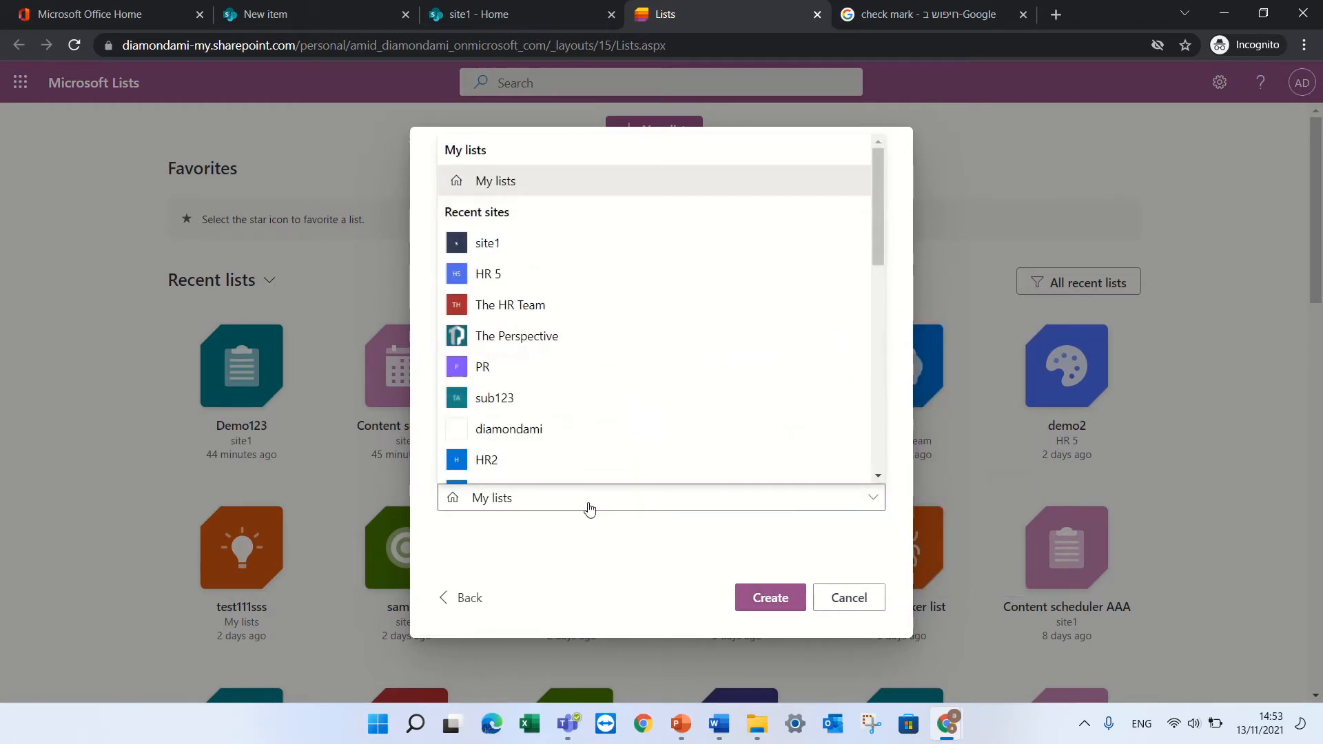
left_click(560, 546)
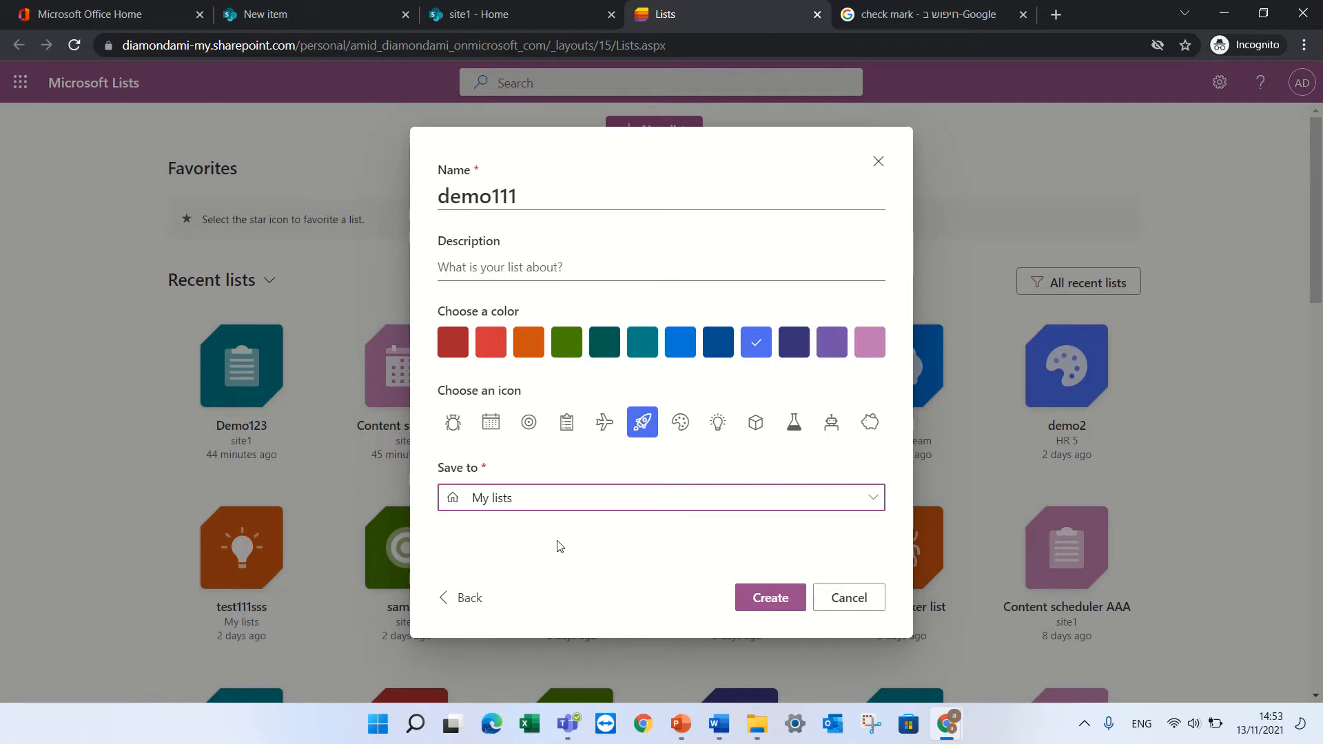
left_click(581, 508)
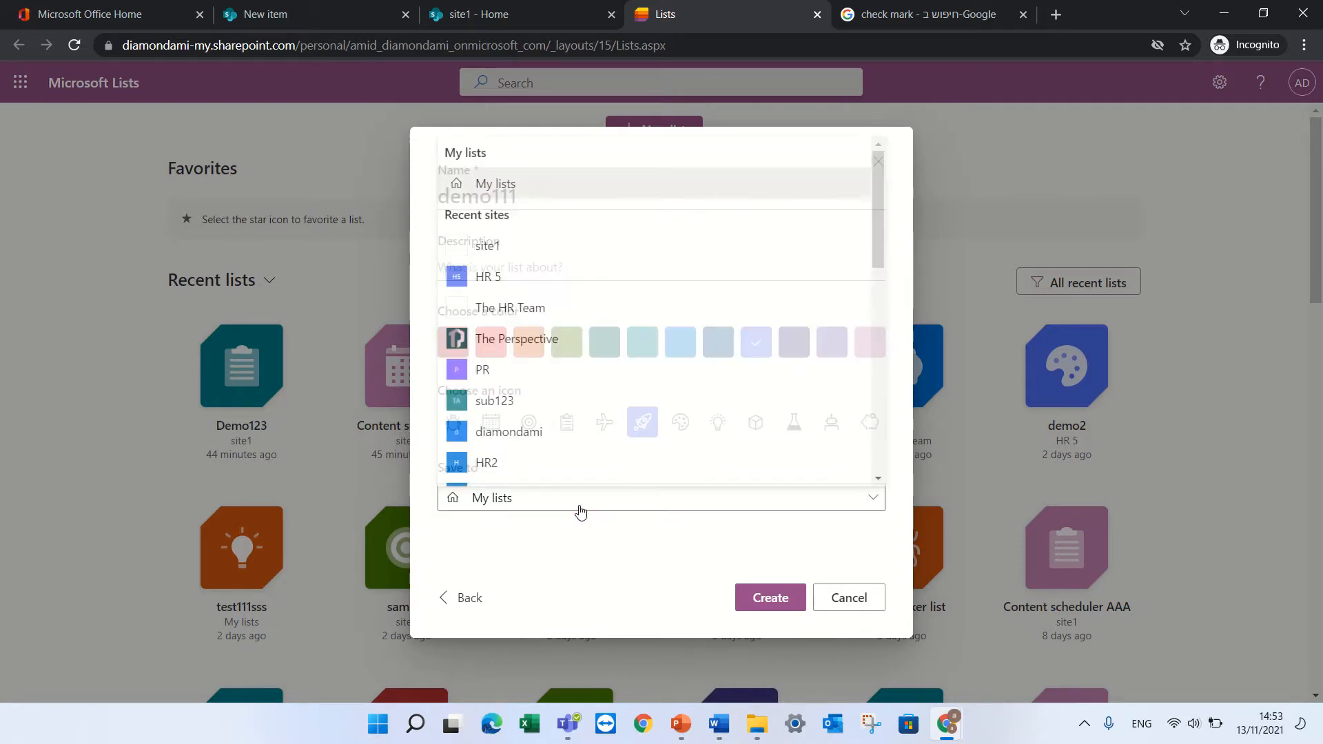
left_click(527, 536)
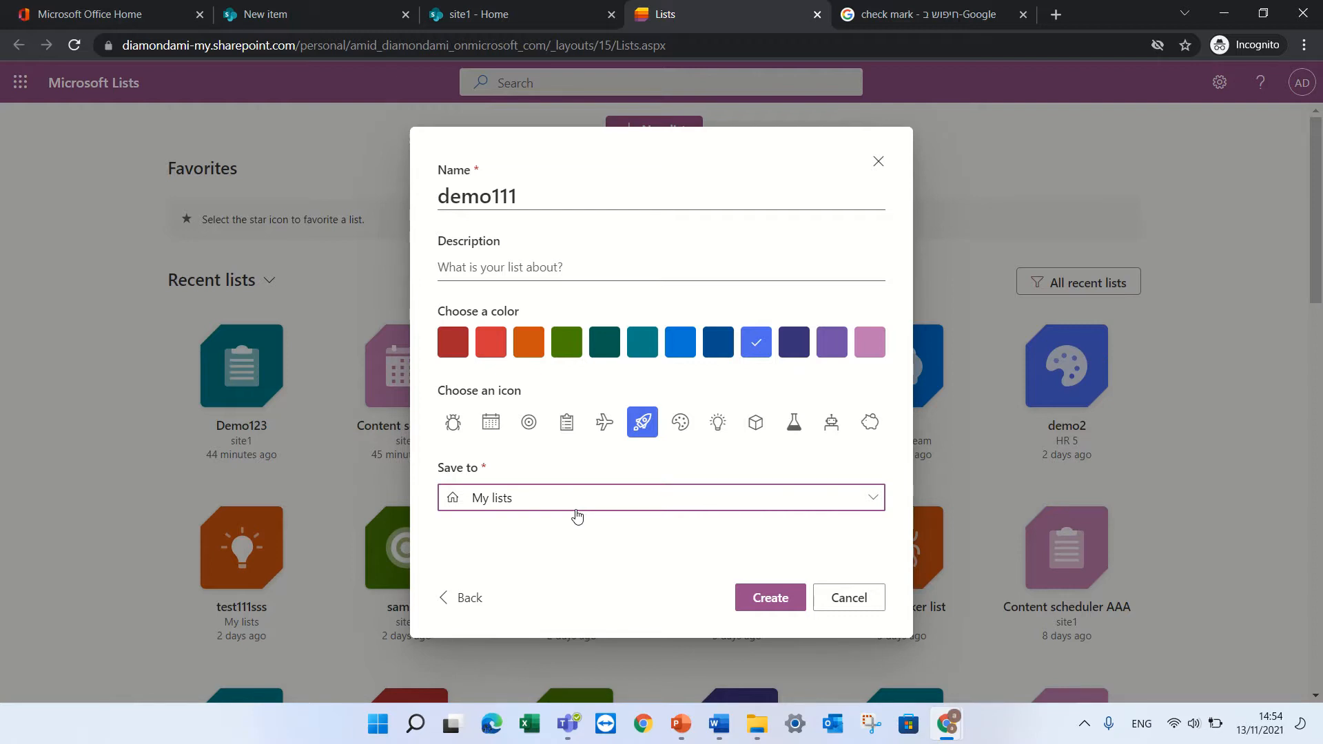
left_click(541, 501)
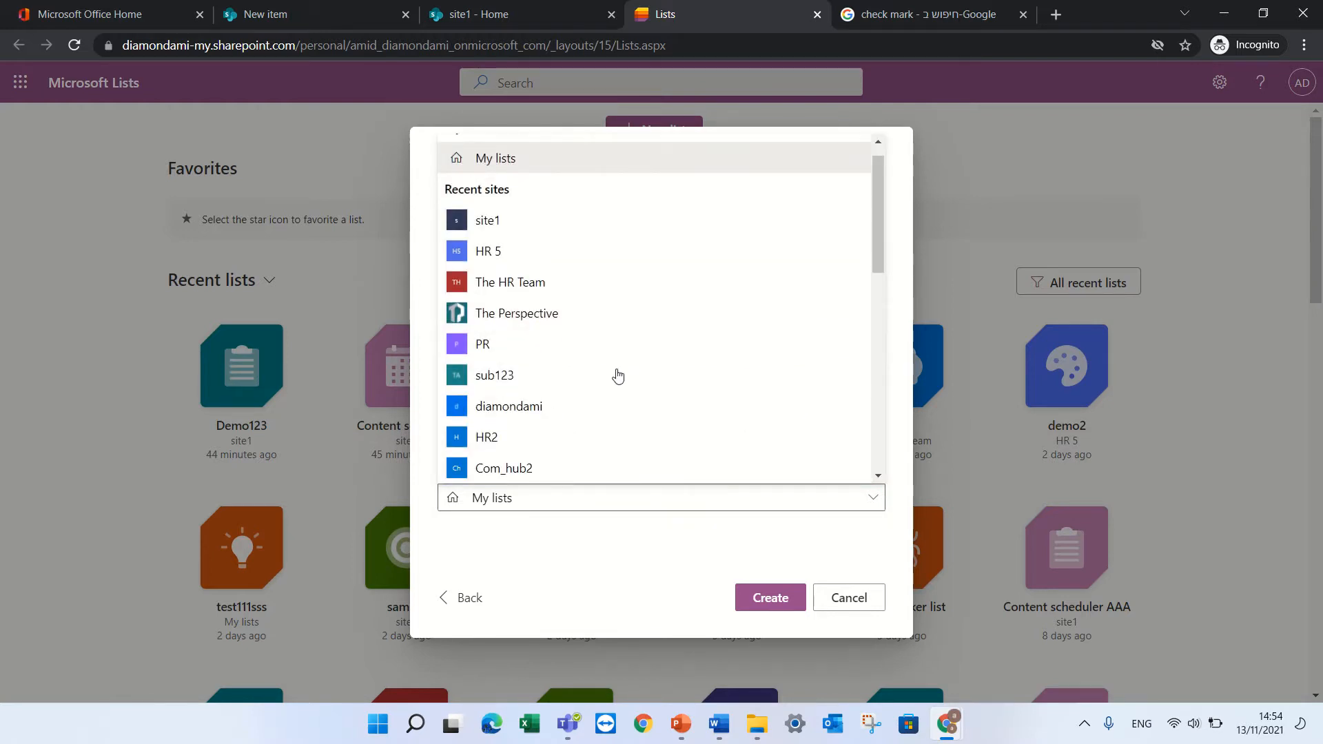
left_click(499, 253)
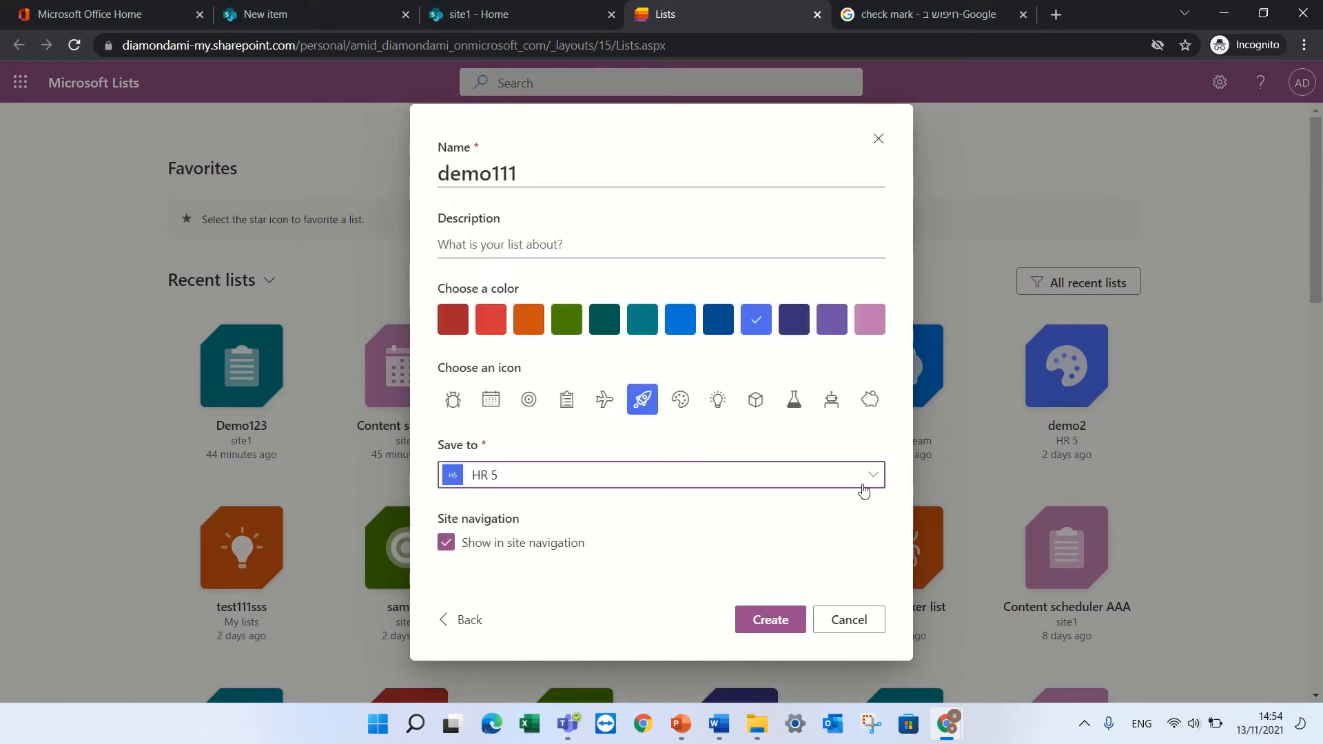
left_click(771, 619)
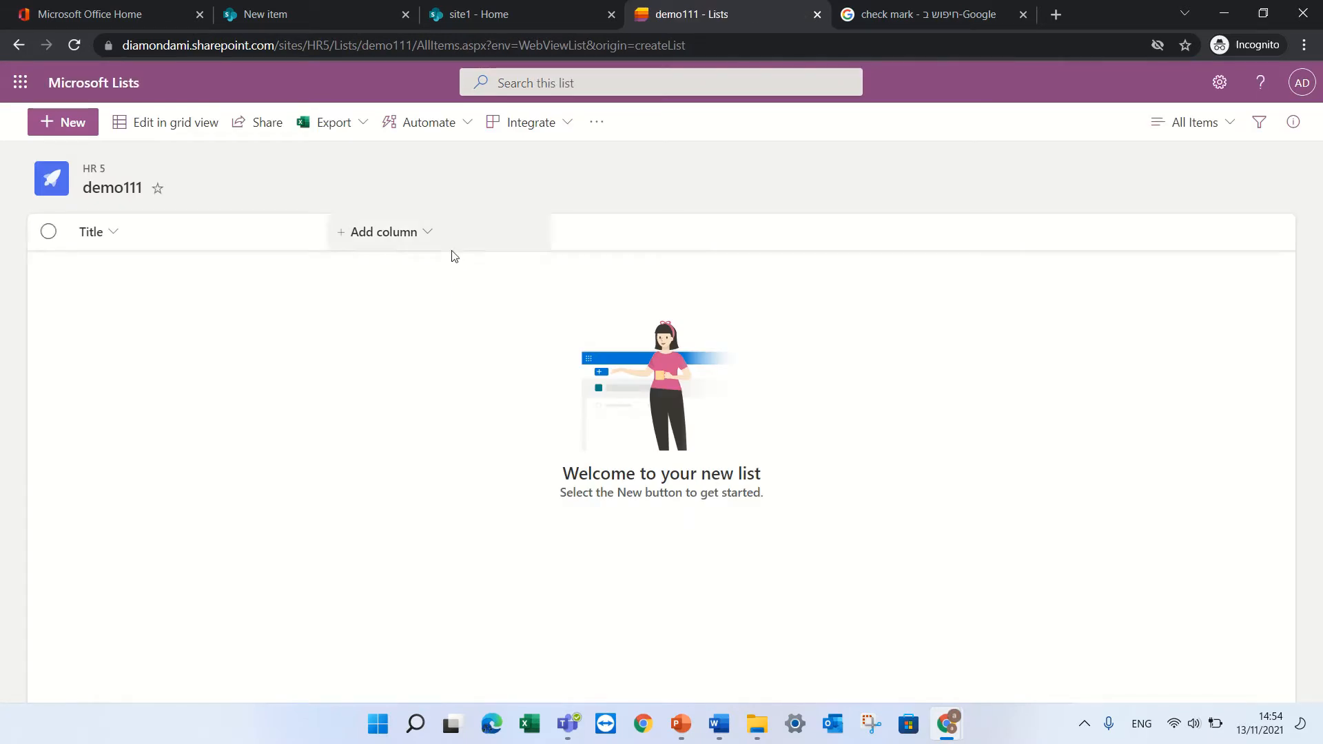
Add a single line of text column named Desc to the demo111 list
left_click(418, 238)
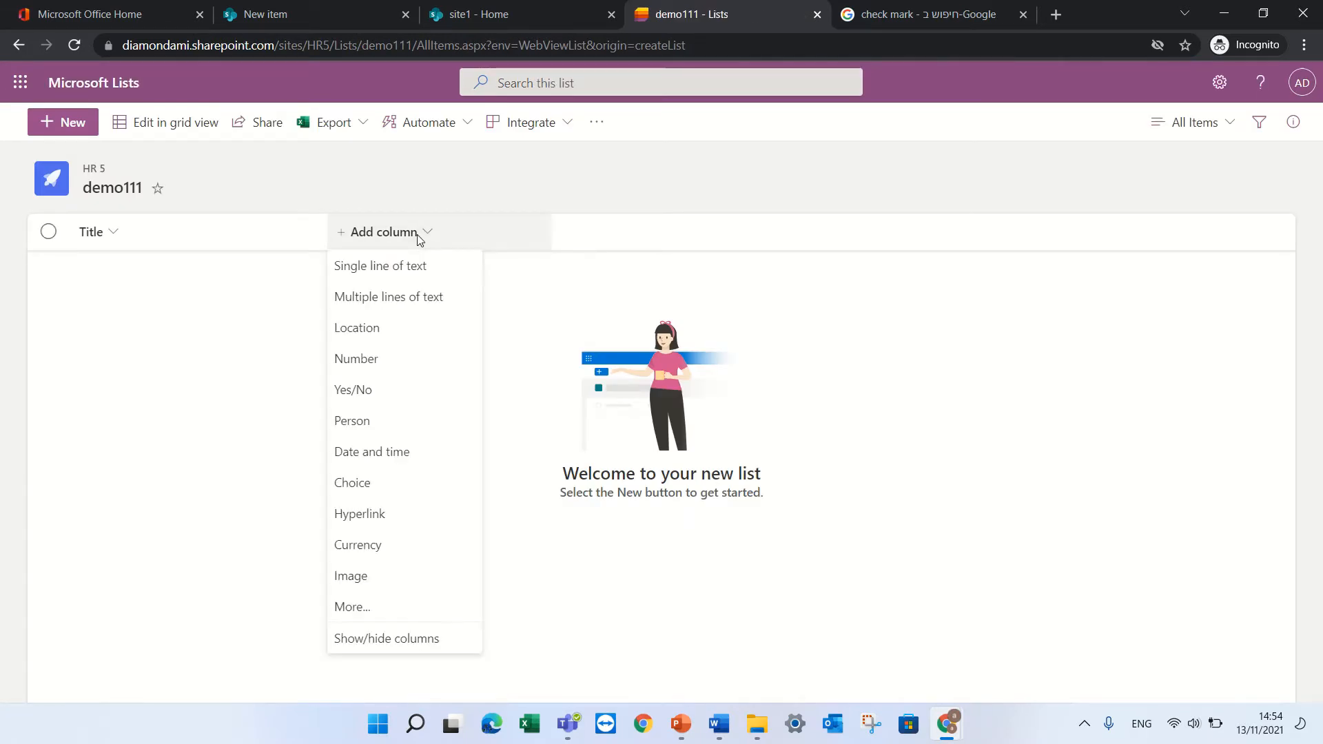
left_click(645, 301)
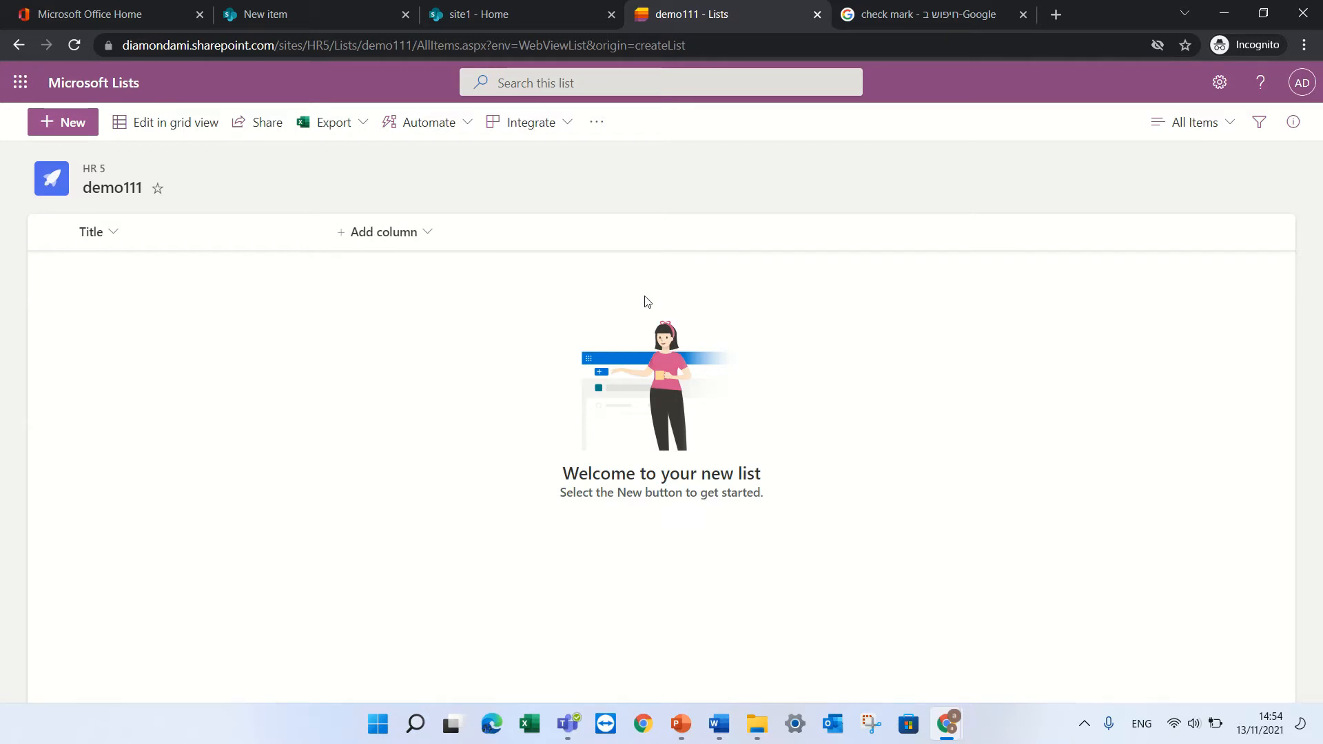
left_click(422, 234)
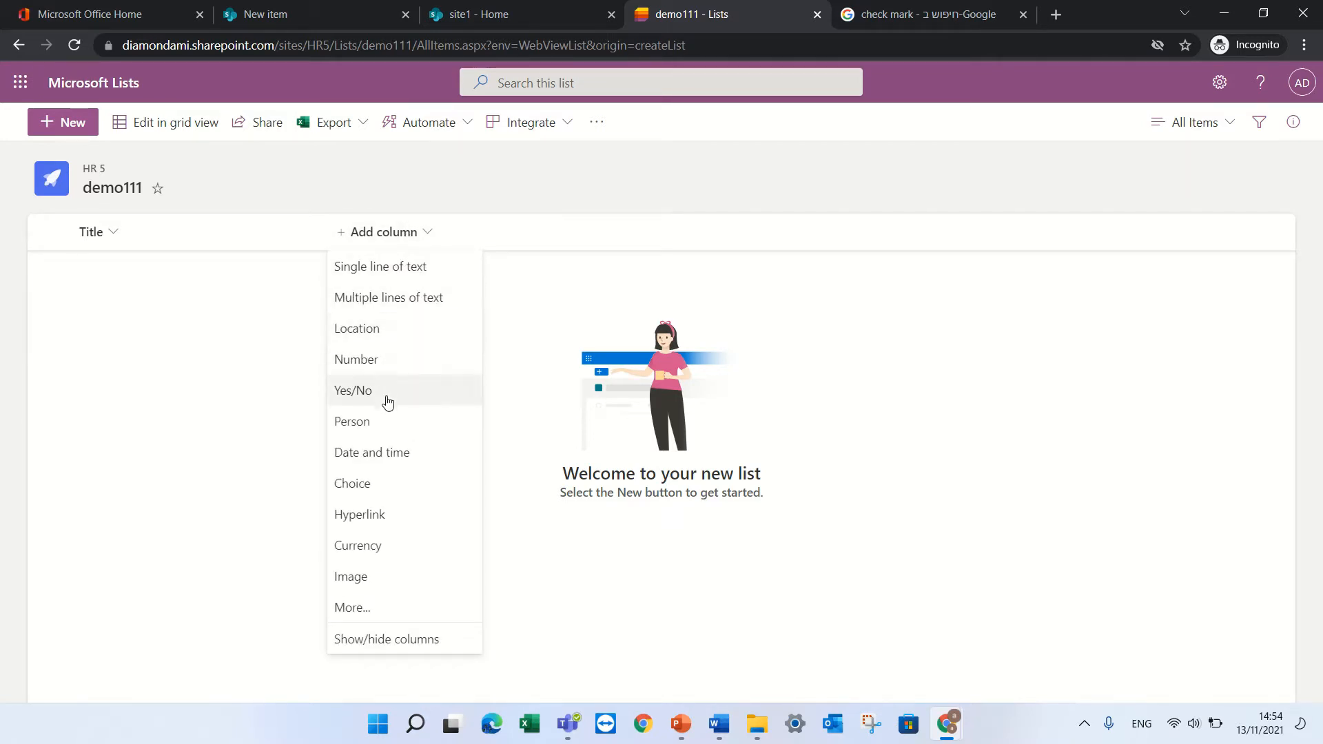
left_click(426, 267)
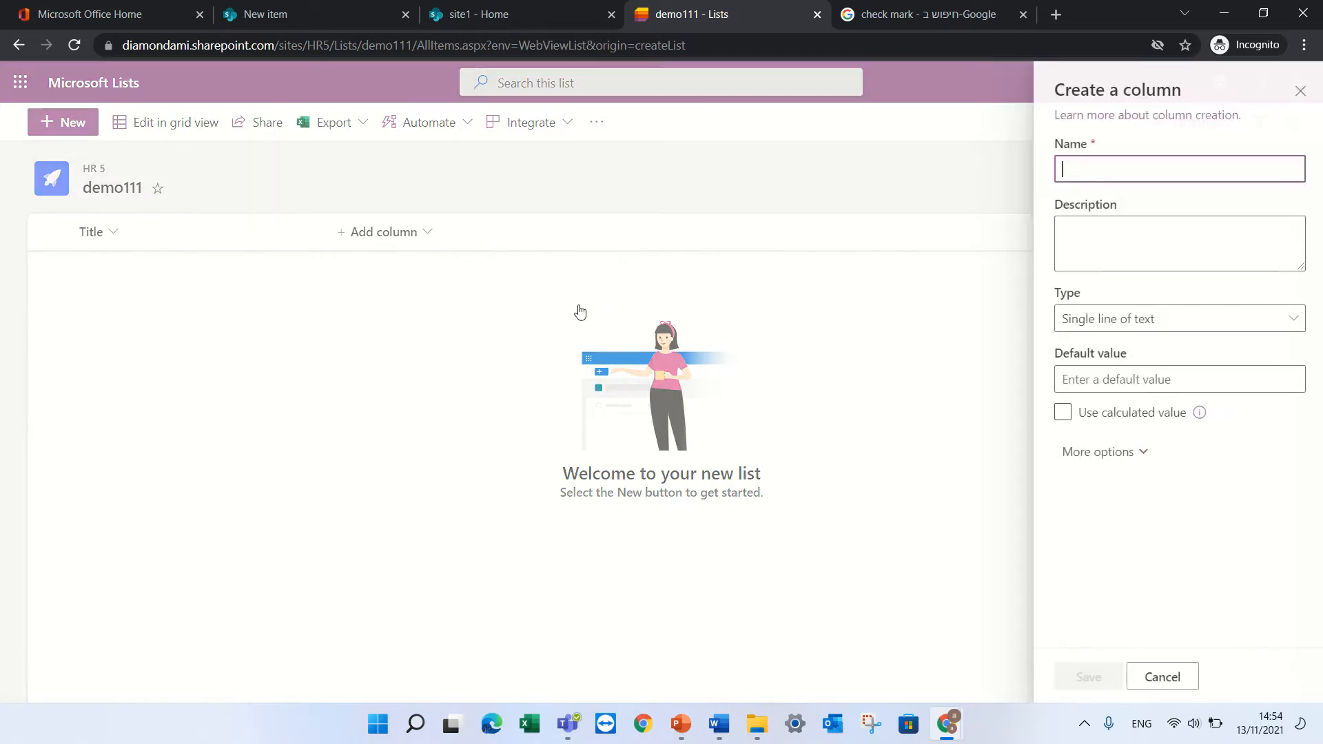
type("Desc")
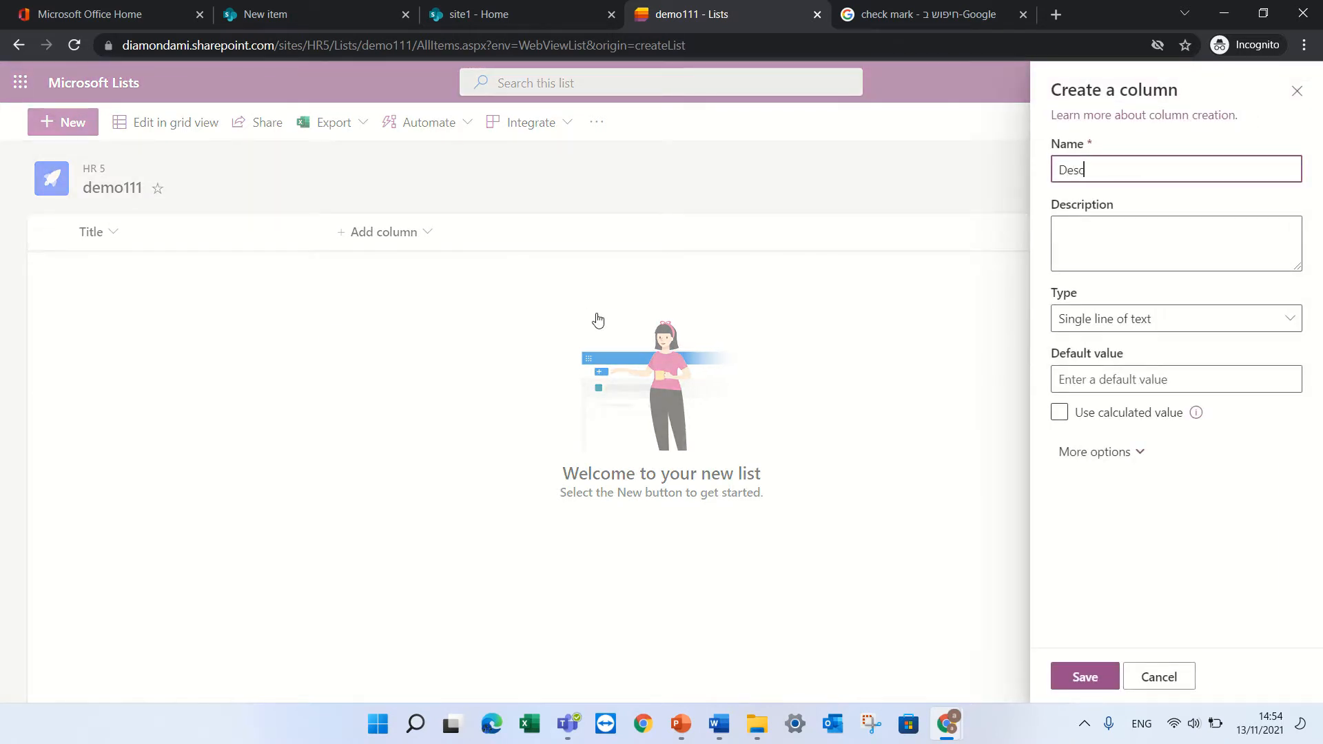
left_click(1085, 677)
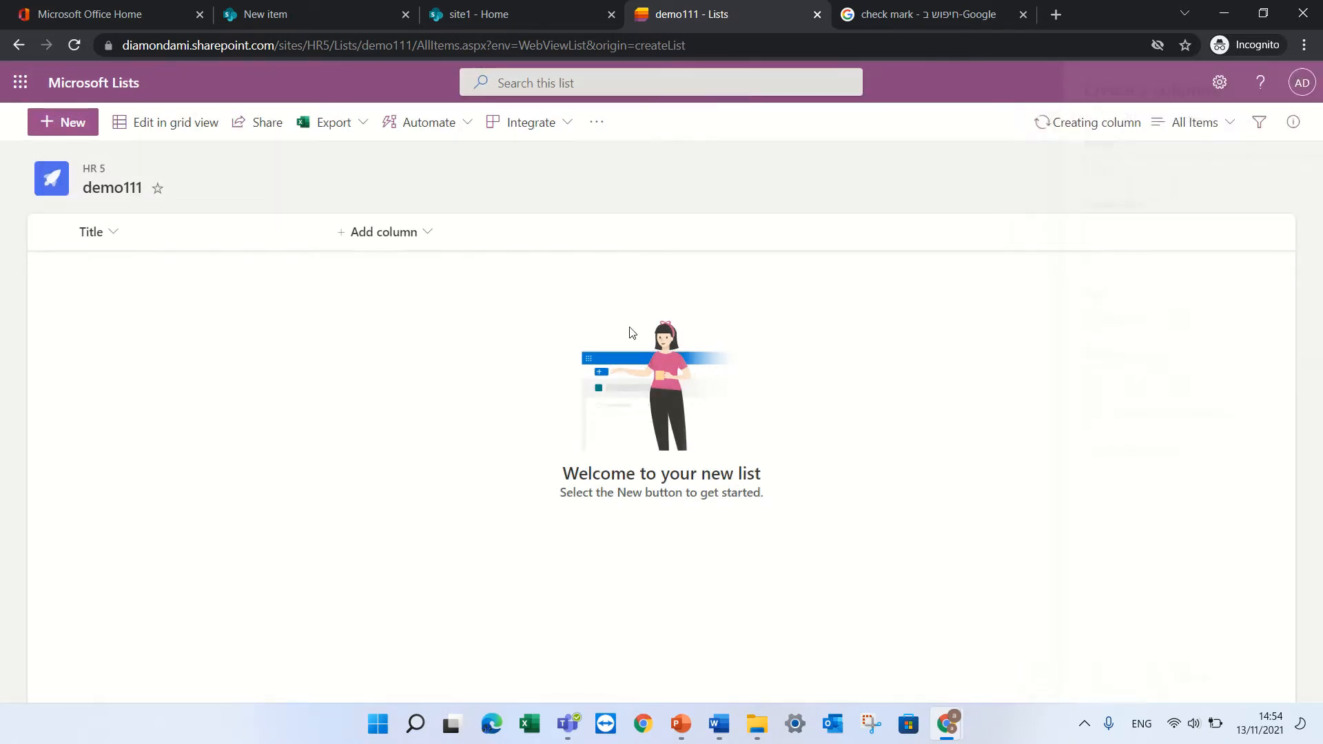
Add a Choice column named Status with the choices New, Old and Closed
left_click(522, 232)
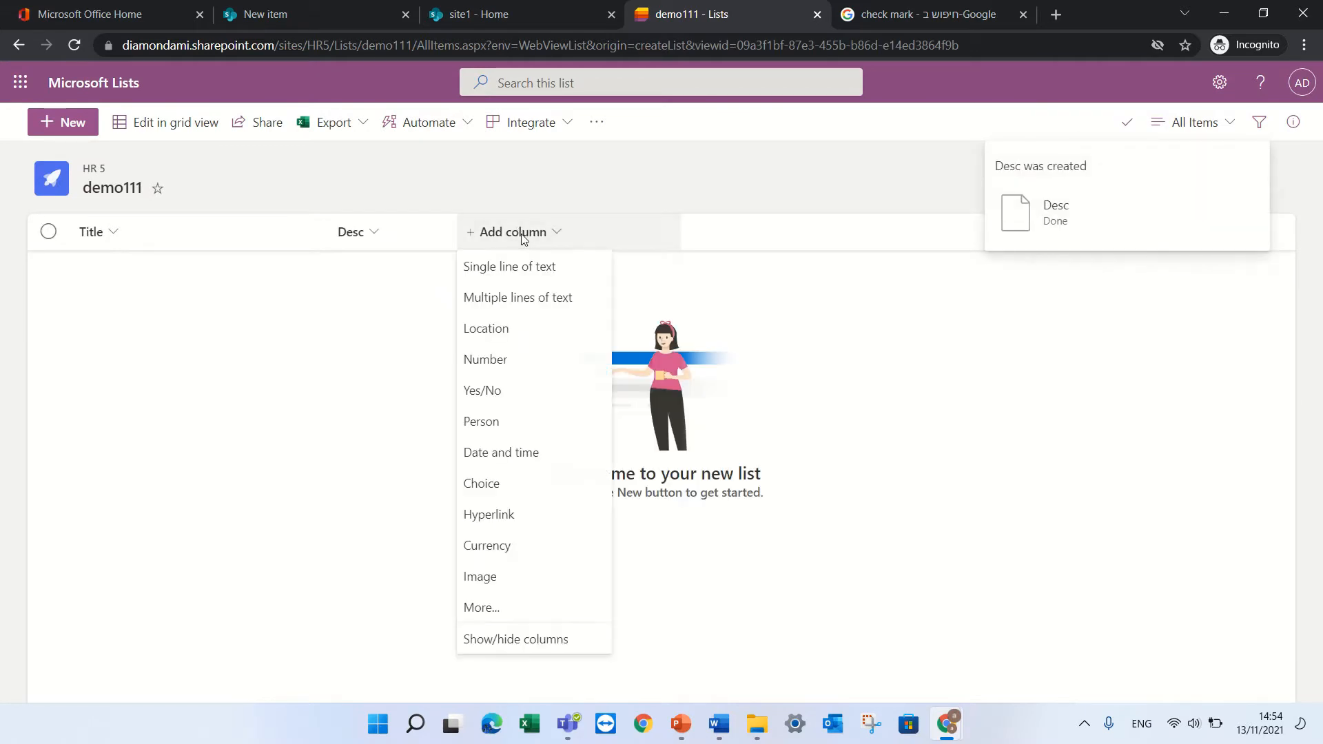
left_click(540, 486)
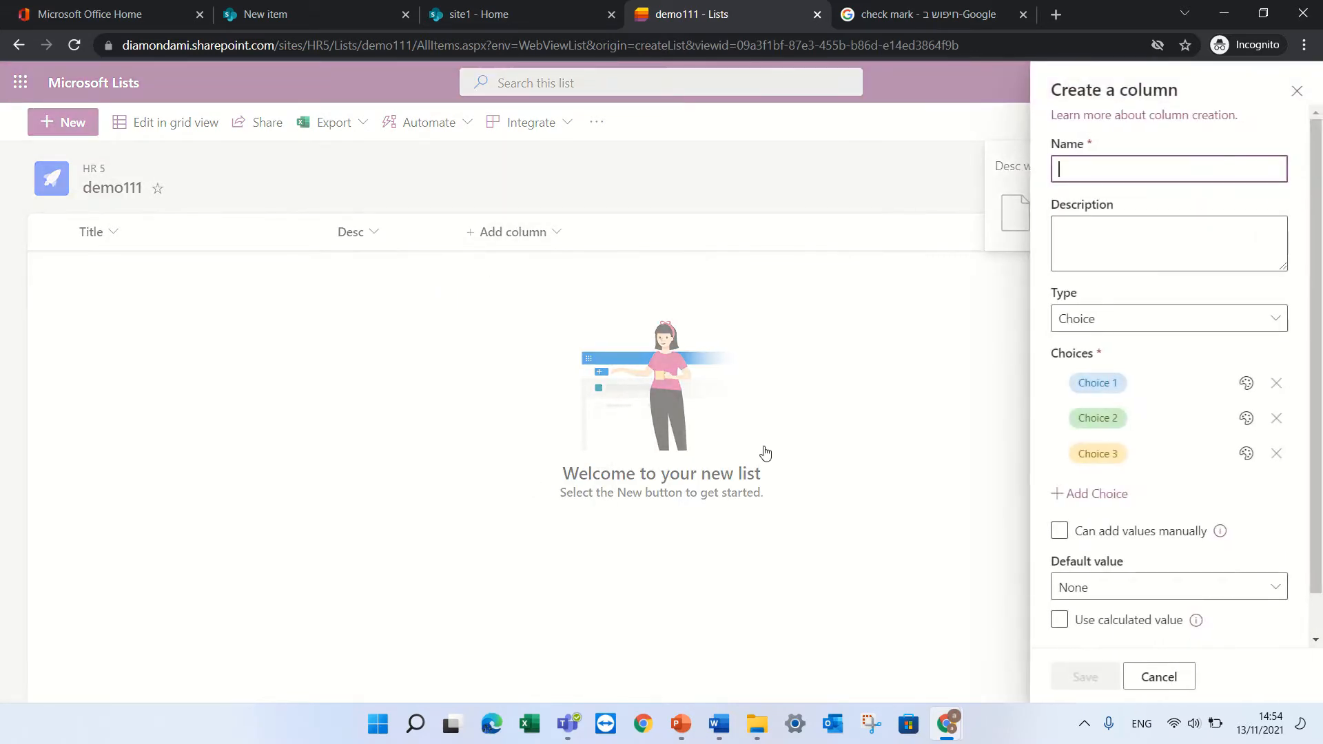
type("Status")
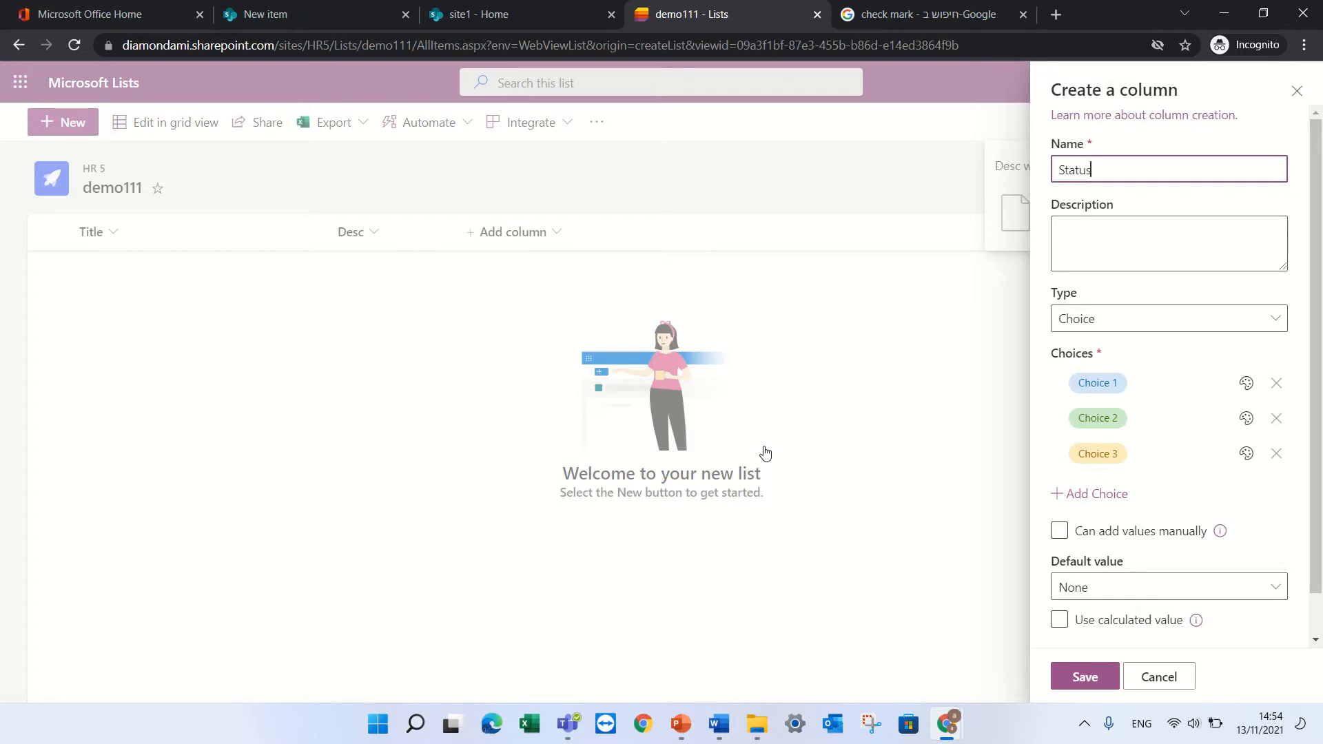
left_click(1108, 385)
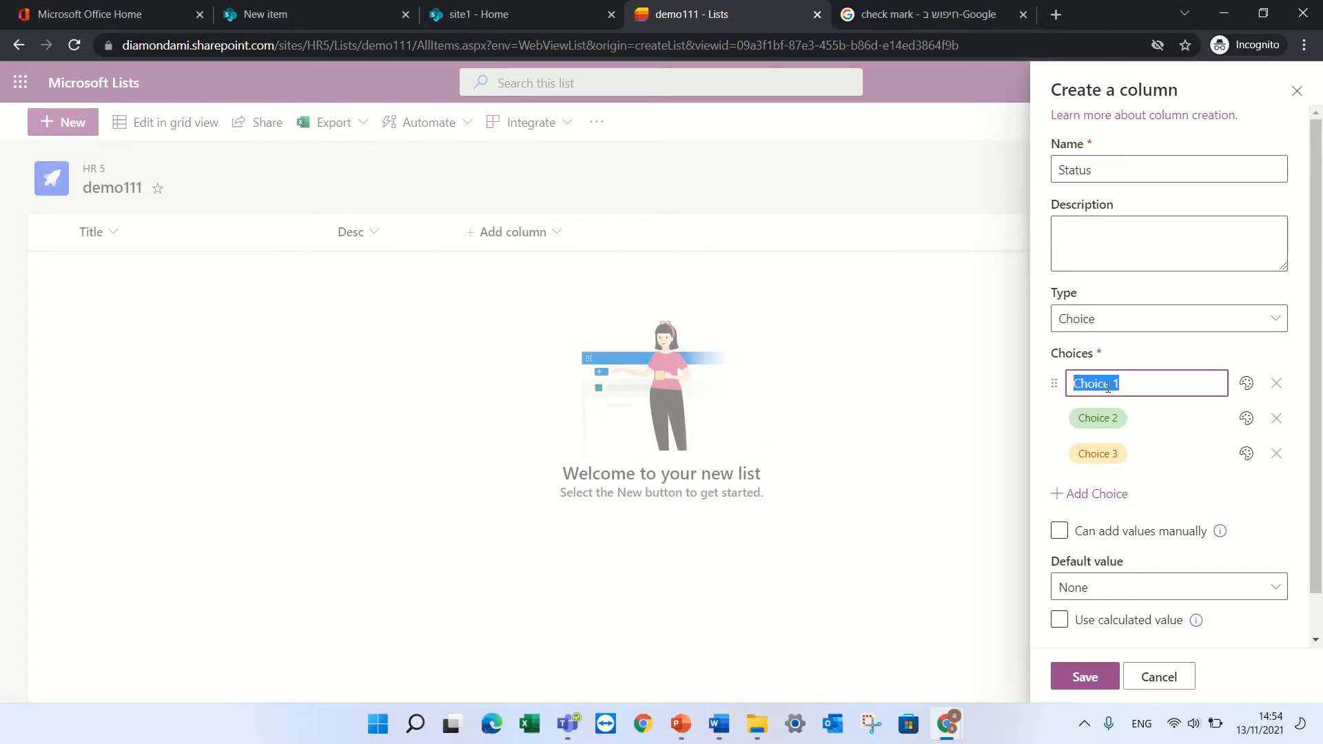
type("New")
left_click(1098, 419)
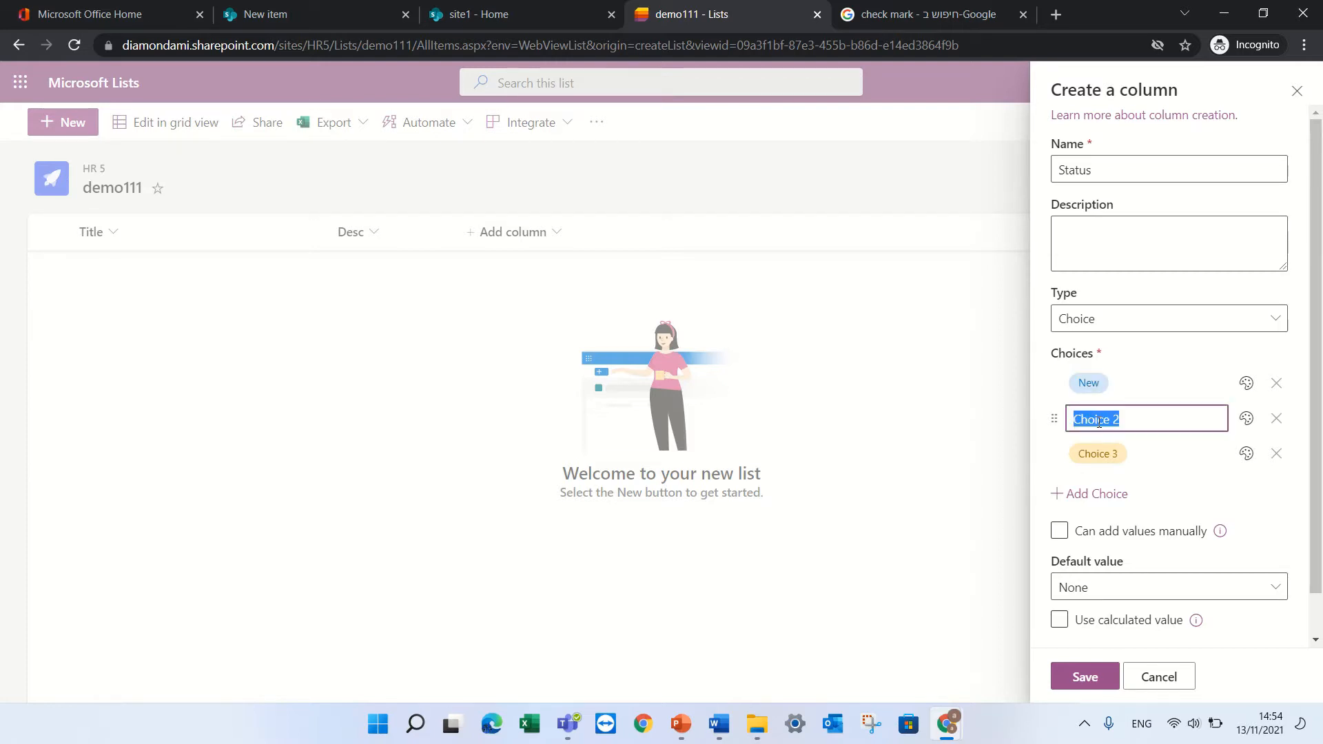
type("Old")
left_click(1087, 448)
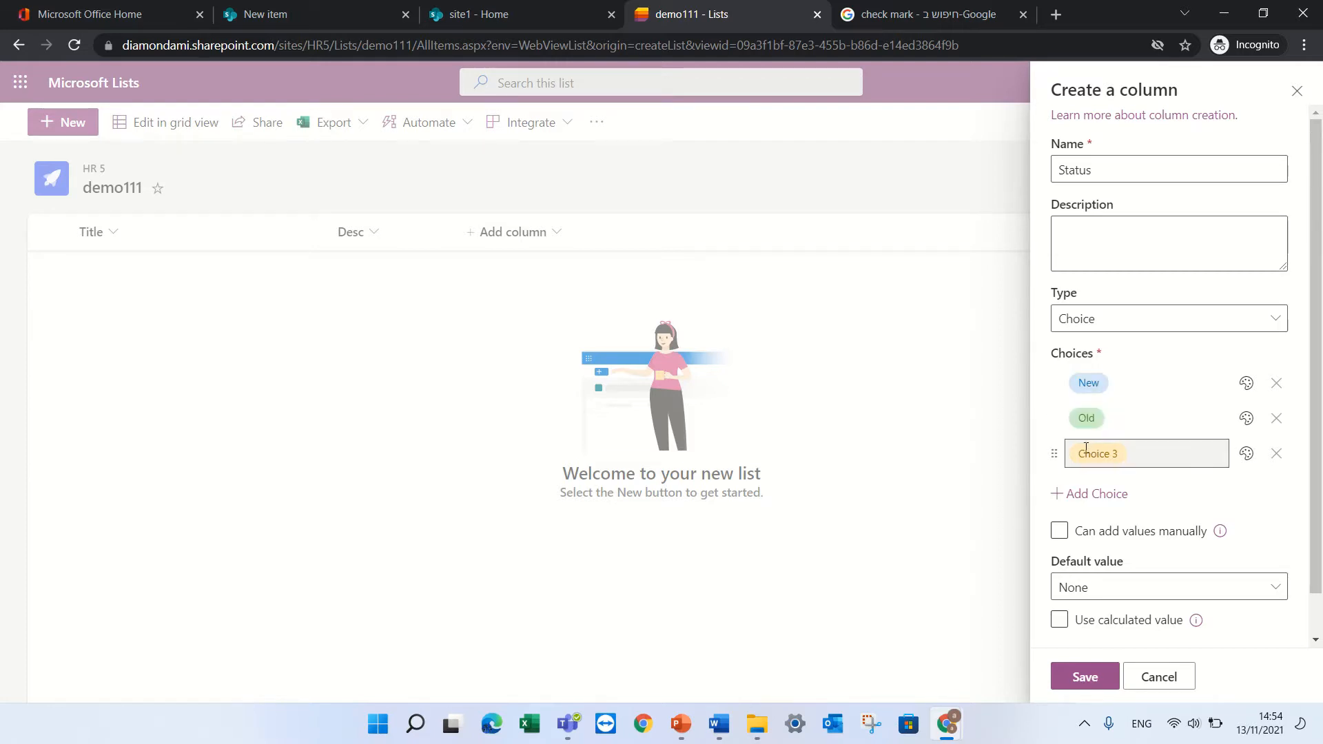
type("Closed")
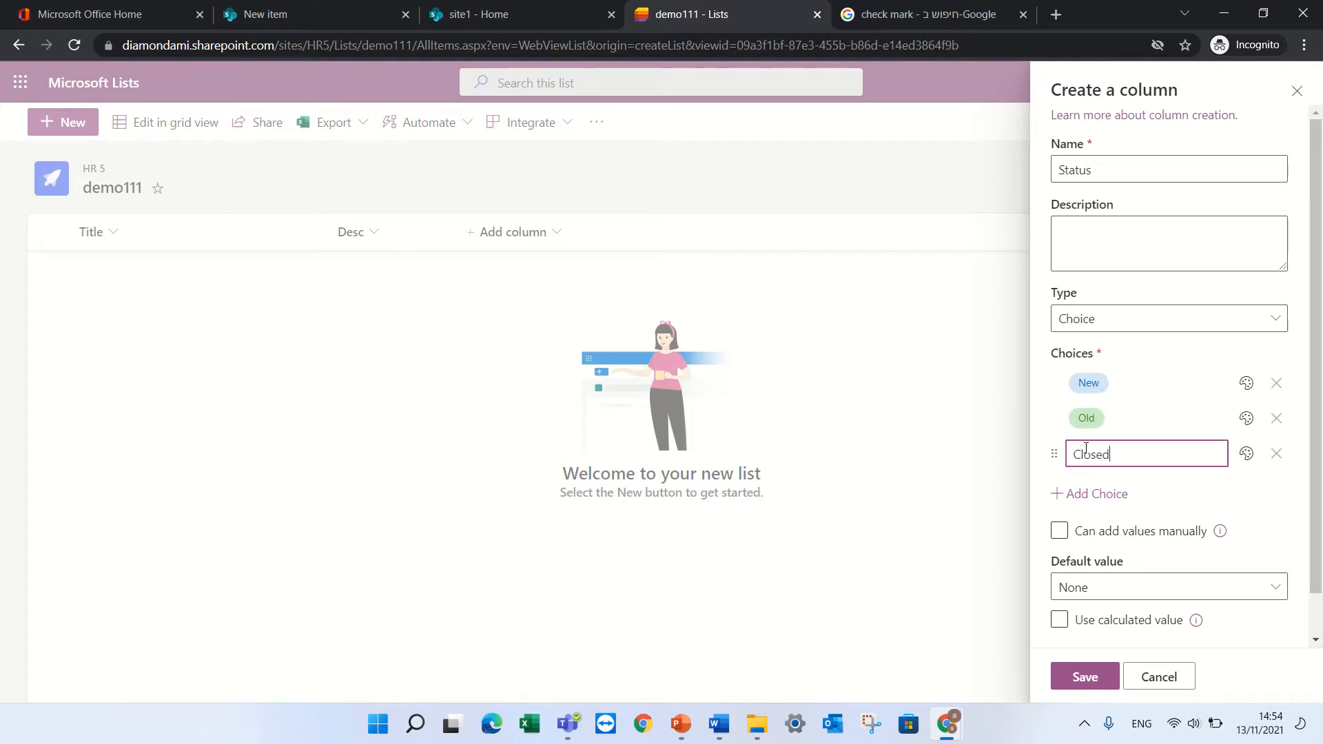
left_click(1084, 676)
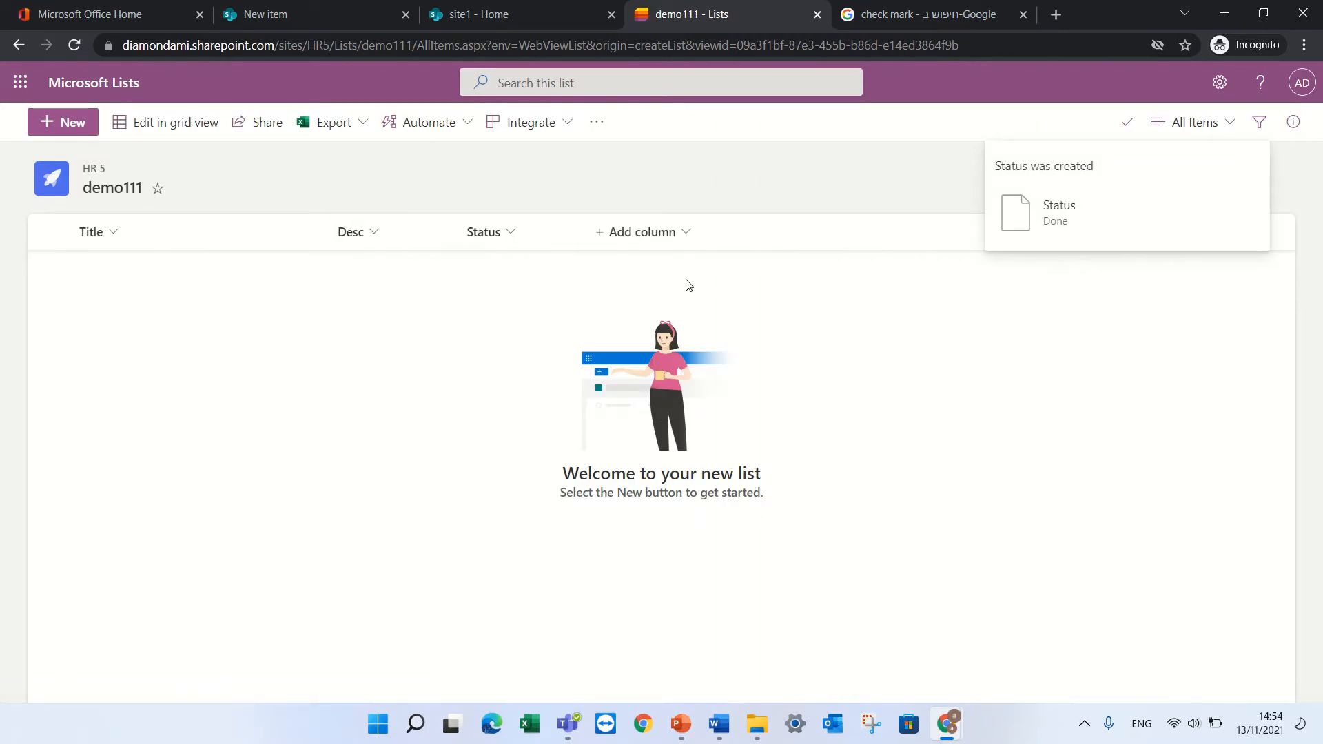
Switch the list to grid editing and enter Topic4 as the title of the first item
left_click(183, 137)
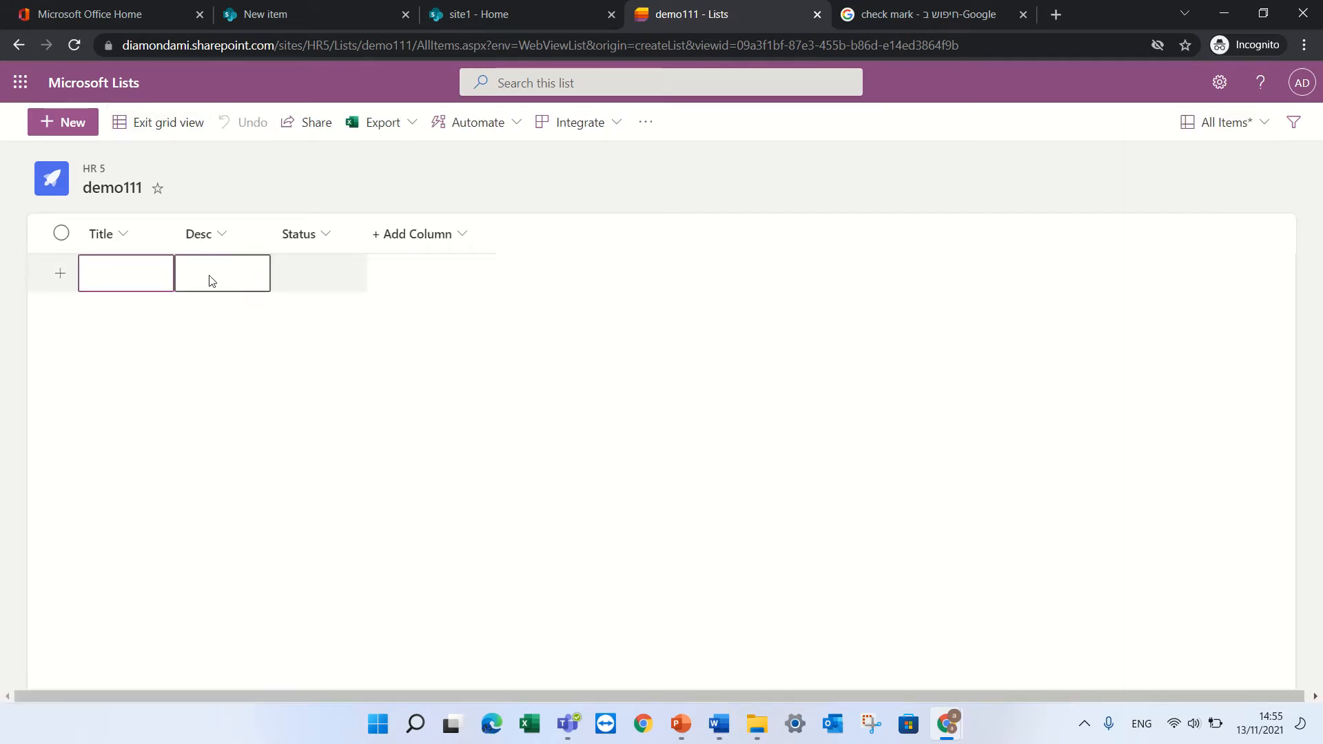
left_click(214, 277)
left_click(119, 277)
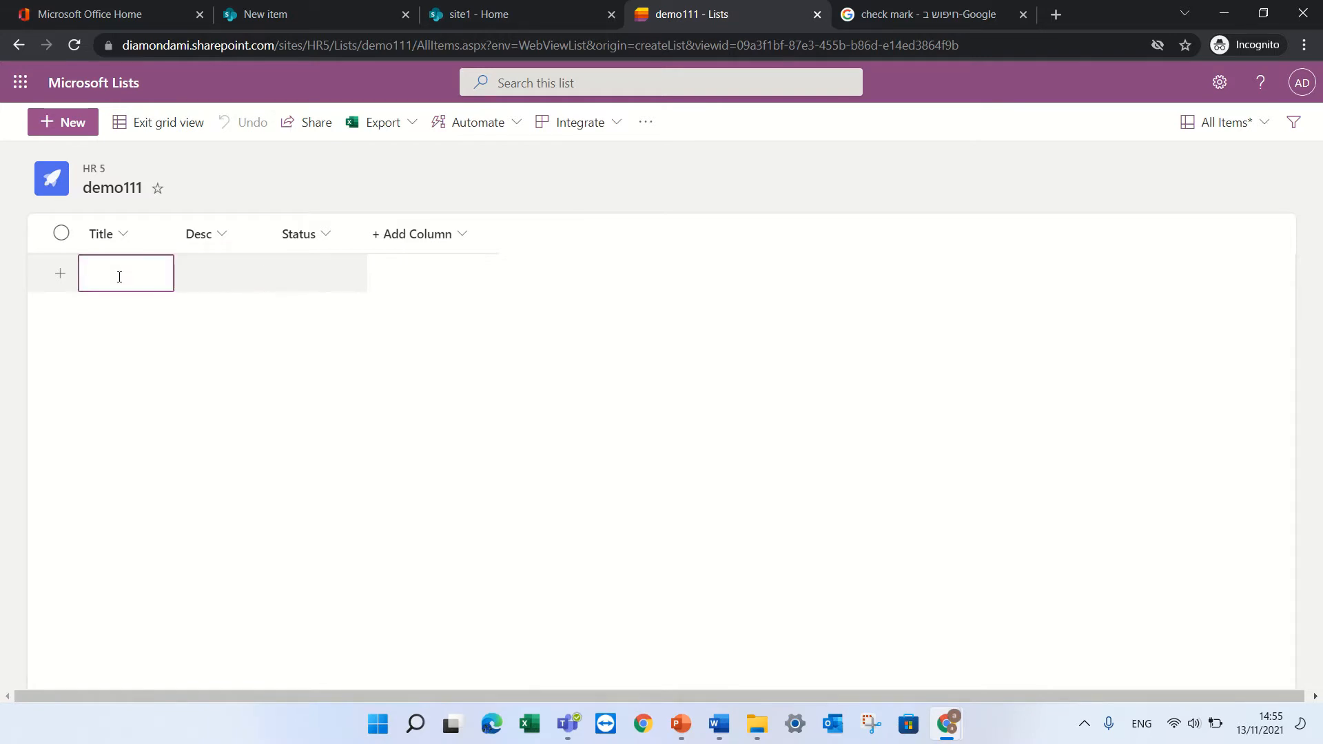
left_click(58, 122)
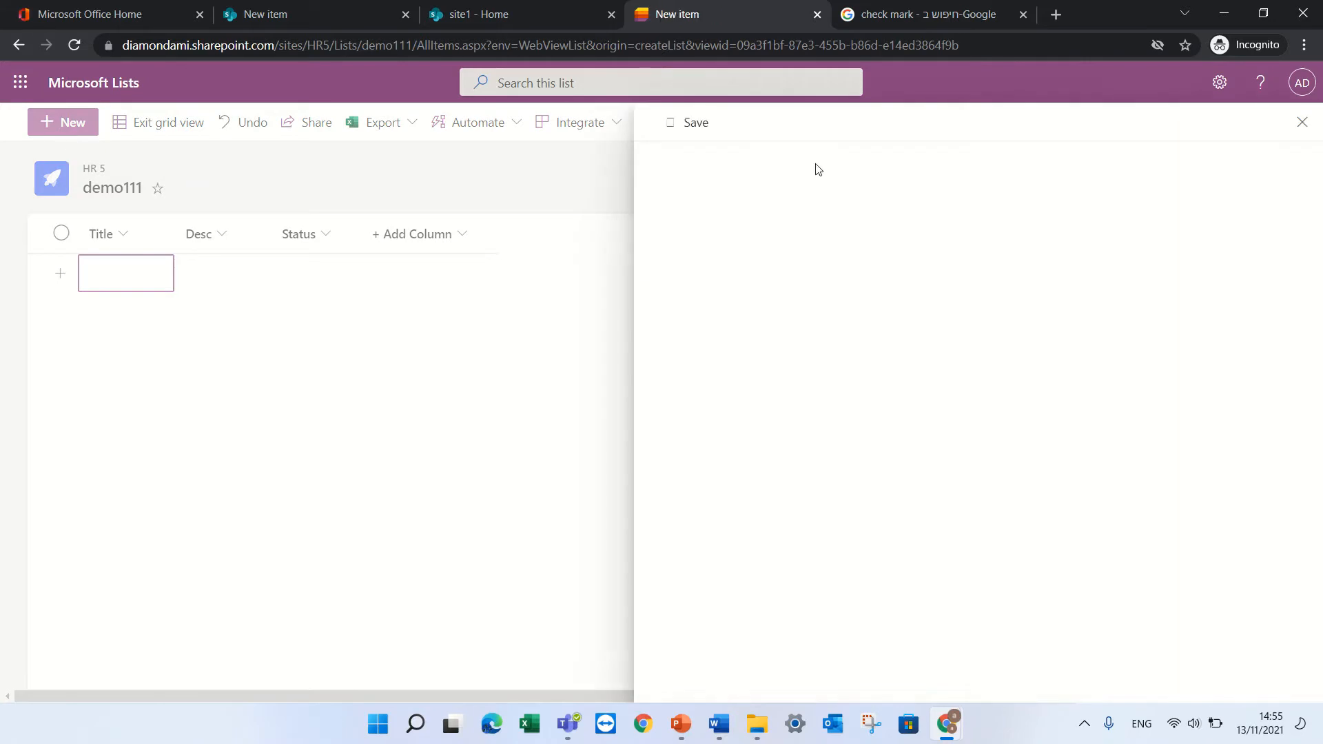
left_click(1302, 124)
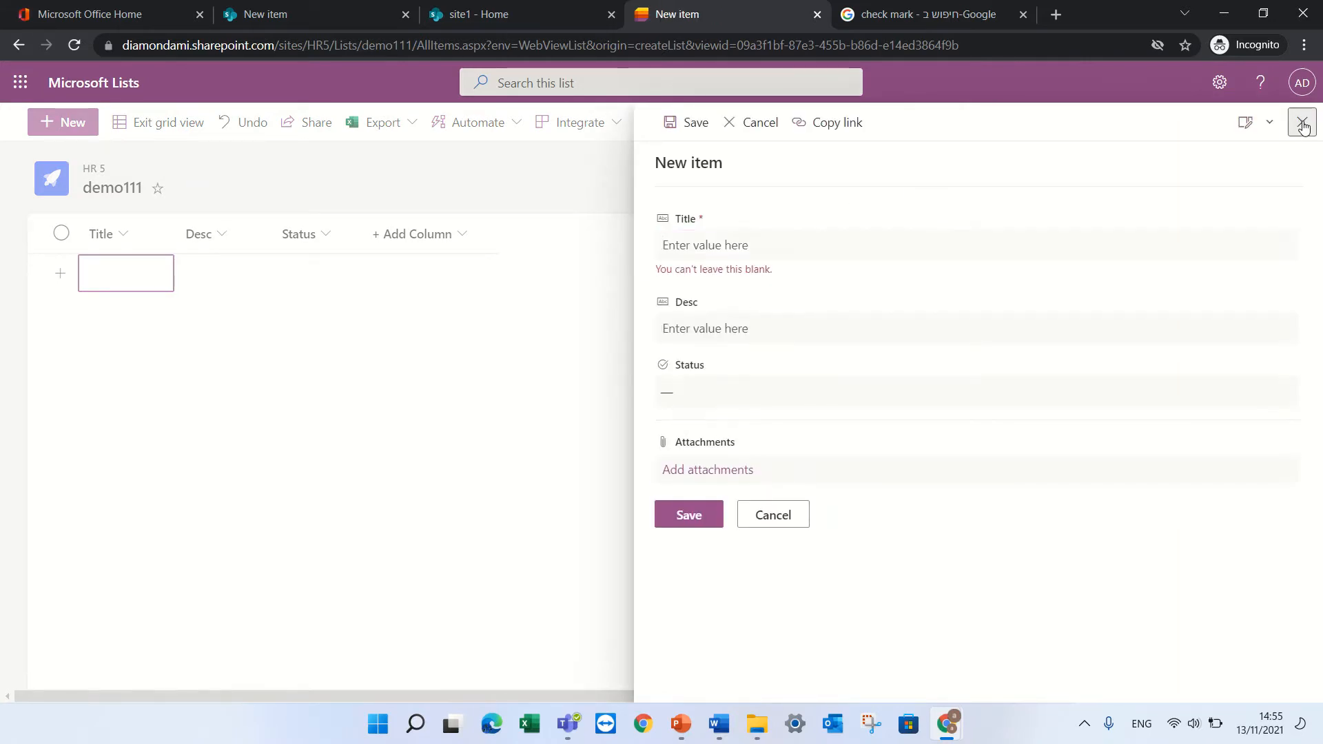
left_click(140, 283)
type("t")
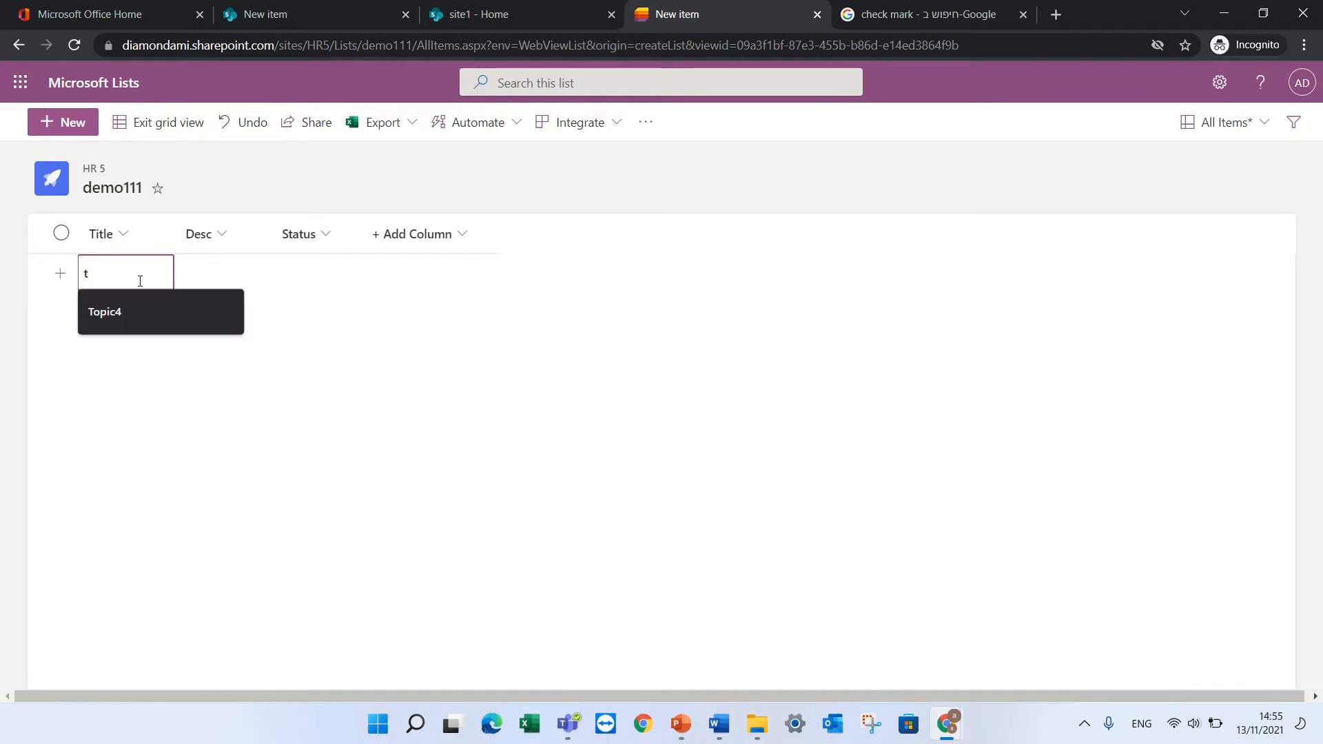
type("opic4")
left_click(125, 307)
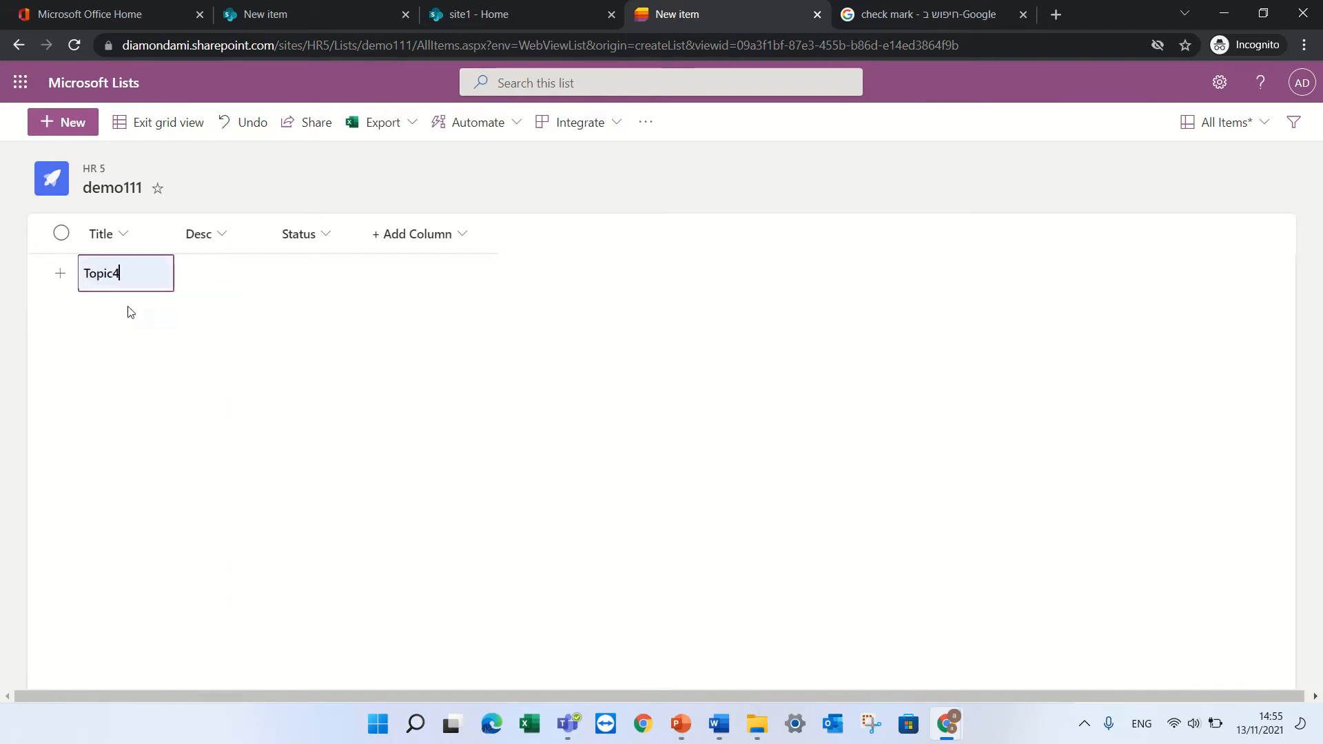
Fill in the first item with the Desc value sdds and the Status choice New
left_click(221, 270)
type("sdds")
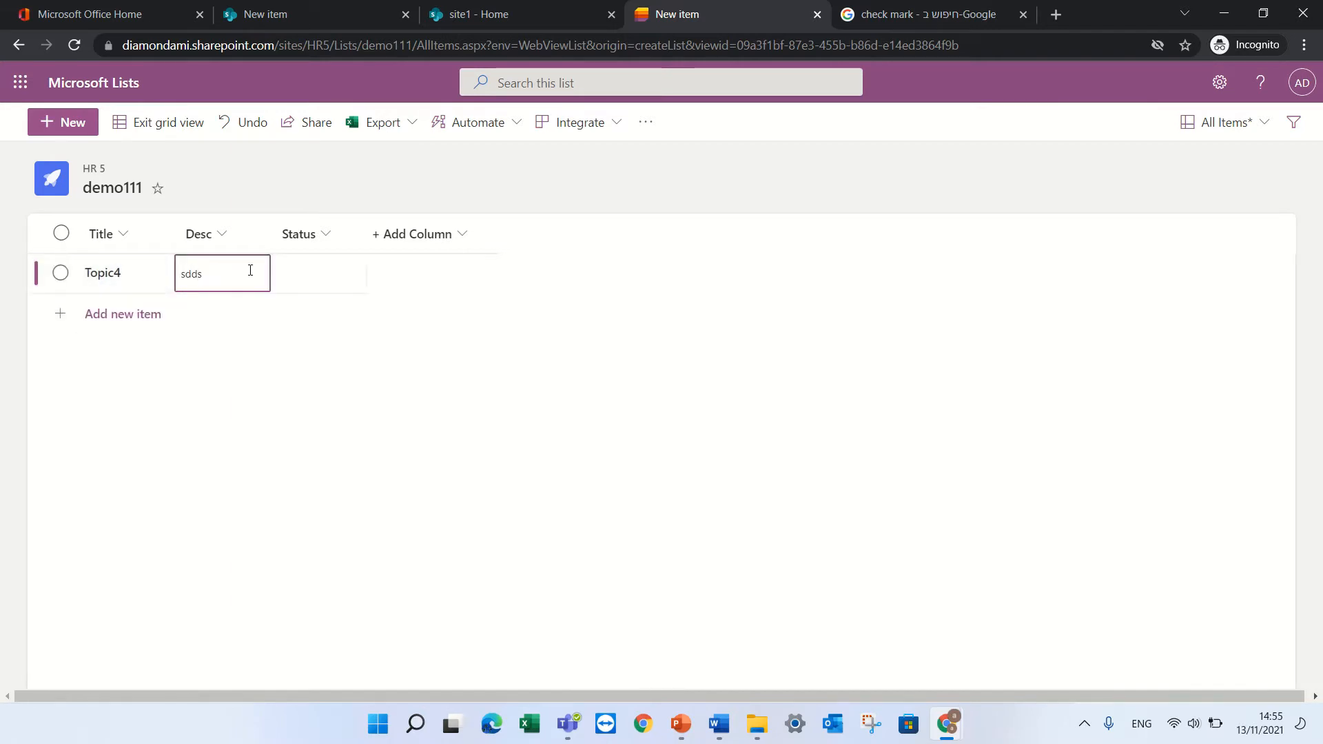
left_click(315, 278)
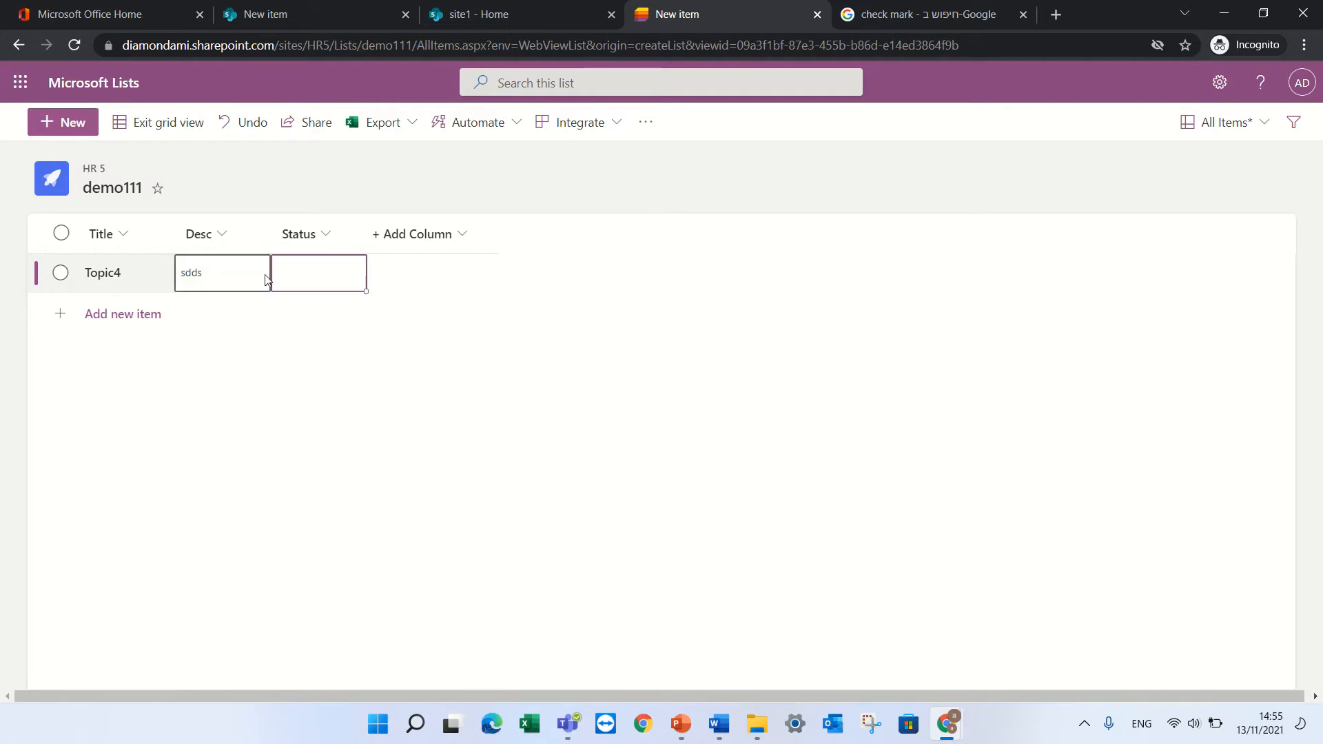
left_click(325, 278)
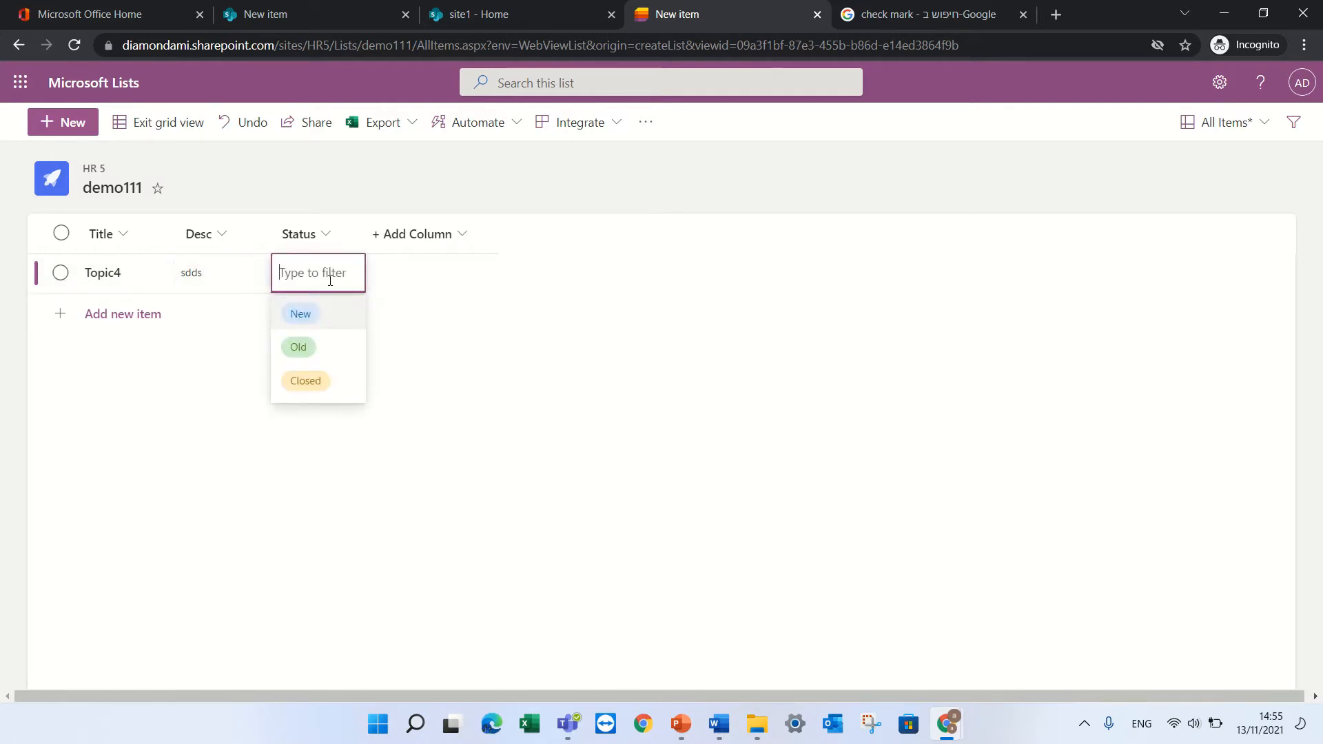
left_click(318, 315)
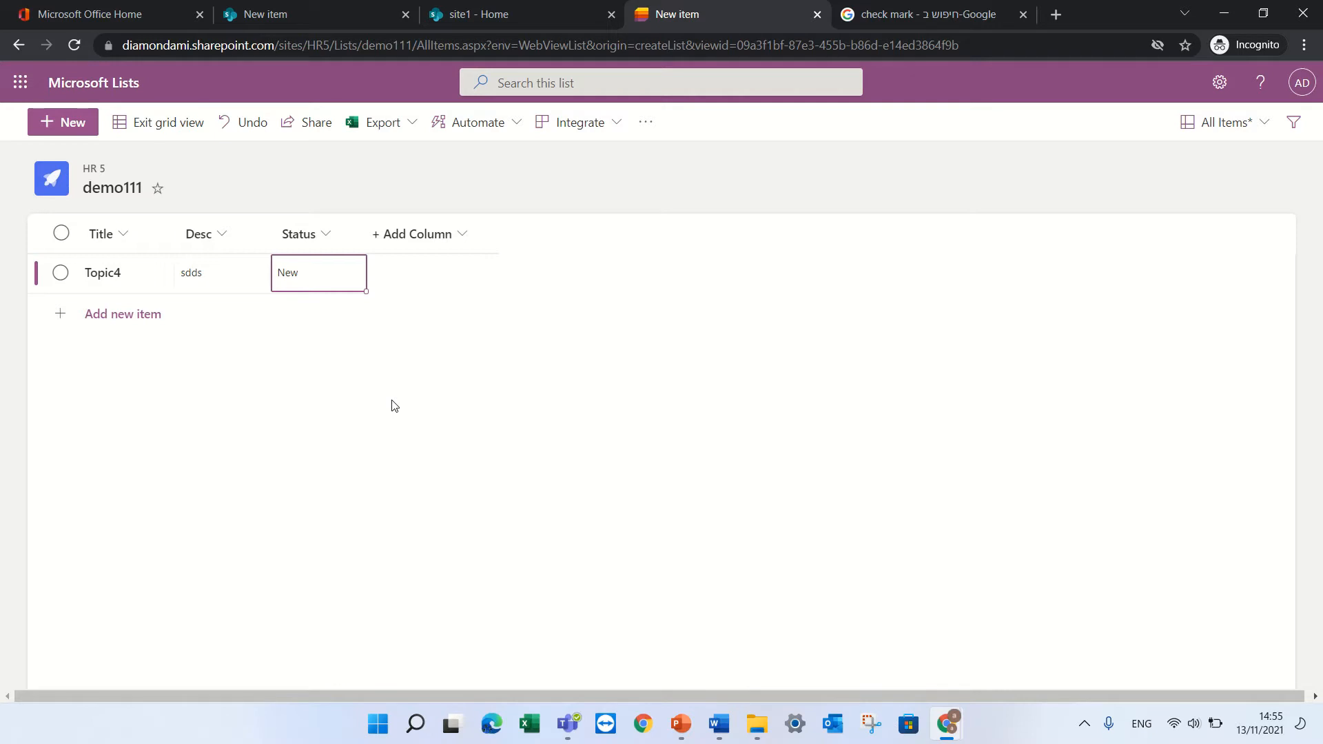
left_click(452, 237)
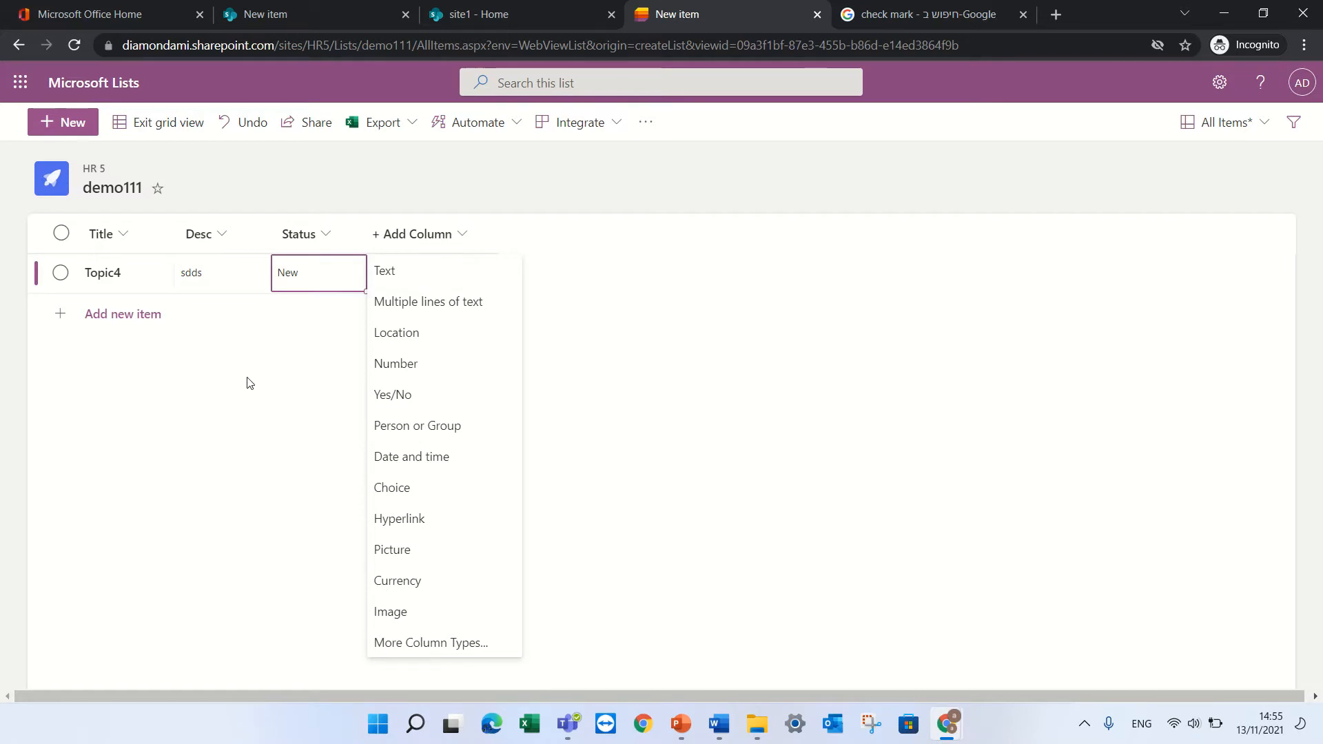
left_click(60, 273)
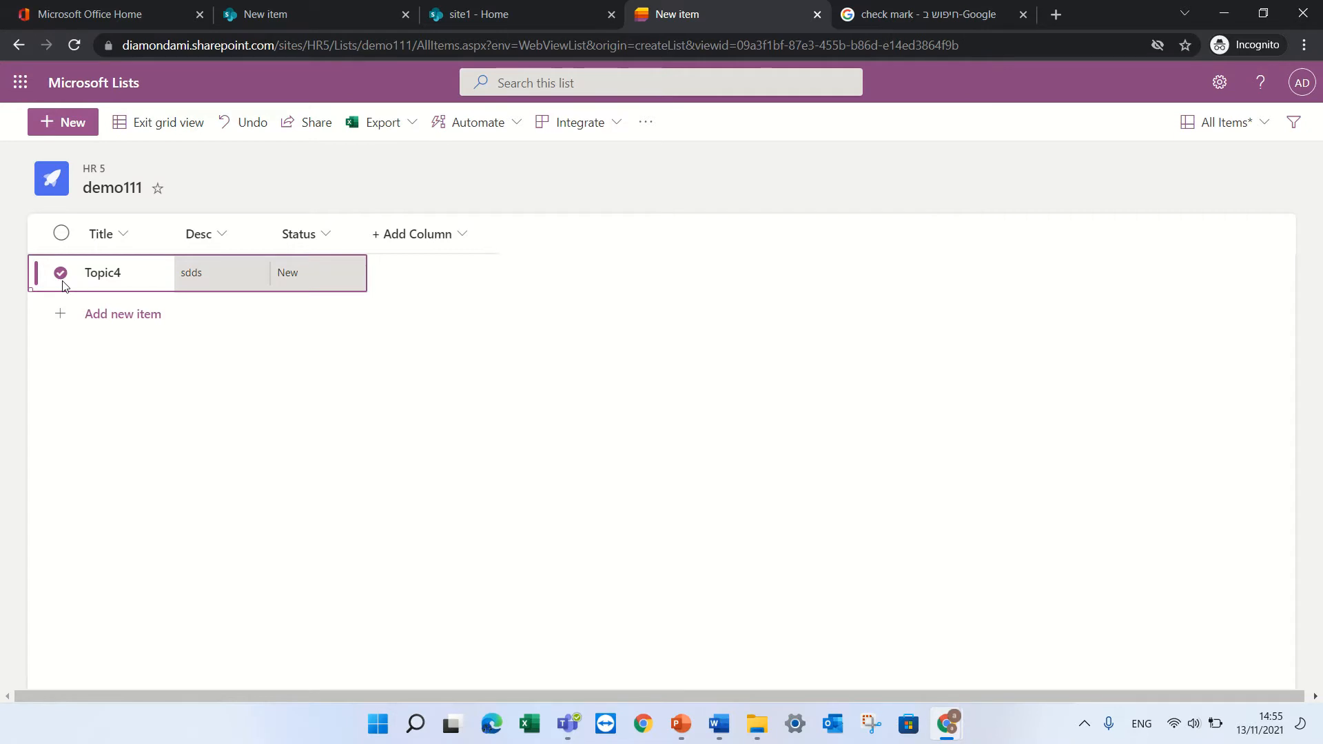
left_click(63, 284)
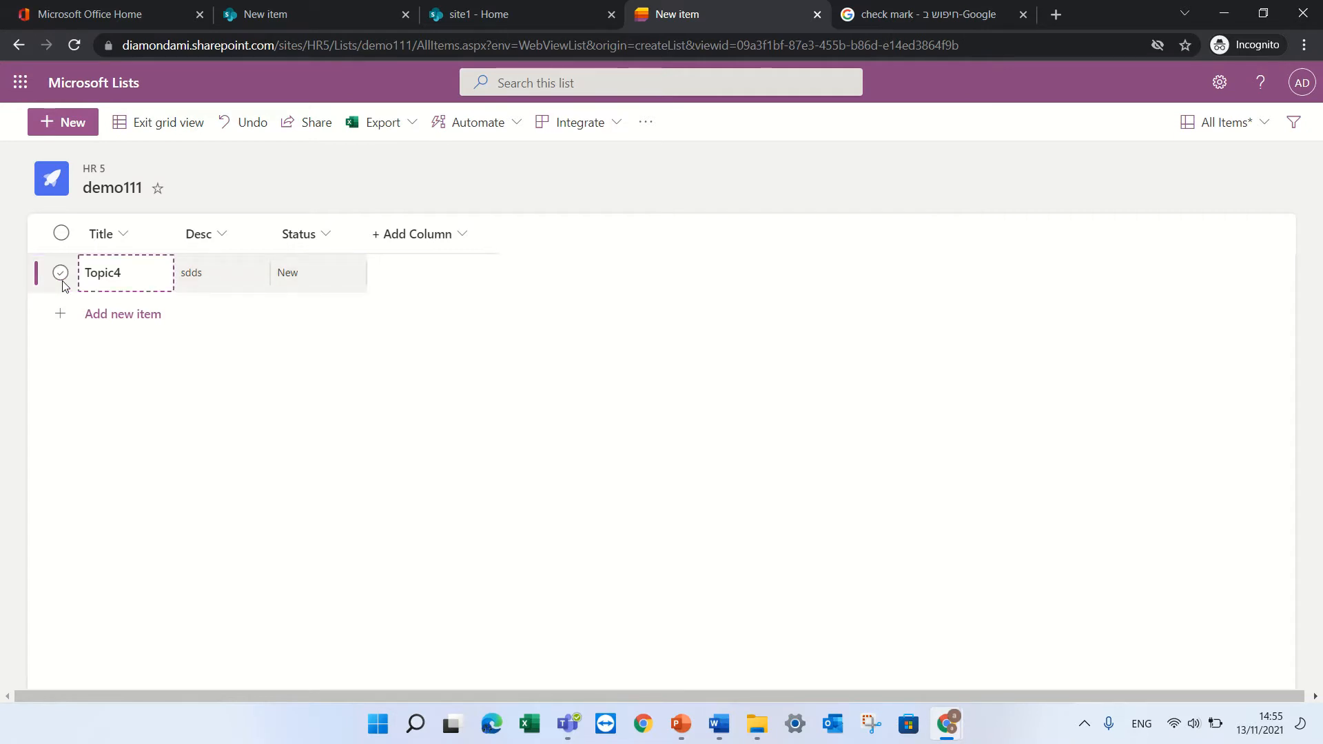
Add a second item titled Topic4 and fill the first item's Desc value sdds down to it
left_click(100, 316)
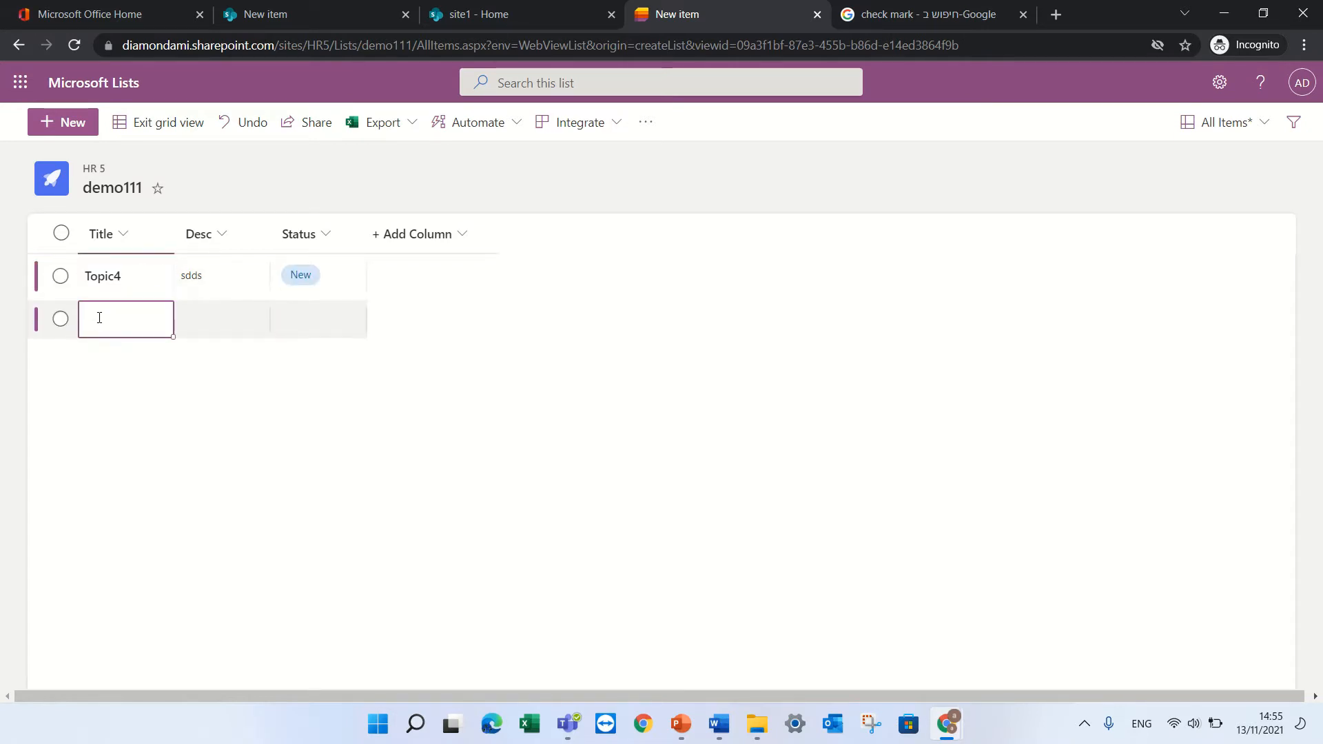
type("Topic4")
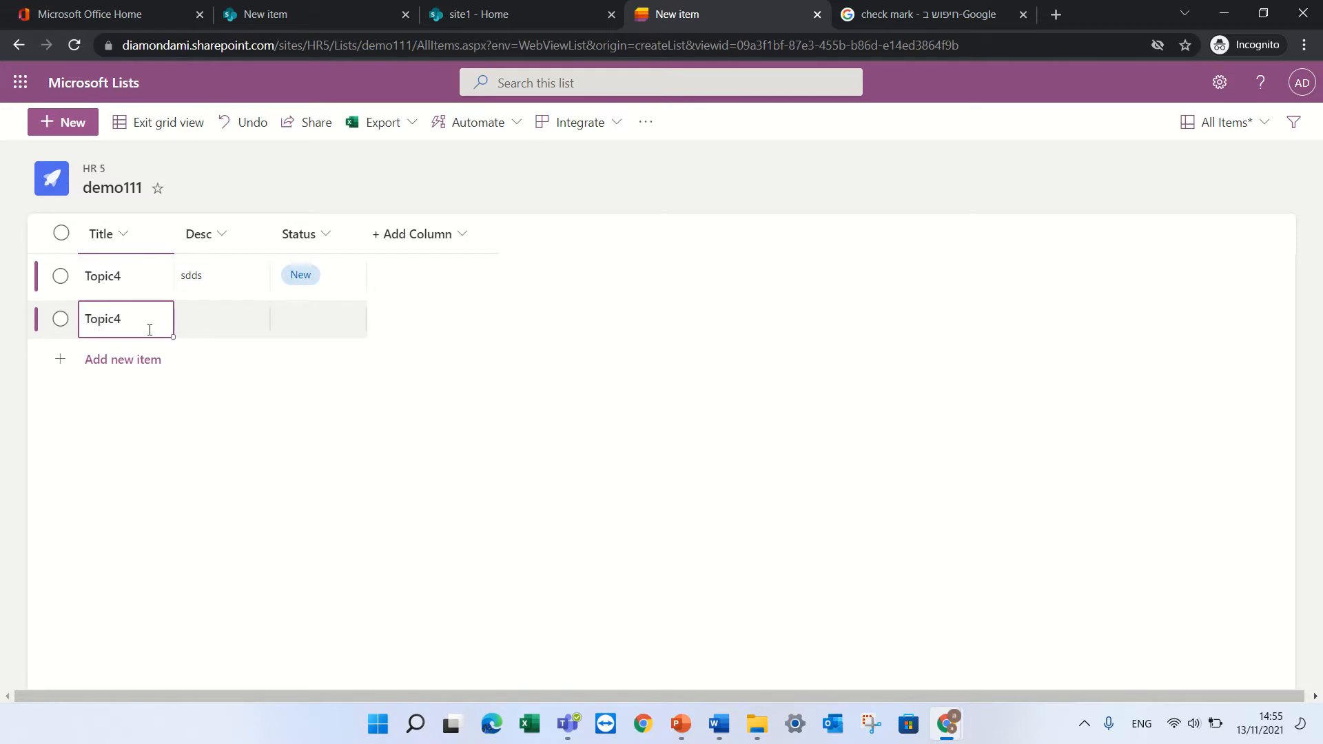
left_click(216, 290)
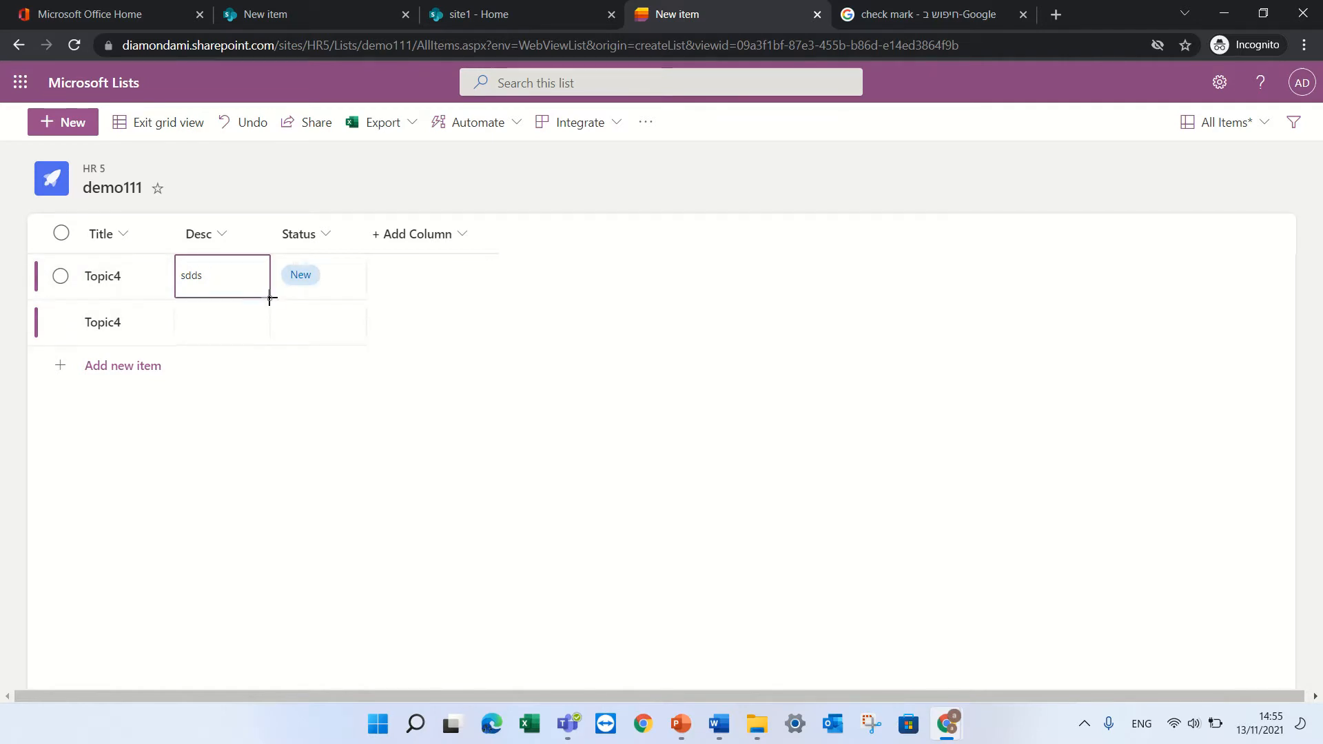
left_click_drag(271, 298, 262, 320)
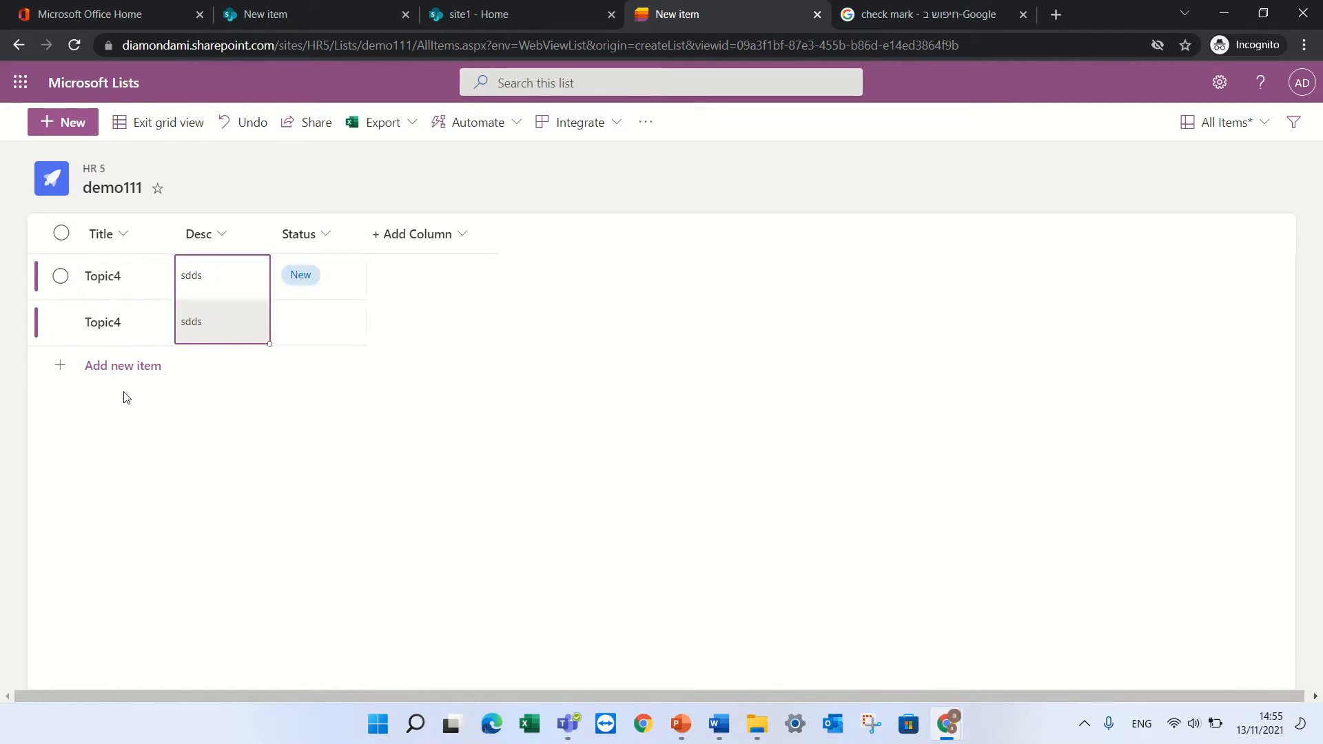
Fill the first item's New status down to the second item and leave grid editing
left_click(211, 278)
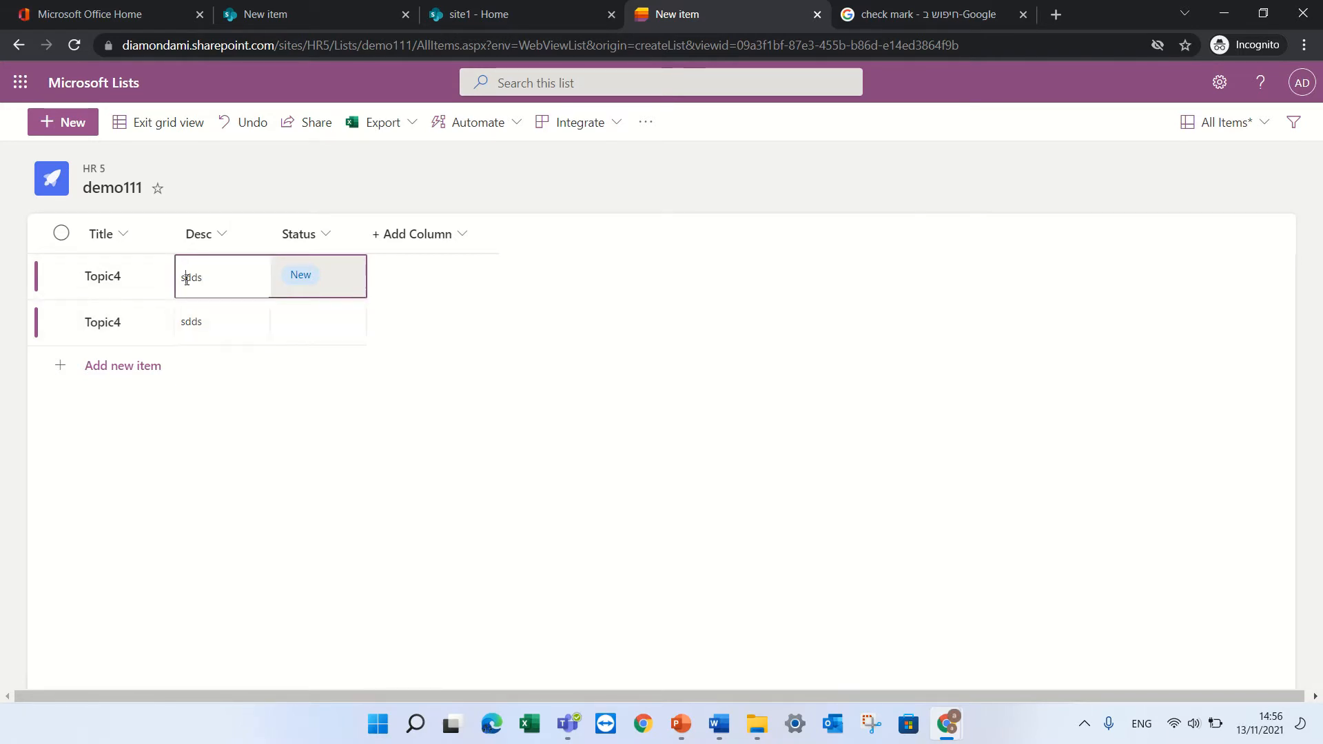
left_click_drag(186, 279, 348, 276)
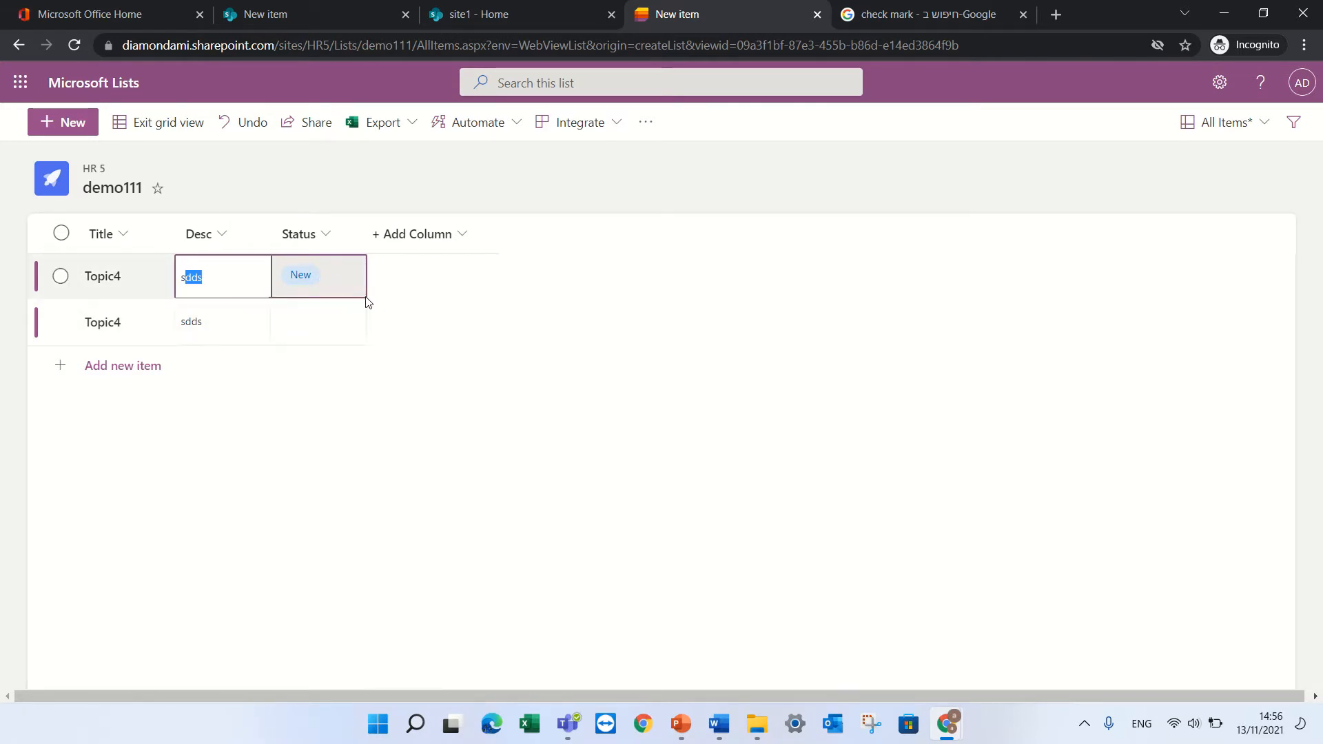
left_click(364, 293)
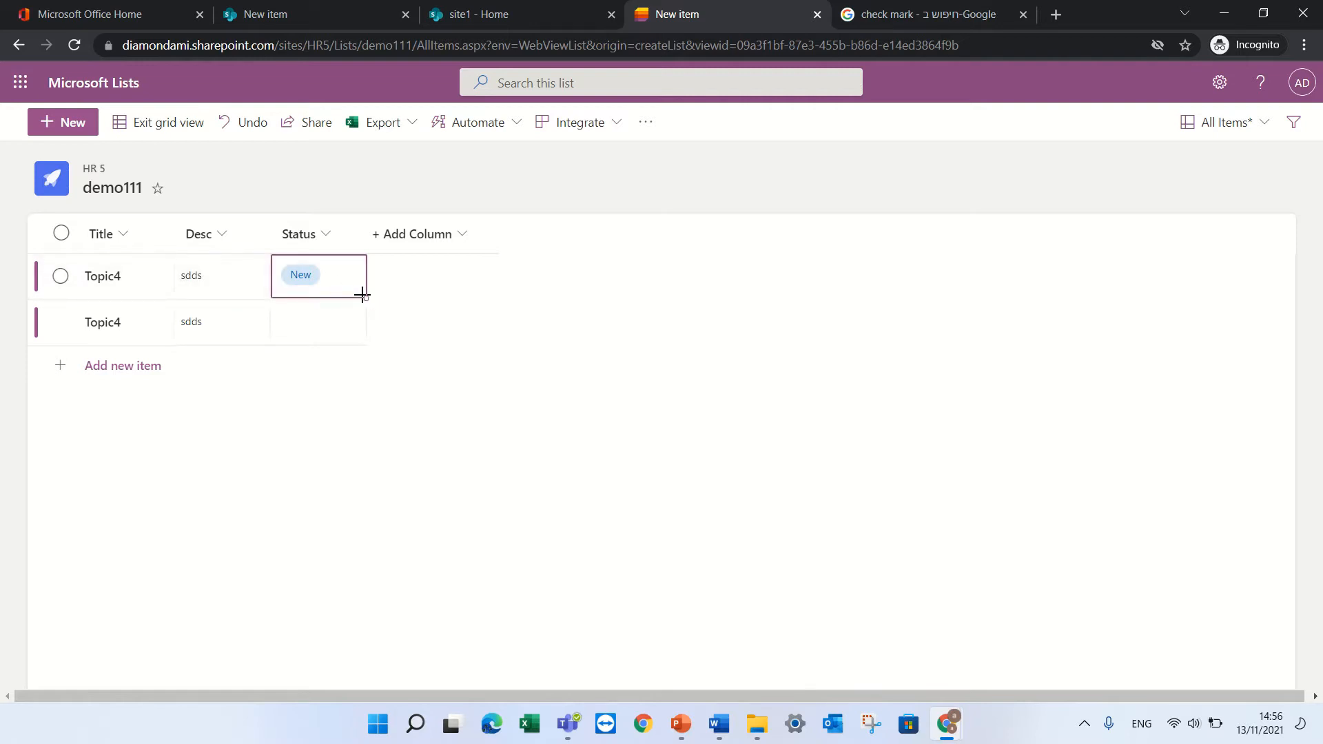
left_click_drag(363, 295, 364, 341)
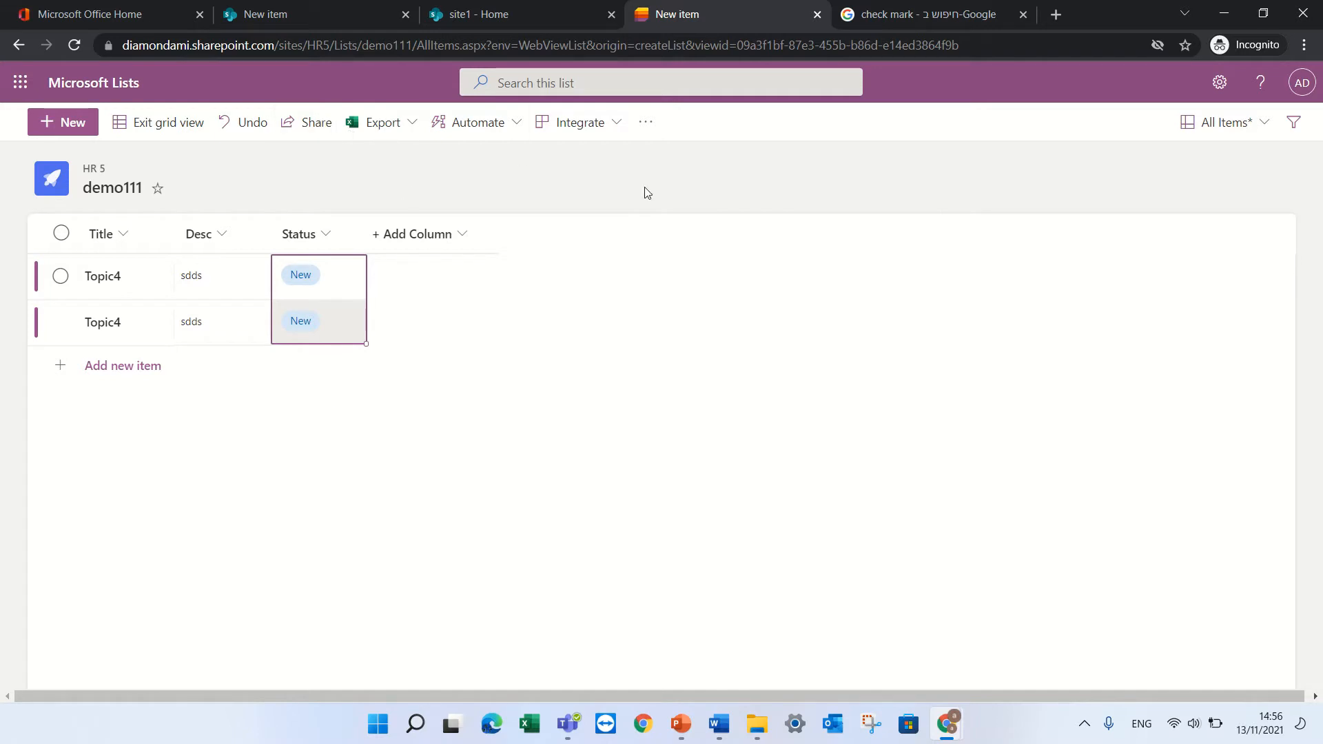
left_click(162, 123)
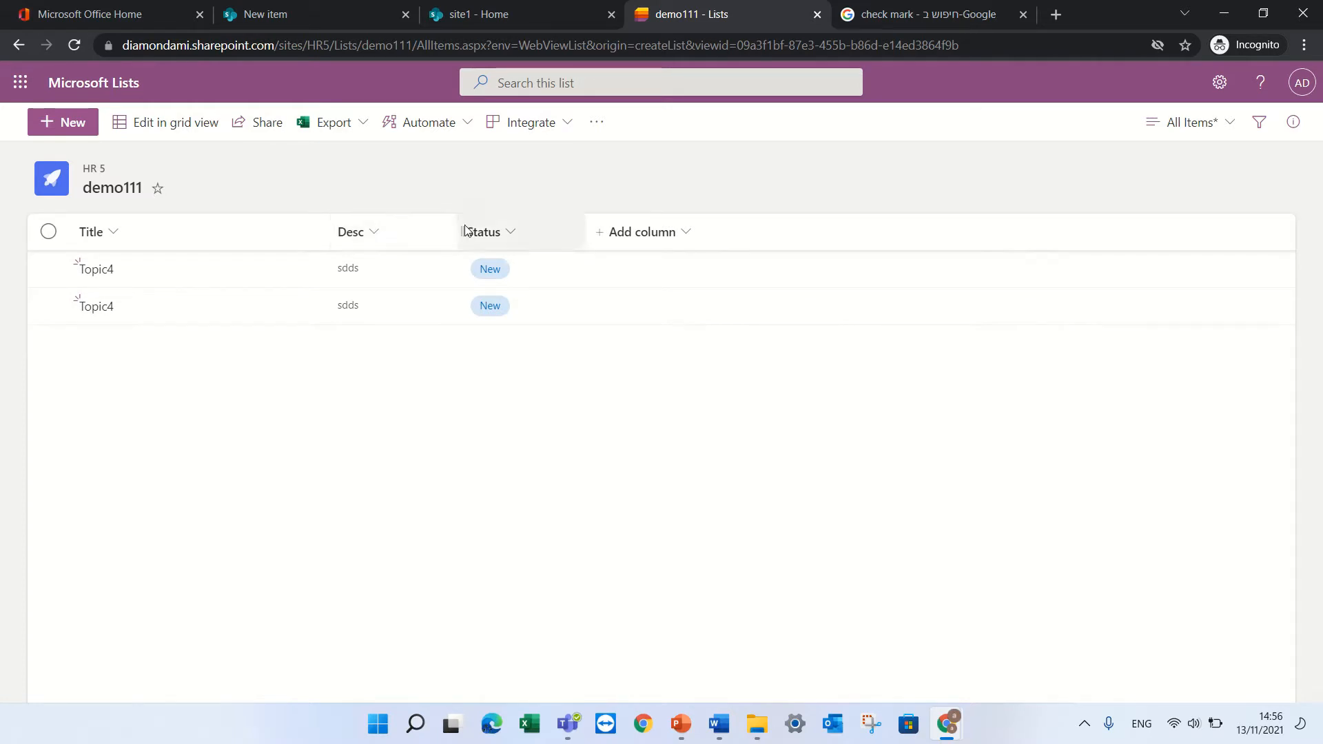
Open the conditional formatting rules of the Desc column and delete the default rule that formats all values
left_click(364, 235)
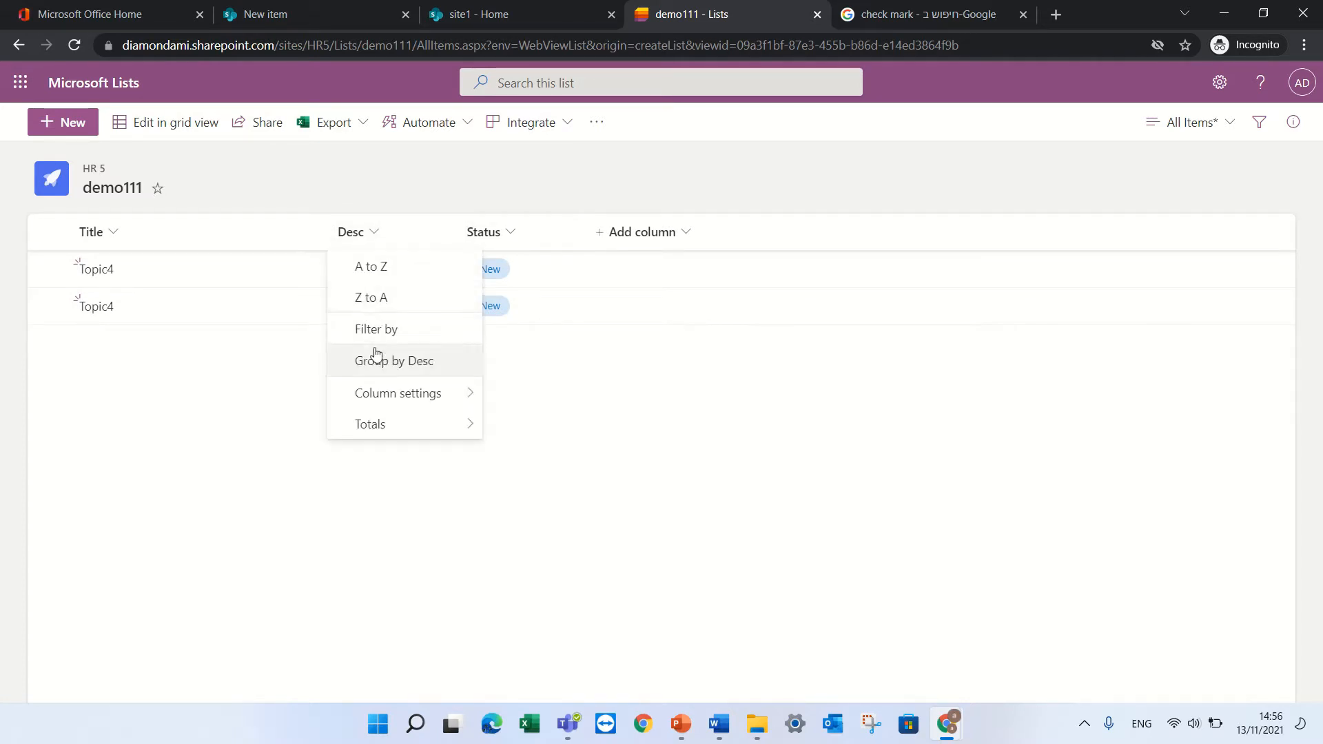
mouse_move(387, 393)
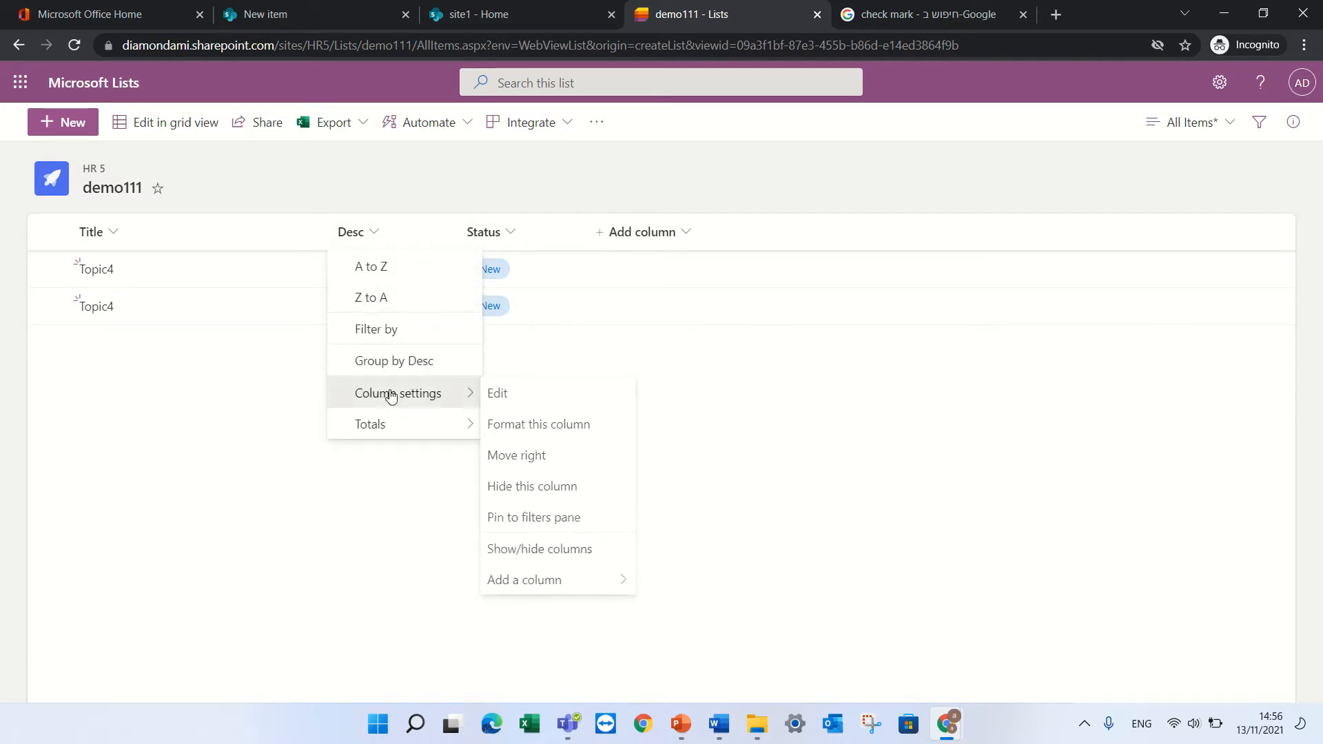
left_click(569, 425)
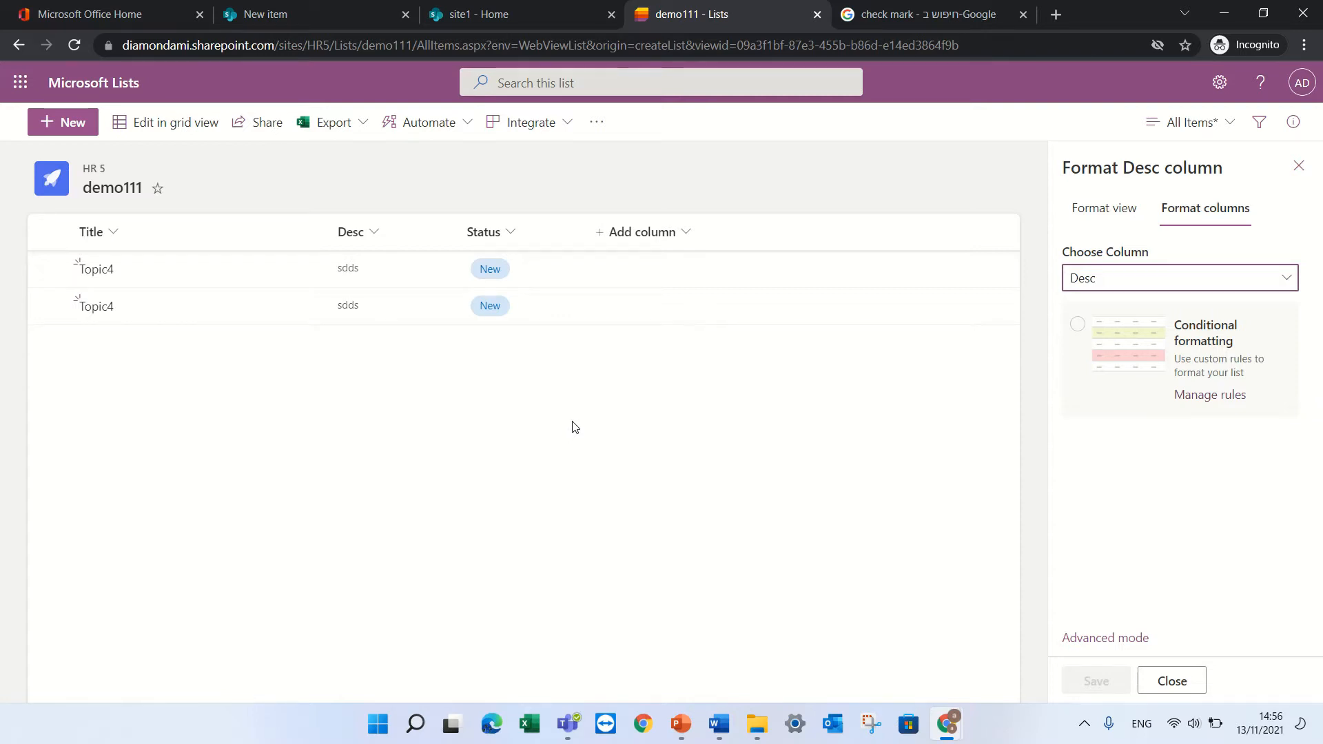
left_click(1211, 396)
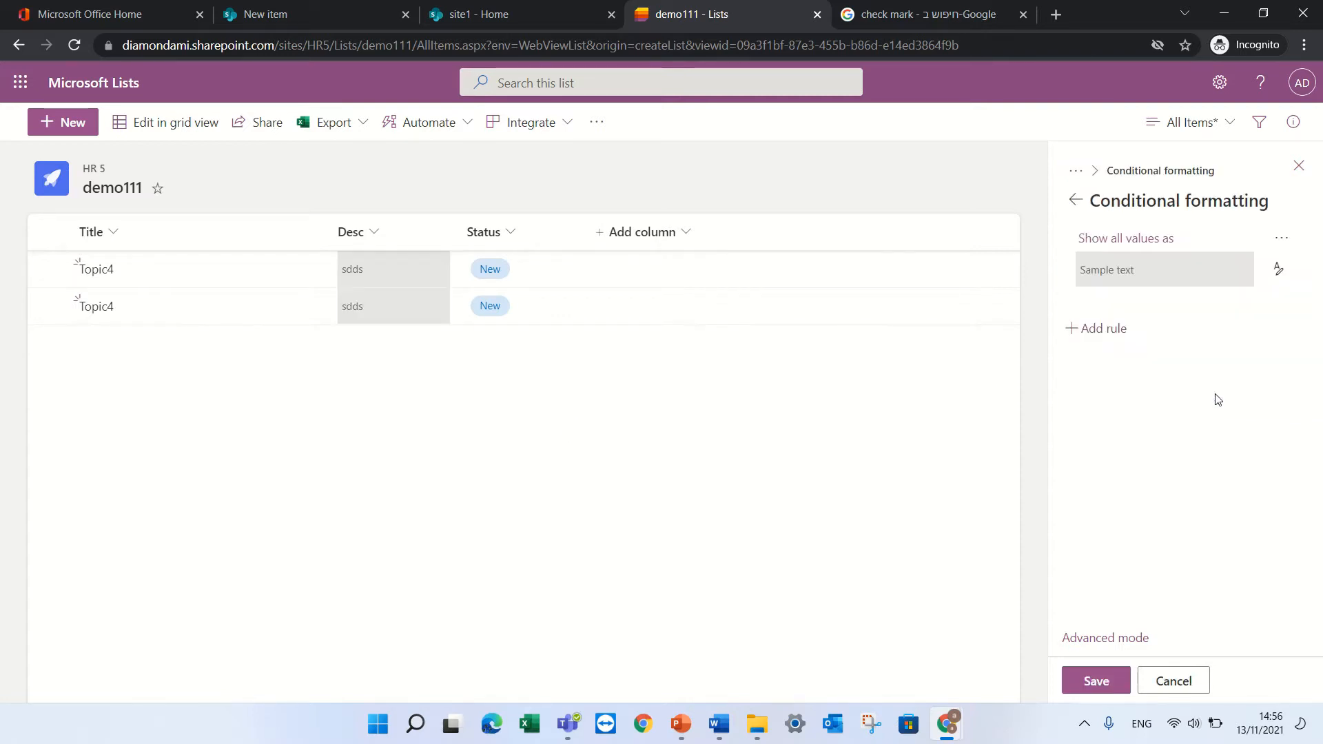
left_click(1284, 240)
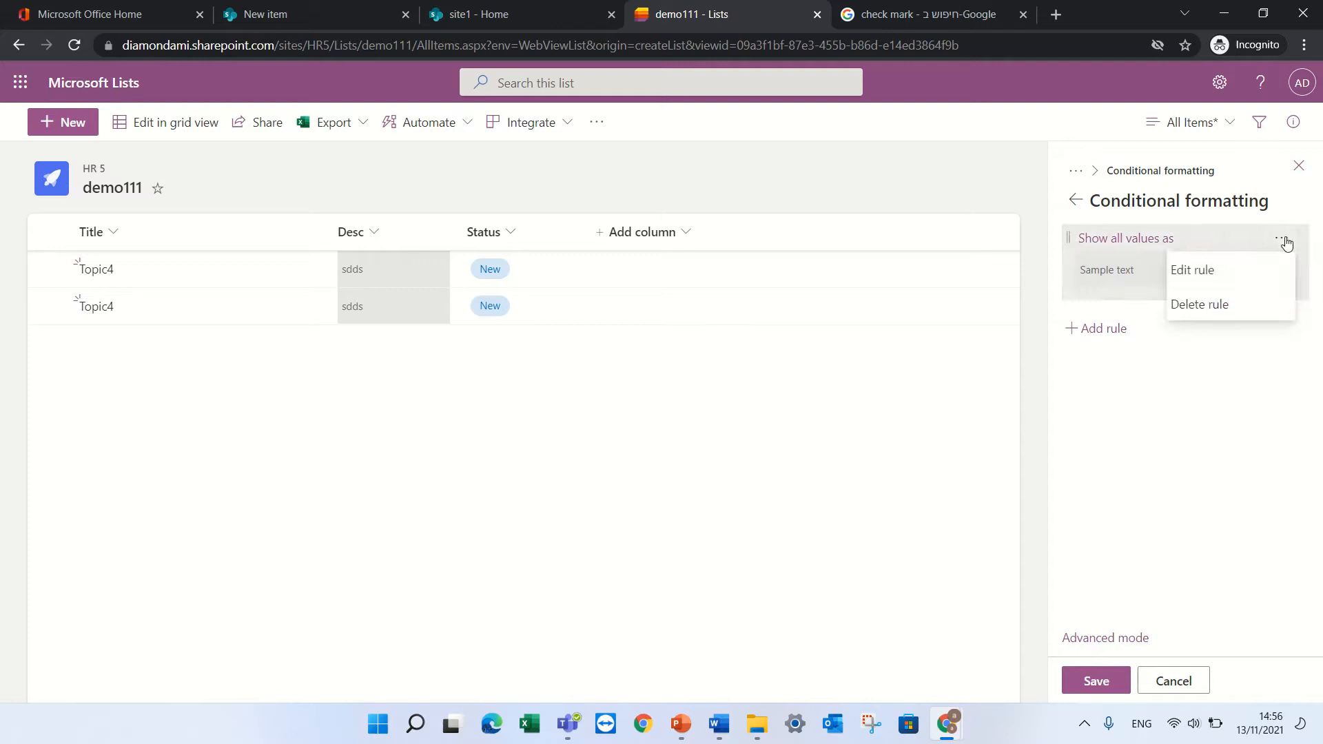
left_click(1246, 304)
Add a conditional formatting rule with the condition that Desc is equal to Sdds
left_click(1103, 238)
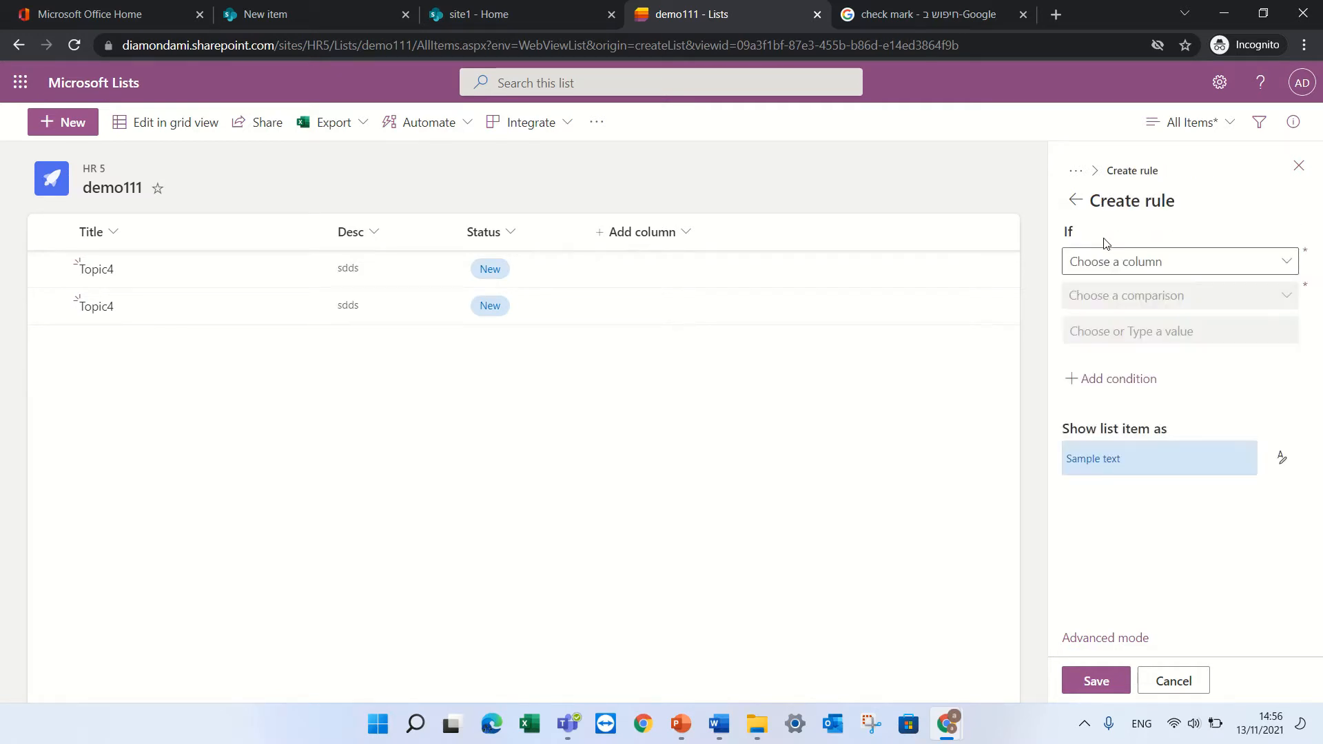
left_click(1134, 265)
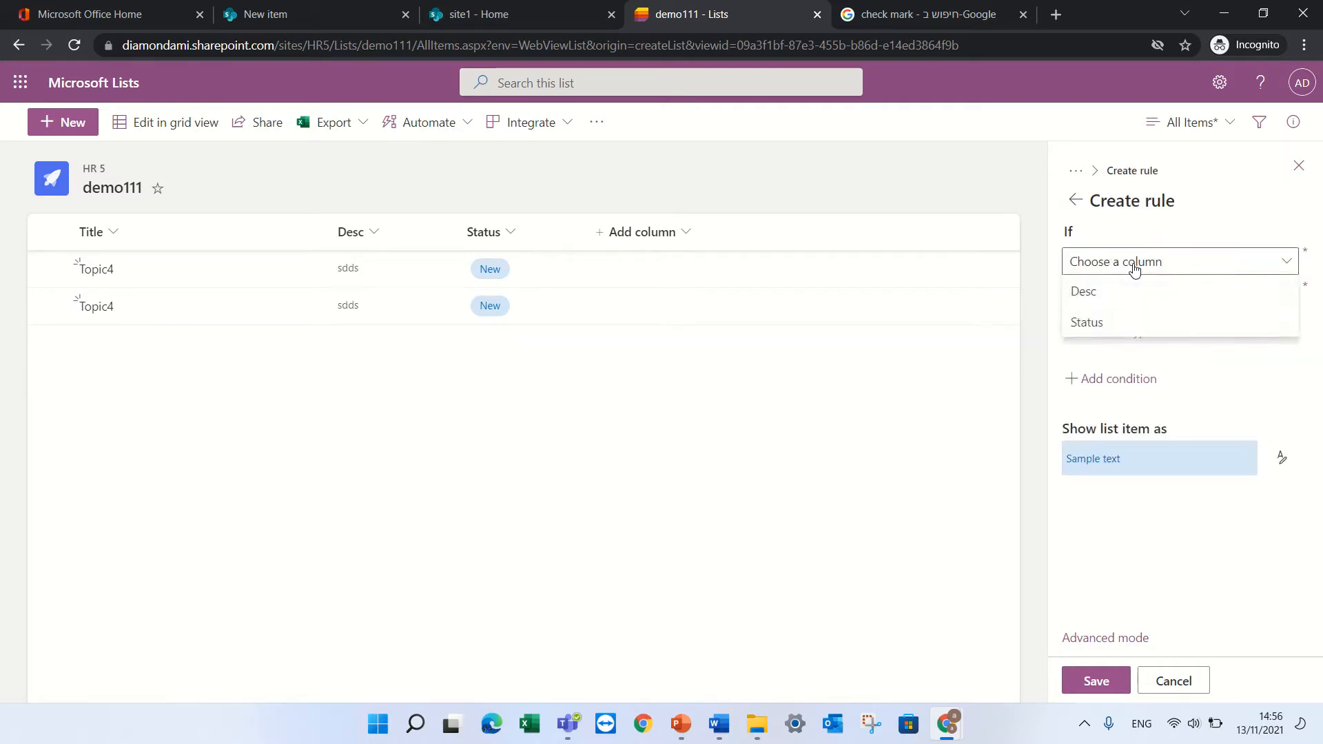
left_click(1107, 296)
left_click(1099, 303)
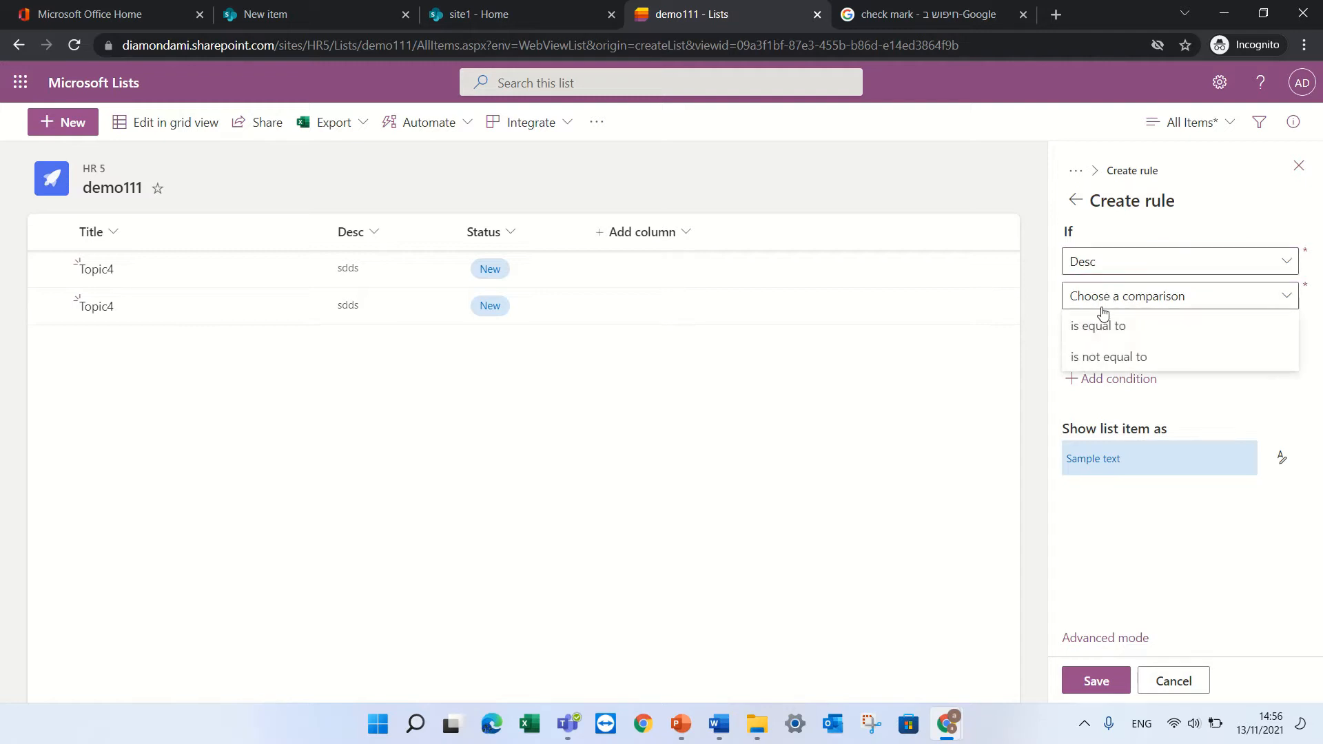
left_click(1101, 337)
left_click(1107, 329)
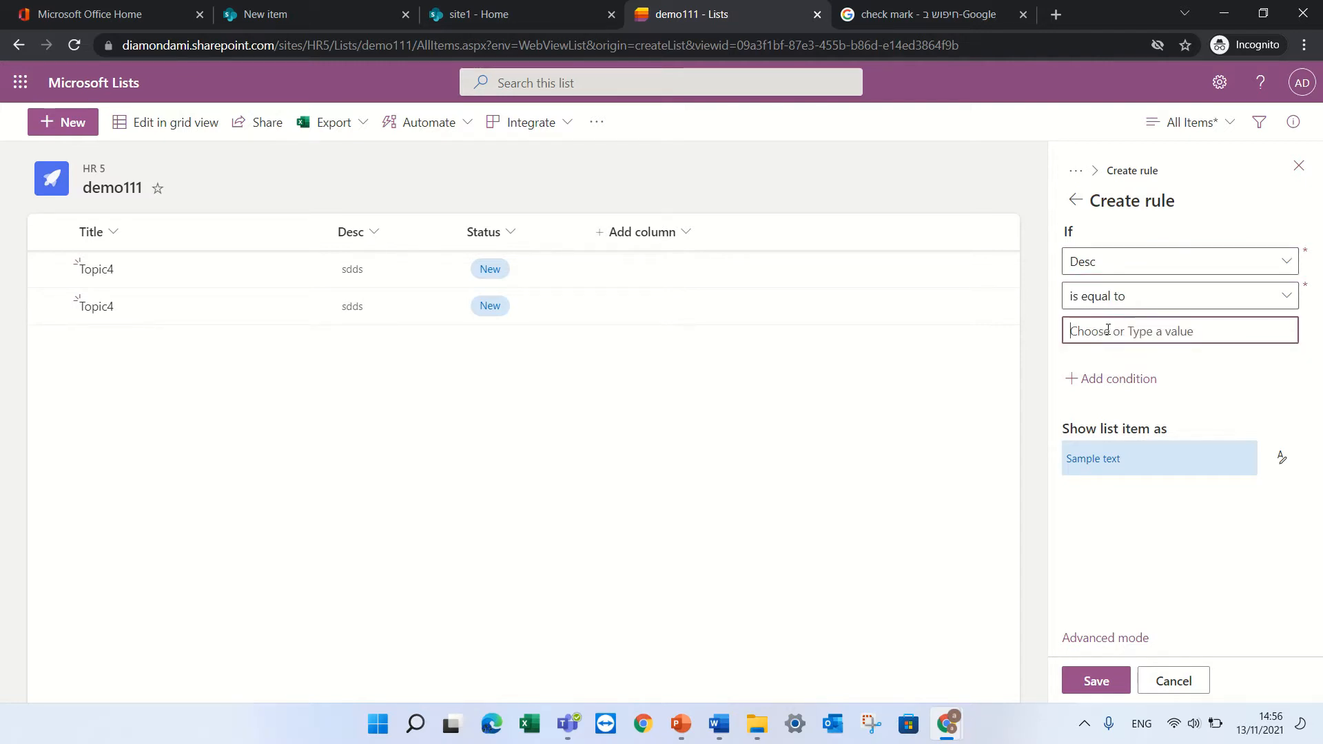
type("Sdds")
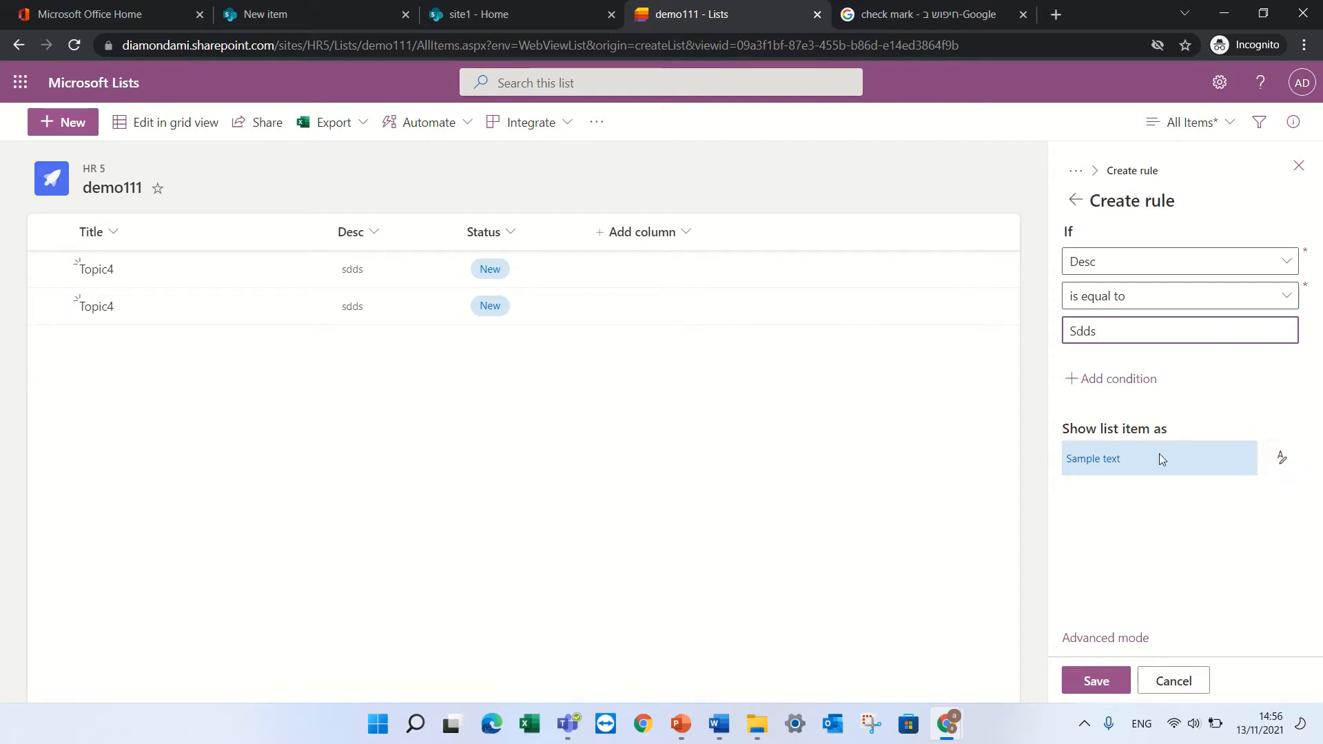
Set the rule's style to the light yellow fill and save the rule
left_click(1282, 458)
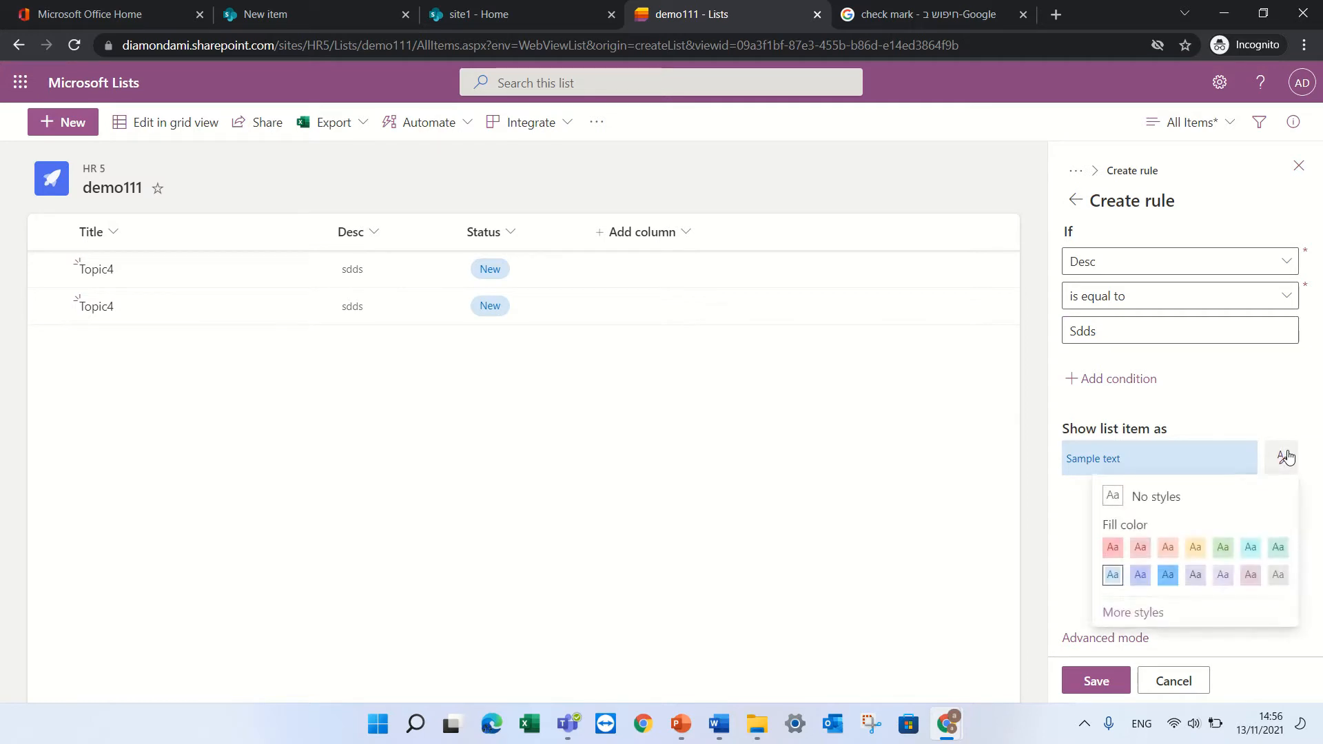
left_click(1197, 547)
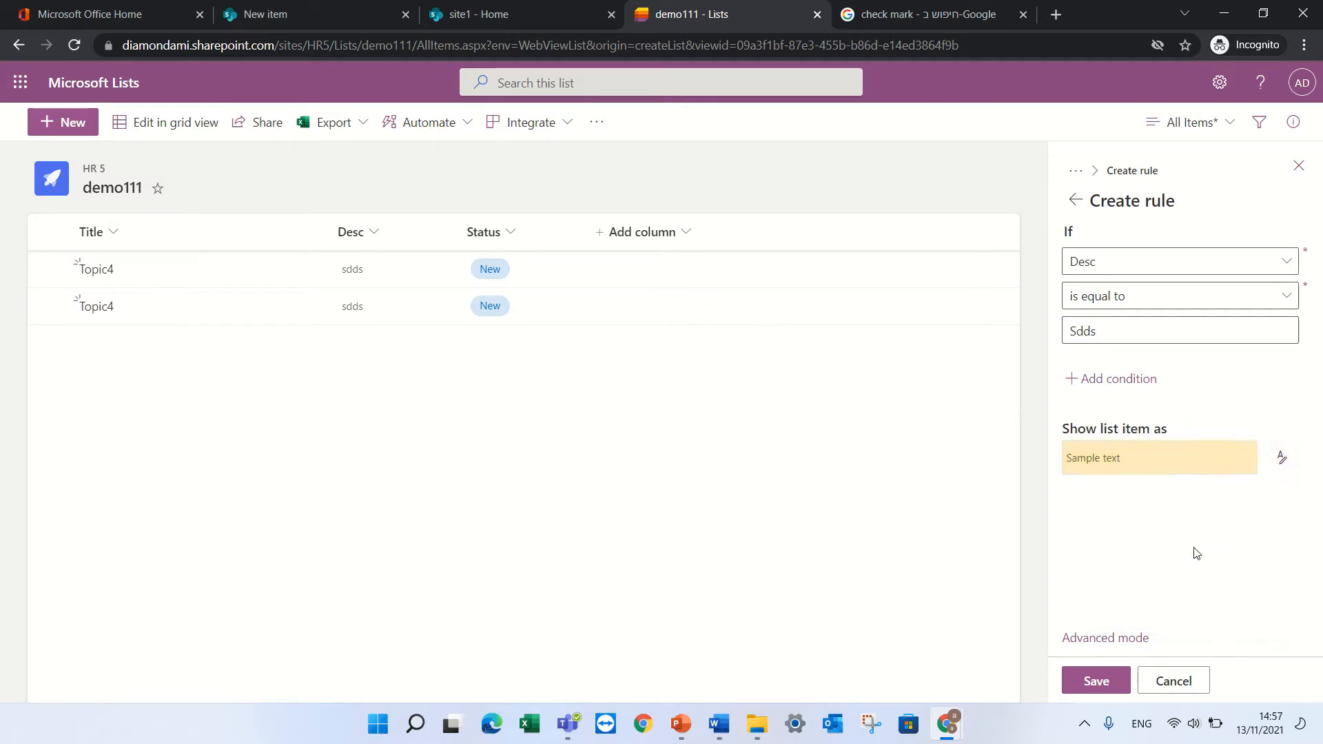
left_click(1095, 681)
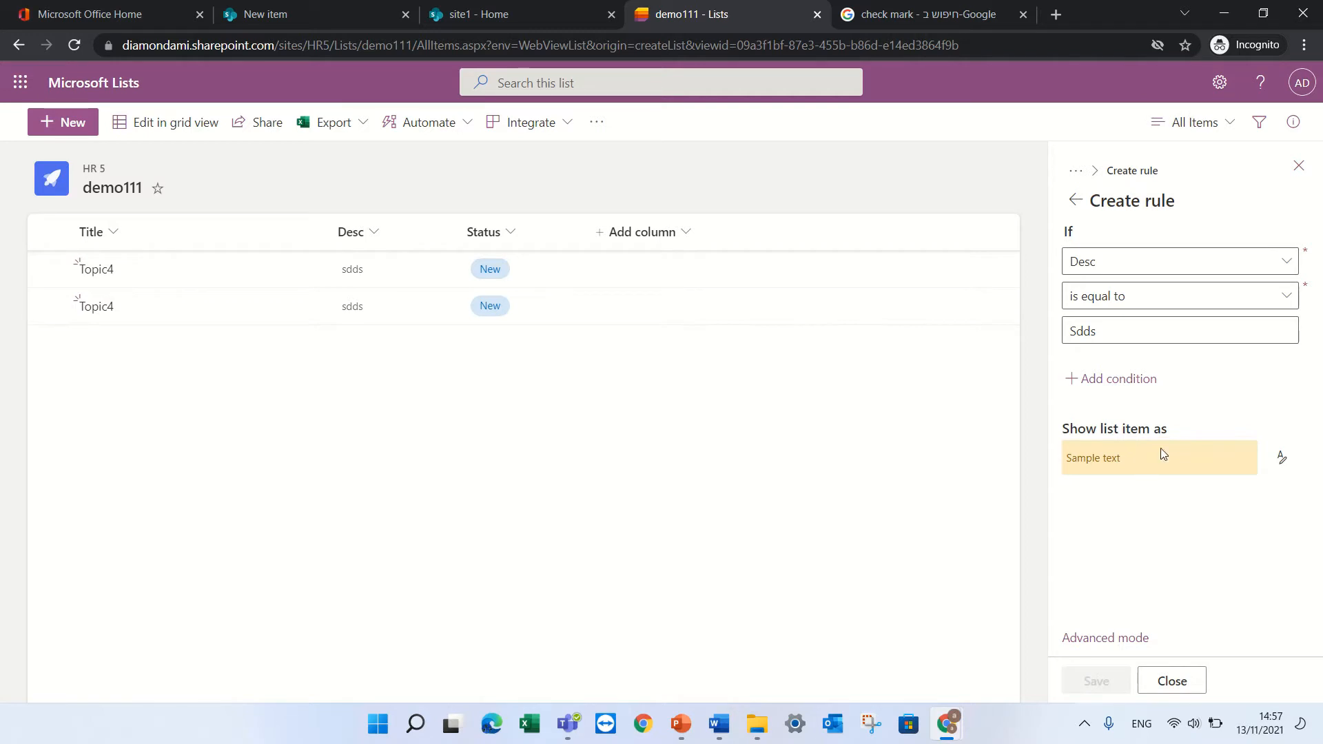
Change the rule's comparison value to AAA, save it and close the column formatting
double_click(1110, 332)
type("AAA")
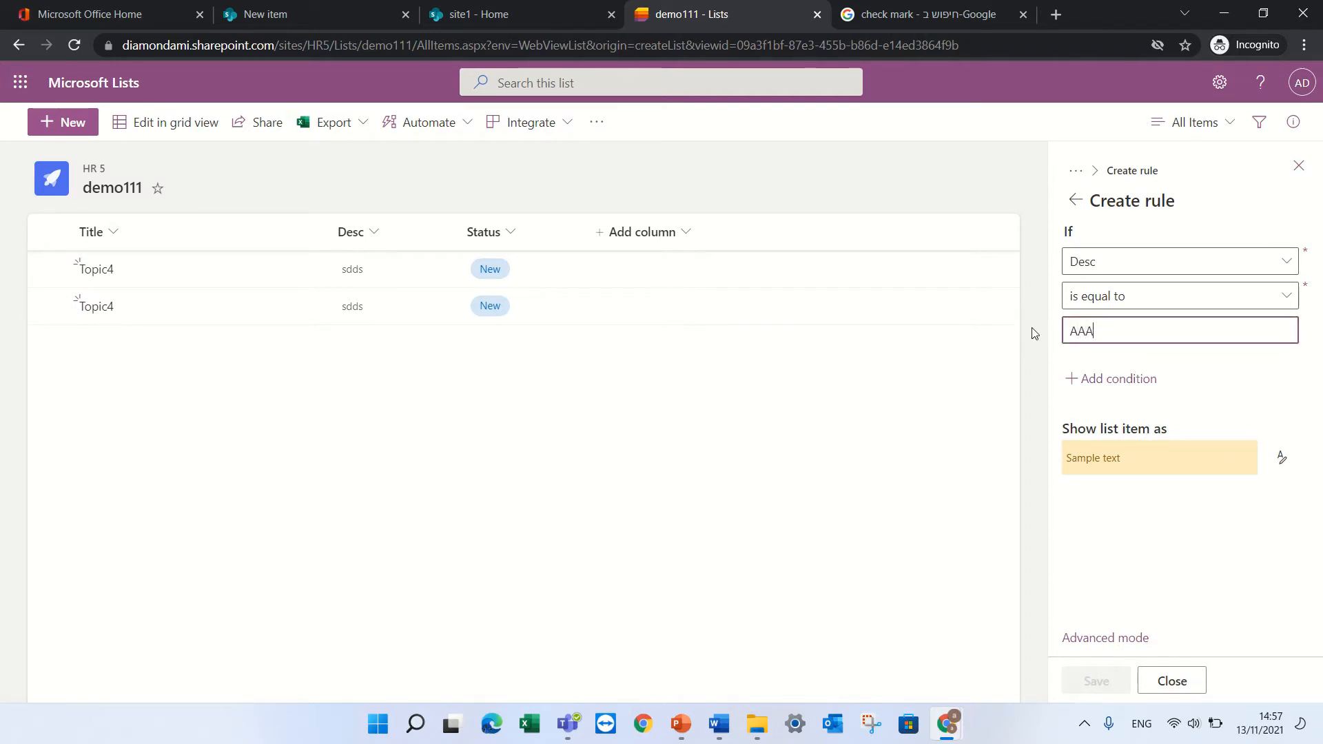
left_click(1205, 543)
left_click(1098, 683)
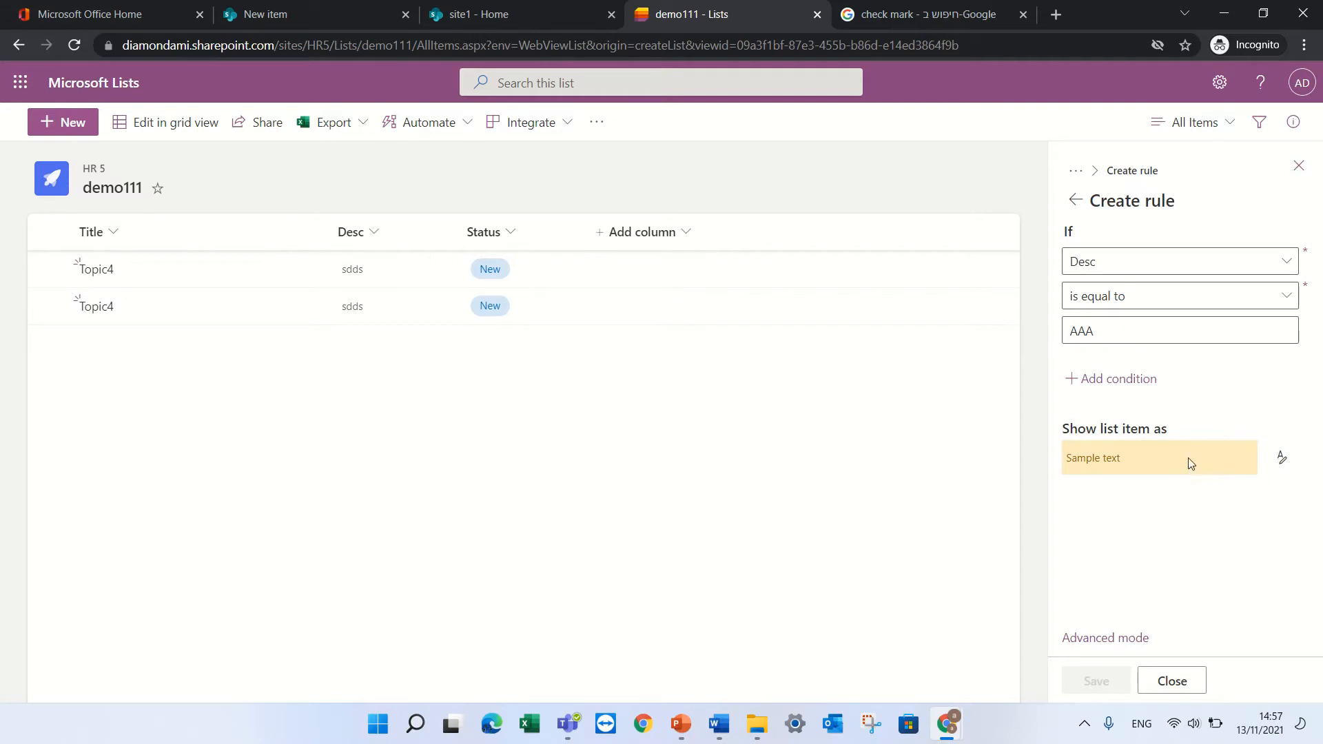
left_click(1172, 681)
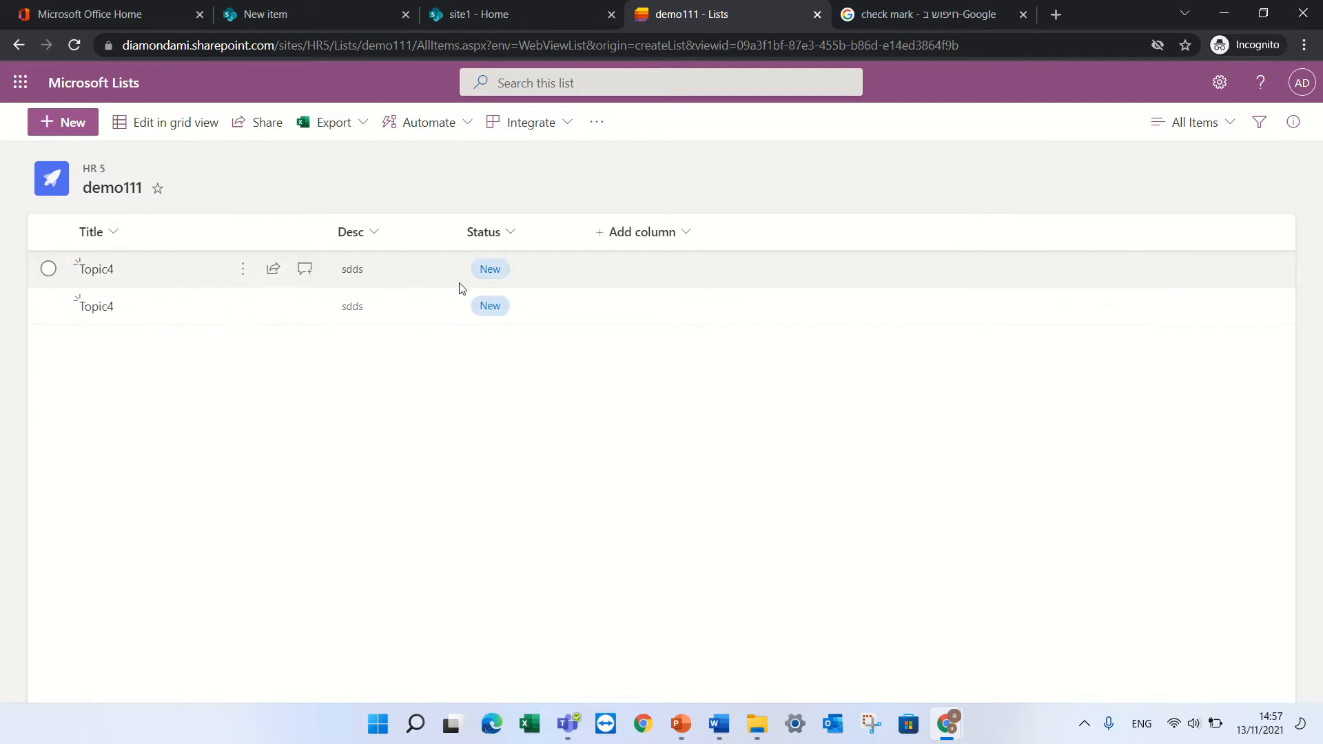
Open the first Topic4 item's details and set its Desc to AAA
left_click(345, 274)
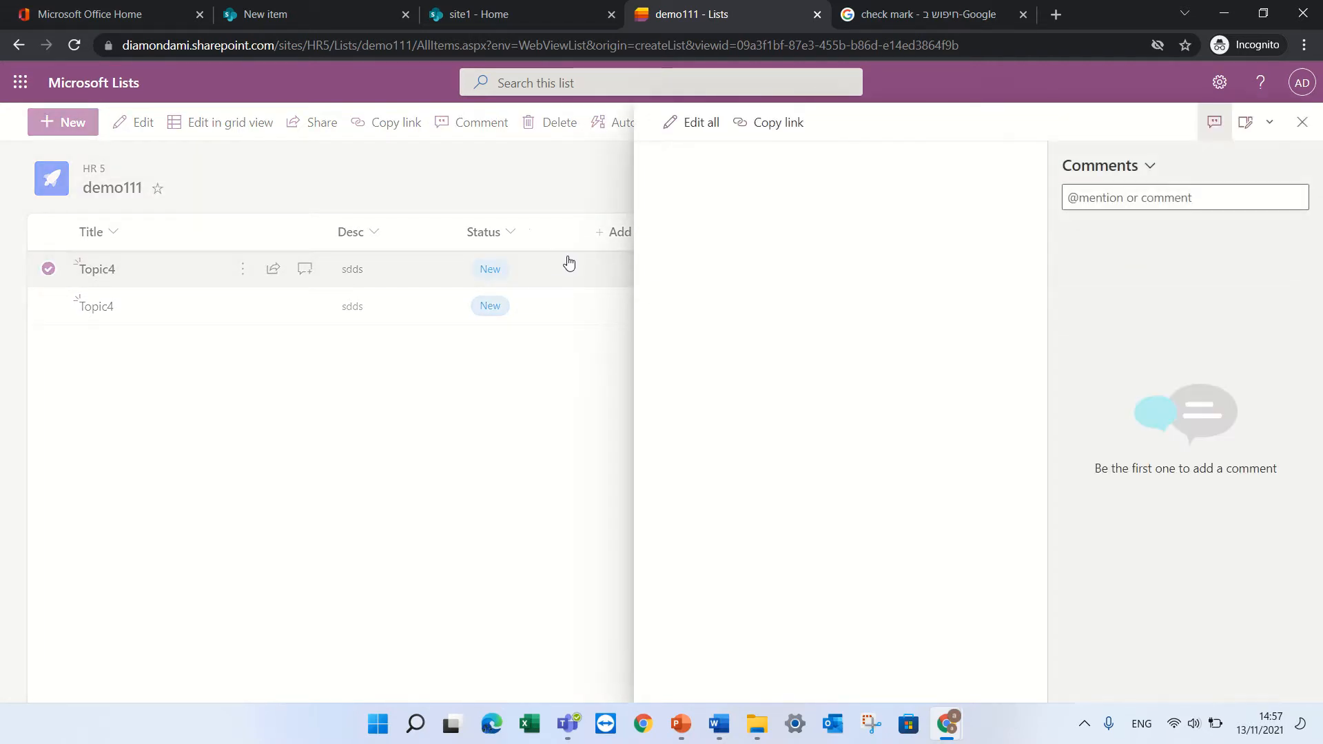
left_click(692, 311)
type("AAA")
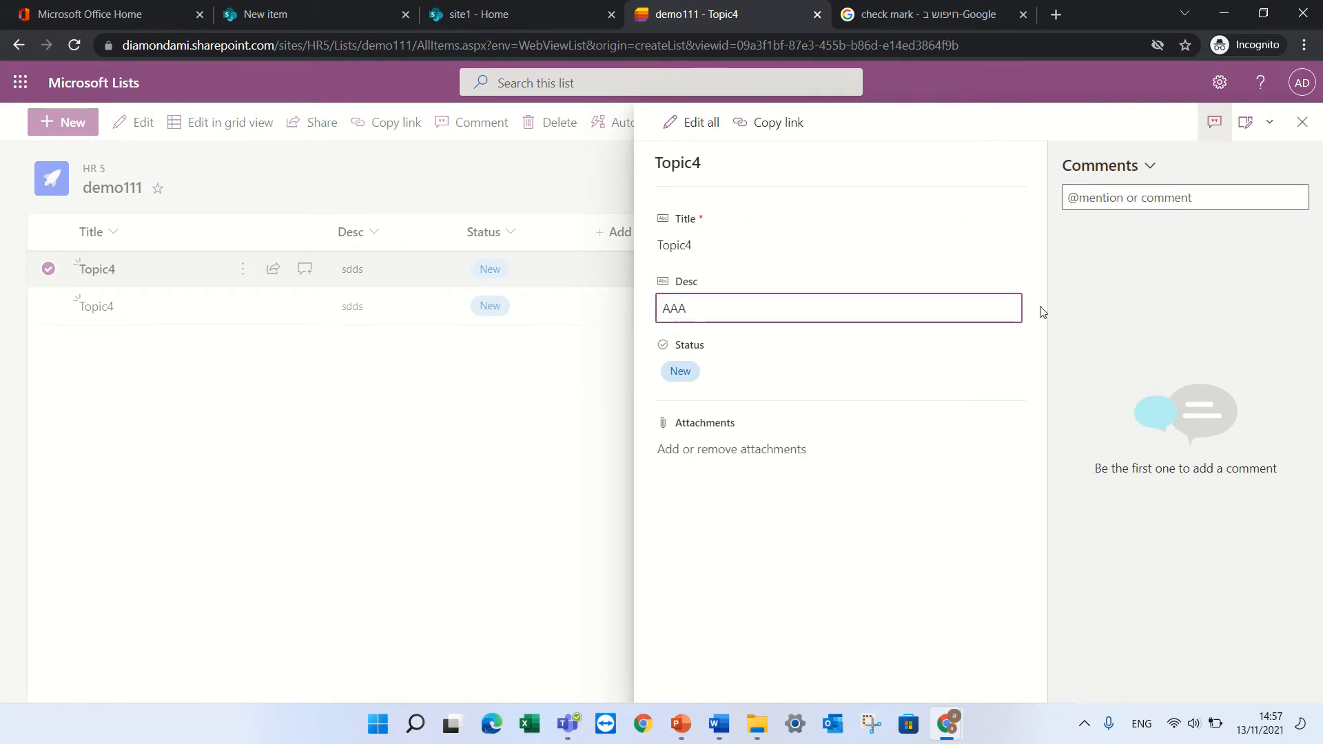
left_click(954, 428)
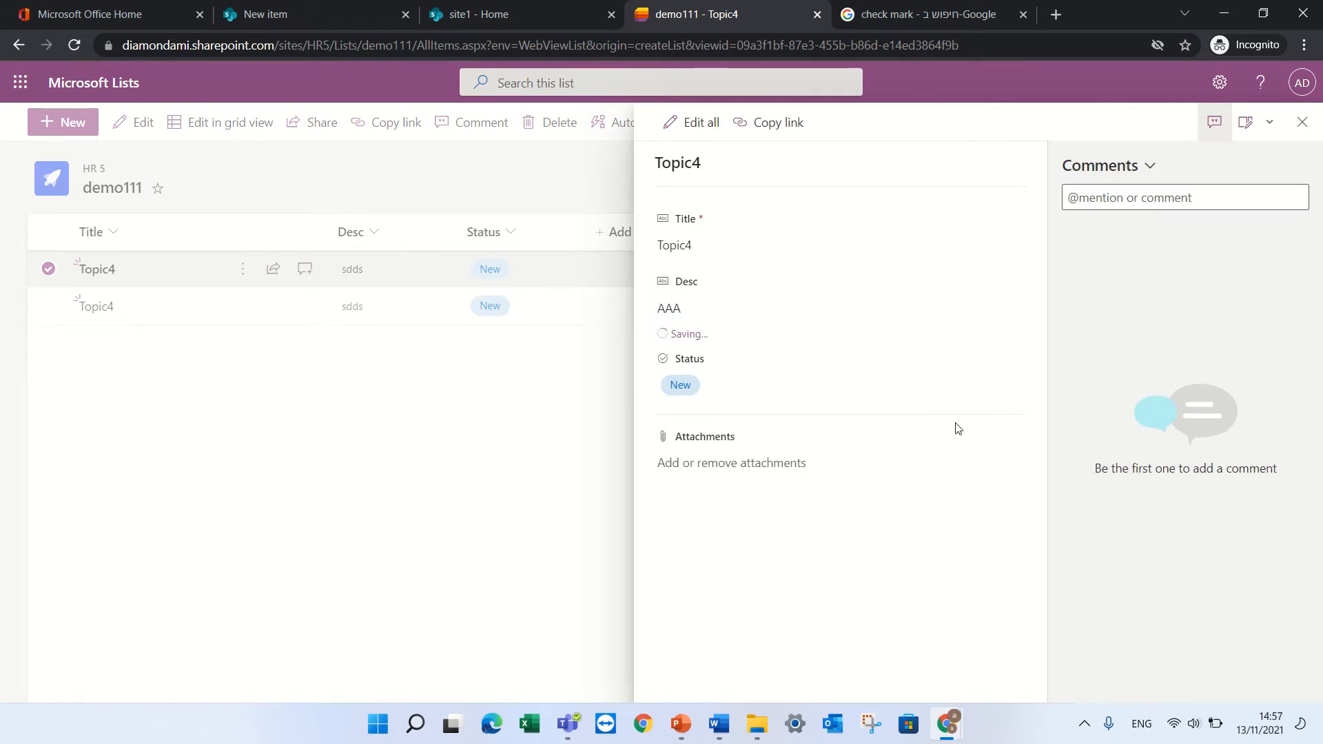
Close the item details and open the formatting options for the Status column
left_click(1303, 122)
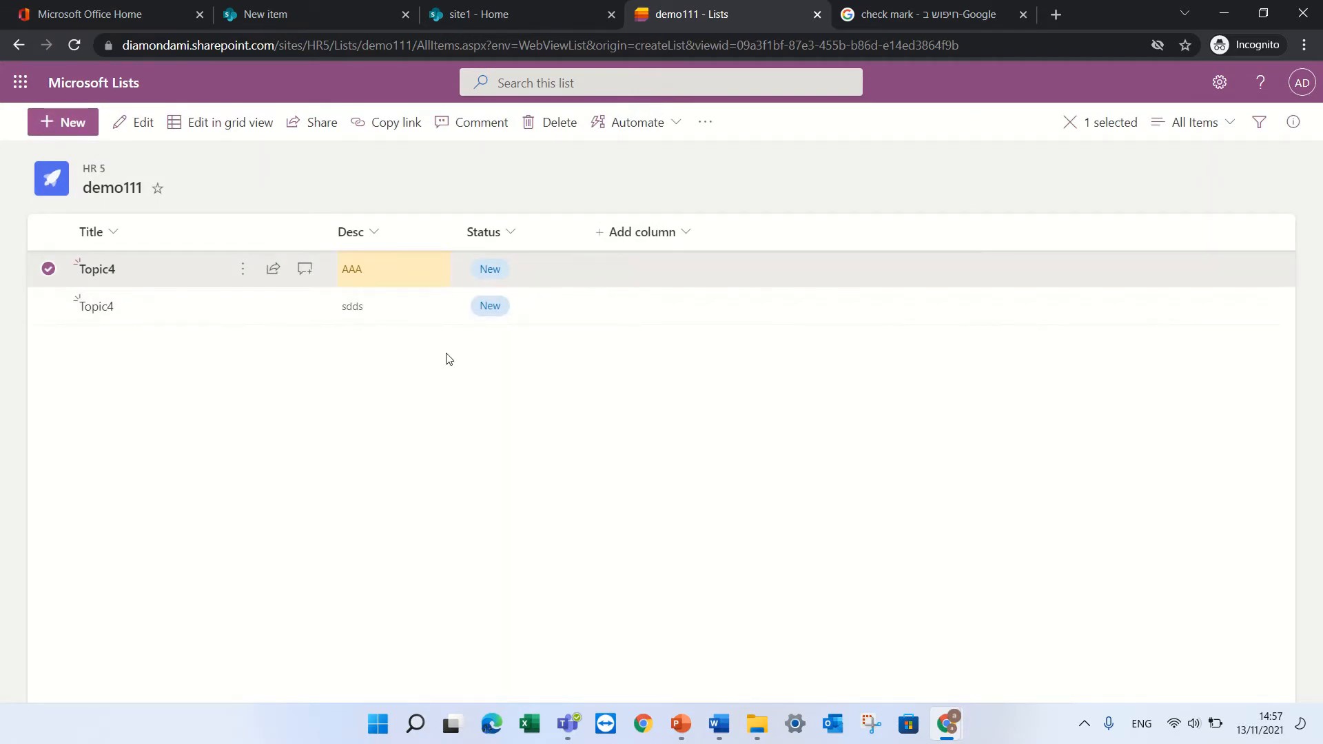
left_click(501, 235)
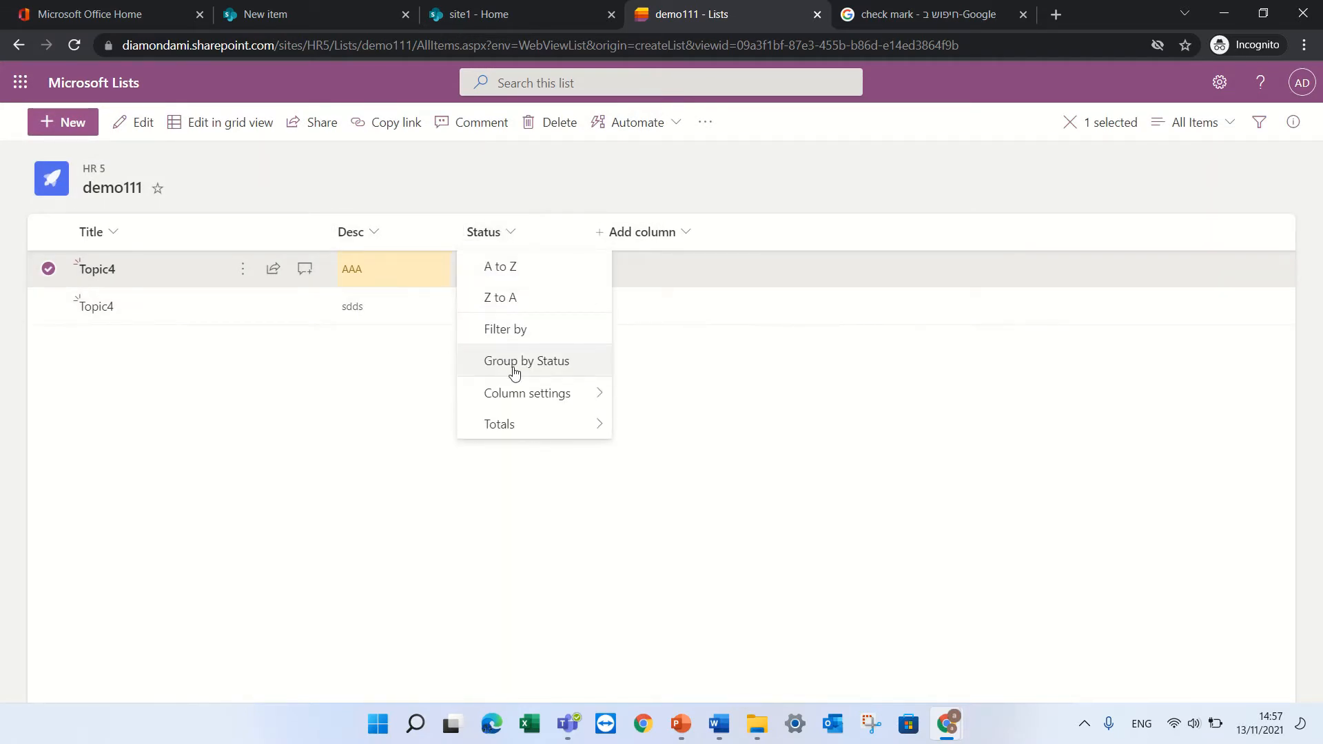
mouse_move(502, 393)
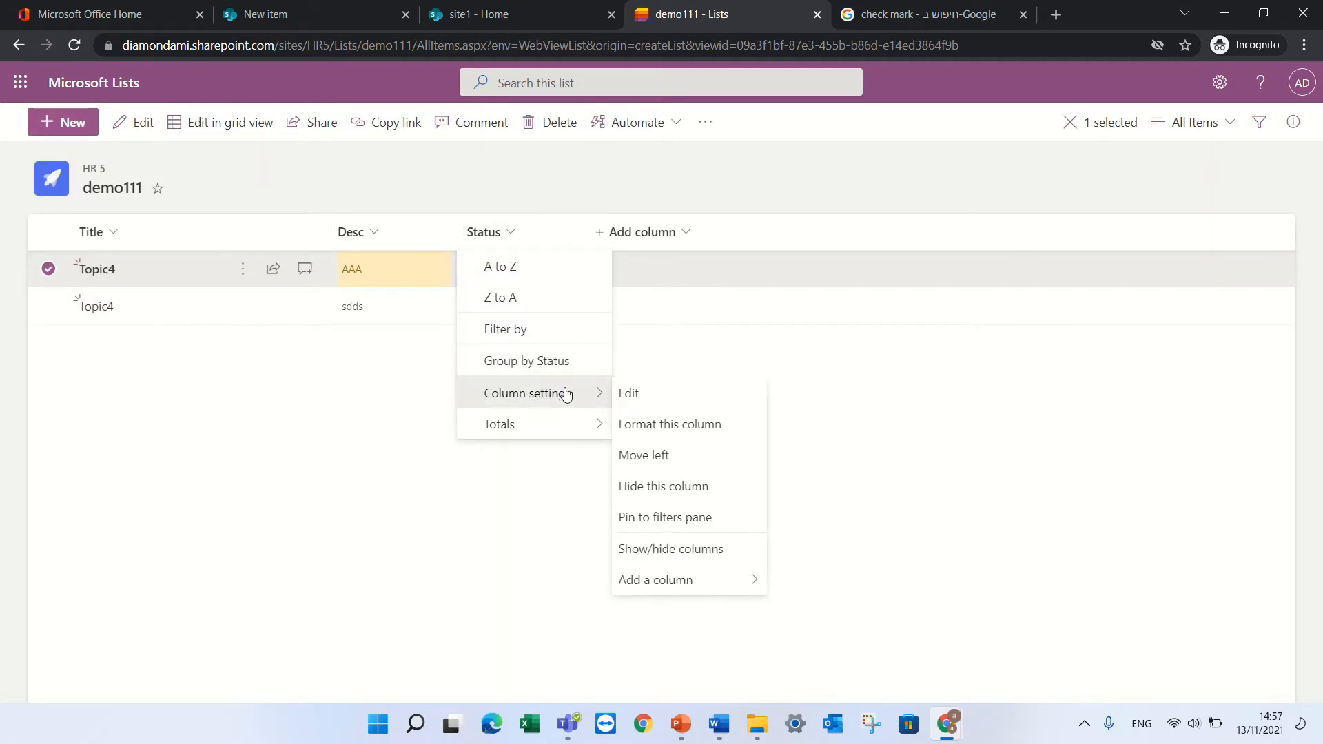
left_click(670, 423)
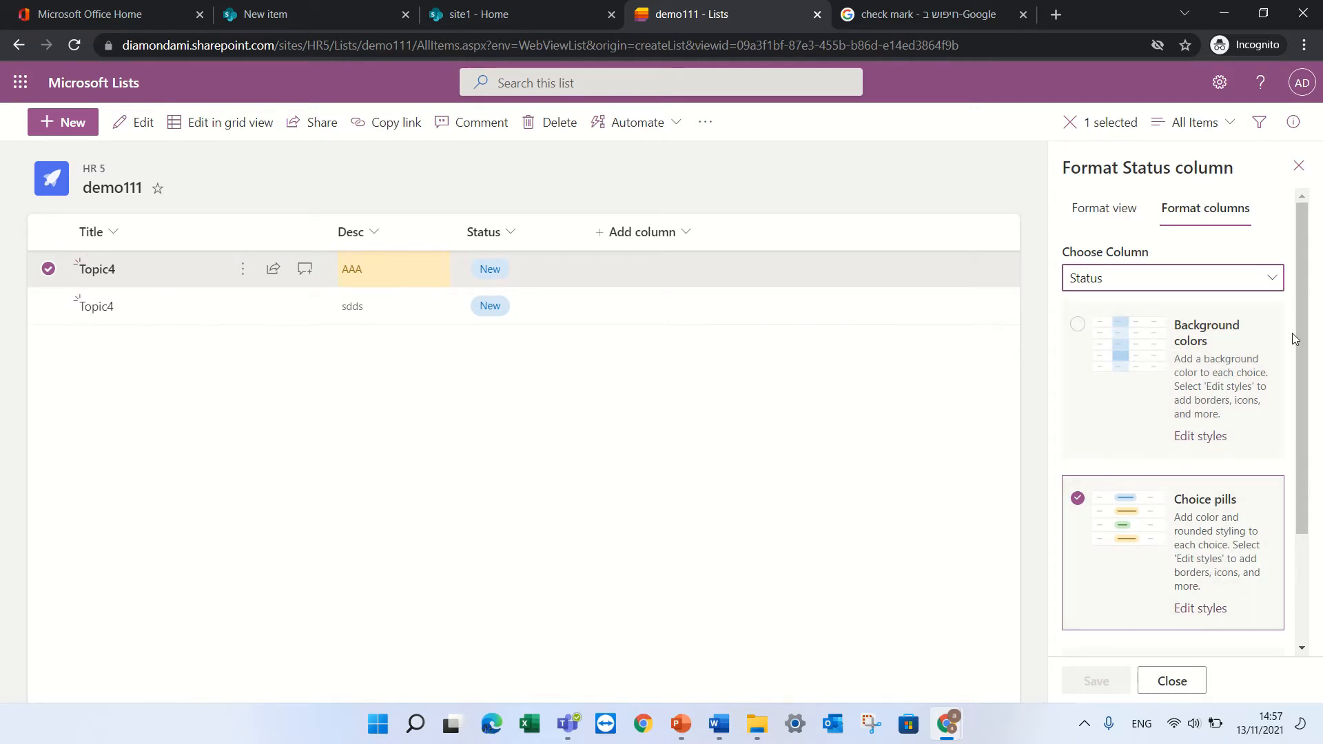
right_click(958, 432)
Add a Number column named sales to the list
left_click(656, 233)
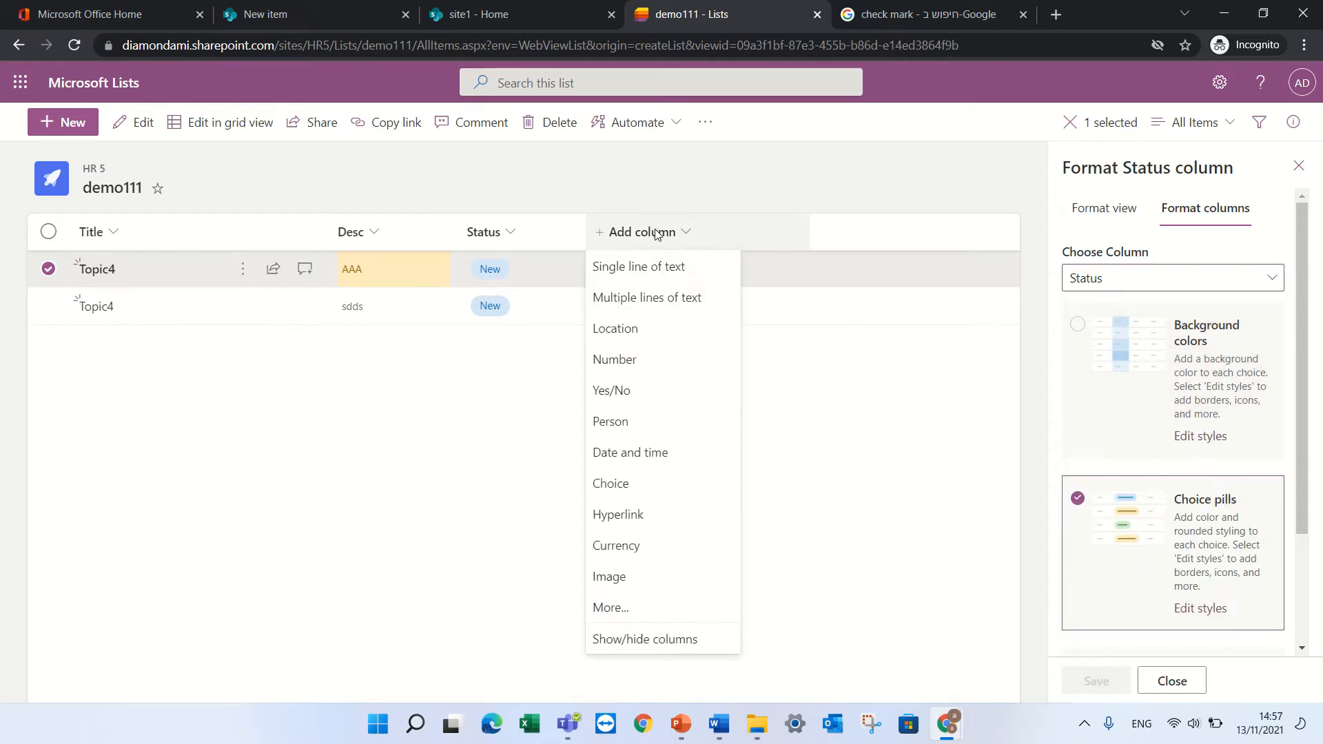
left_click(644, 372)
type("sales")
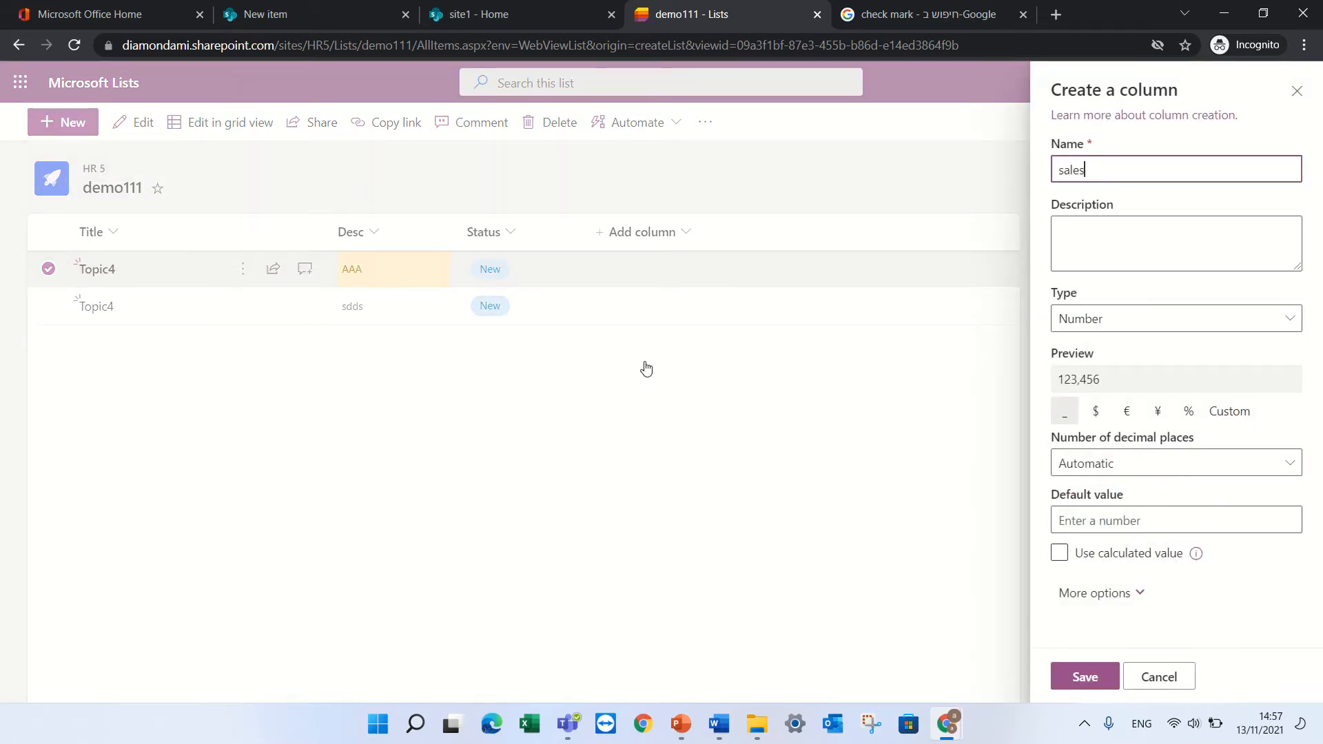
left_click(1083, 675)
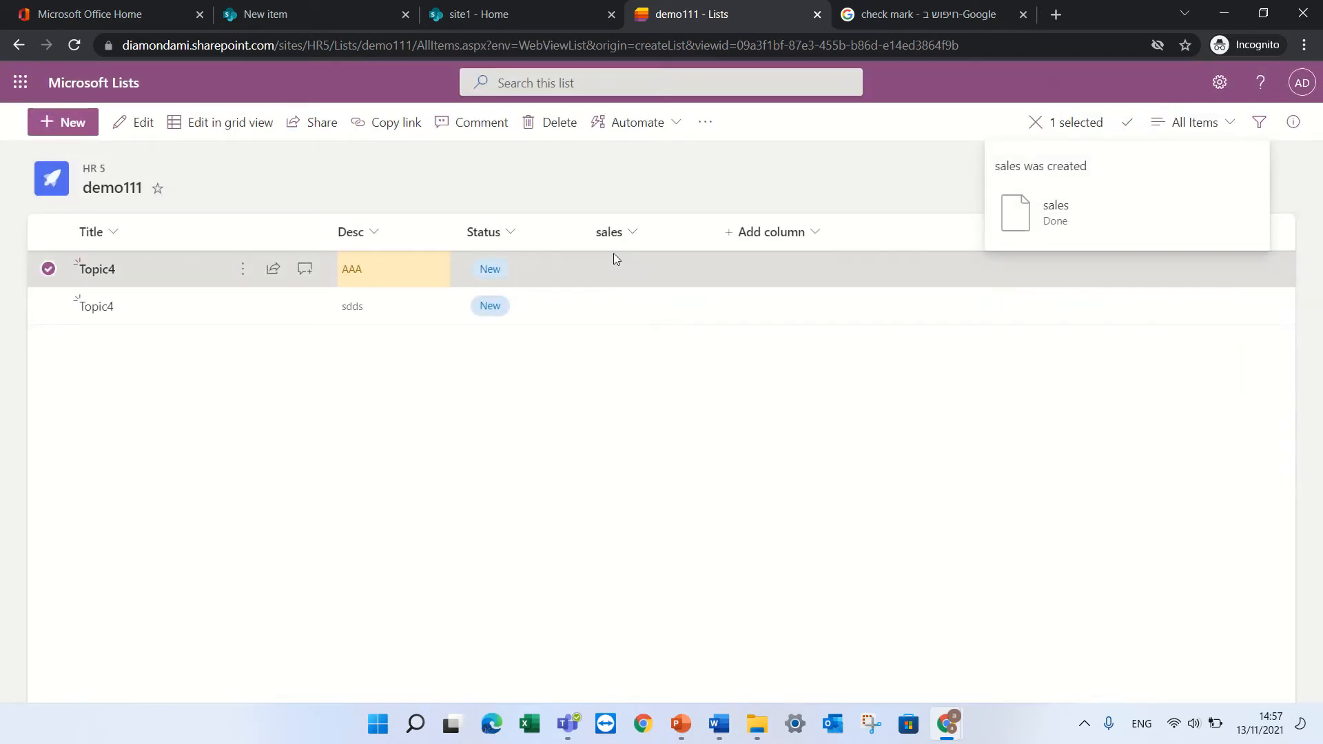
Format the sales column with data bars using minimum value 10 and maximum value 20, and save
left_click(626, 232)
mouse_move(668, 398)
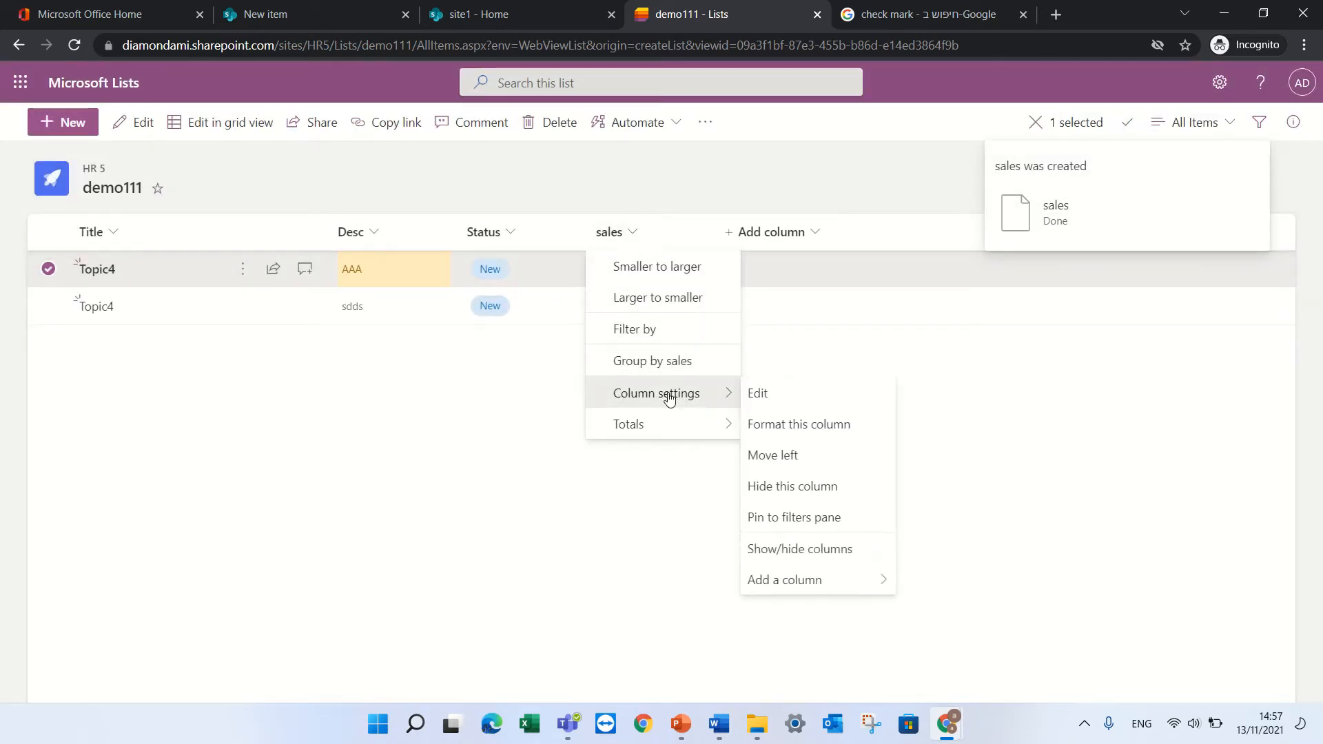
left_click(788, 426)
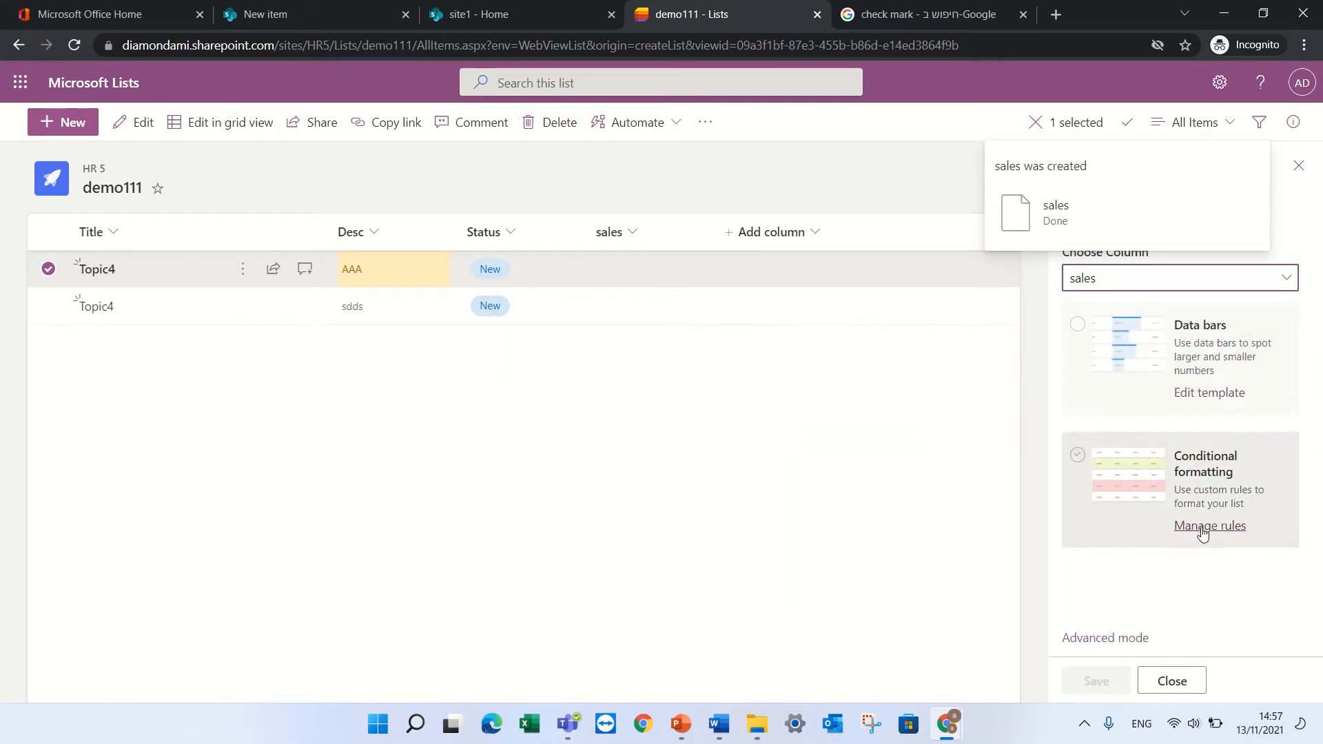
left_click(1201, 396)
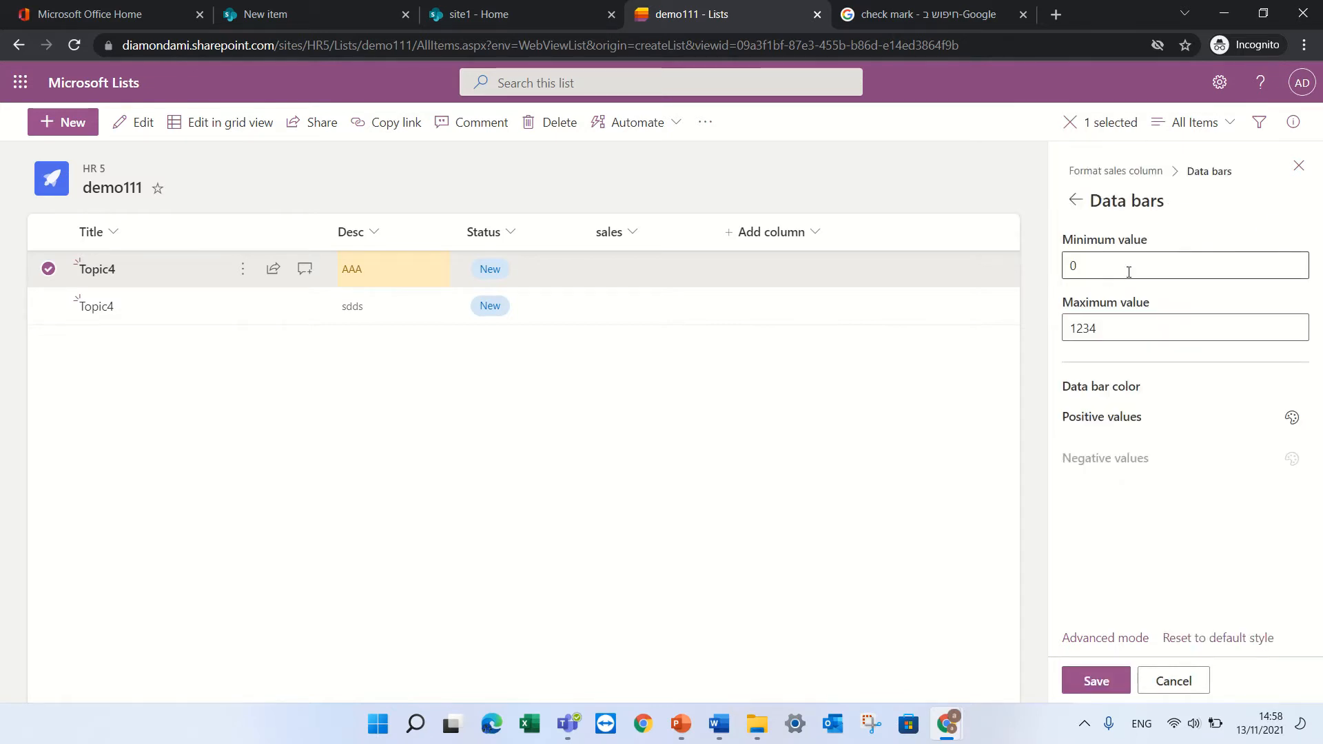
double_click(1100, 270)
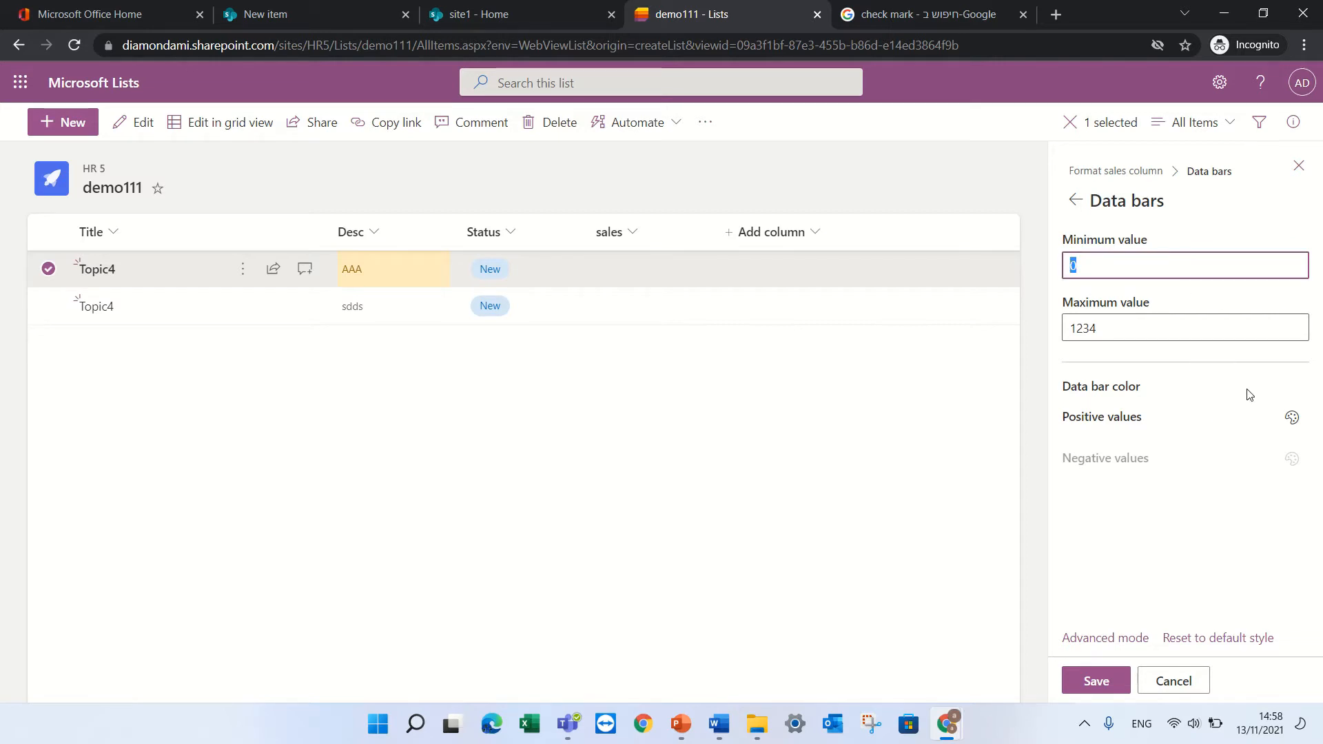
double_click(1152, 329)
type("20")
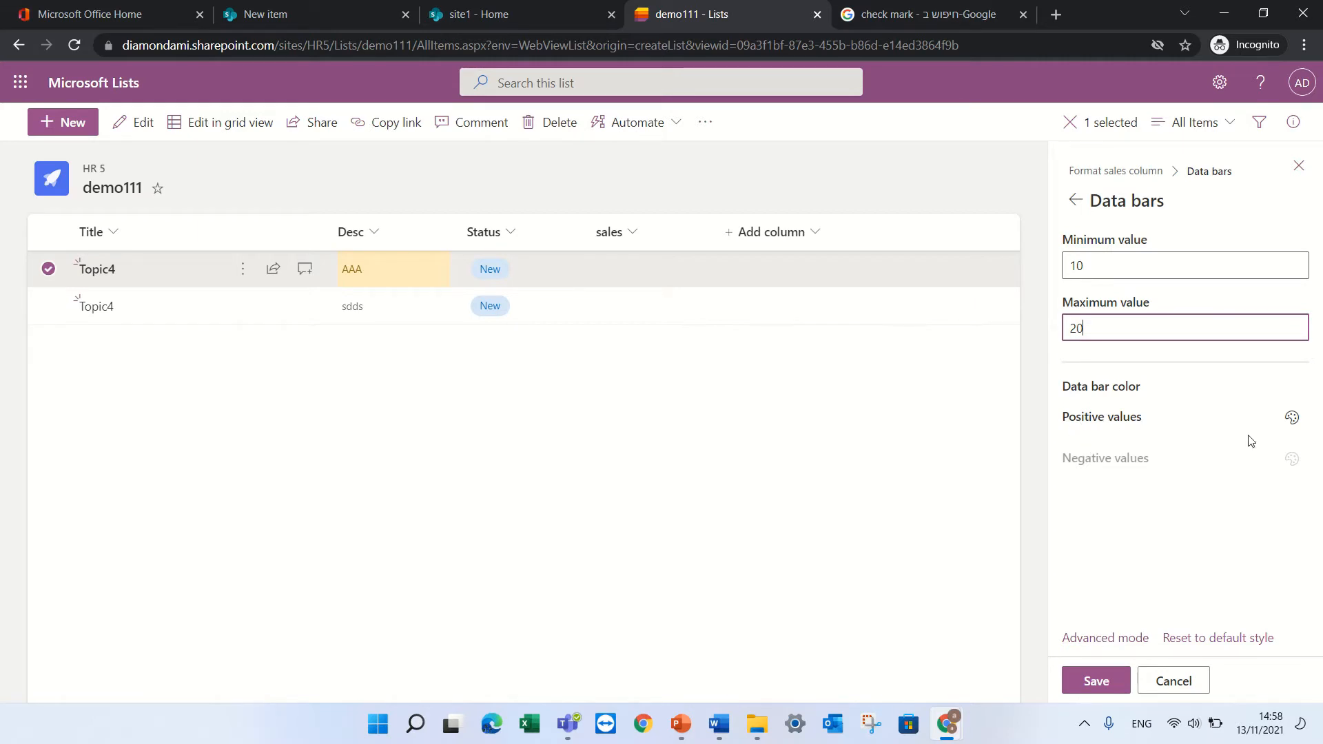
left_click(1094, 679)
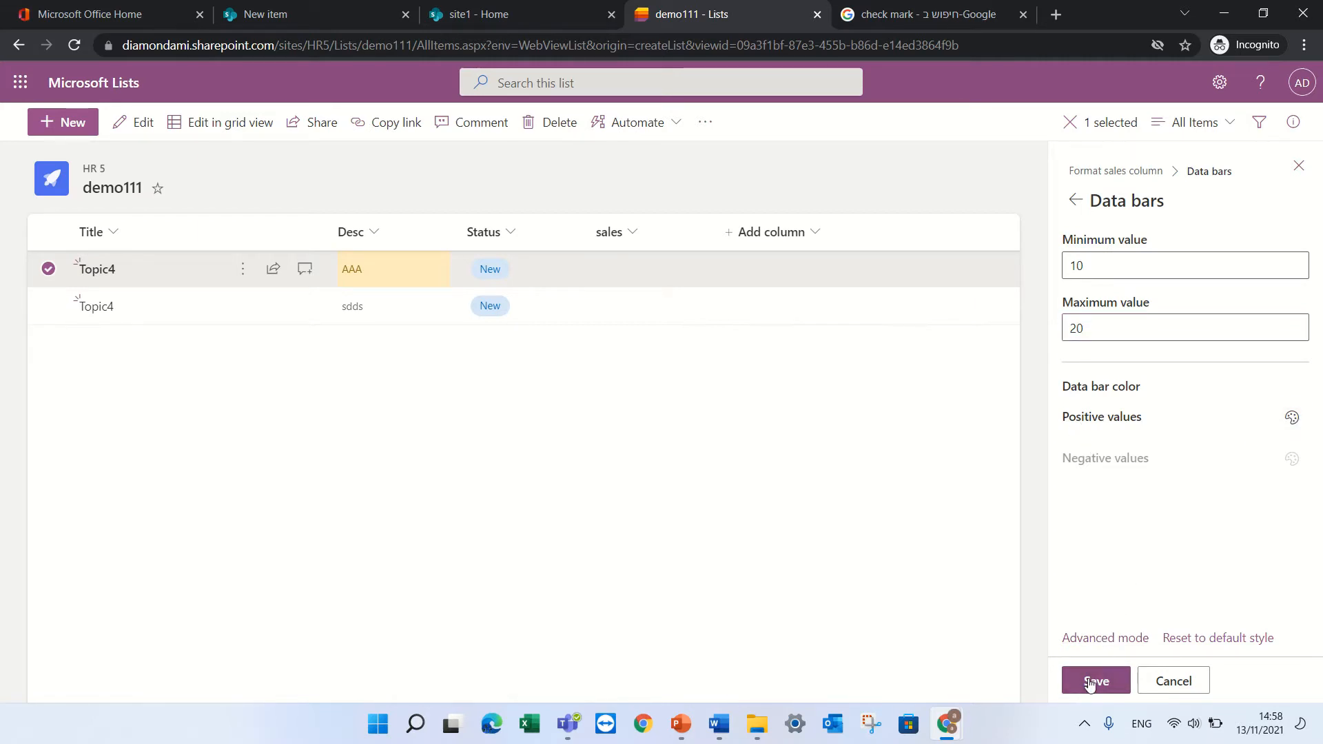
In grid view, set sales to 11 for the first item and 25 for the second, and exit grid view
left_click(632, 232)
left_click(200, 122)
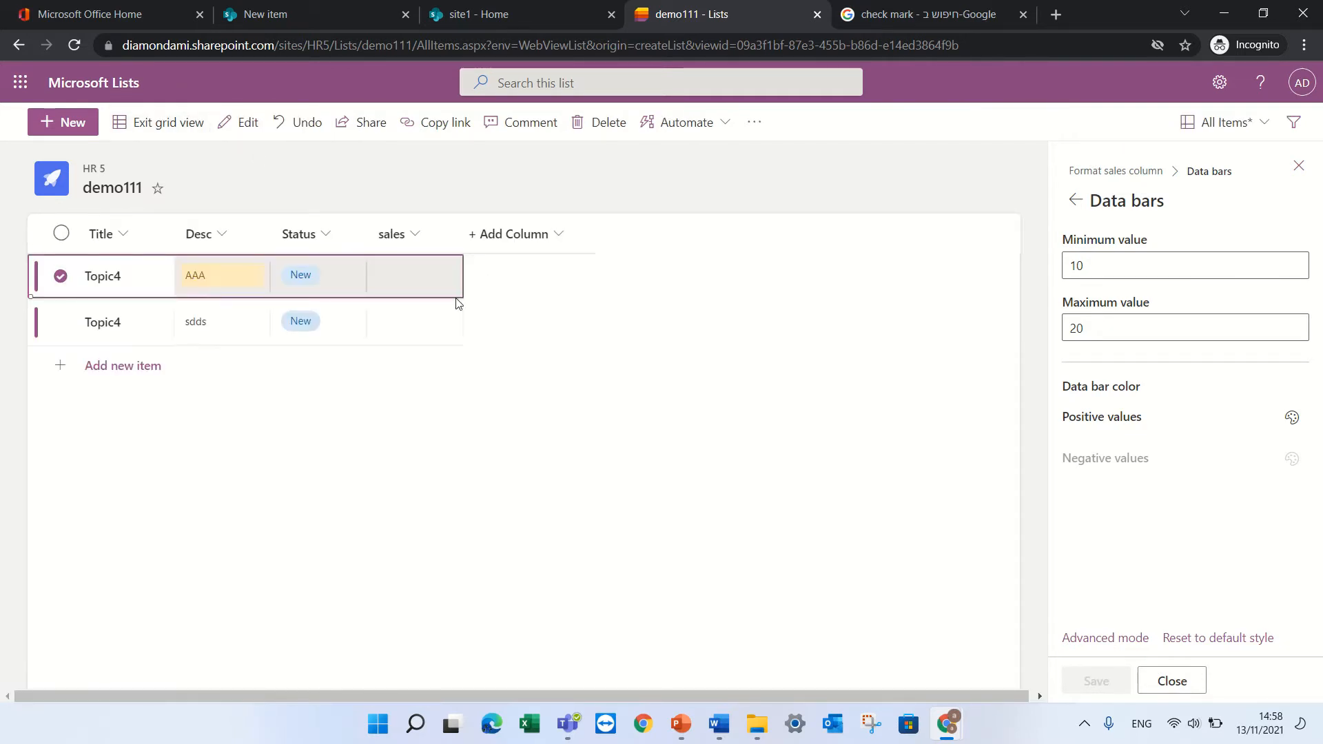
left_click(402, 280)
type("1")
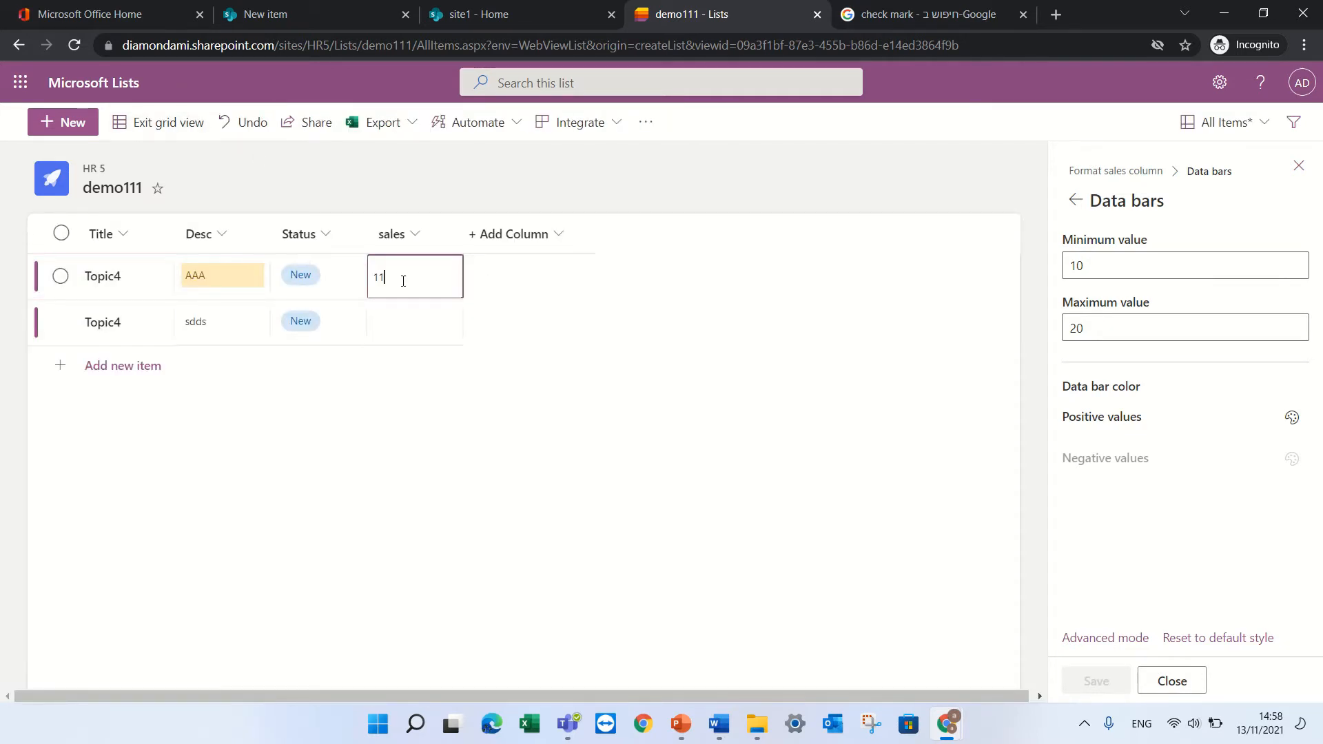
type("1")
left_click(400, 334)
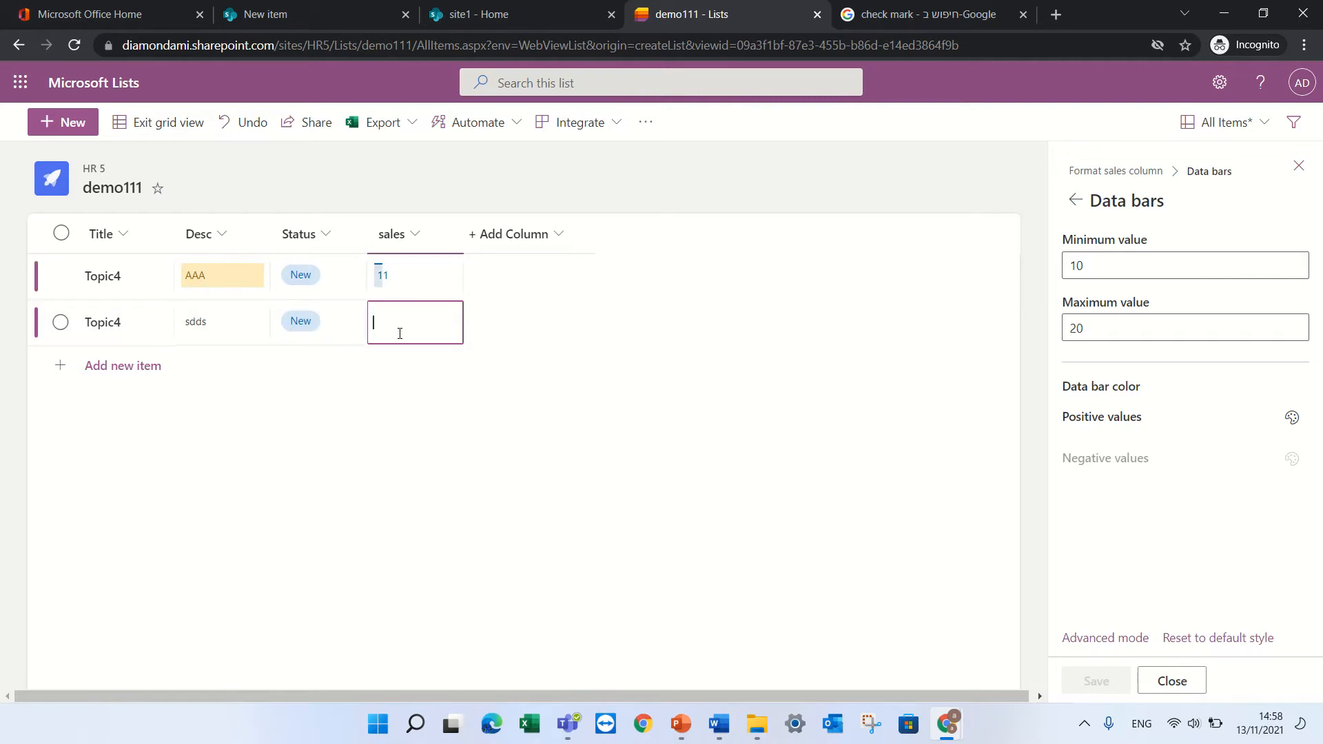
type("25")
left_click(160, 129)
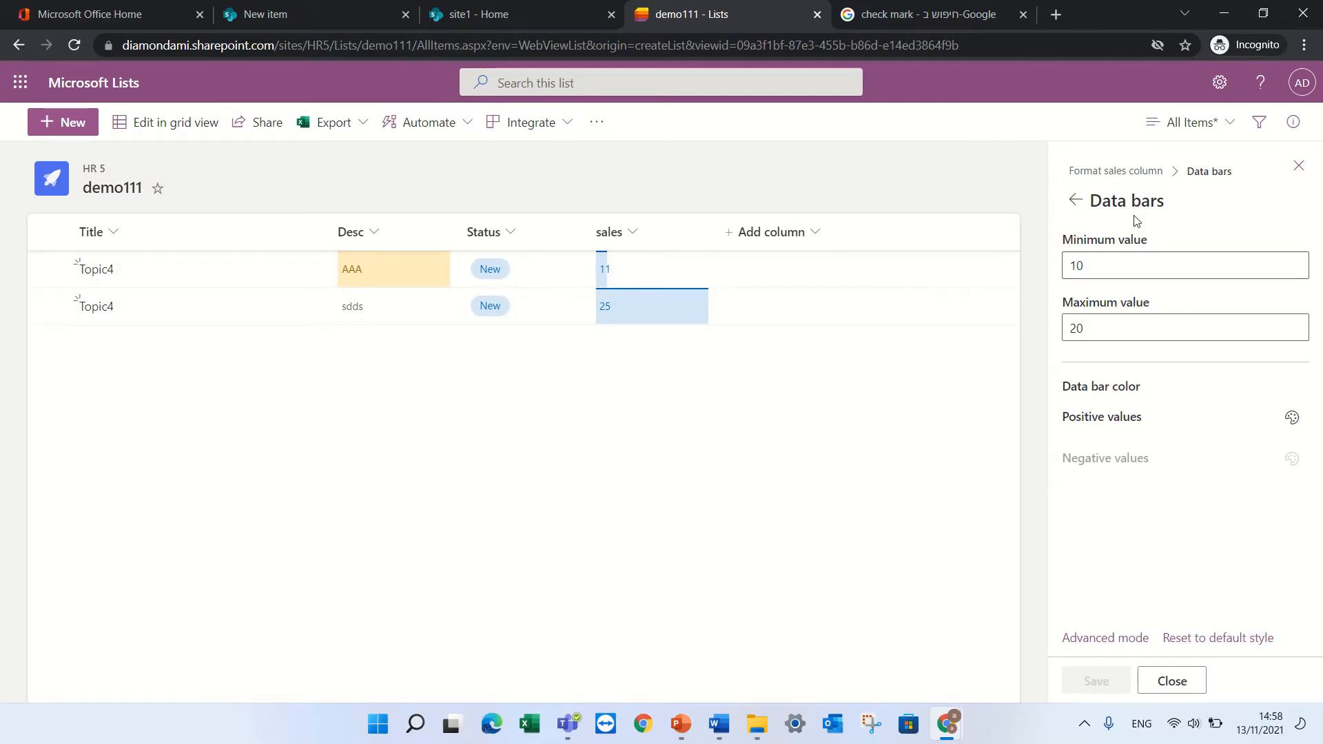
Close the column formatting and add a Date and time column named date
left_click(1302, 168)
left_click(771, 235)
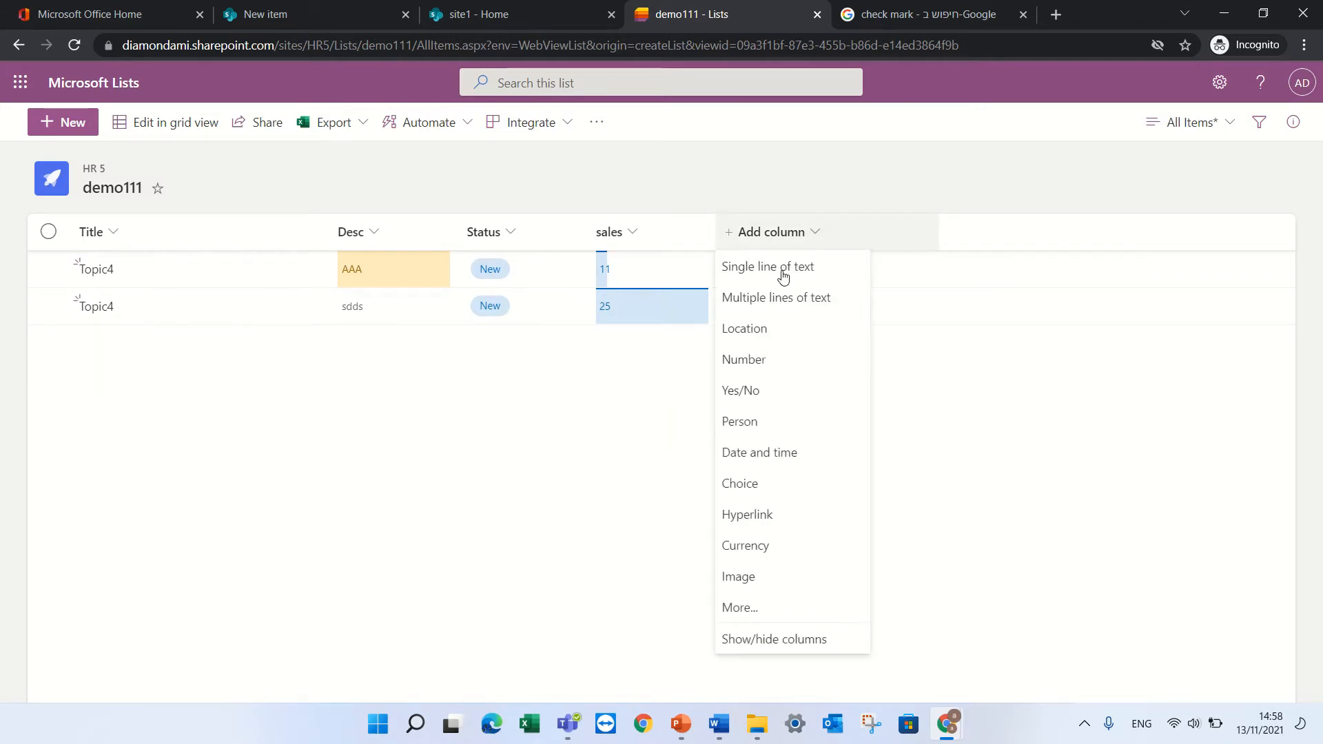
left_click(787, 453)
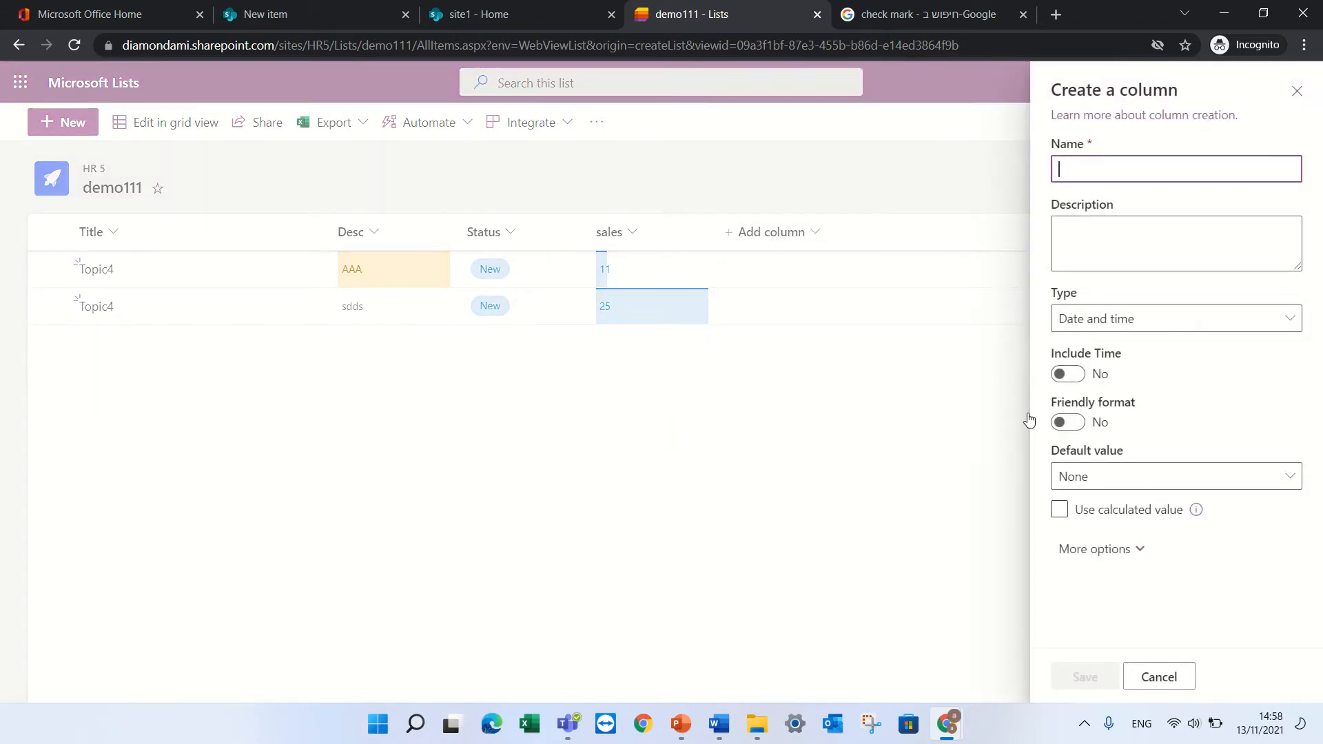
type("date")
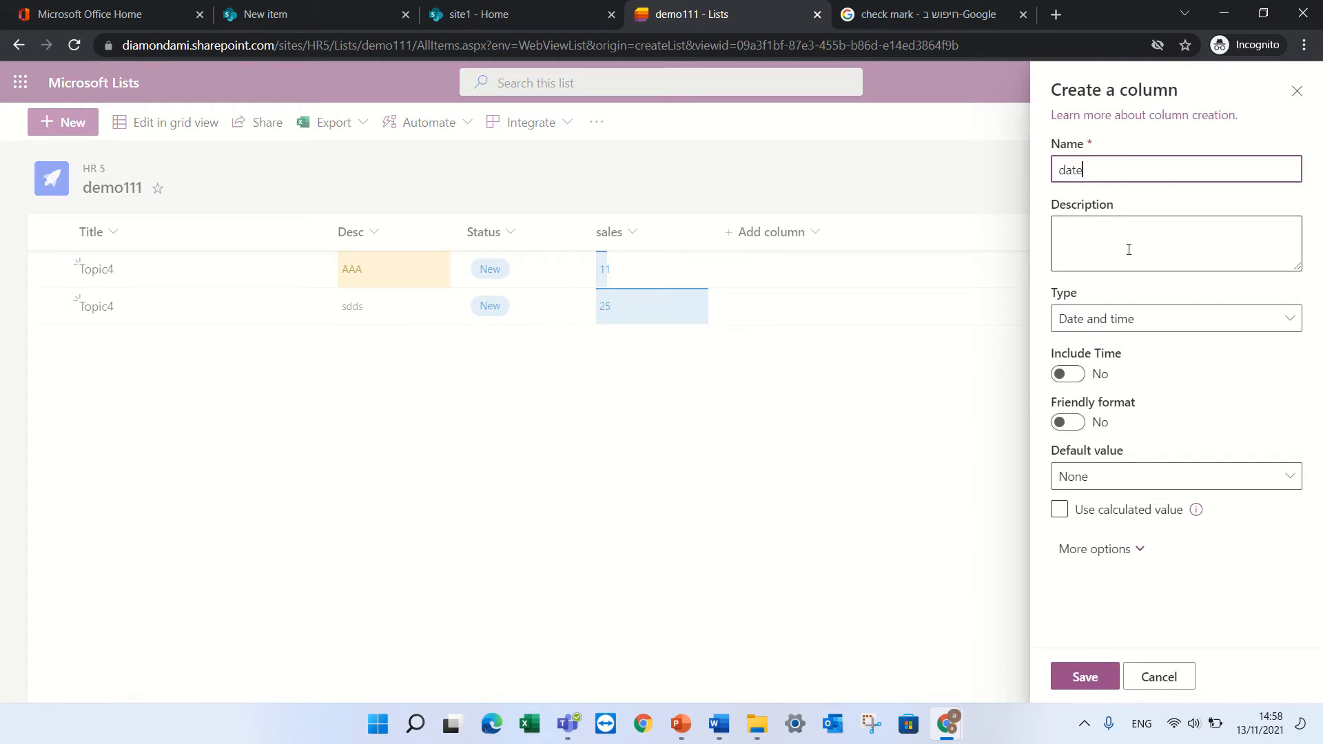
left_click(1087, 676)
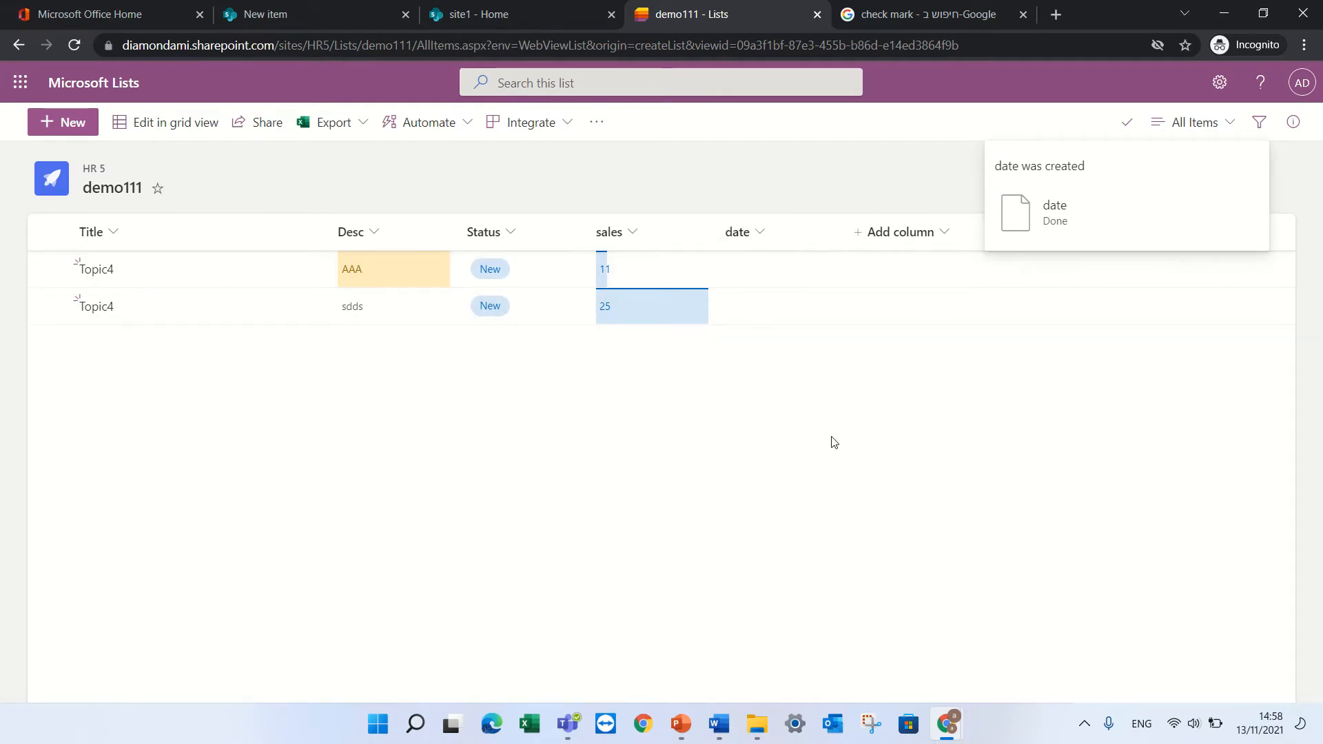
Try alternating row styles on the current view, switch it to conditional formatting and delete the default rule
left_click(1210, 124)
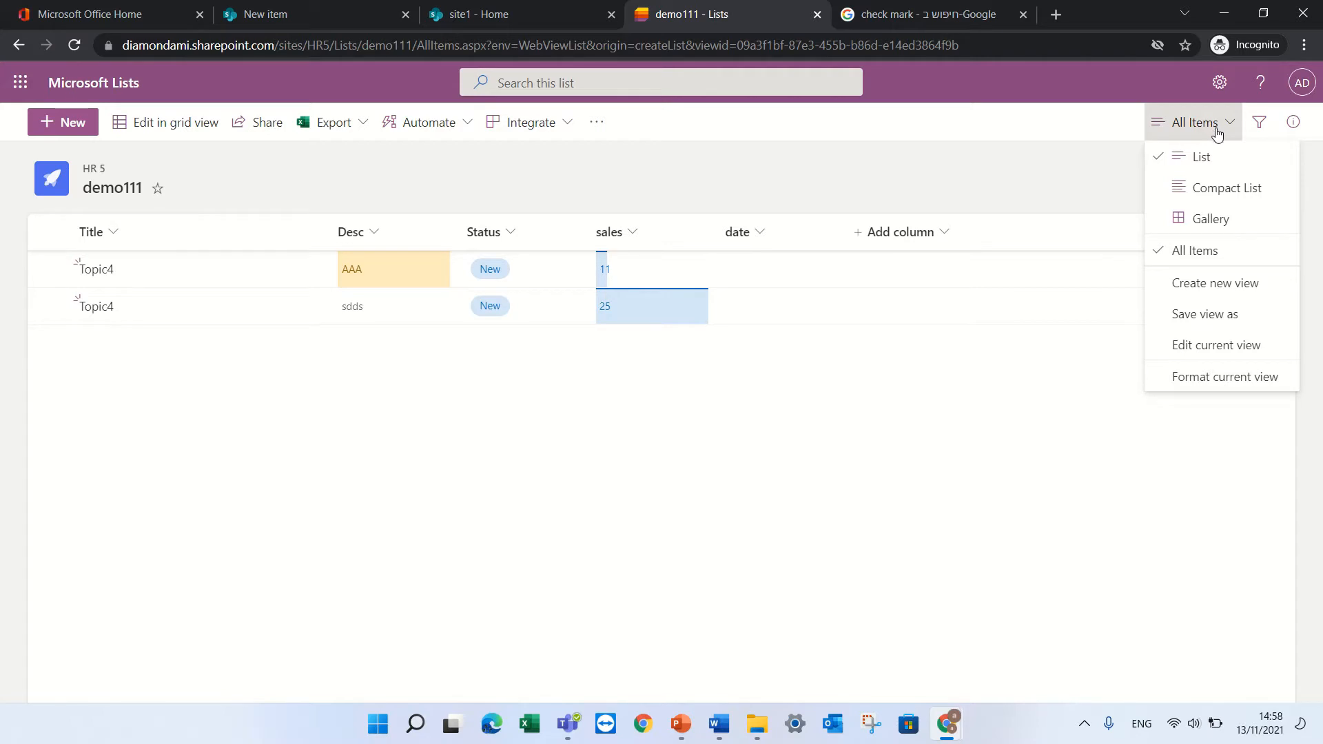
left_click(1223, 378)
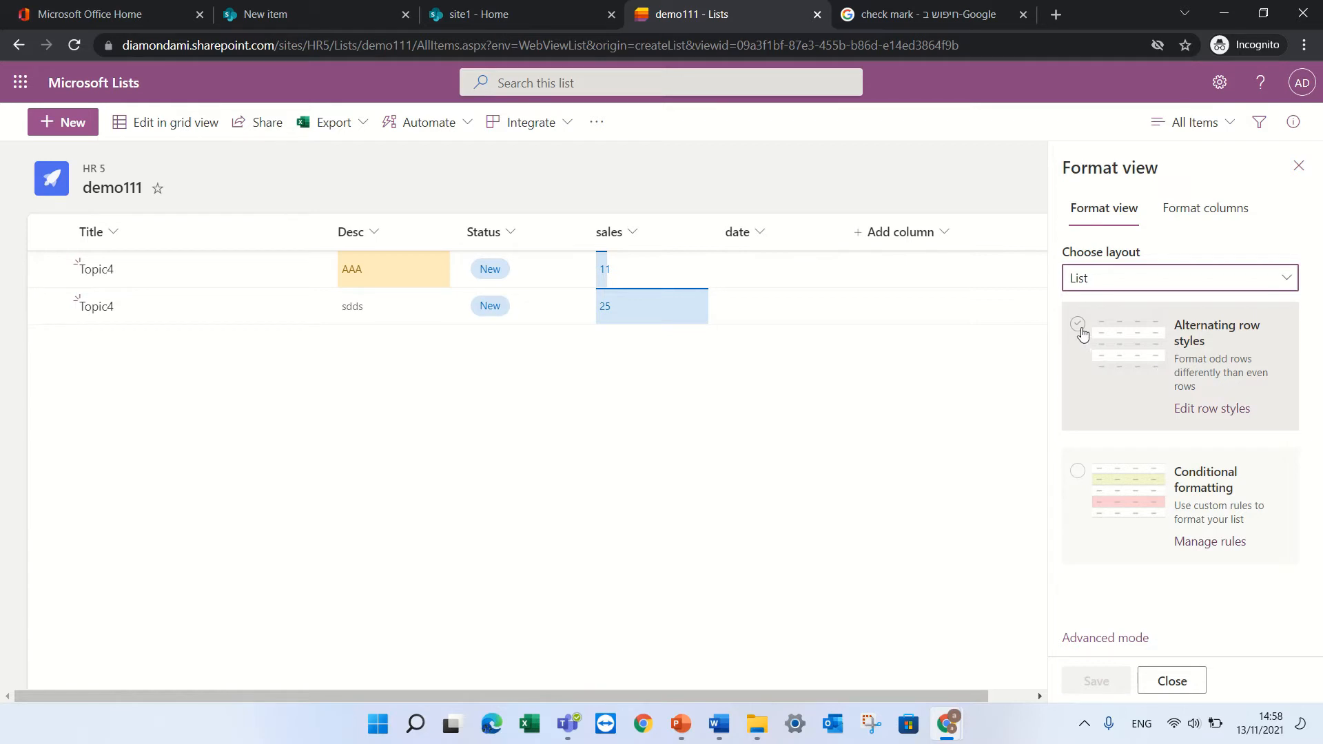
left_click(1080, 329)
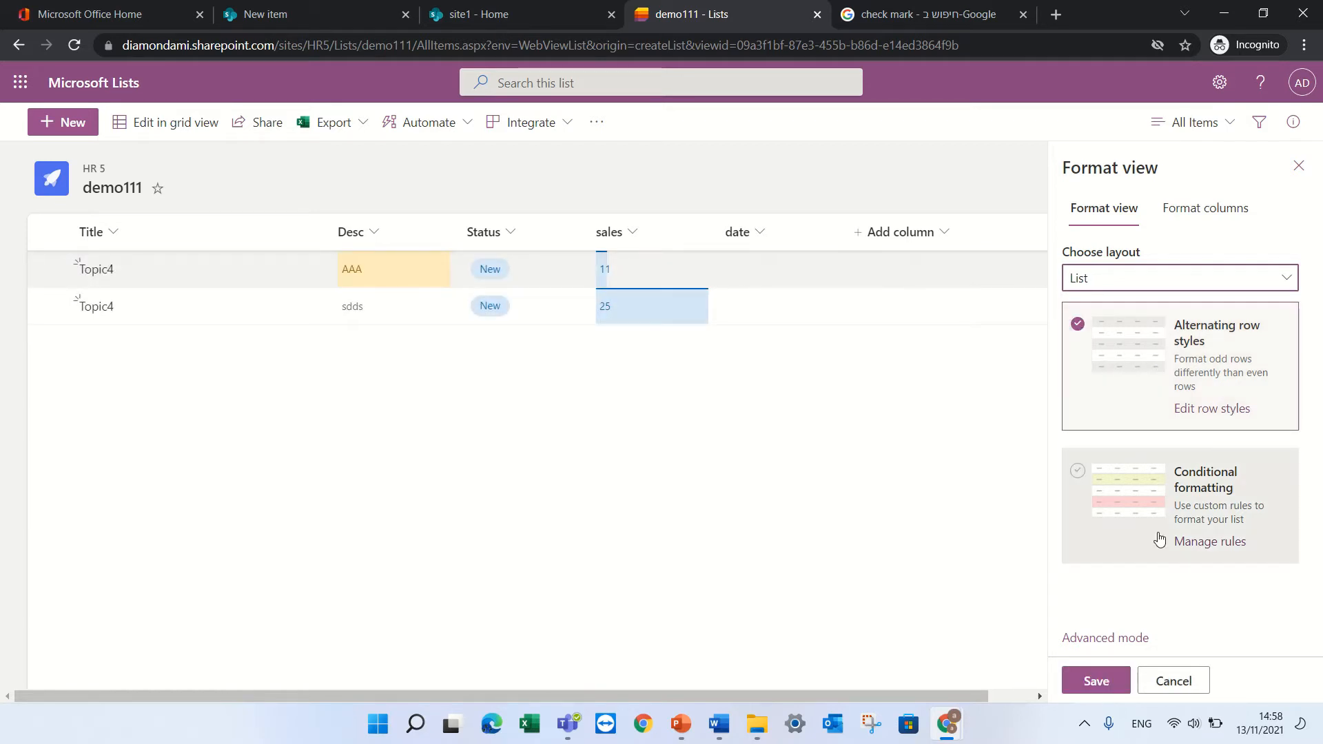
left_click(1084, 476)
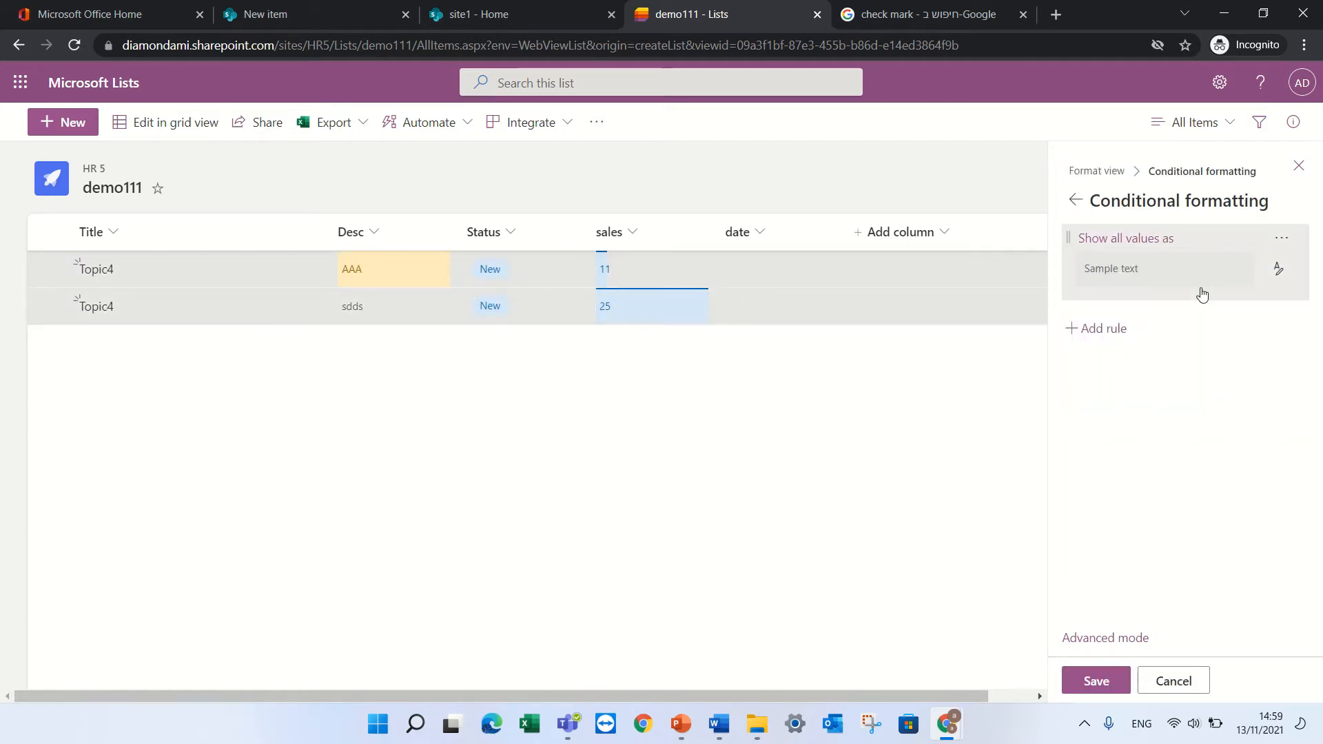
left_click(1284, 245)
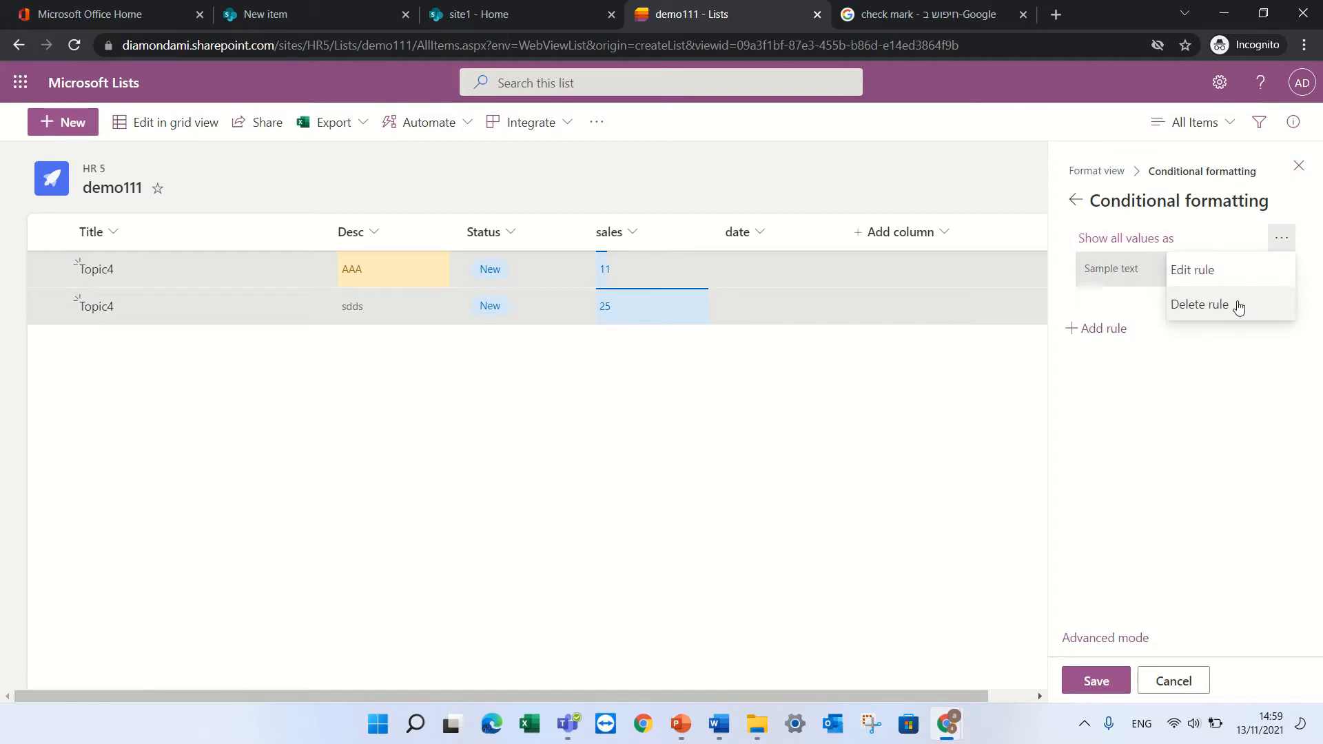
left_click(1239, 304)
Add a view formatting rule with the condition that Status is equal to New
left_click(1102, 239)
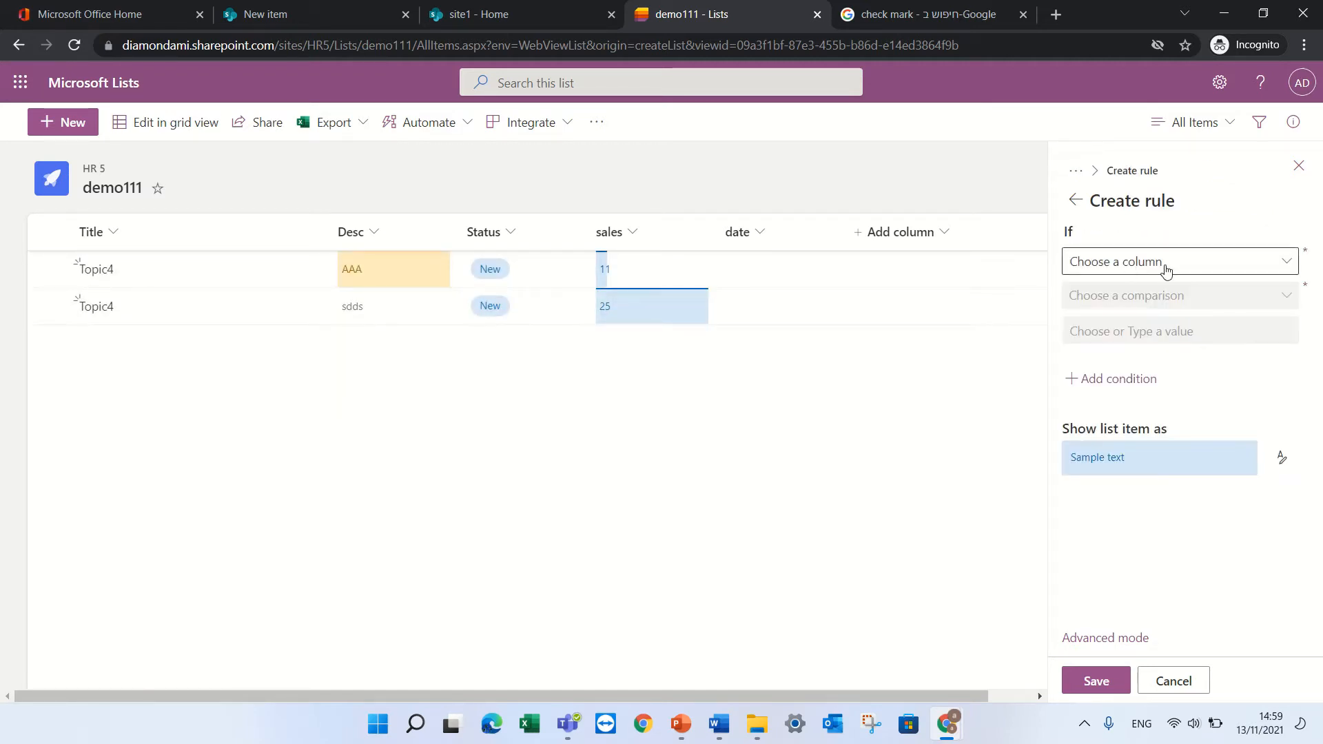
left_click(1172, 269)
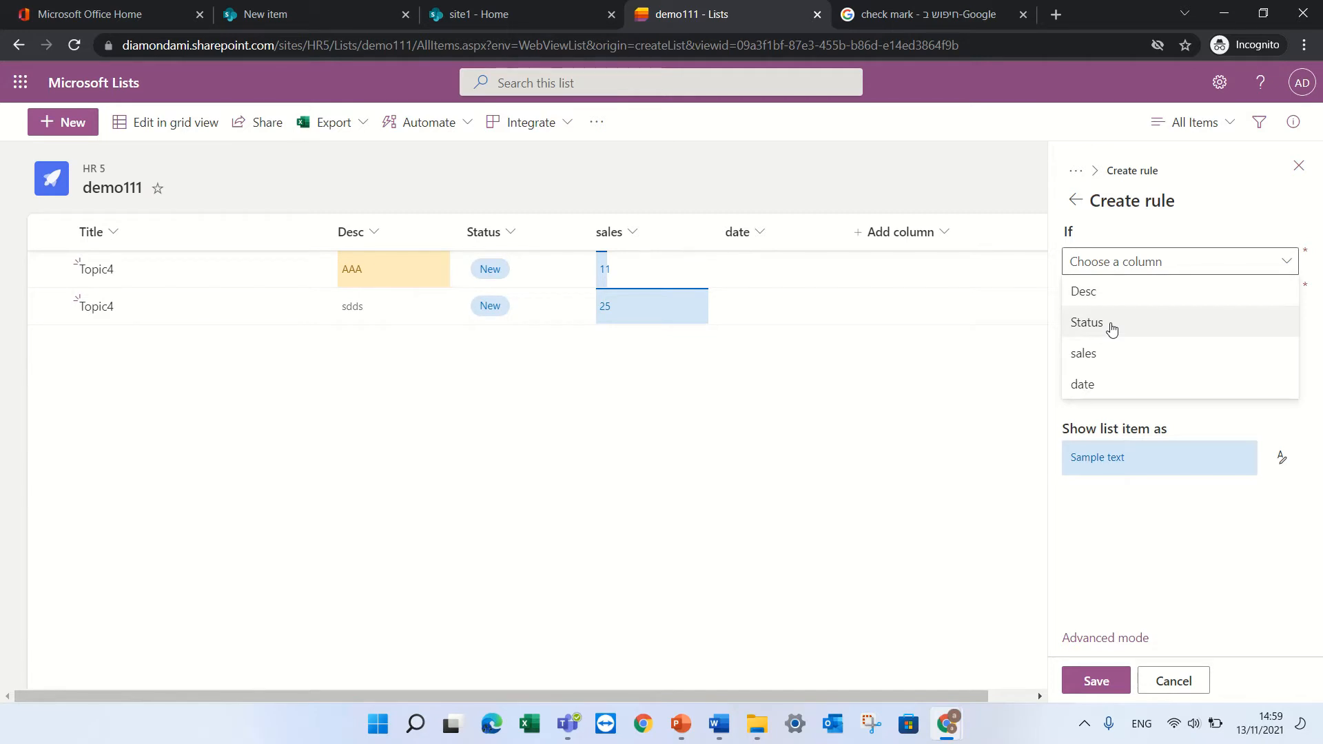
left_click(1111, 323)
left_click(1122, 298)
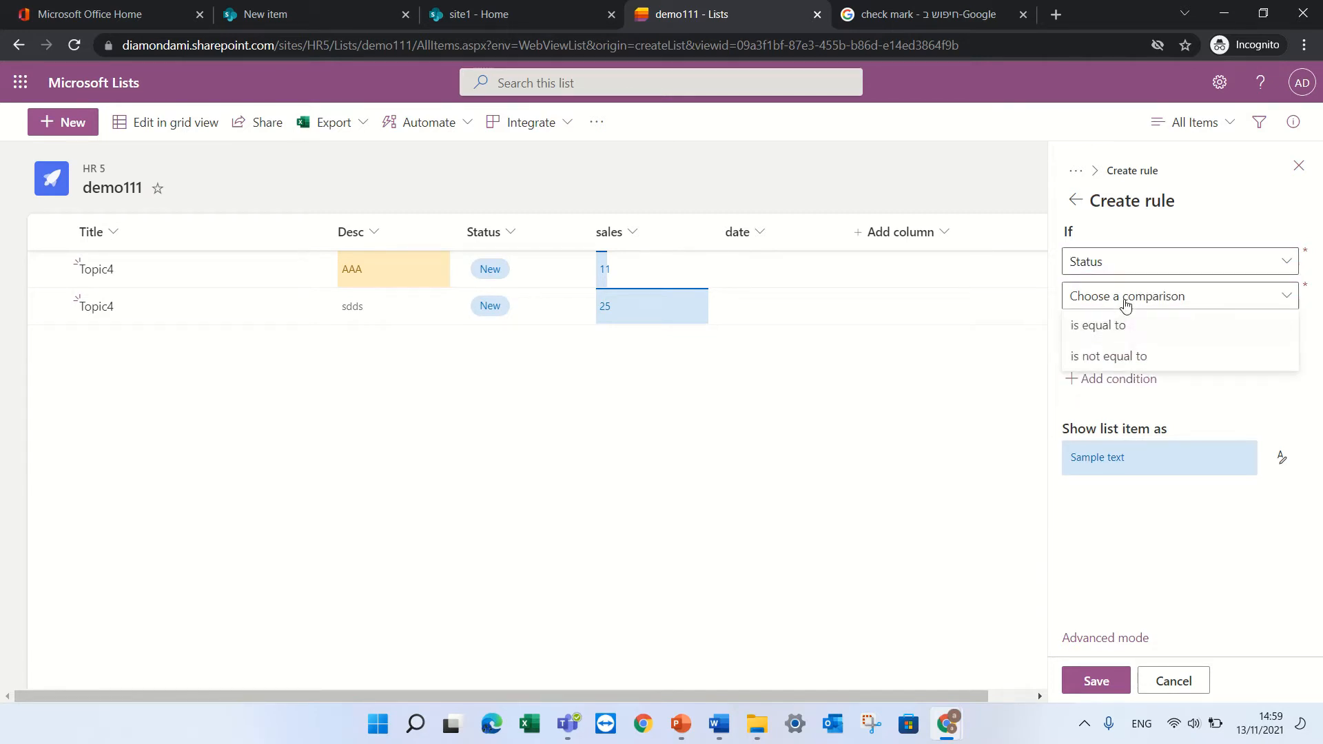
left_click(1113, 328)
left_click(1109, 338)
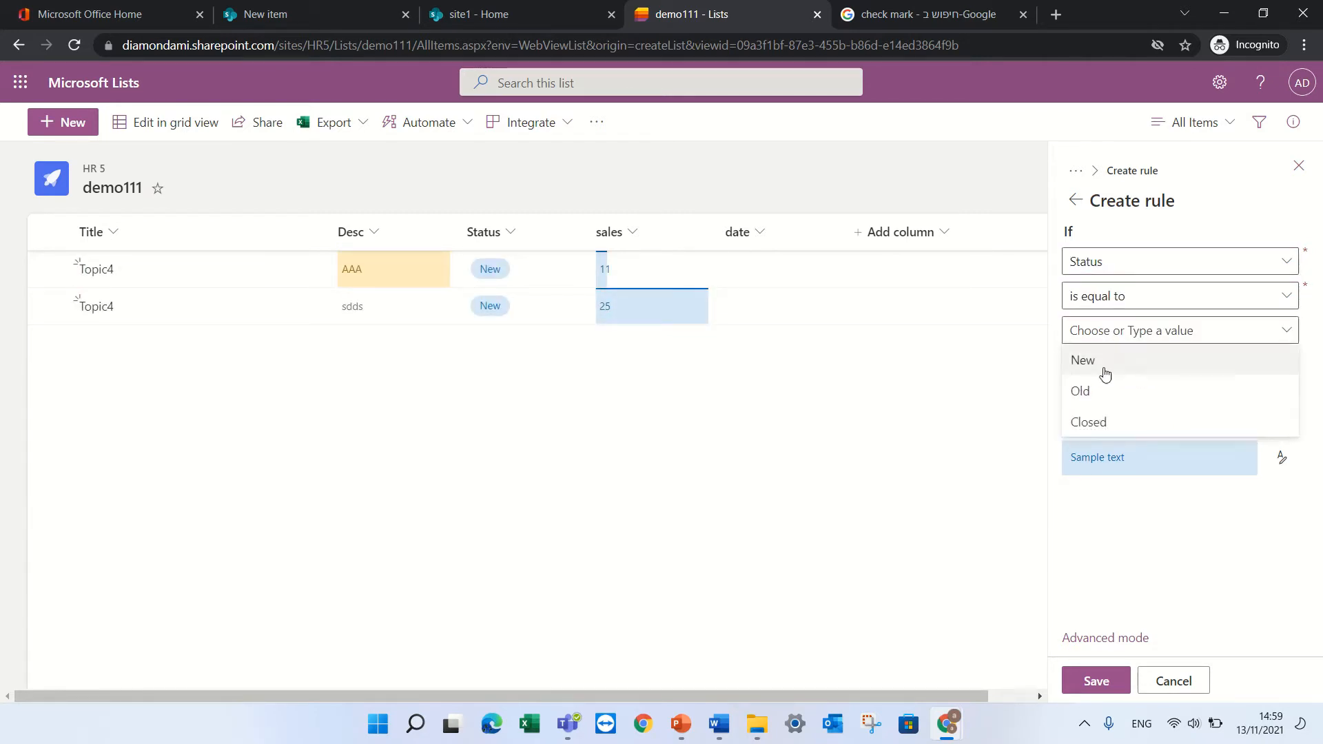
left_click(1097, 370)
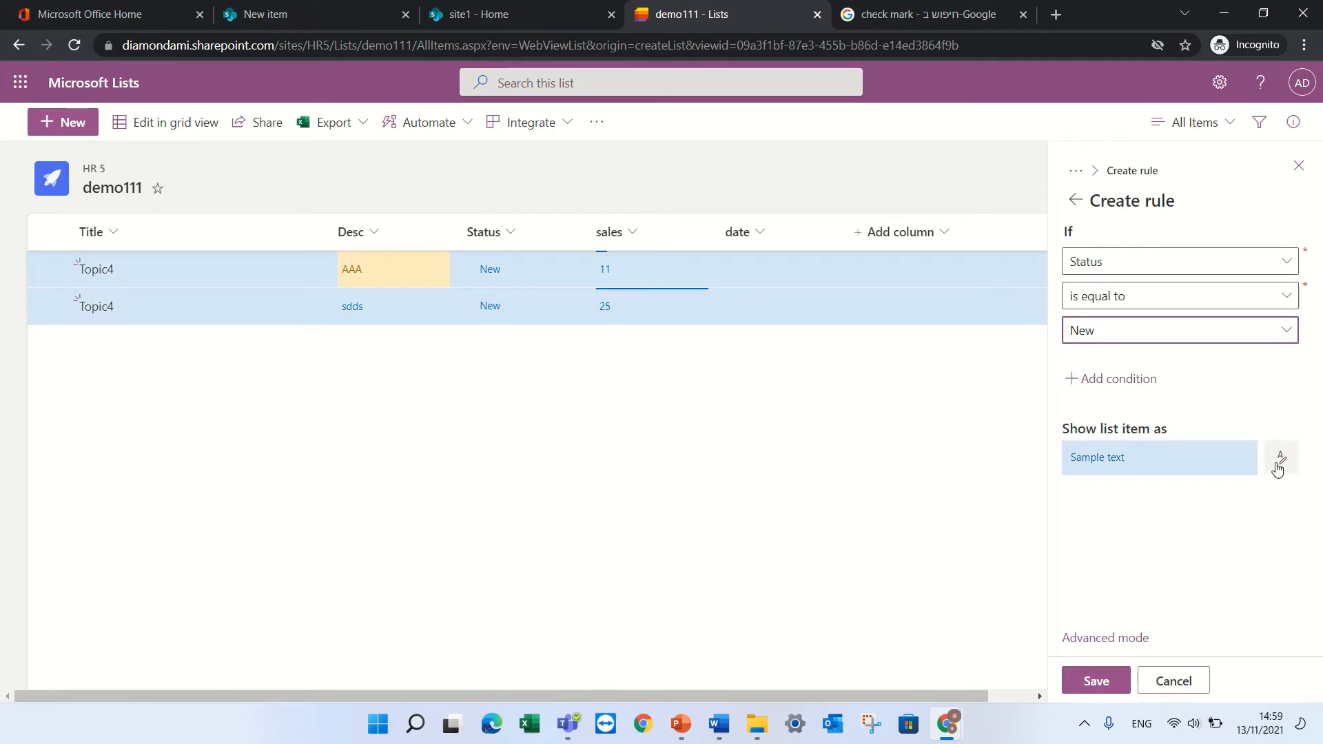
Set the rule's style to the light yellow fill, save it and close the view formatting
left_click(1283, 459)
left_click(1197, 549)
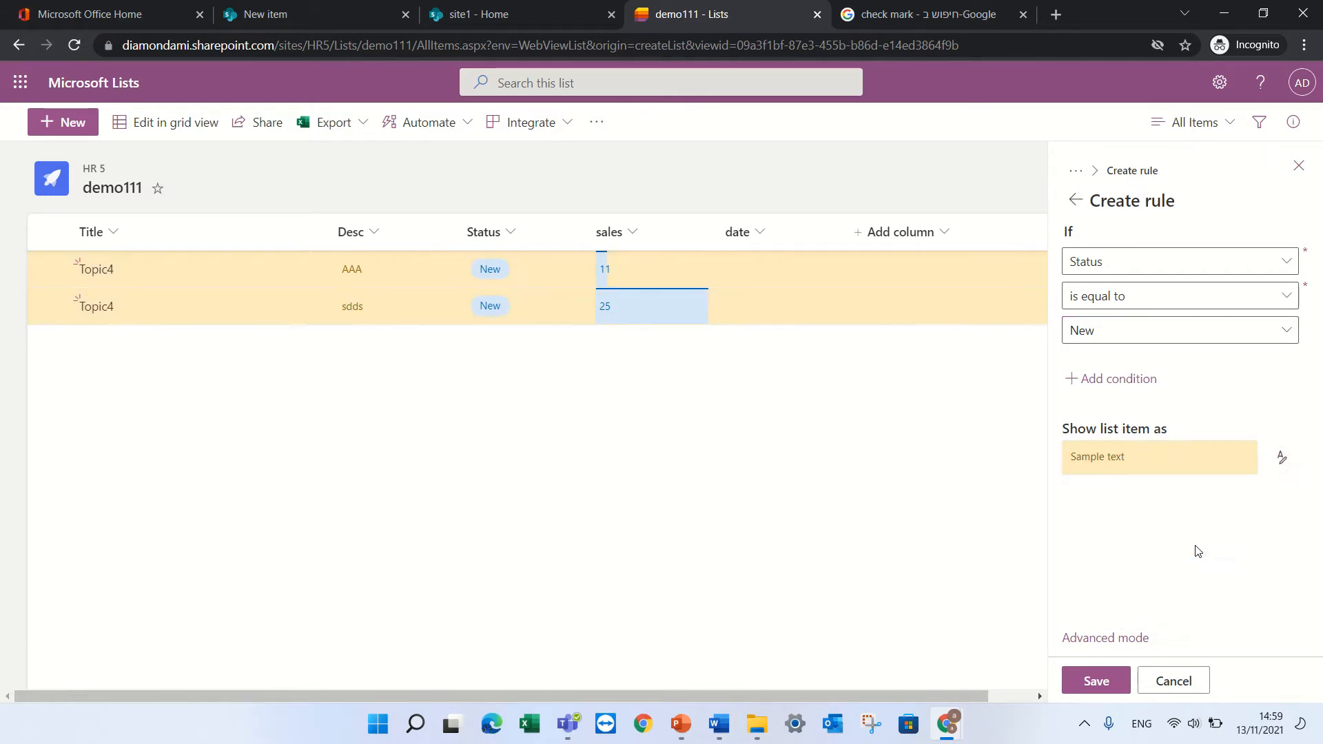
left_click(1109, 681)
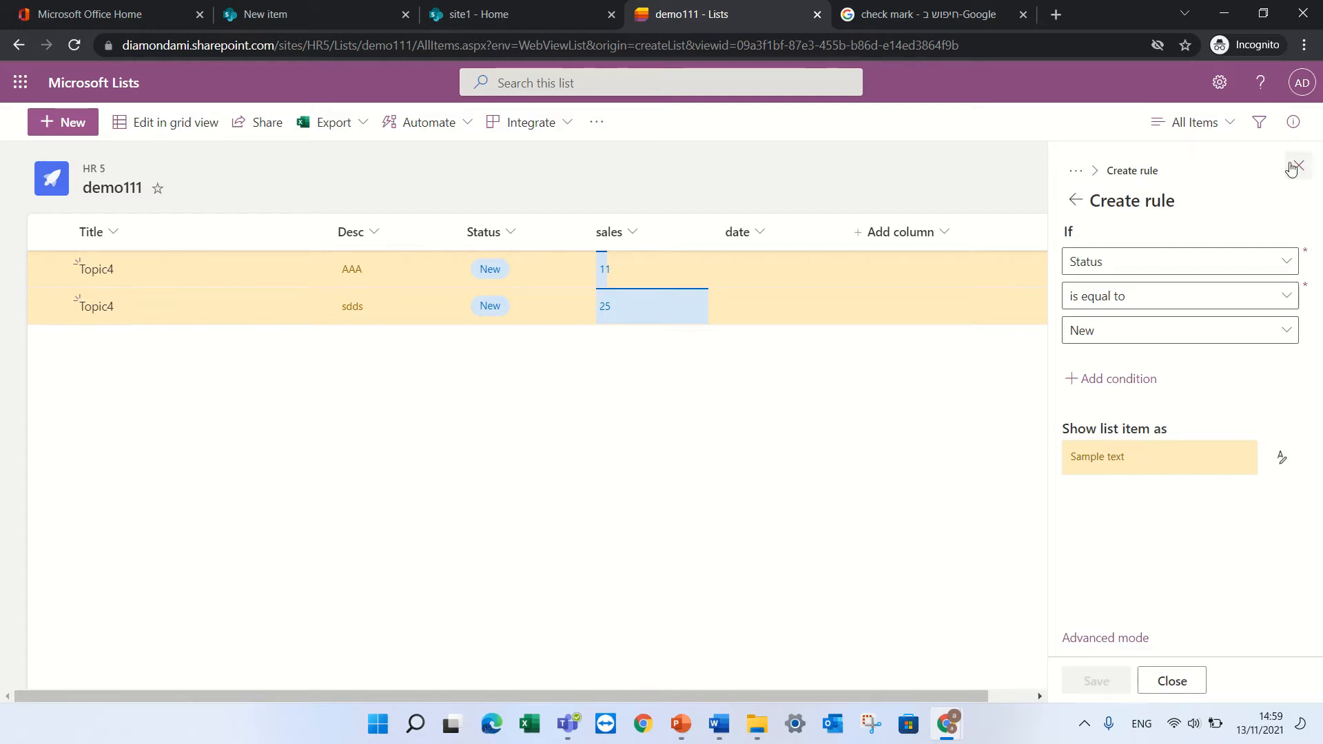
left_click(1297, 167)
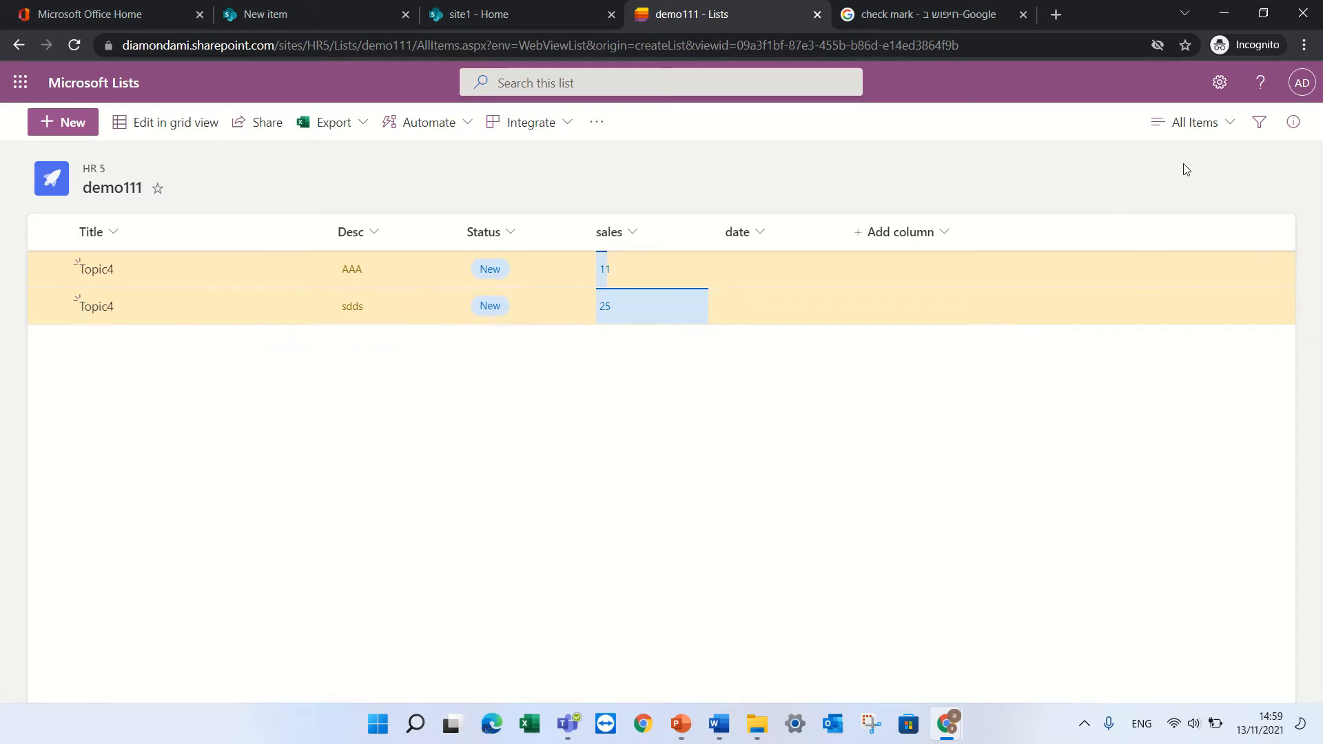
Try filtering the list by the sales value 11 and by the Desc value sdds, clearing each filter again
left_click(1257, 131)
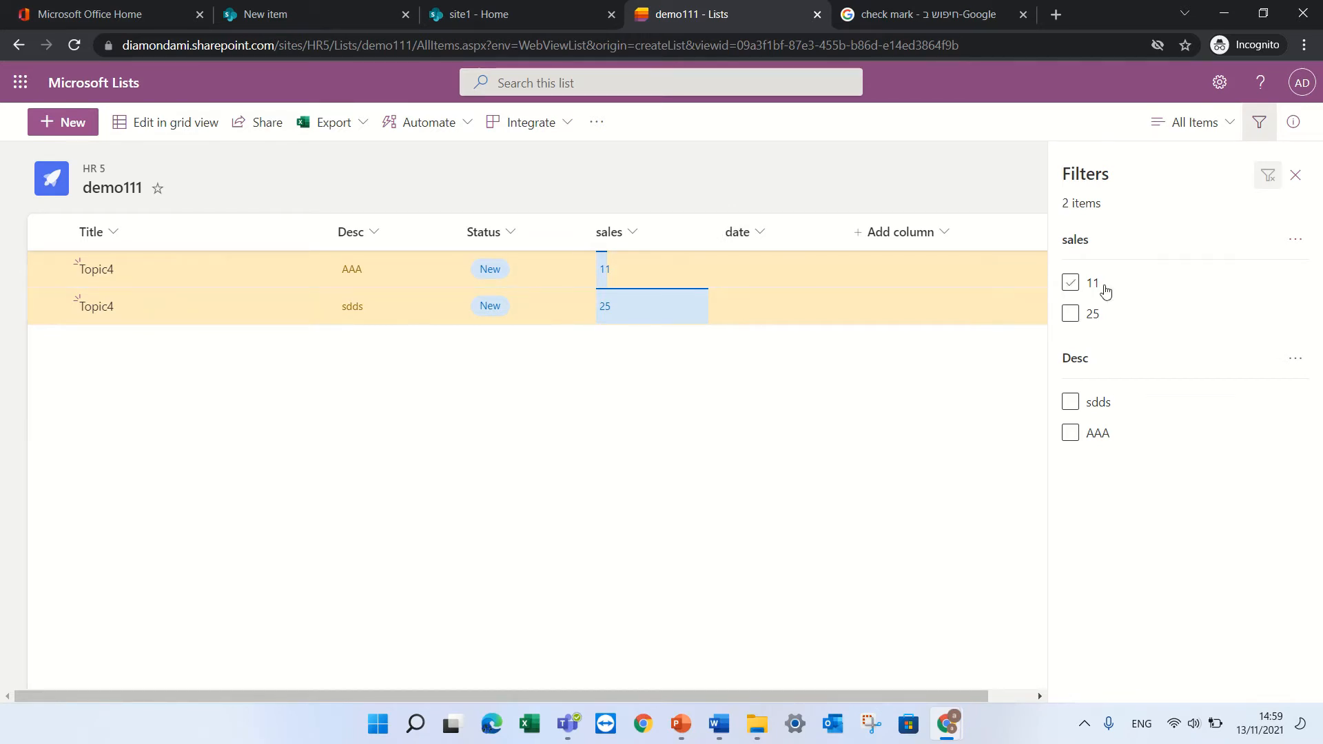
left_click(1071, 285)
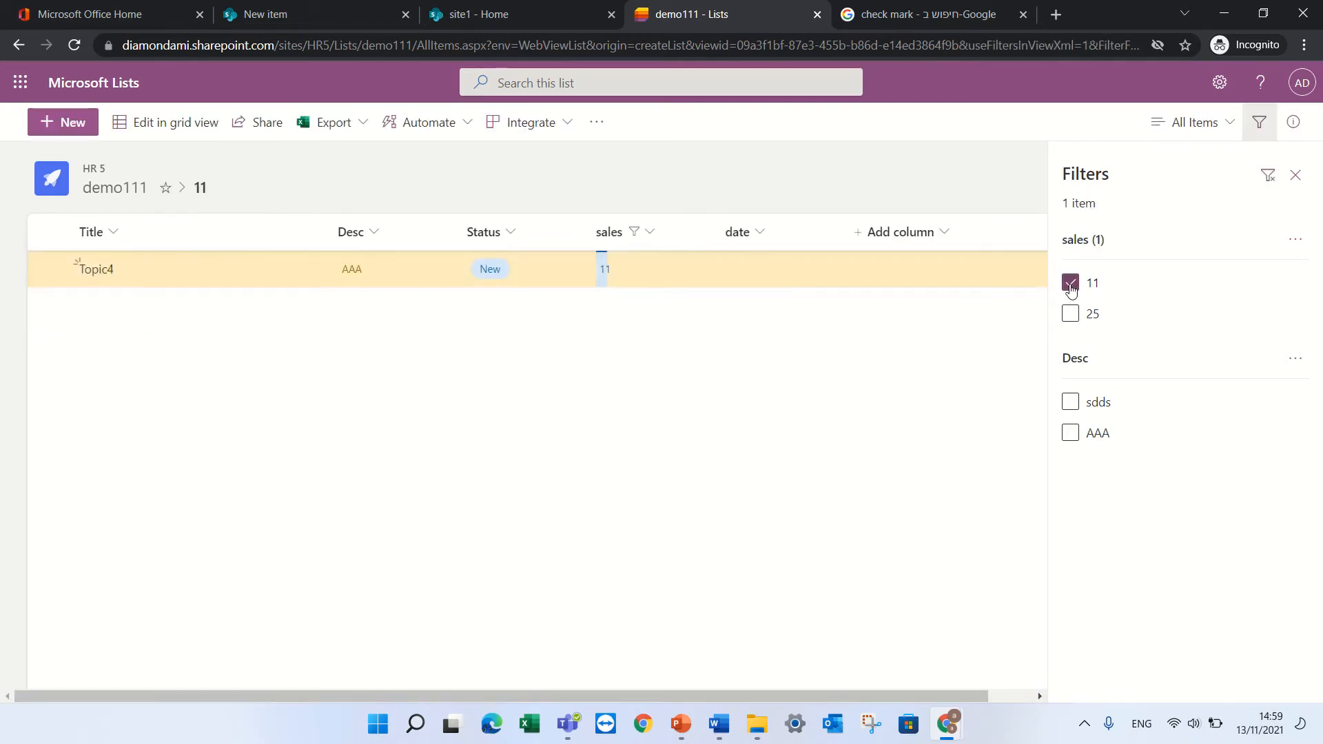
left_click(1071, 286)
left_click(1075, 407)
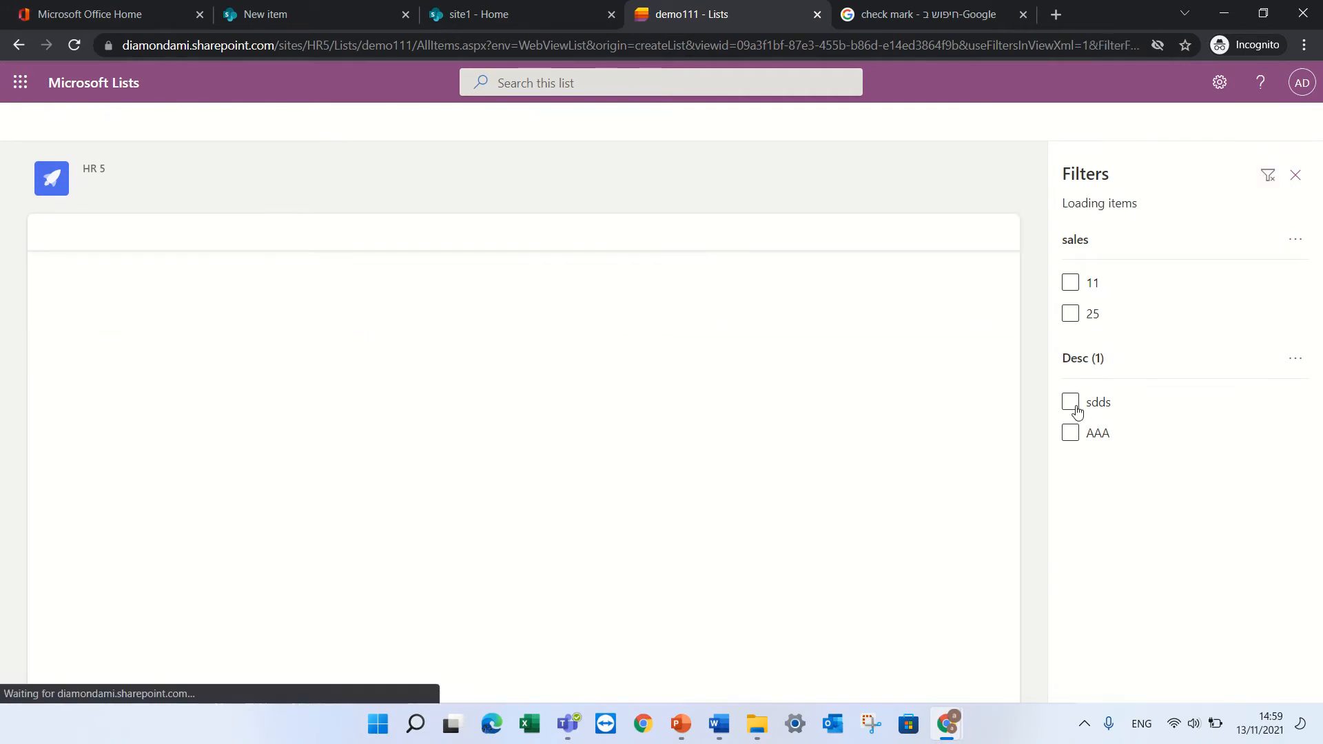
left_click(1075, 406)
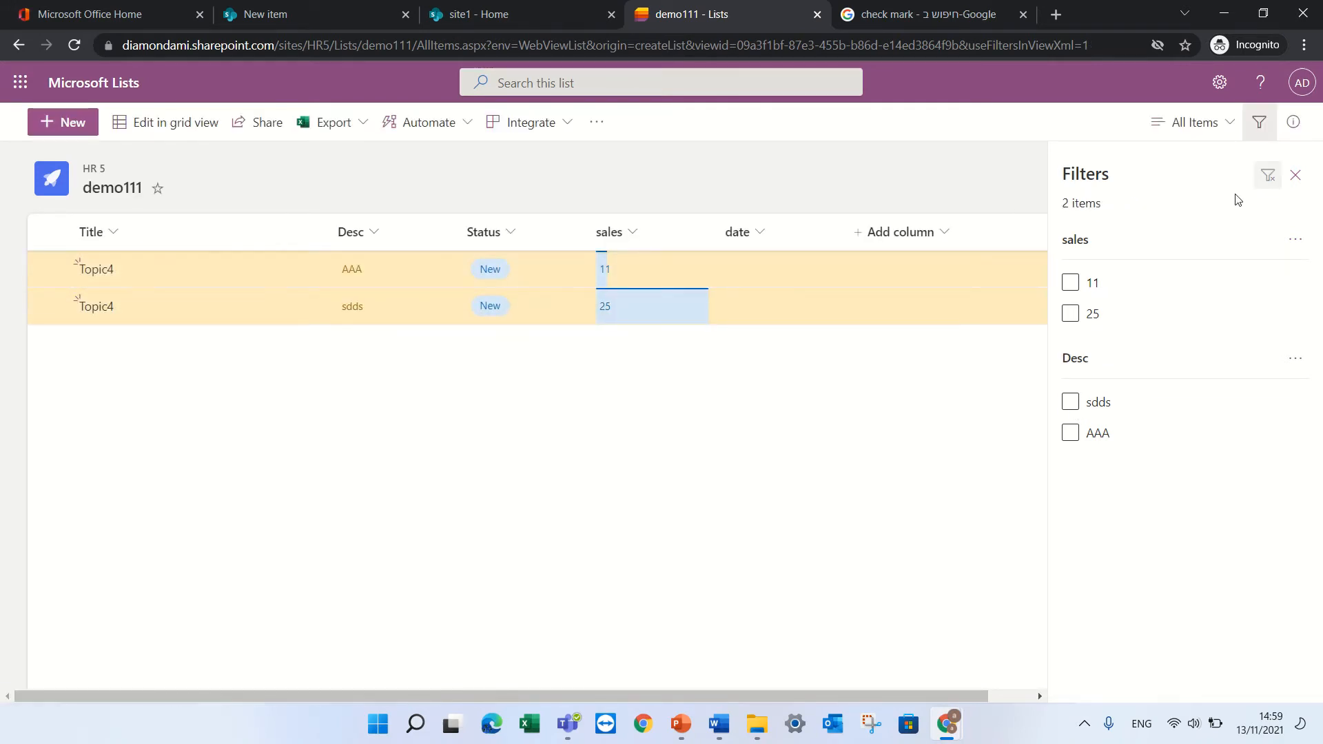
Pin the date column to the filters pane
left_click(755, 235)
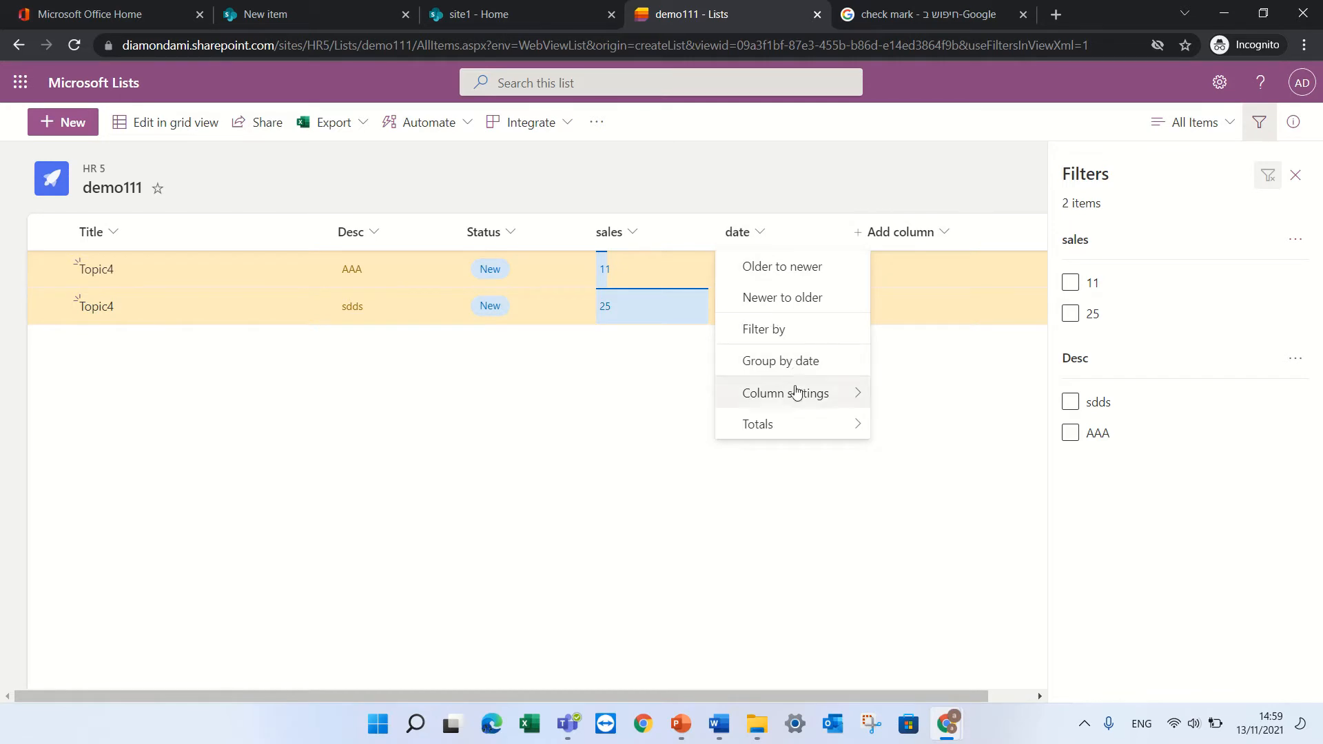
mouse_move(797, 390)
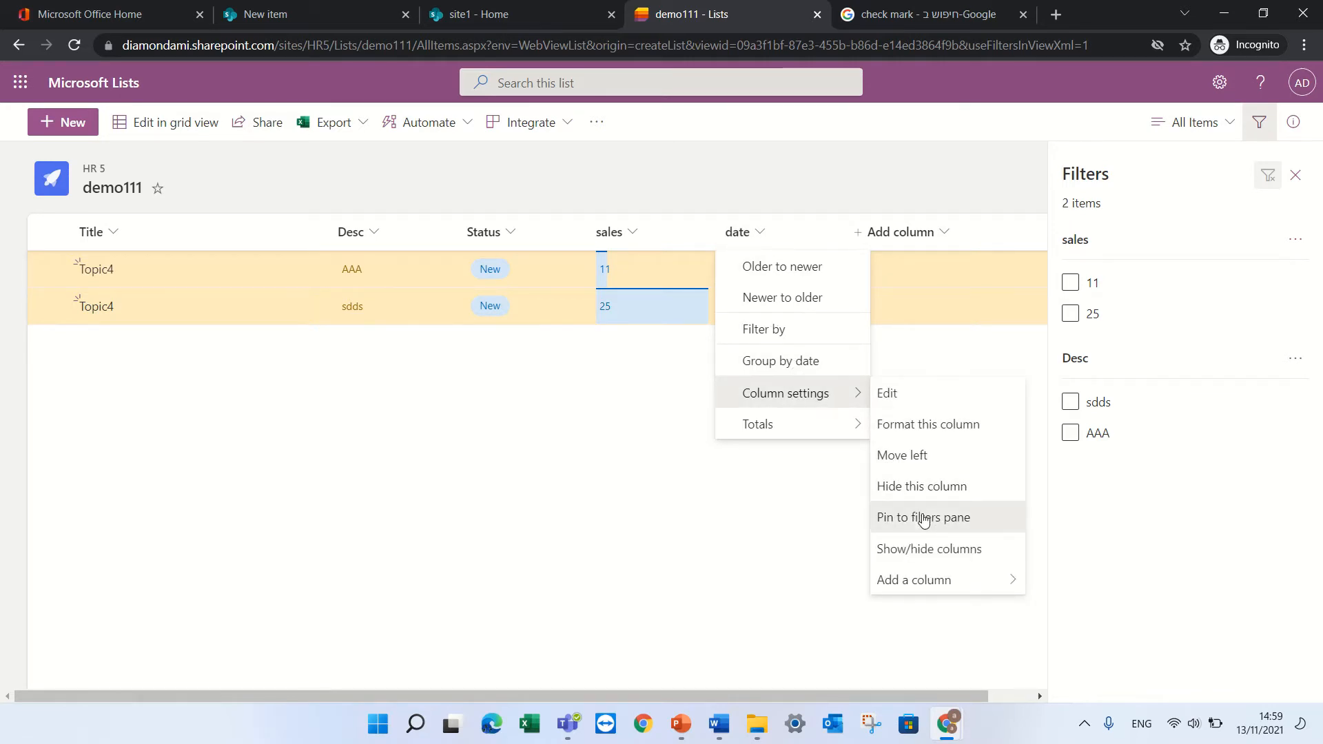
left_click(924, 517)
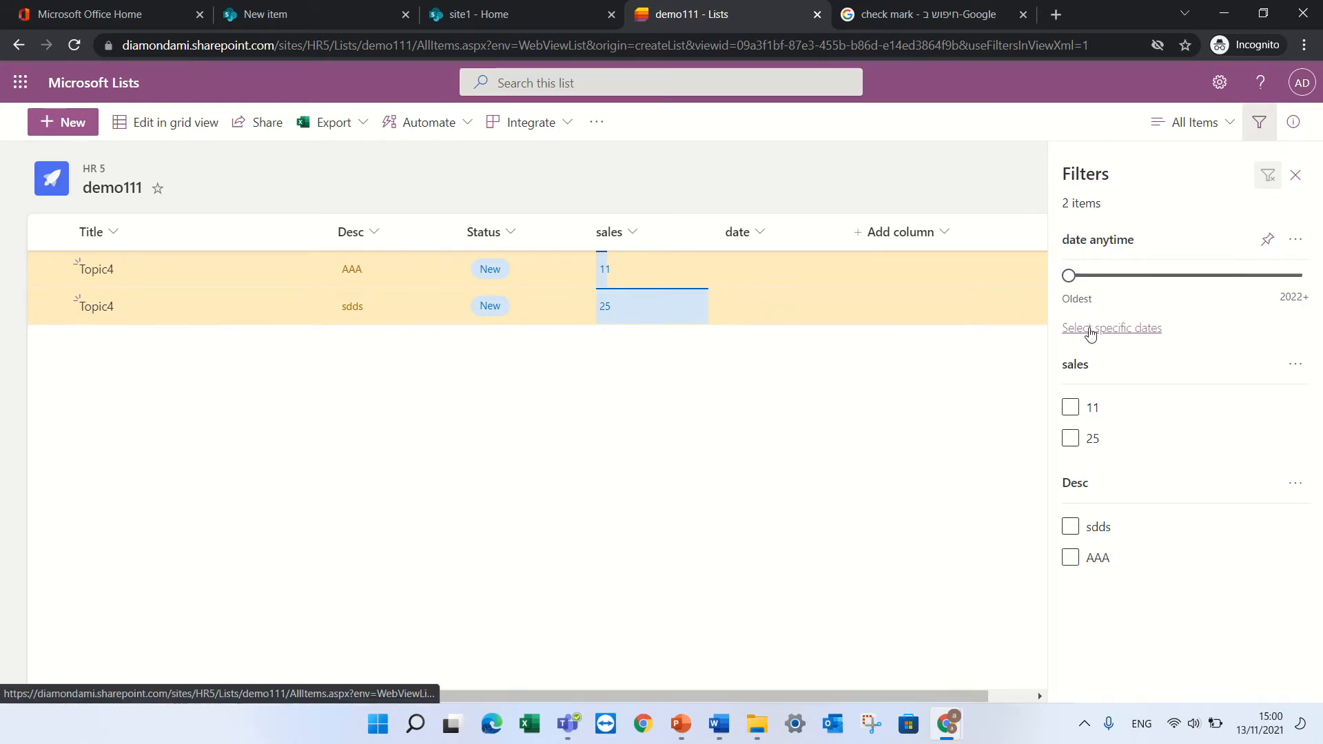
Examine the date column's specific dates filter and its column settings, and close the filters pane
left_click(1087, 330)
left_click(1196, 674)
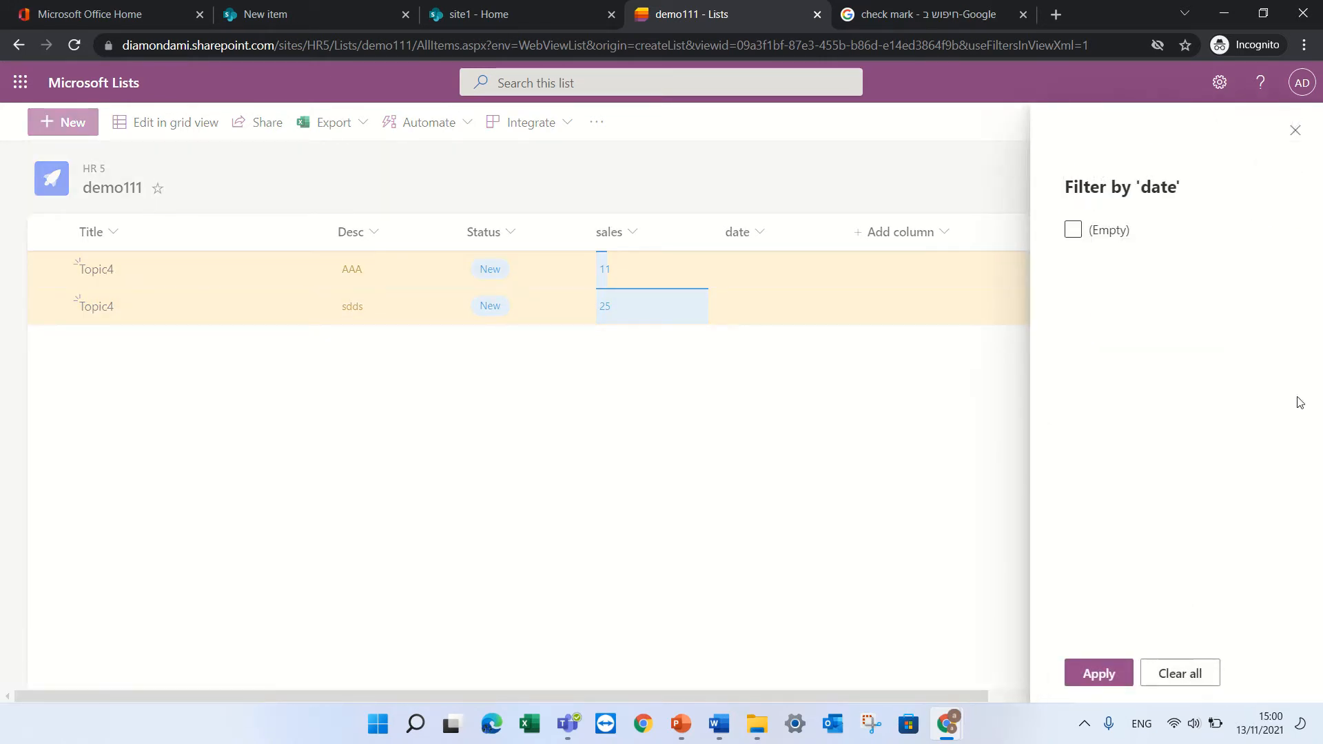
left_click(1299, 134)
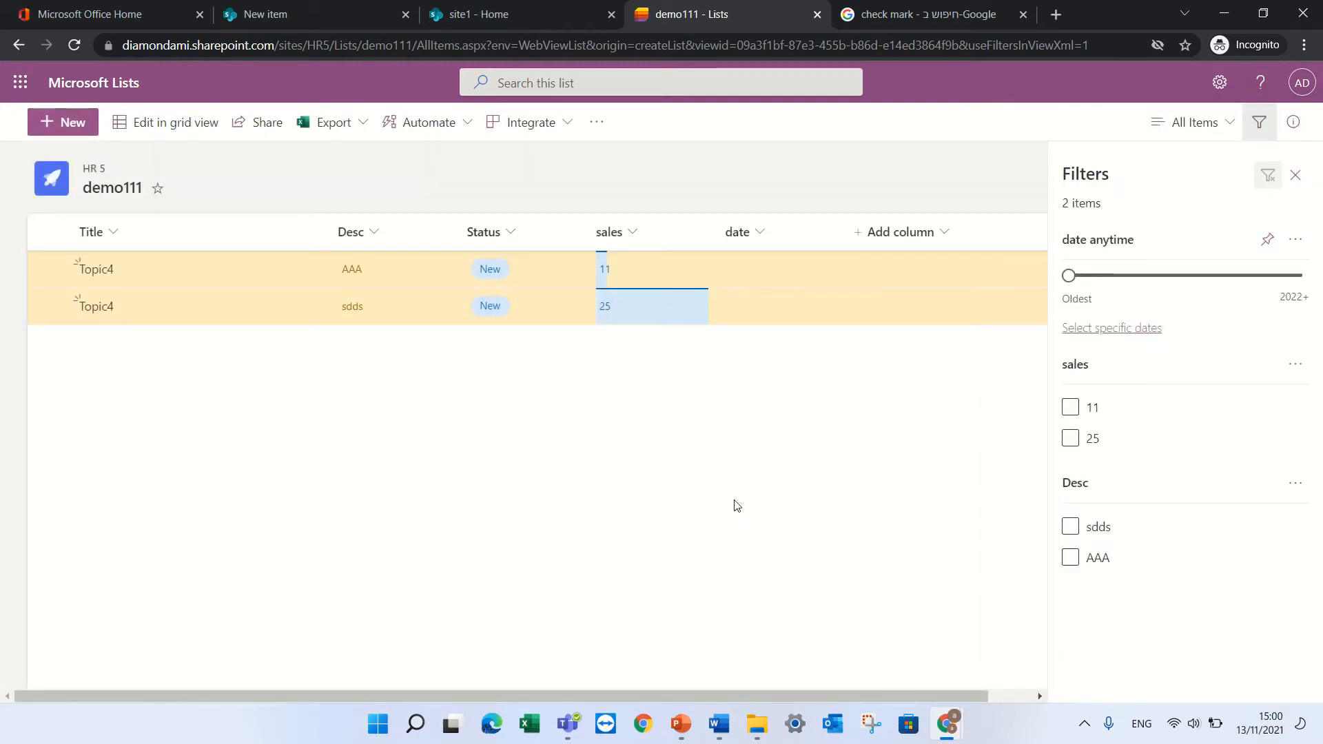
left_click(756, 238)
mouse_move(759, 390)
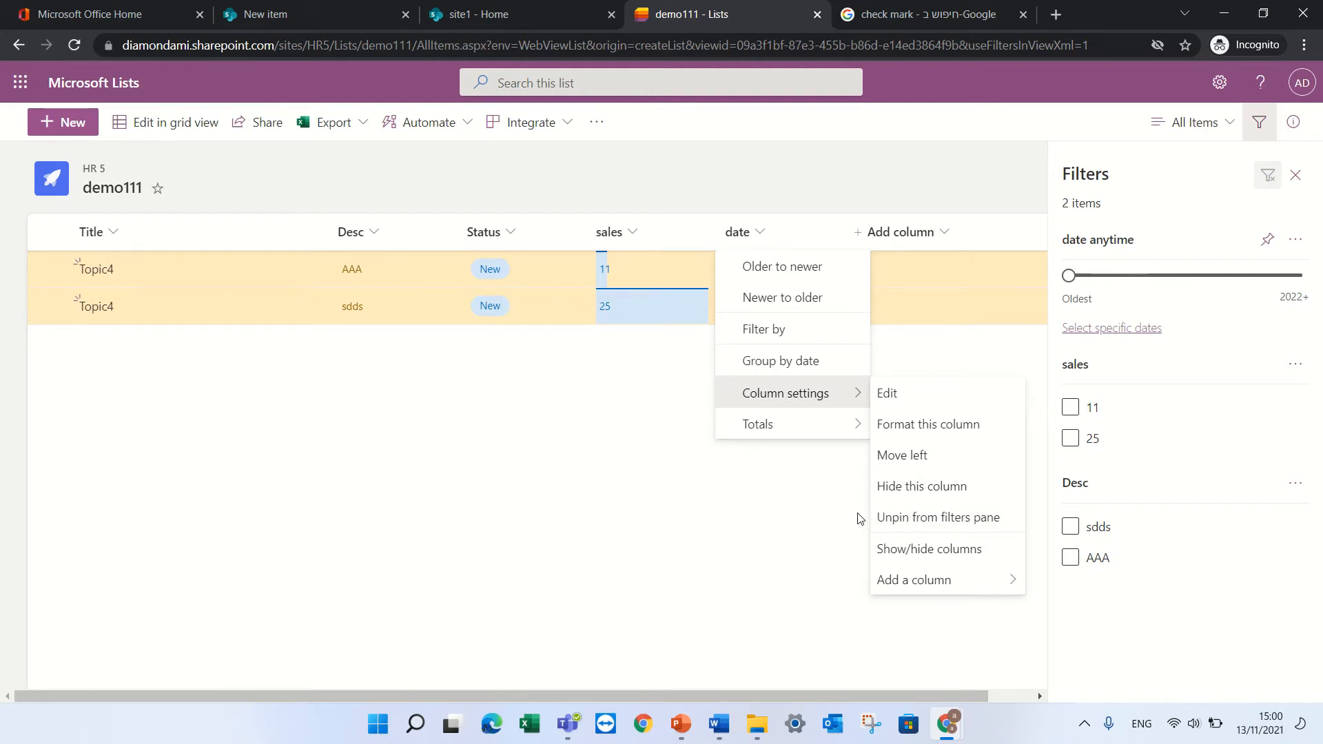
left_click(1296, 177)
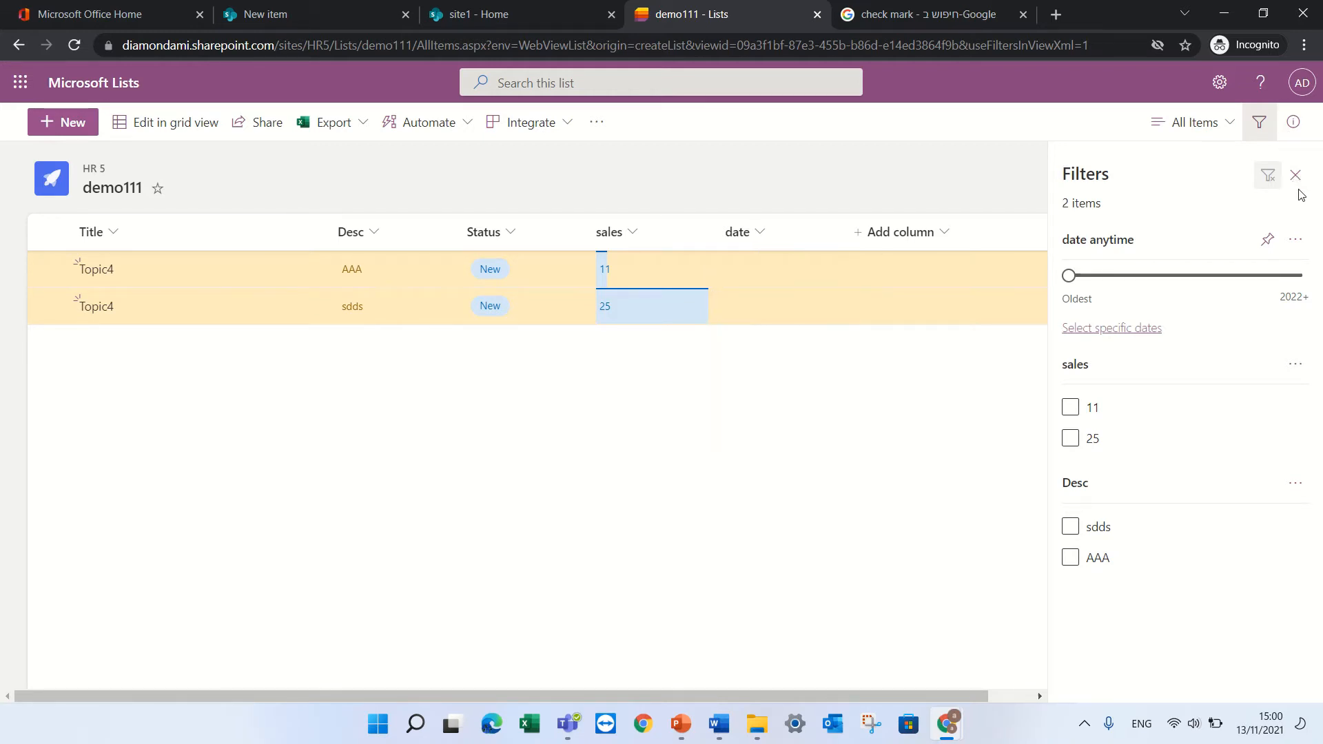
left_click(1297, 177)
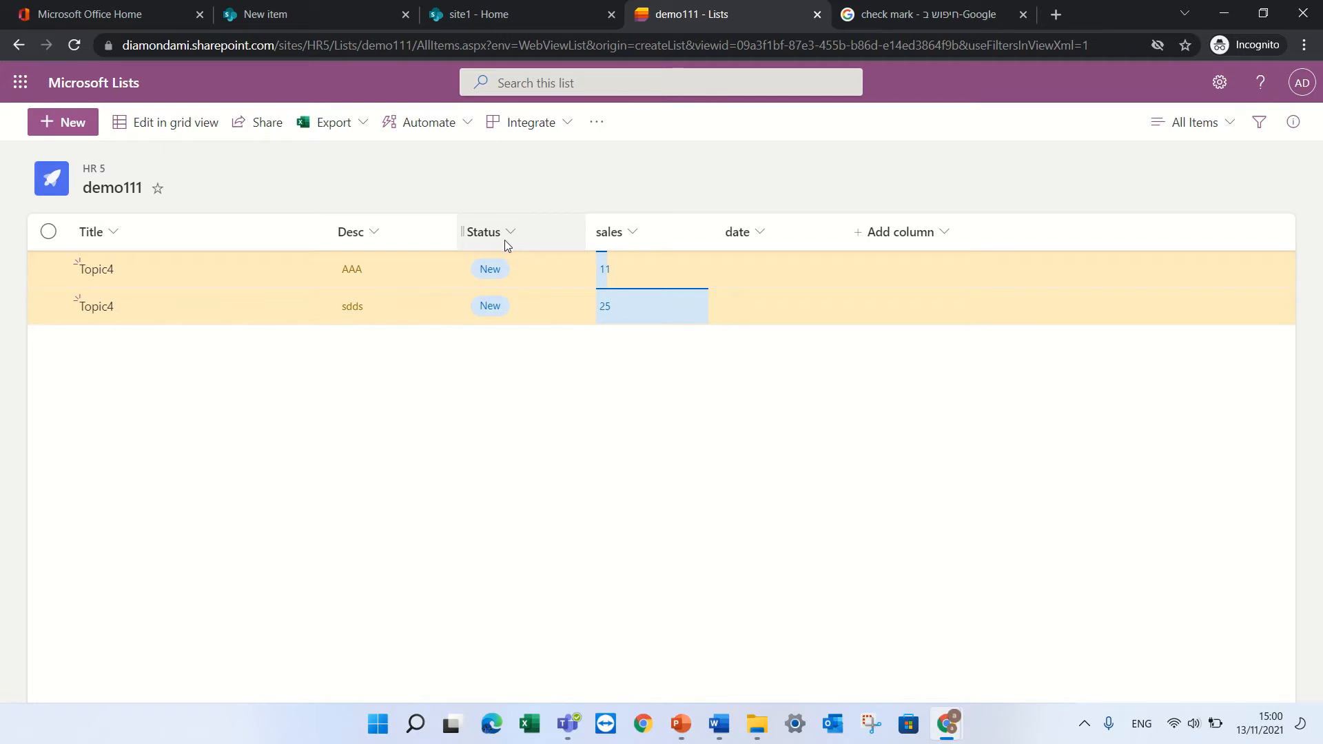
Set the Status of the list item with Desc sdds to Old and close the item
left_click(111, 310)
left_click(701, 374)
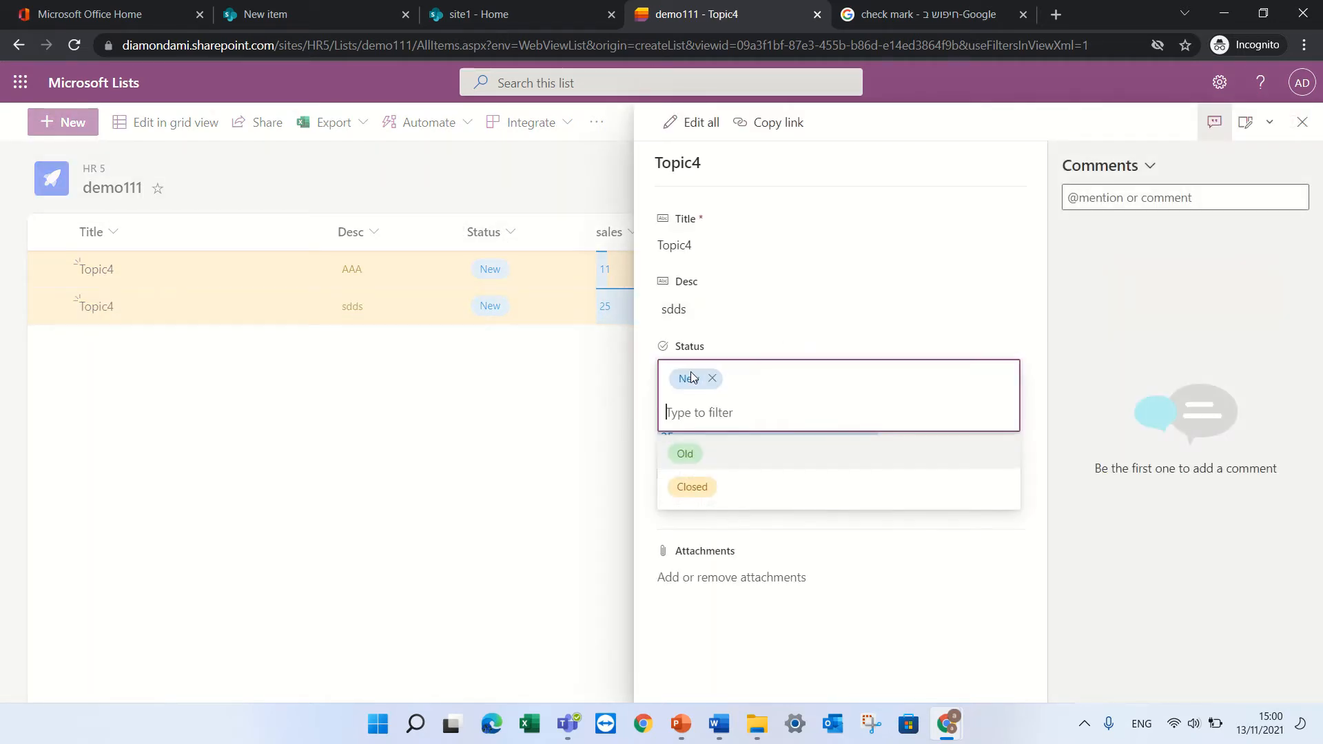
left_click(692, 452)
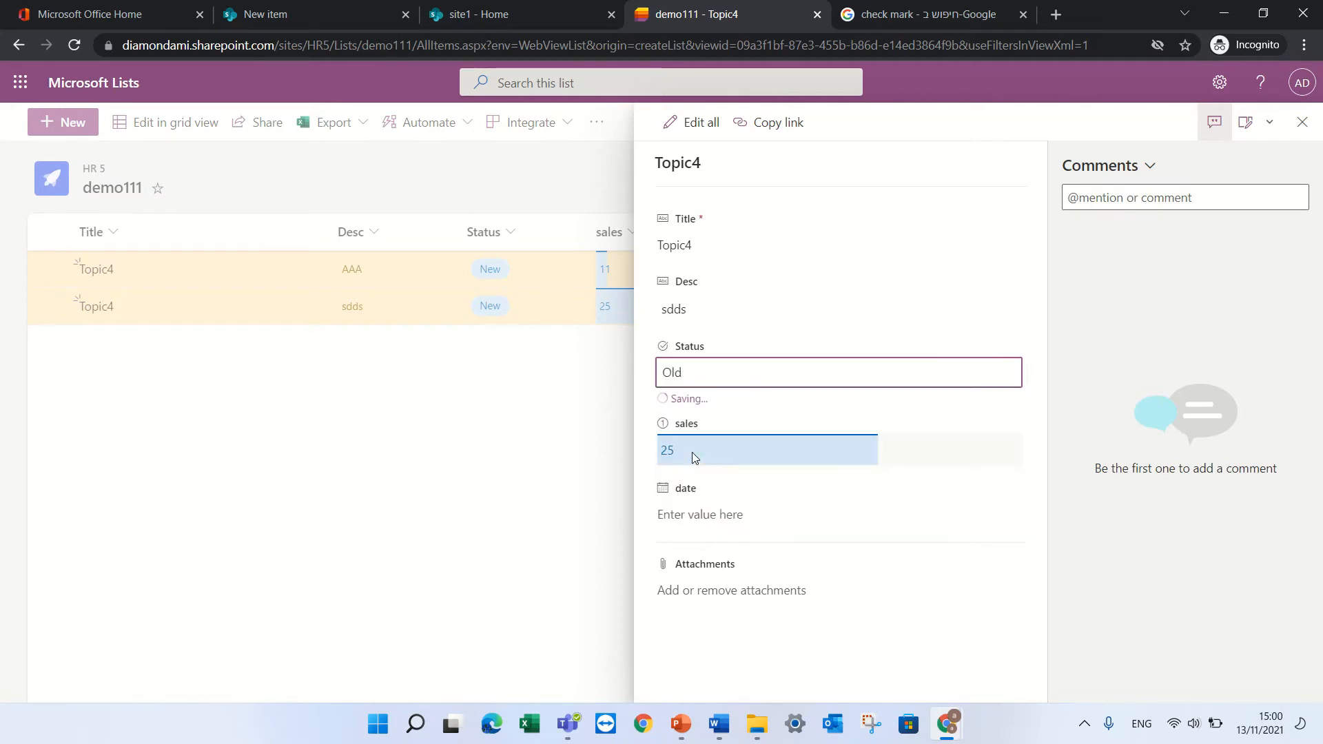
left_click(502, 434)
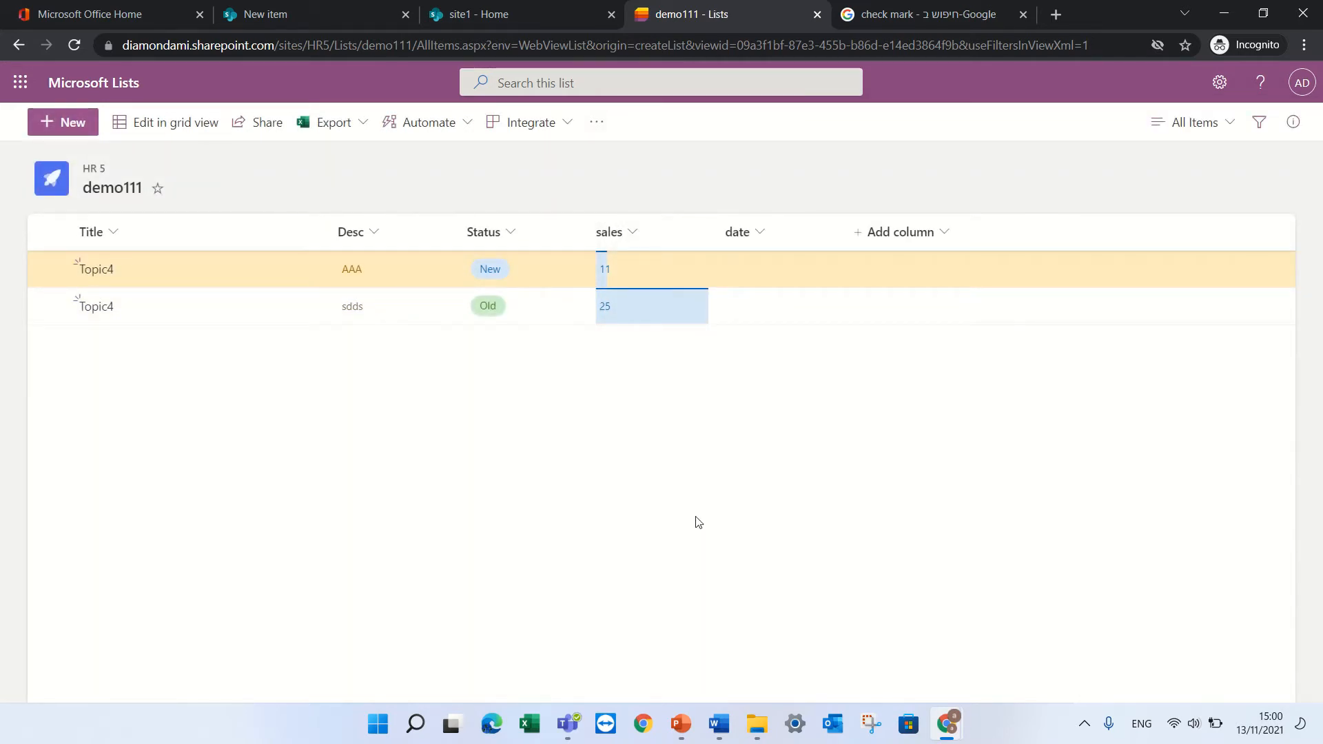
Rename the title of the item with Desc sdds to Topic5 and close its details
left_click(91, 319)
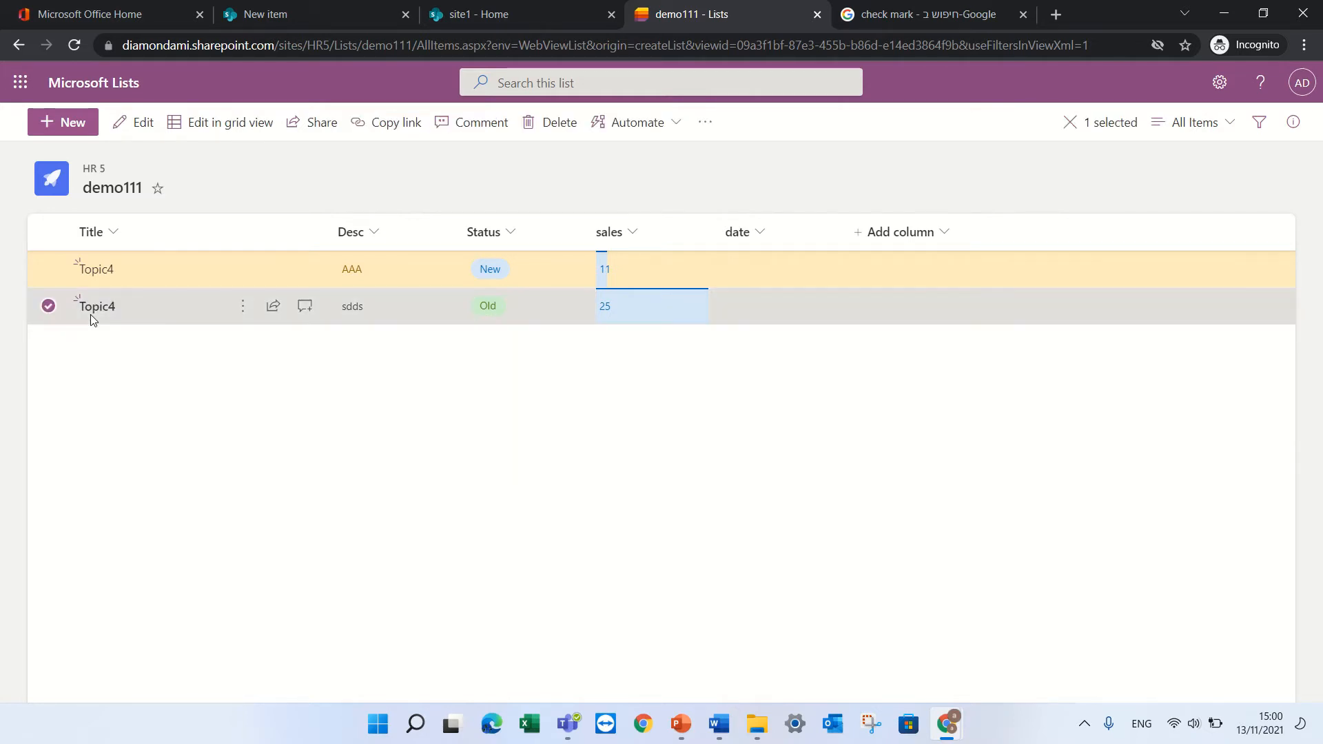
left_click(96, 307)
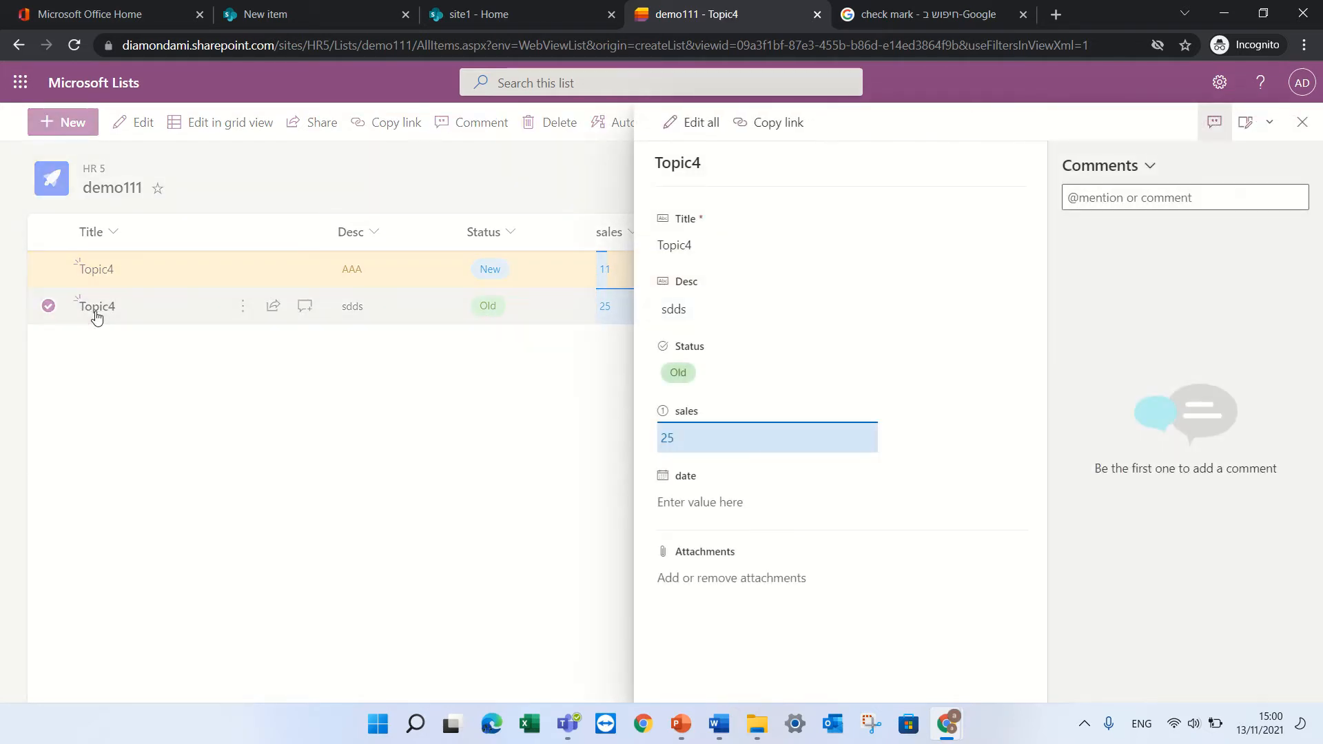
left_click(694, 244)
left_click(697, 243)
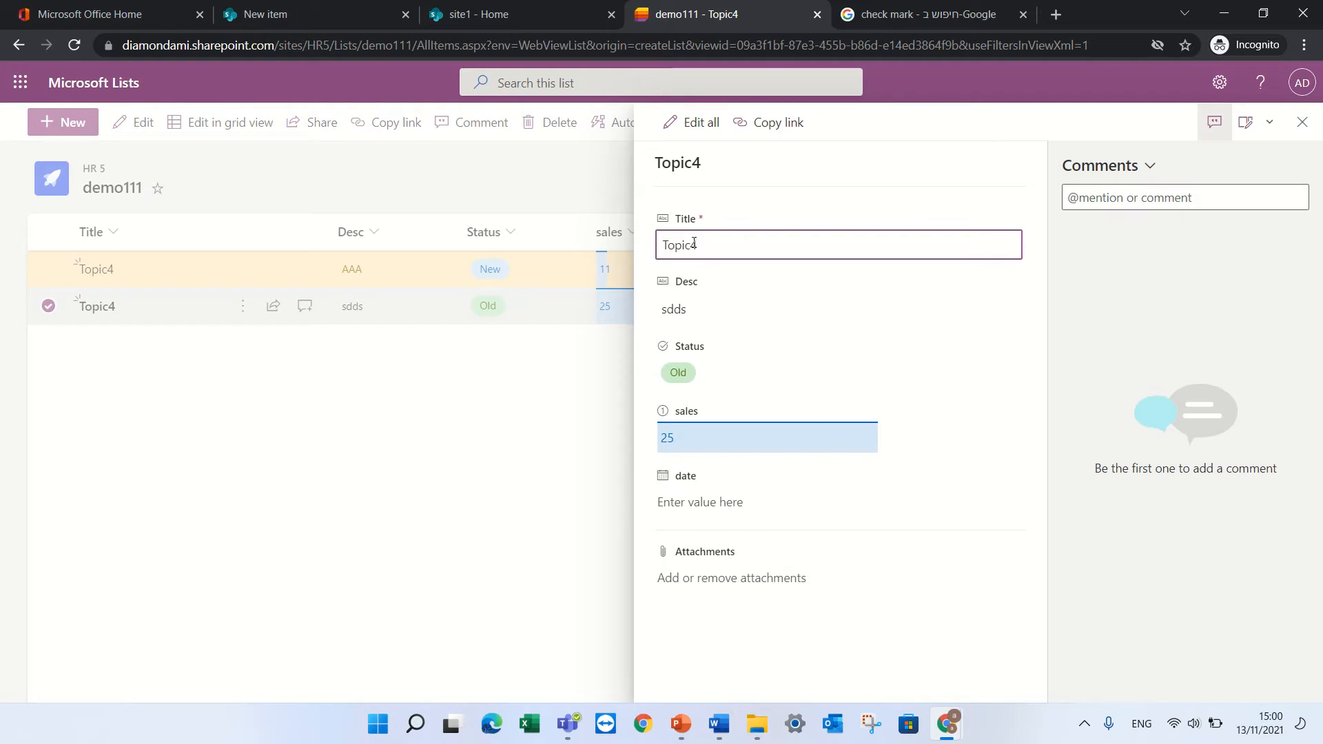
left_click_drag(702, 239, 716, 236)
type("5")
left_click(262, 514)
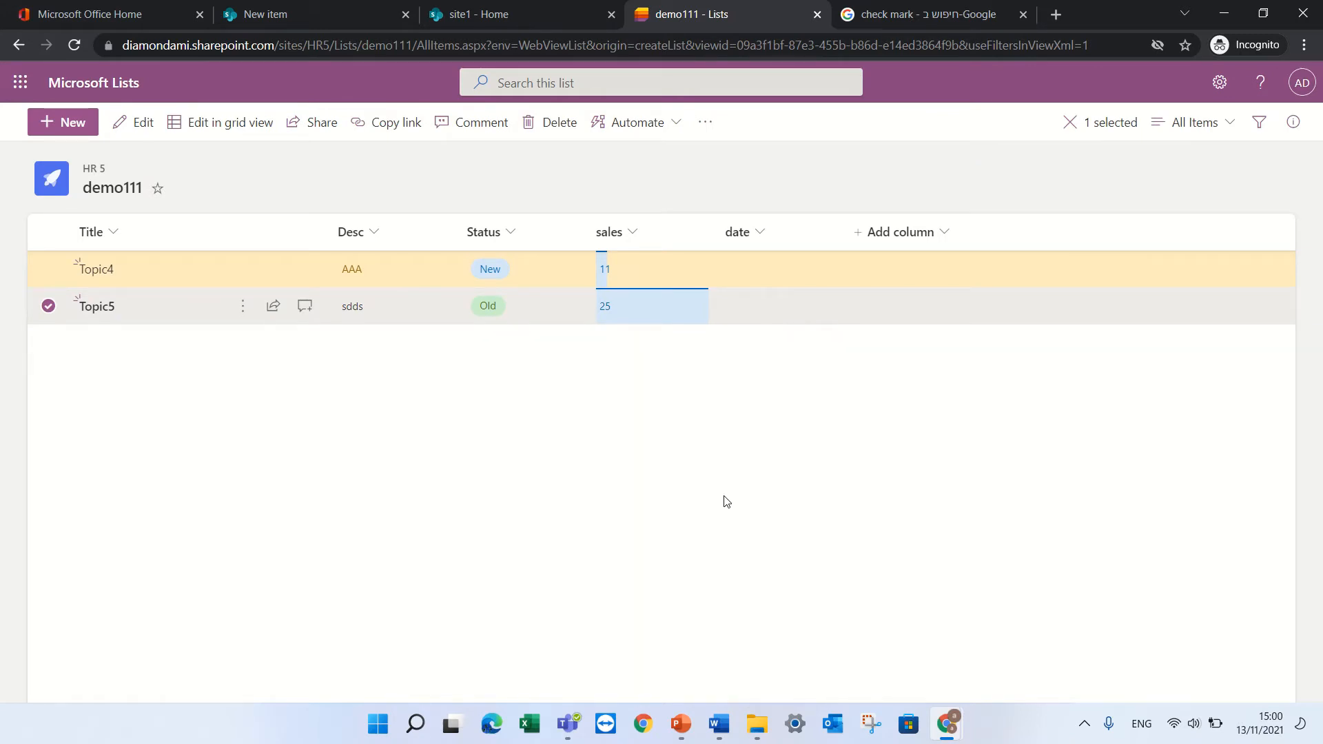
Group the list by Status and save the result as a public view named Group by Status
left_click(511, 230)
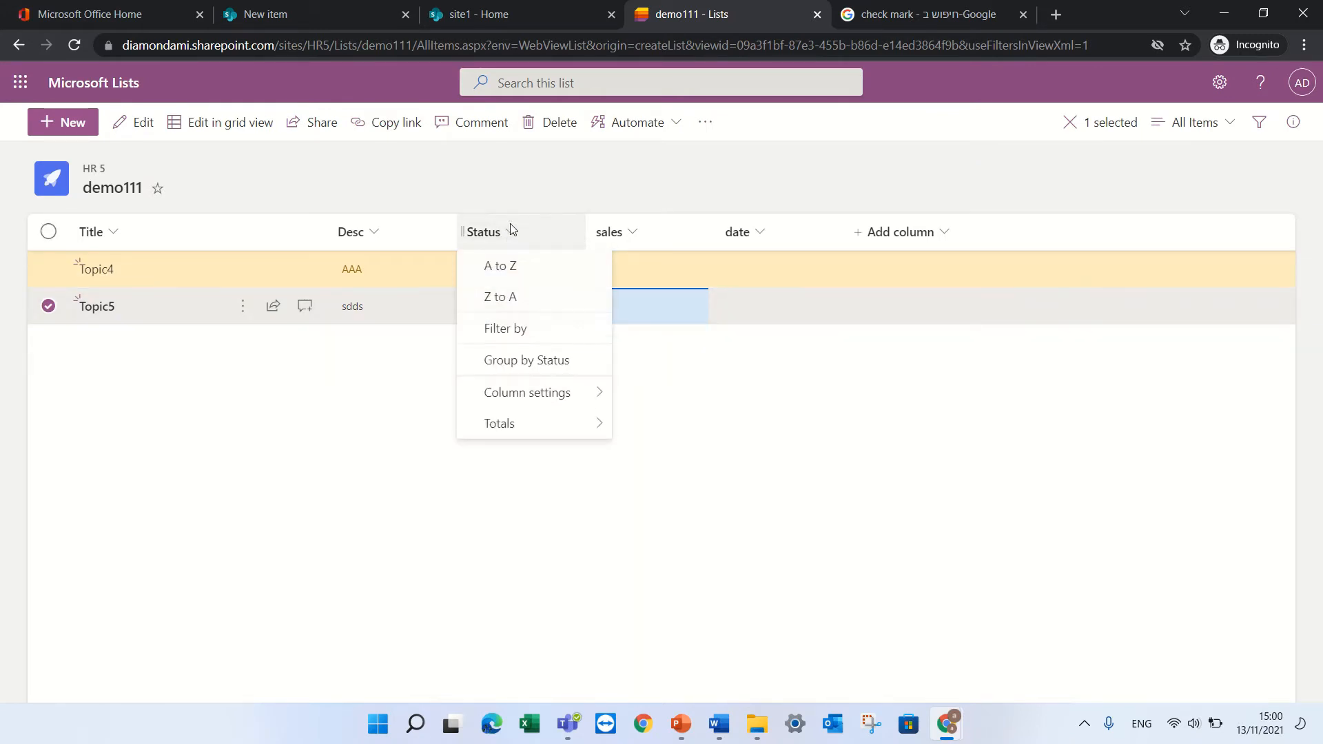
left_click(584, 371)
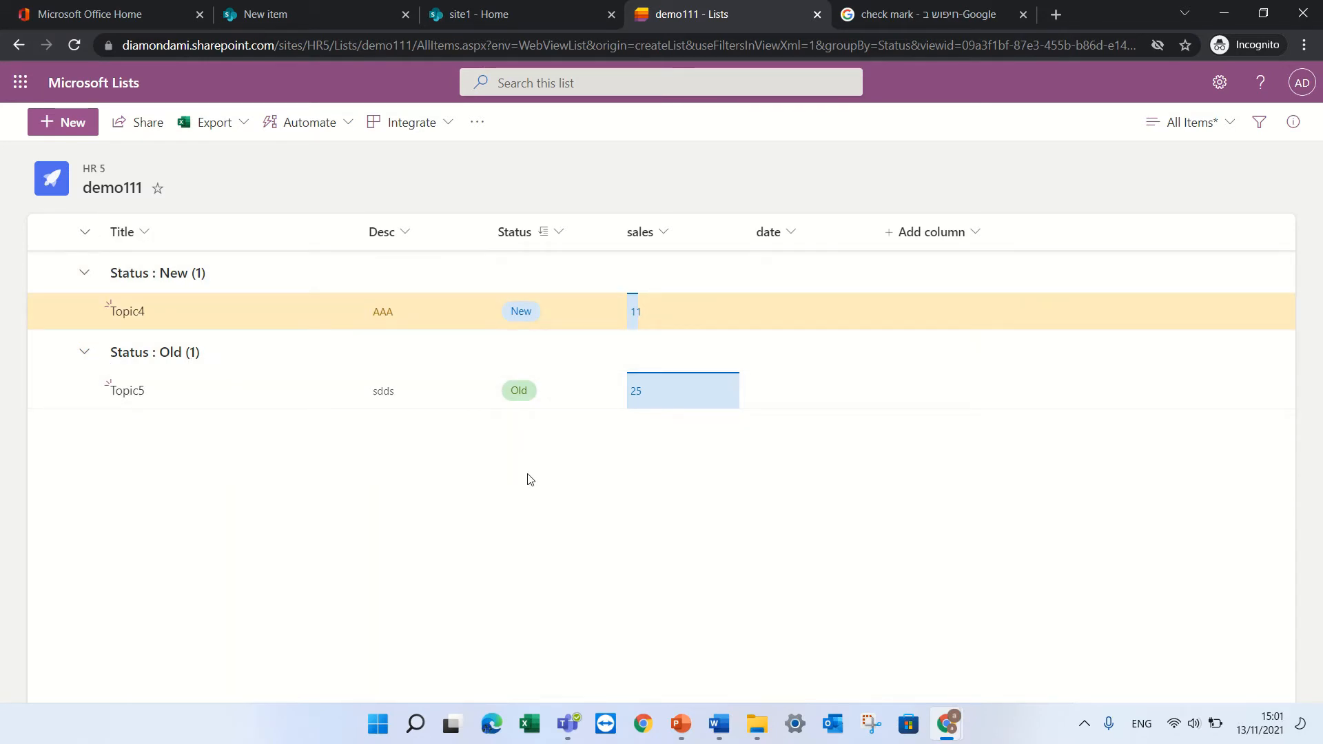
left_click(1224, 128)
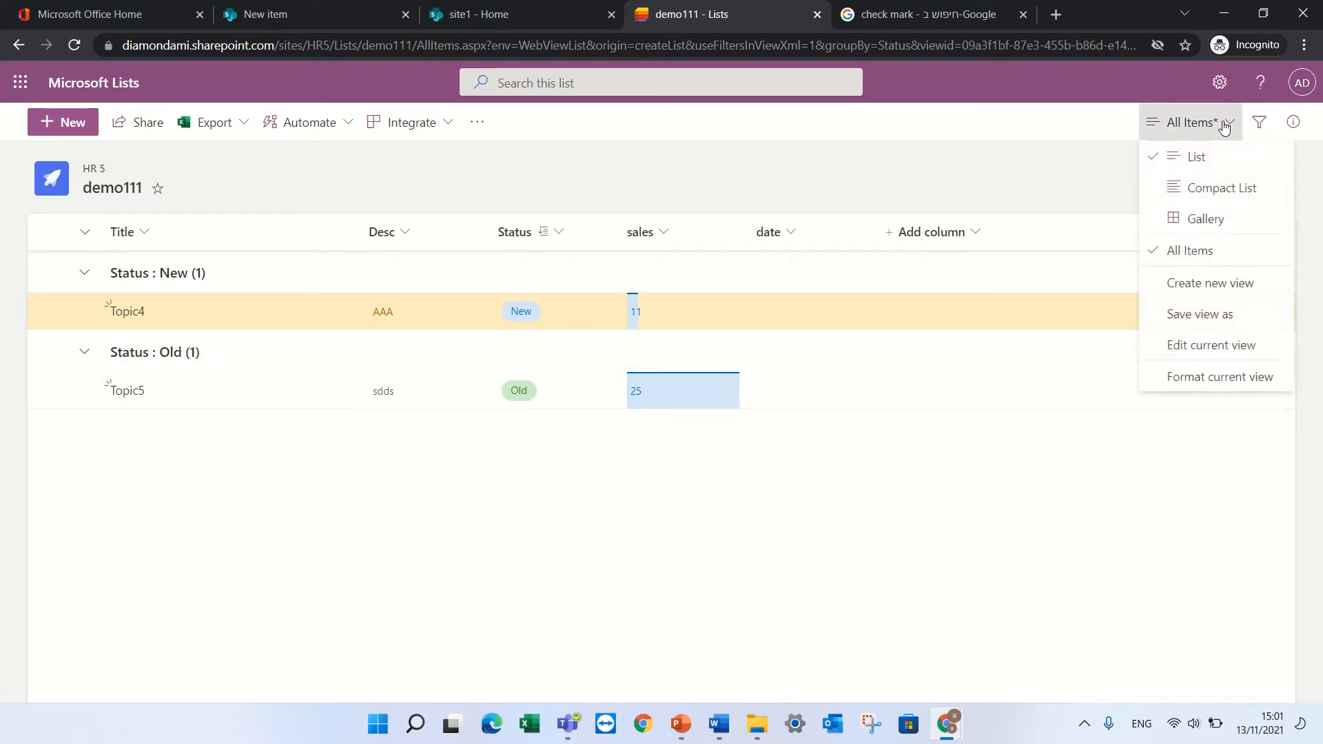
left_click(1224, 316)
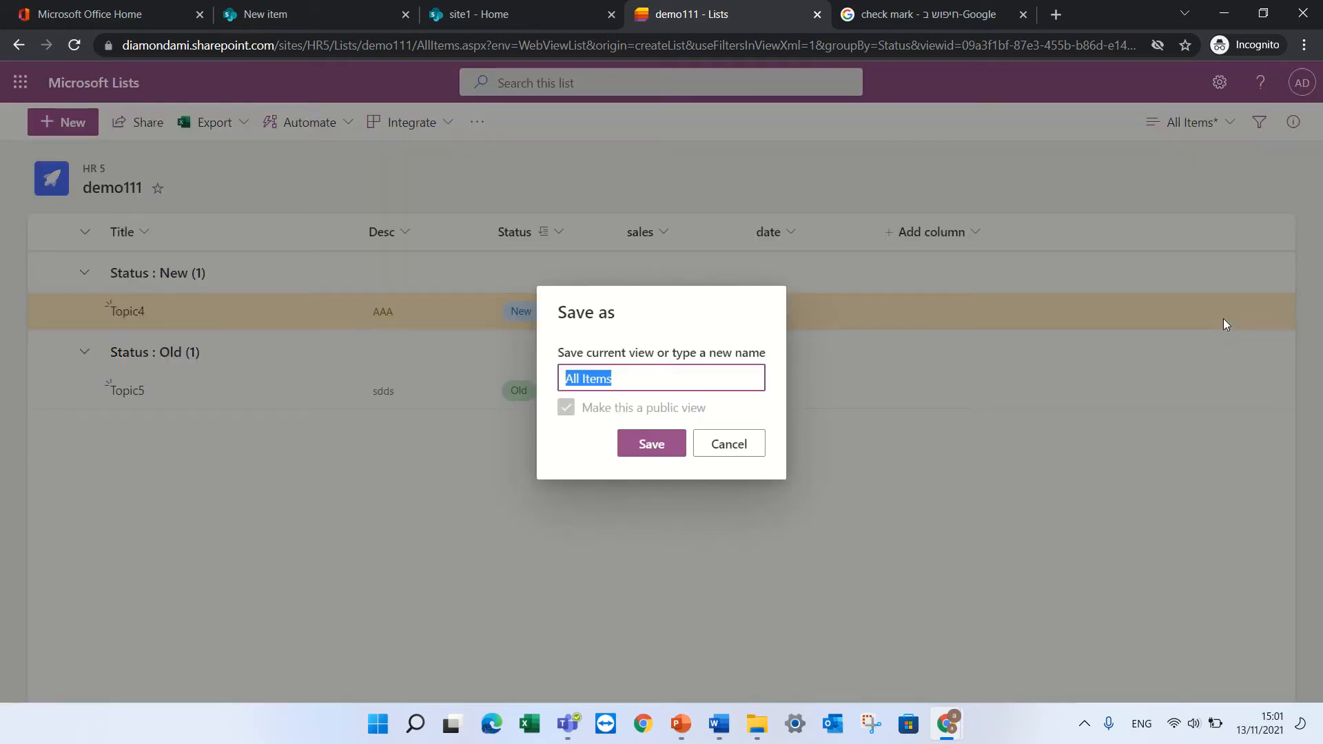
type("Ge")
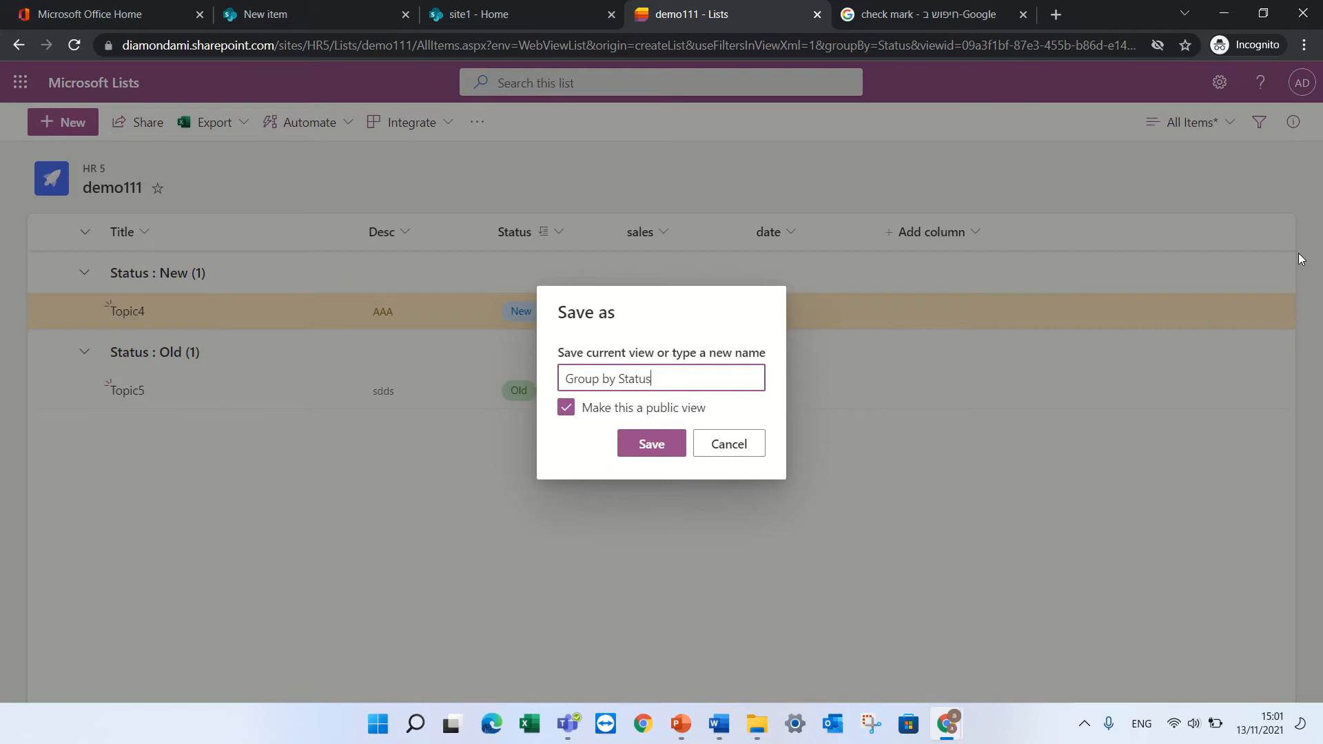
left_click(648, 444)
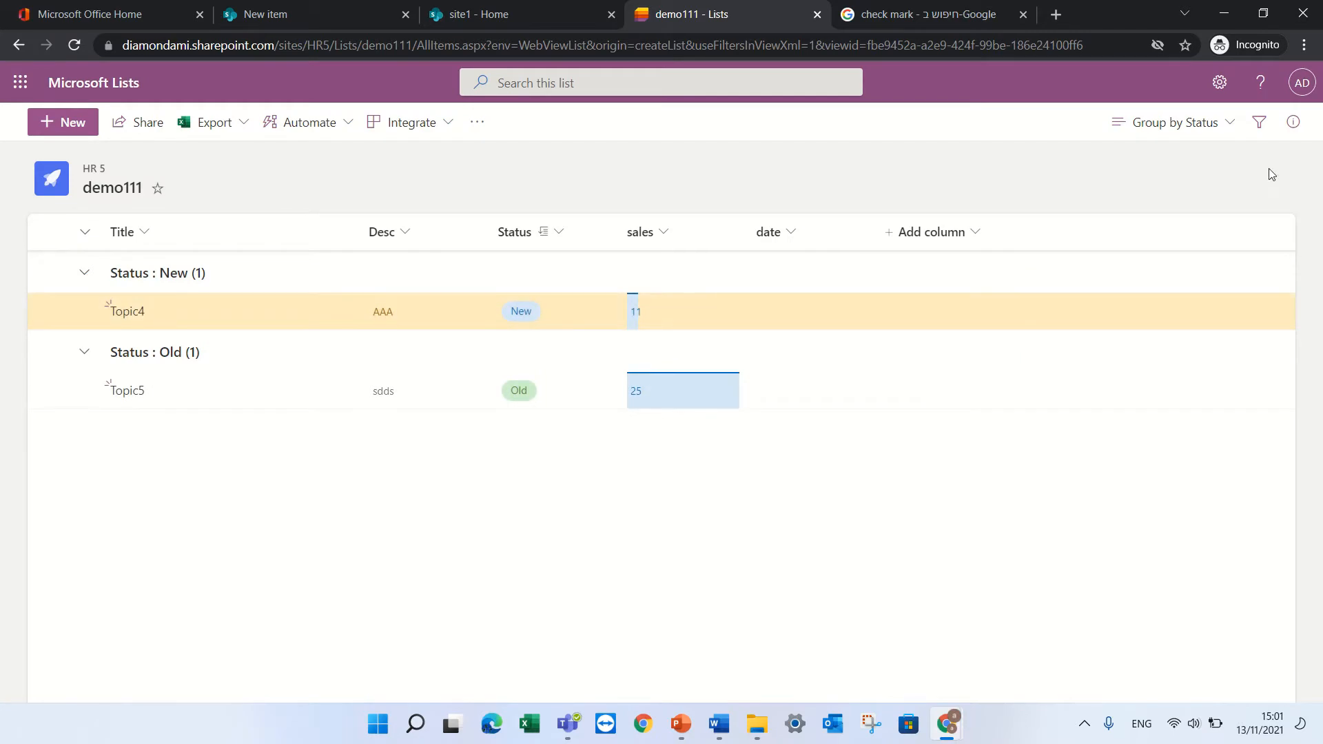
Create a public calendar view named Cal using date as start and end date, and return to the All Items view
left_click(1222, 123)
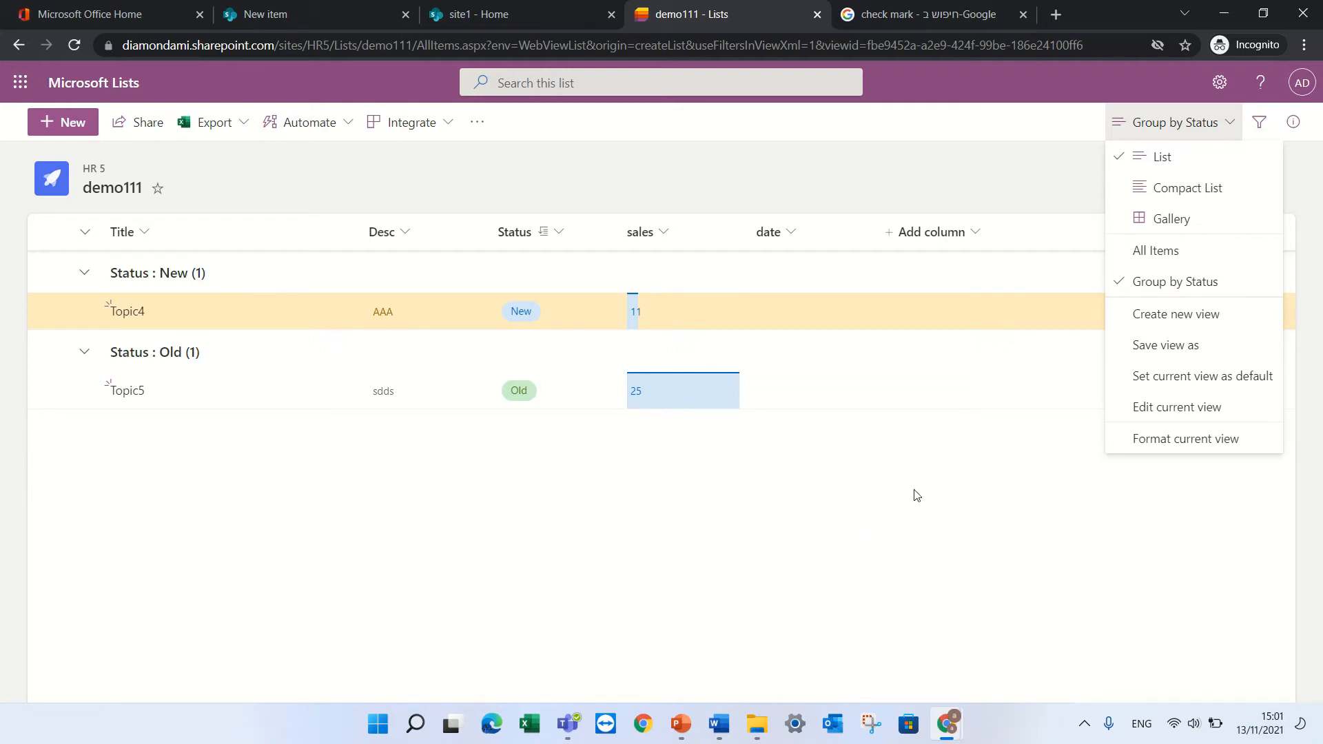
left_click(749, 556)
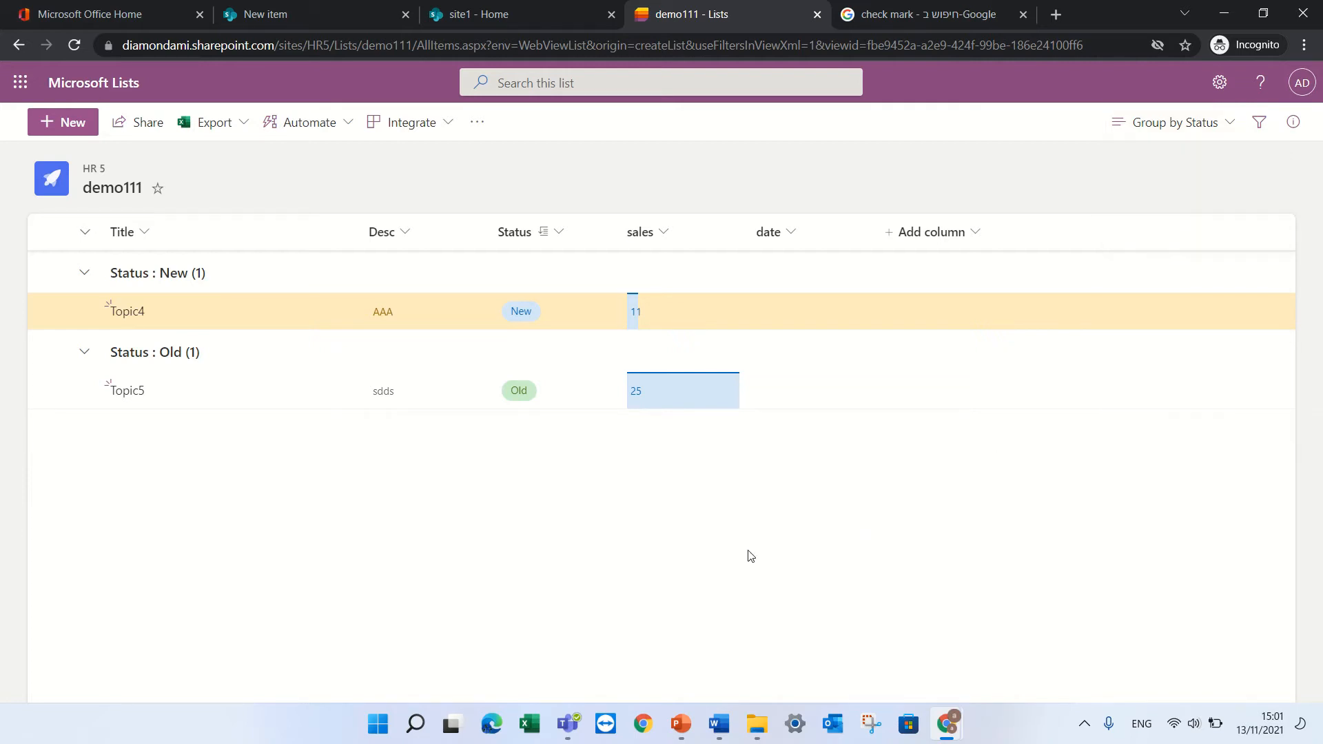
left_click(1192, 122)
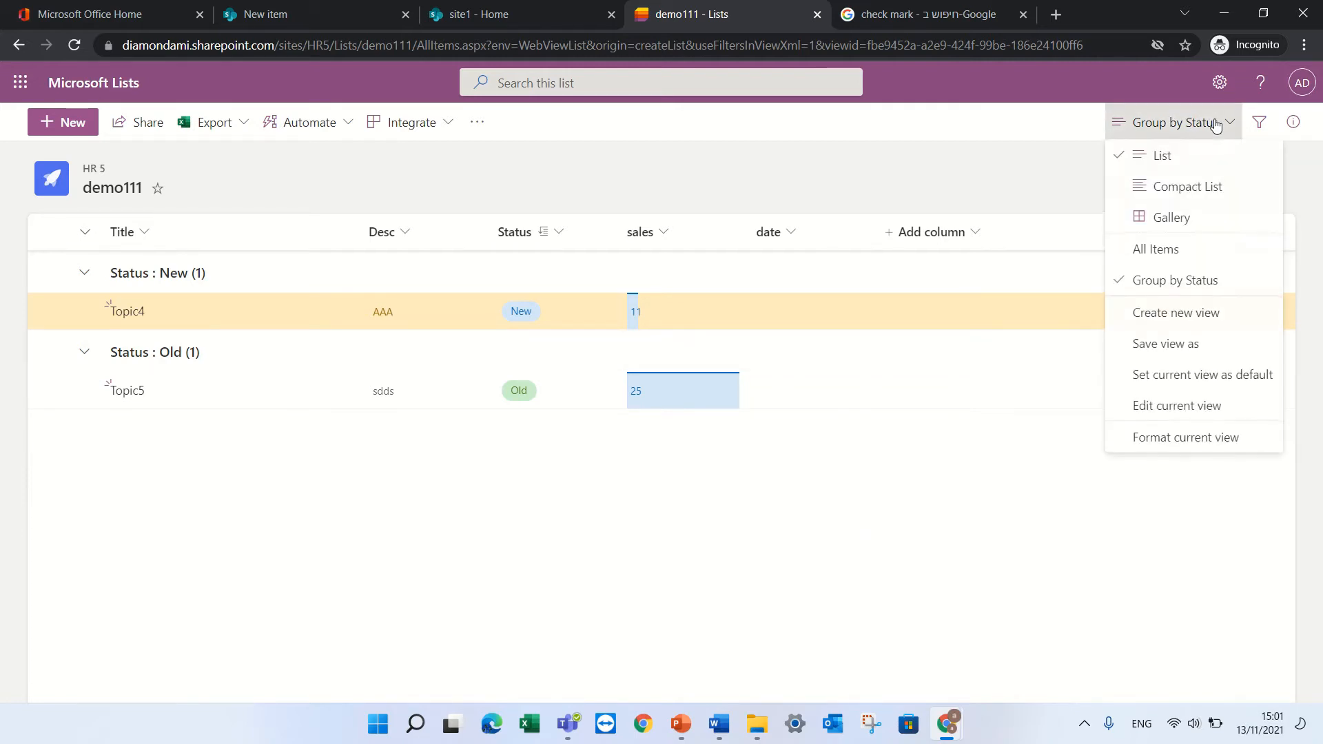
left_click(1191, 321)
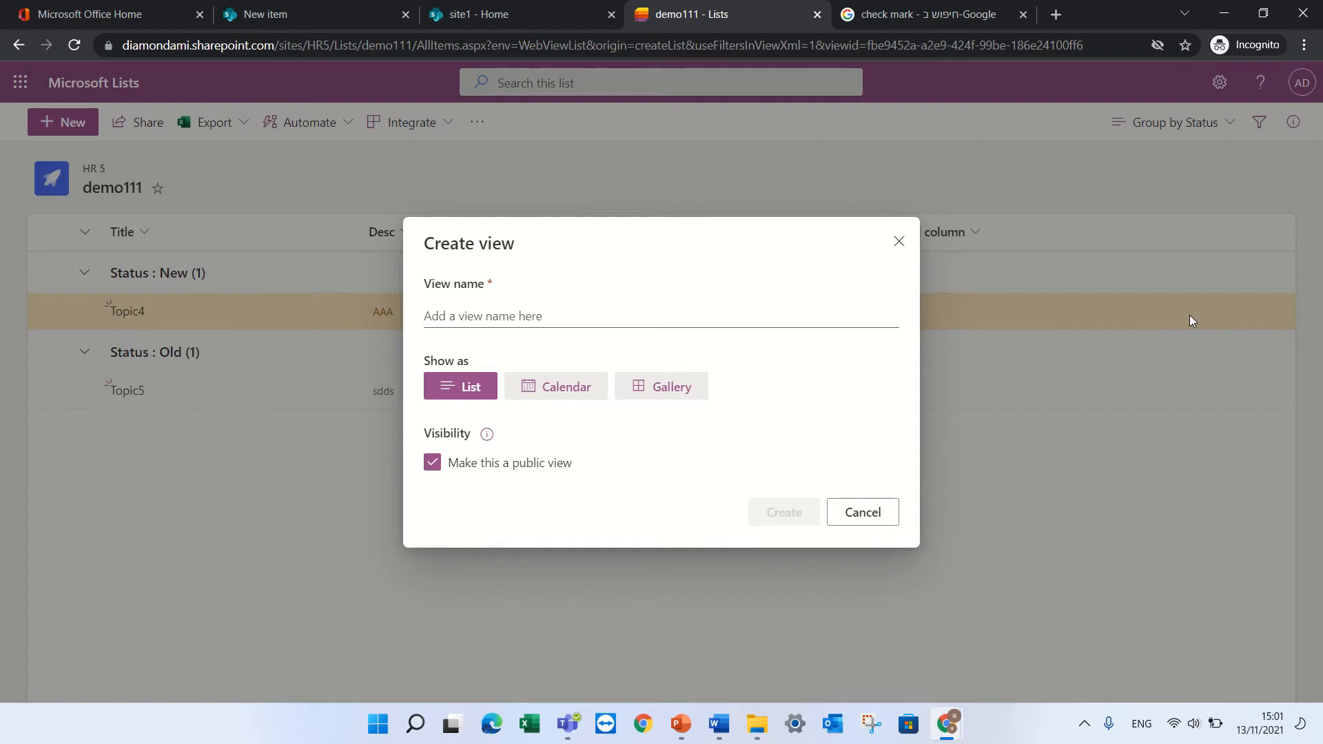
left_click(512, 314)
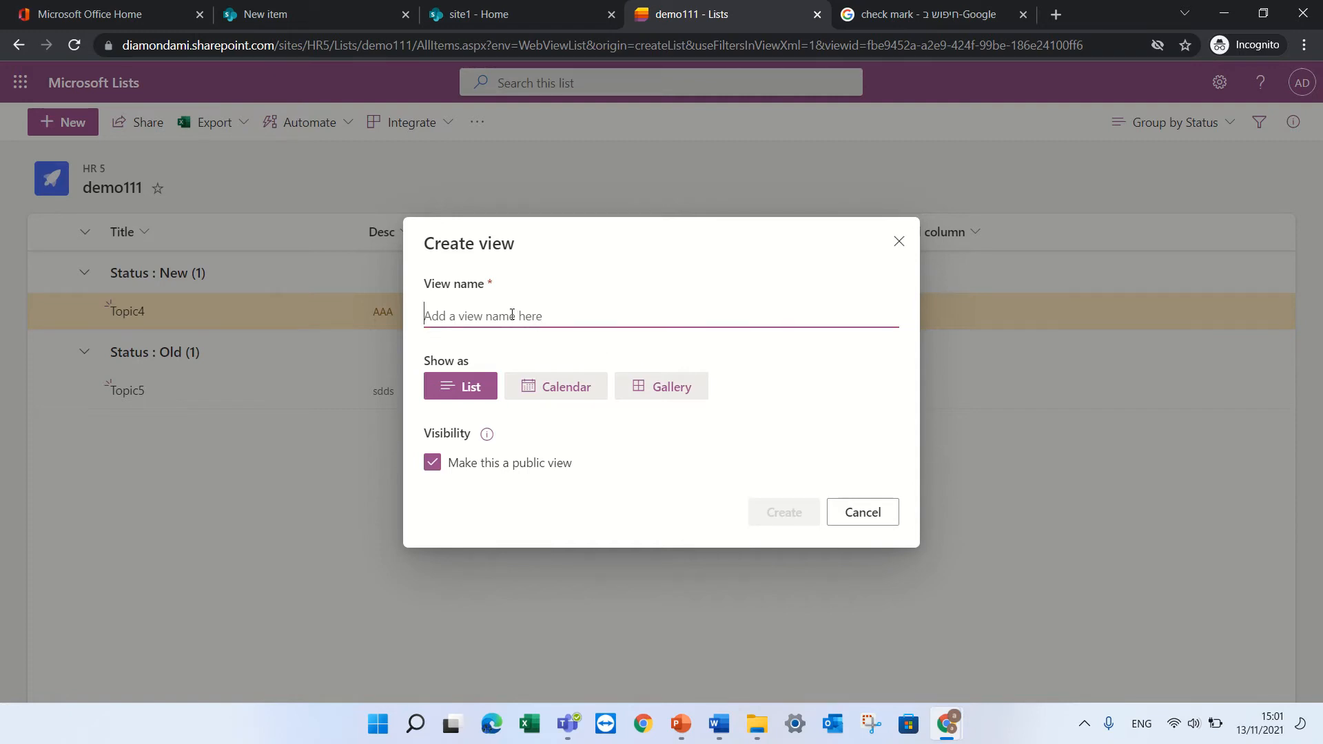
type("CAl")
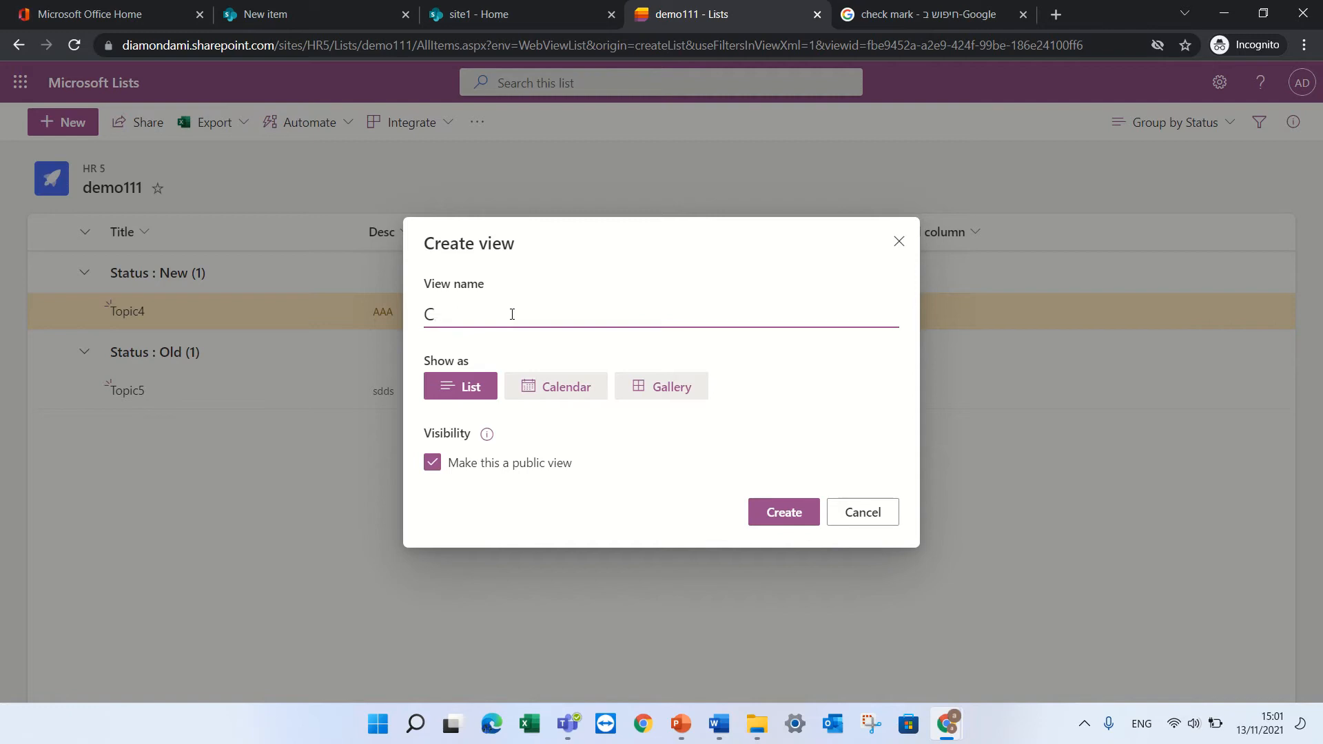
left_click(569, 396)
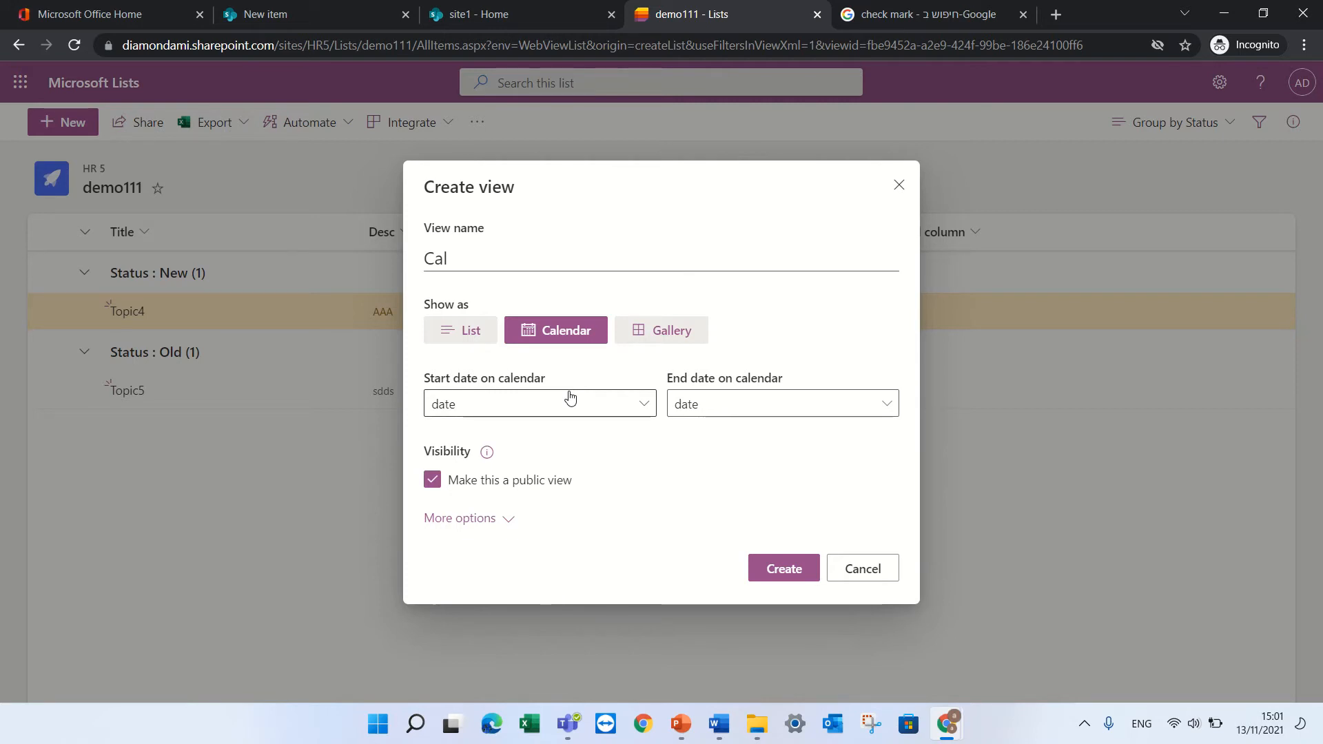
left_click(791, 572)
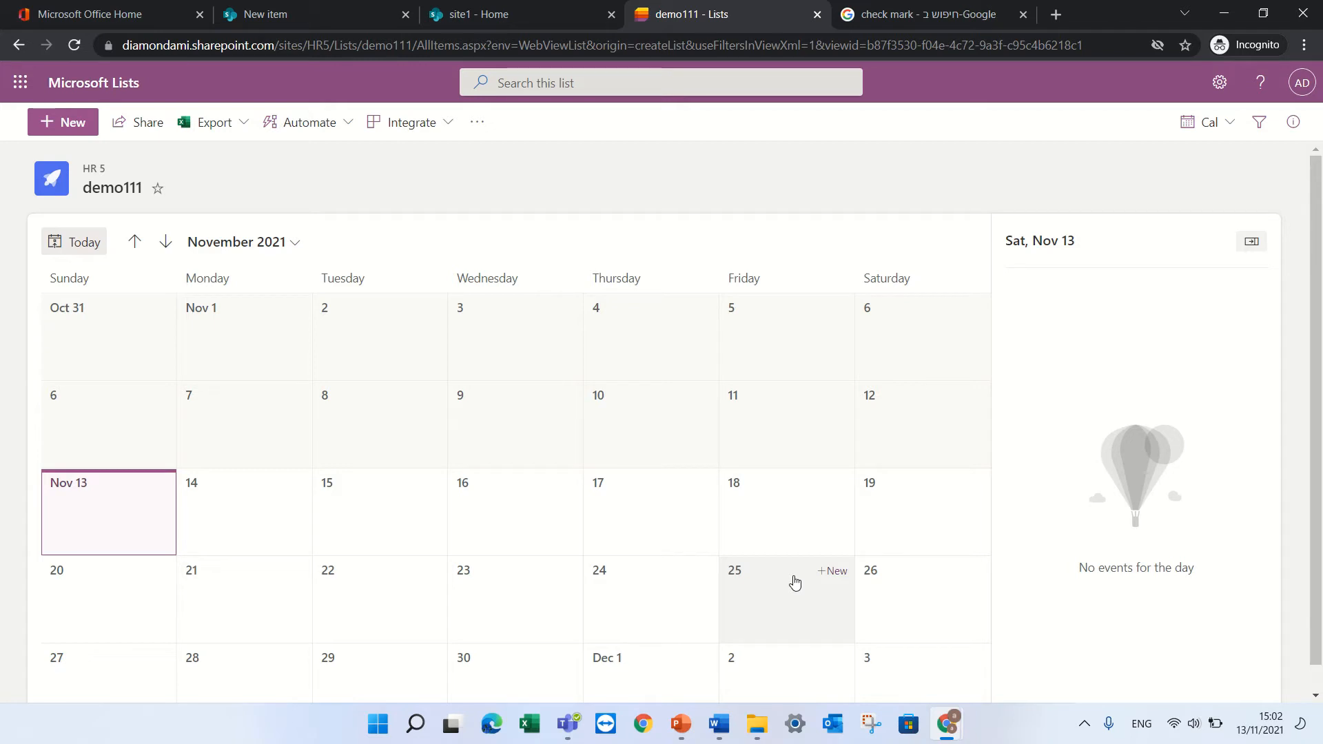
left_click(1219, 131)
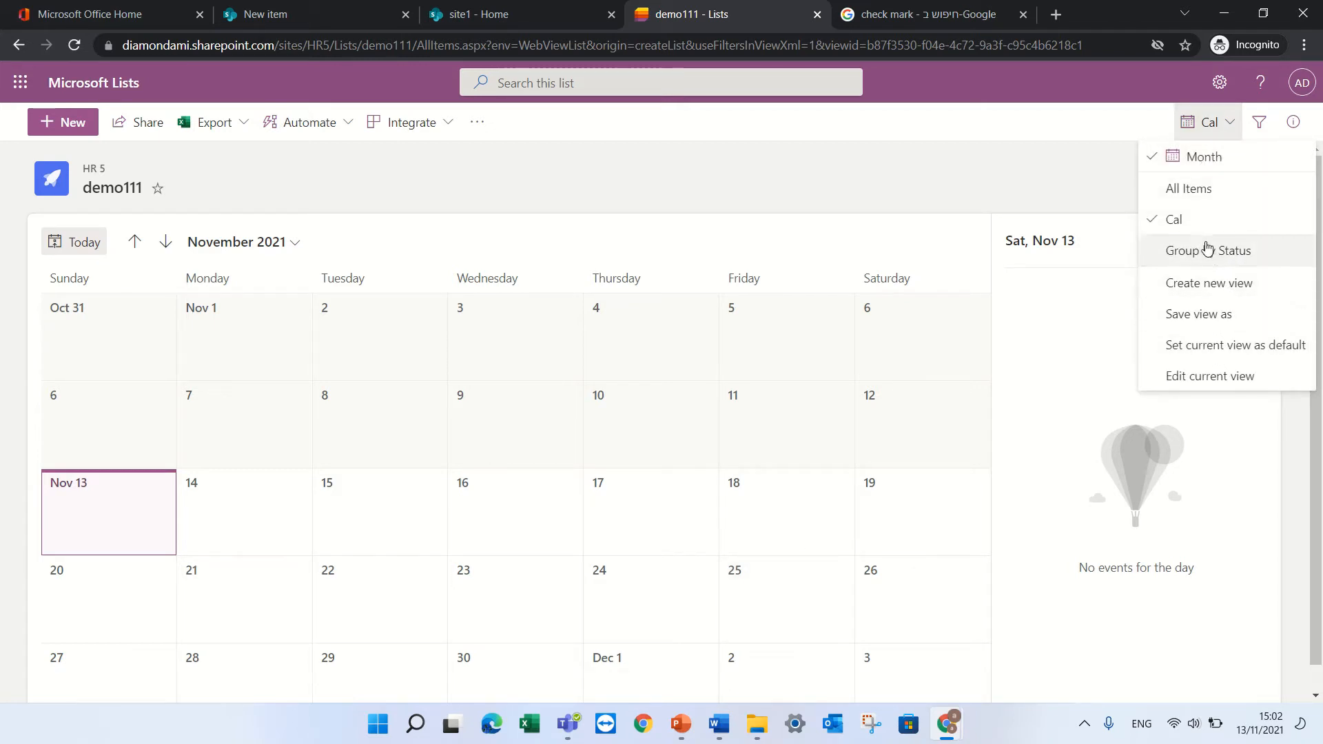
left_click(1197, 201)
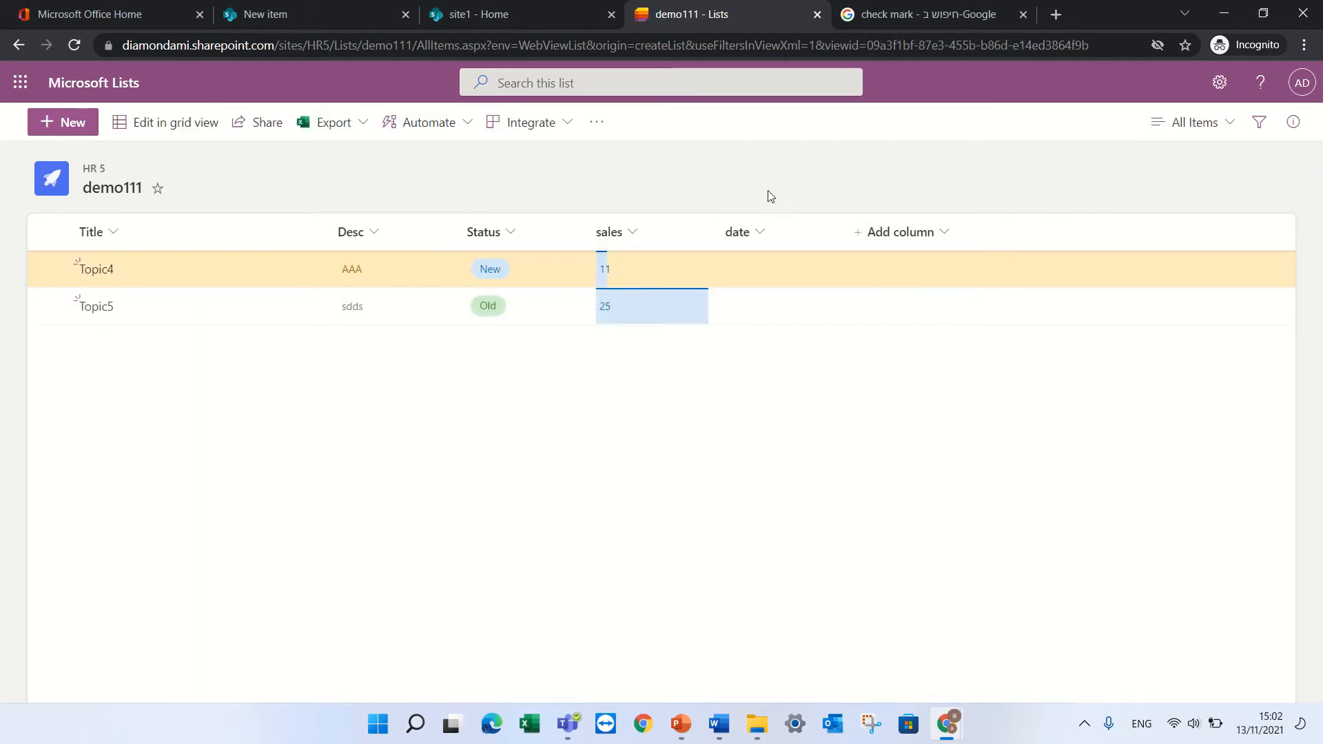
In grid editing, set the date of Topic4 to 11/9/2021 and of Topic5 to 11/18/2021, and exit the grid
left_click(162, 124)
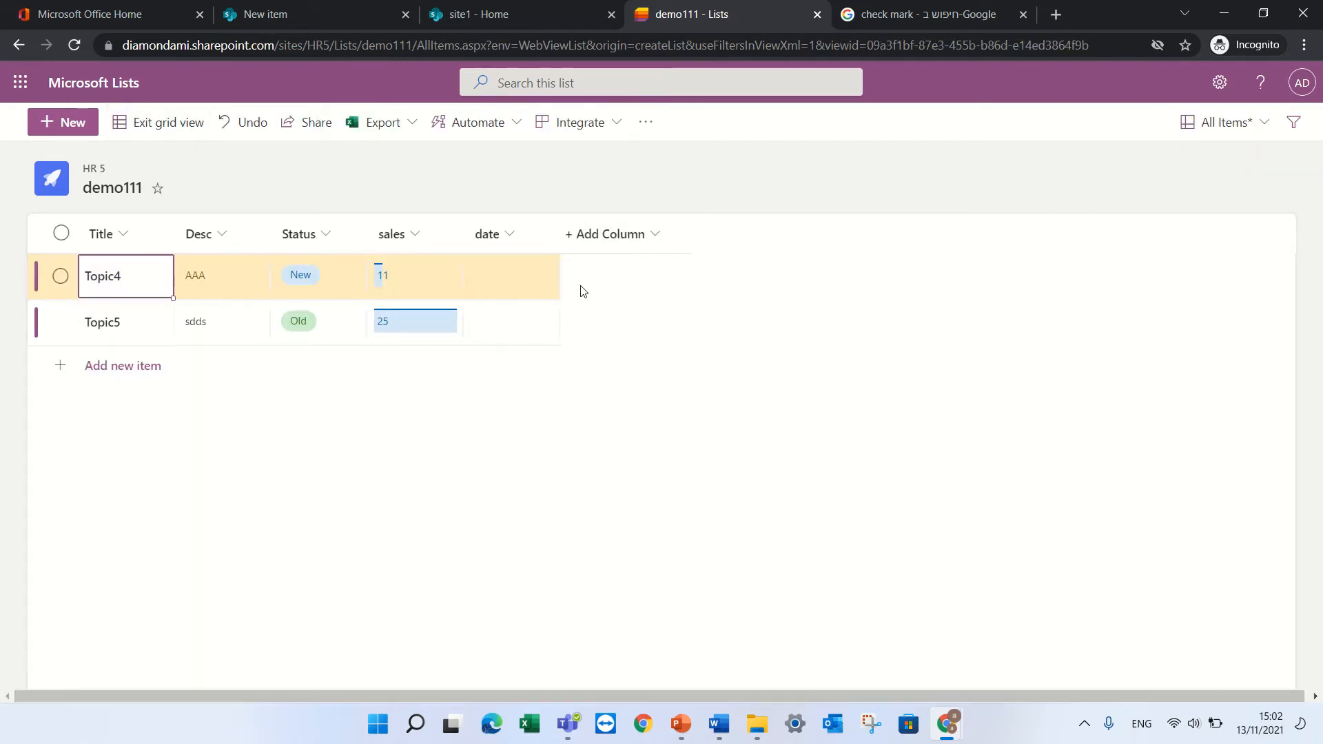
left_click(511, 275)
left_click(537, 396)
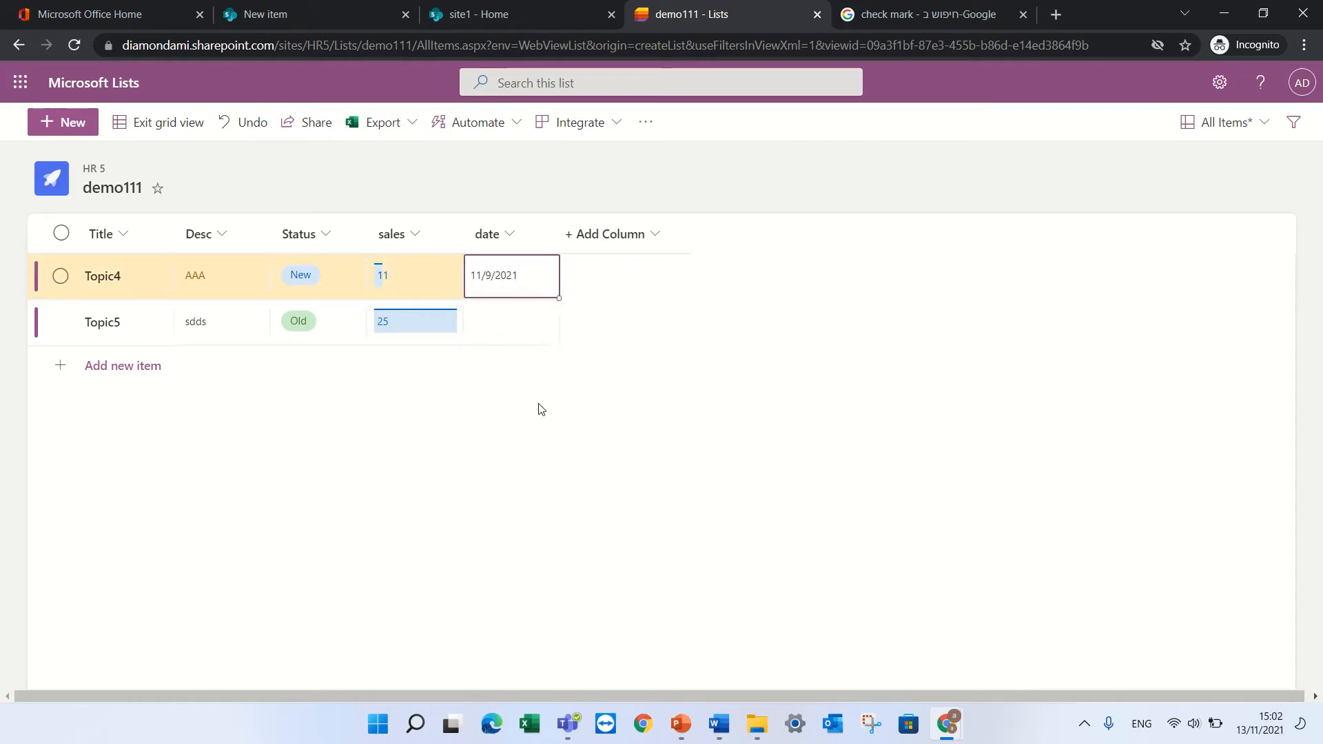
left_click(516, 321)
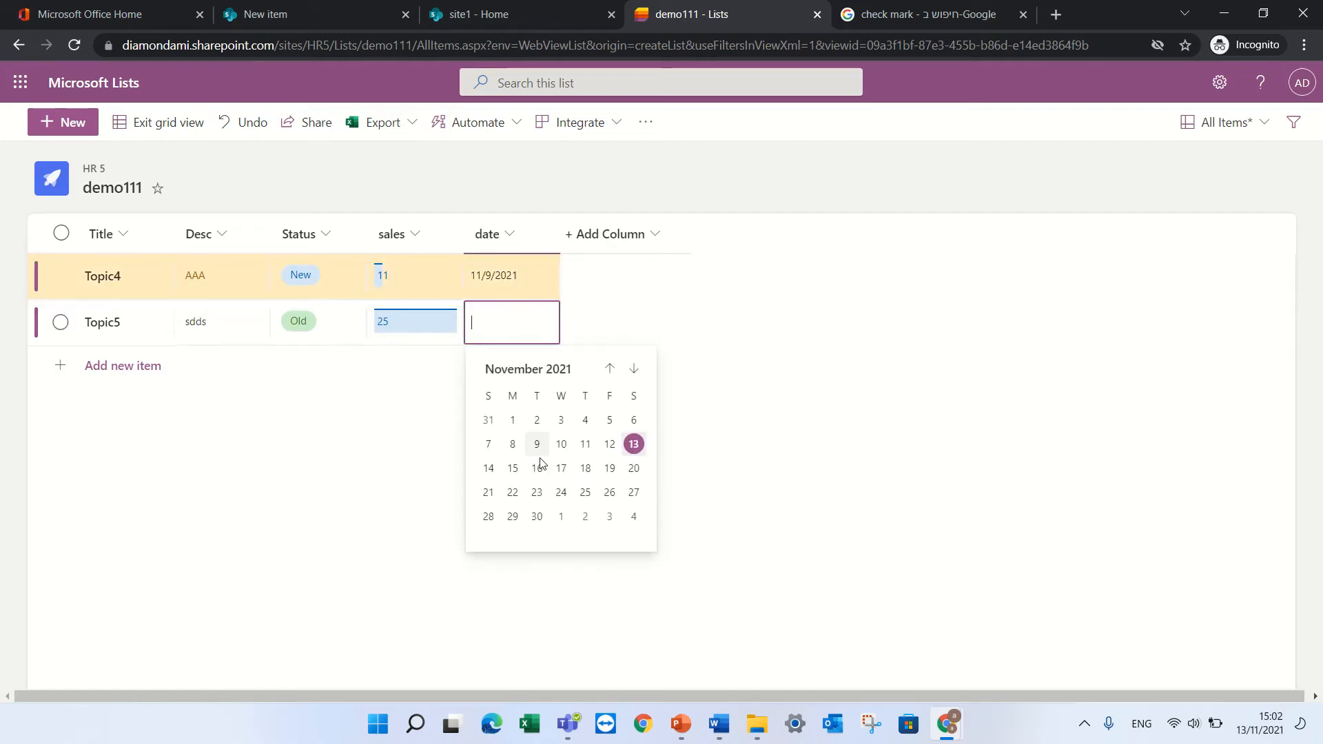
left_click(585, 467)
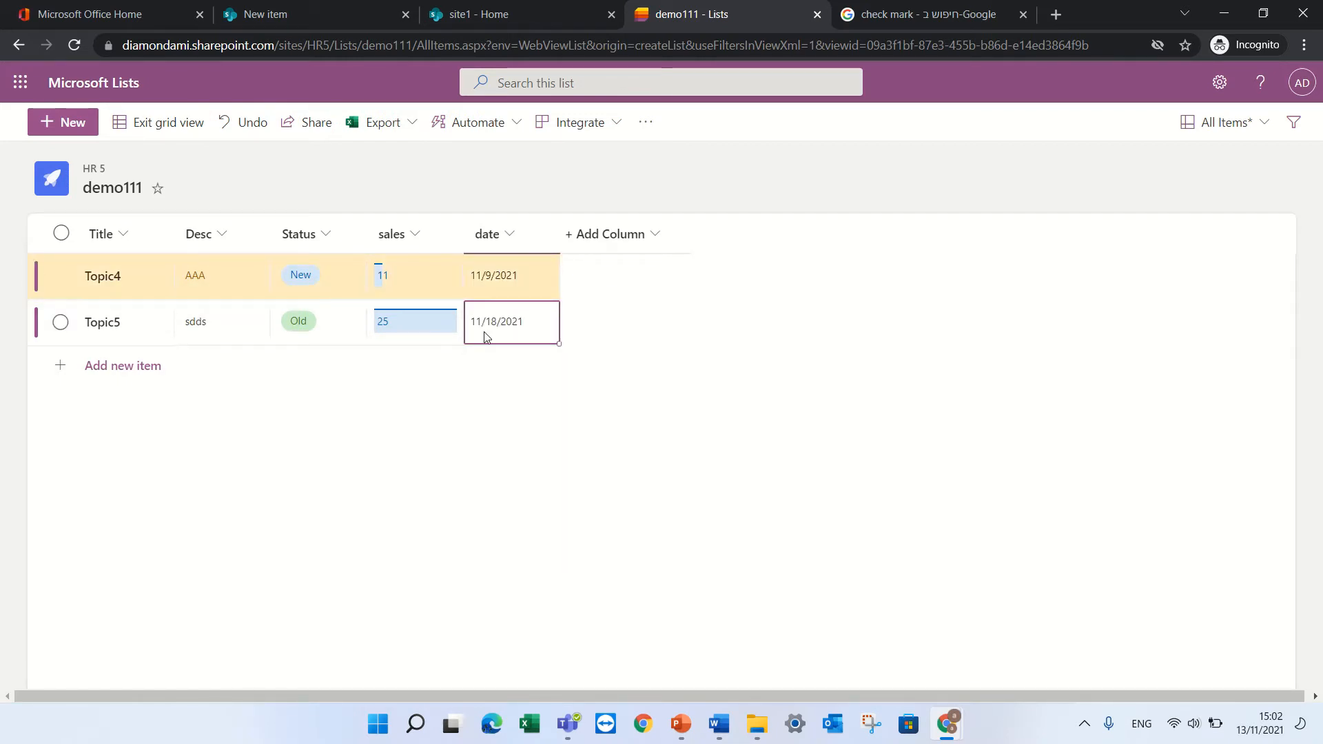
left_click(163, 131)
Check the November 2021 calendar in the Cal view for the dated items and return to All Items
left_click(1227, 123)
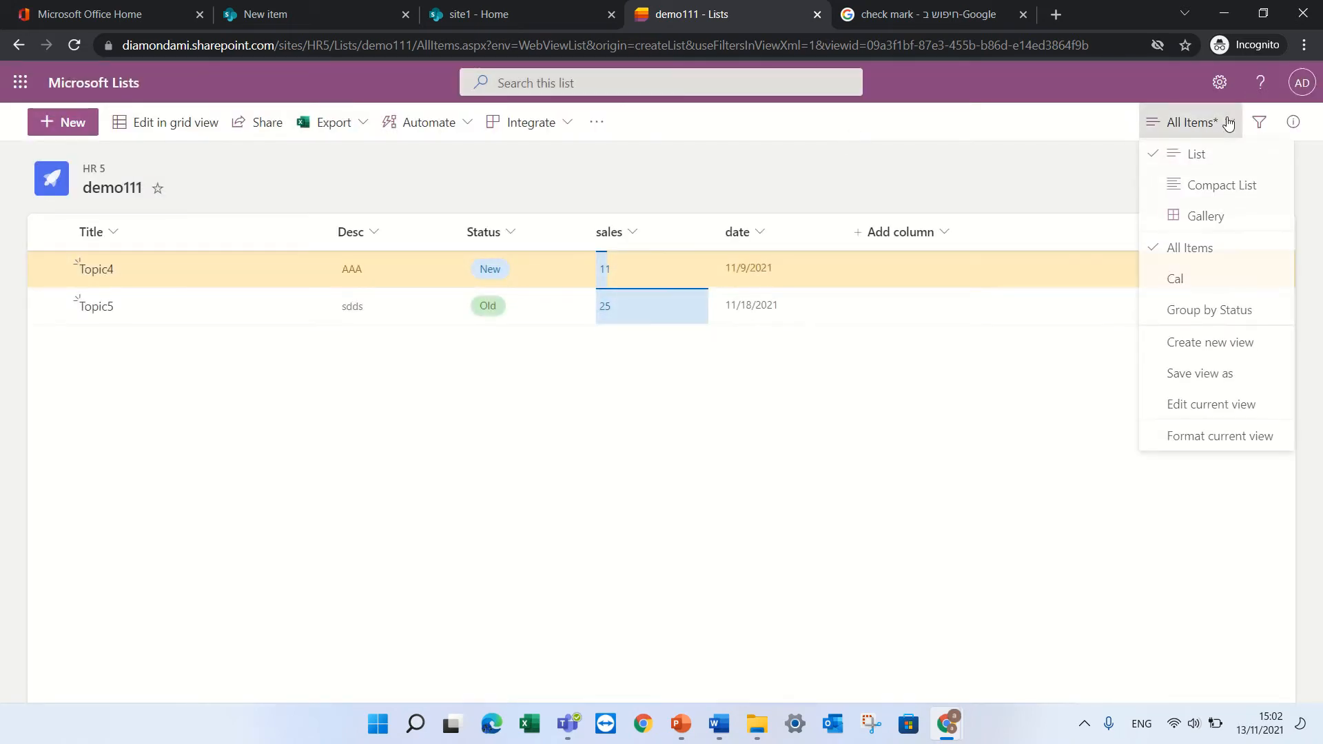
left_click(1227, 283)
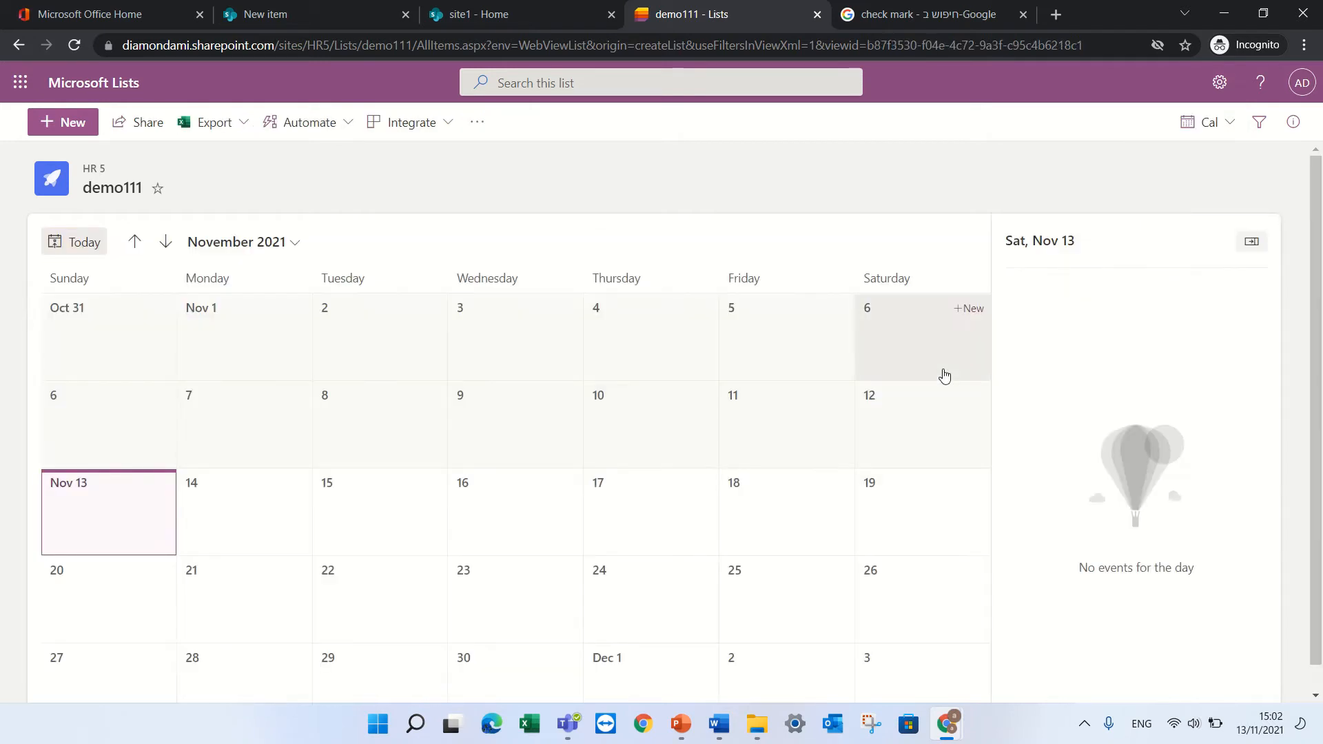
left_click_drag(1320, 324, 1320, 448)
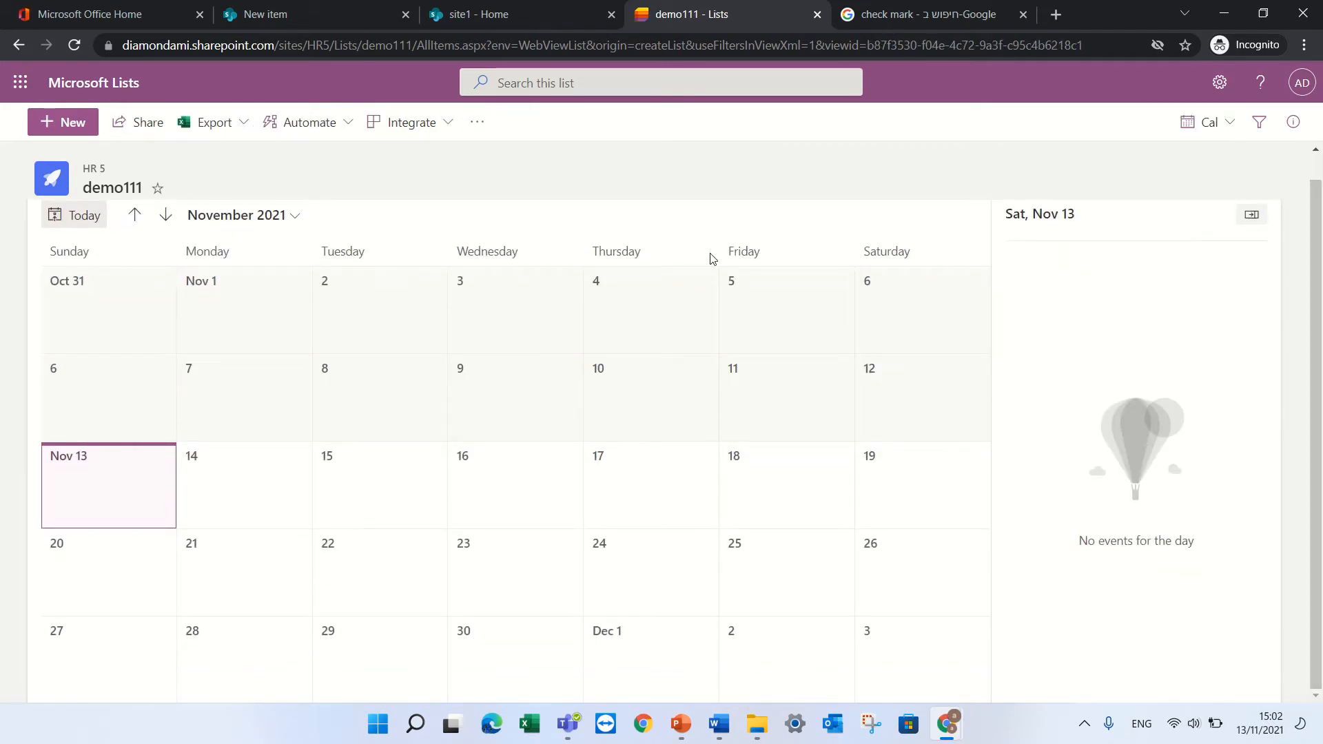
left_click(1211, 123)
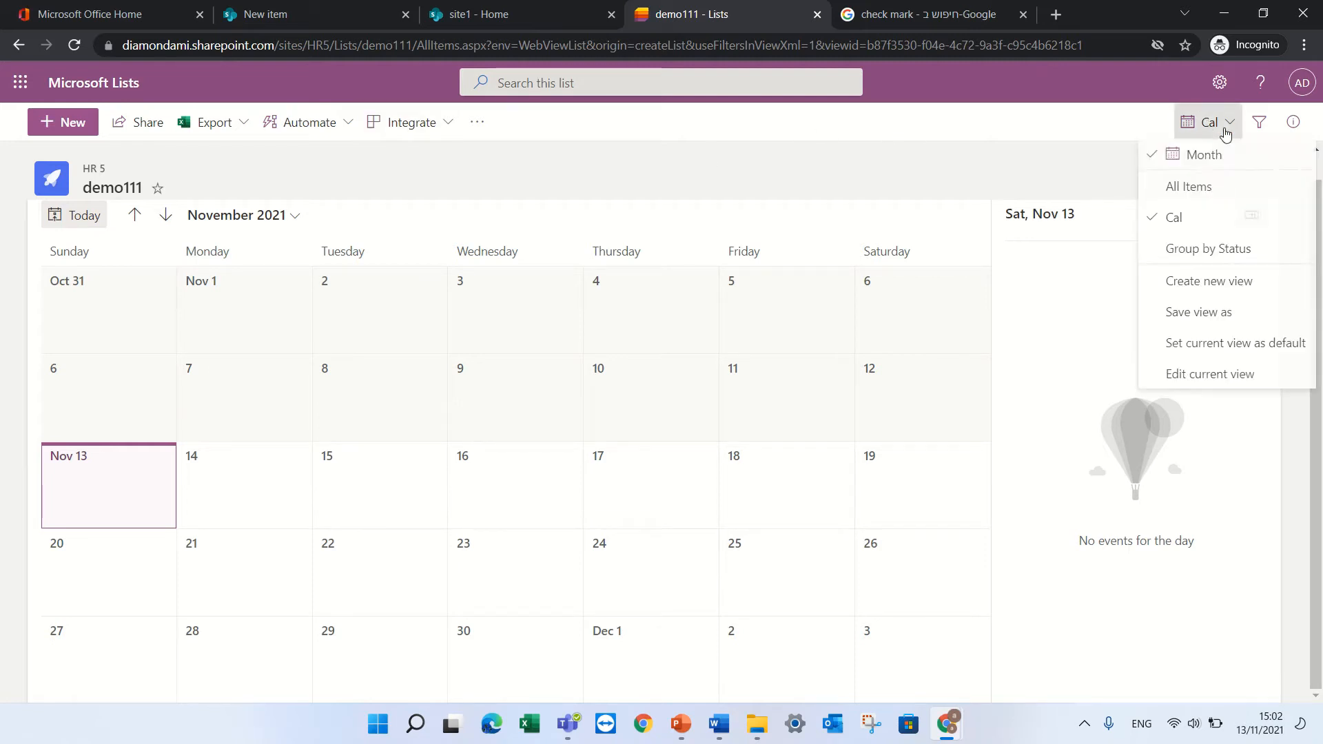
left_click(1206, 195)
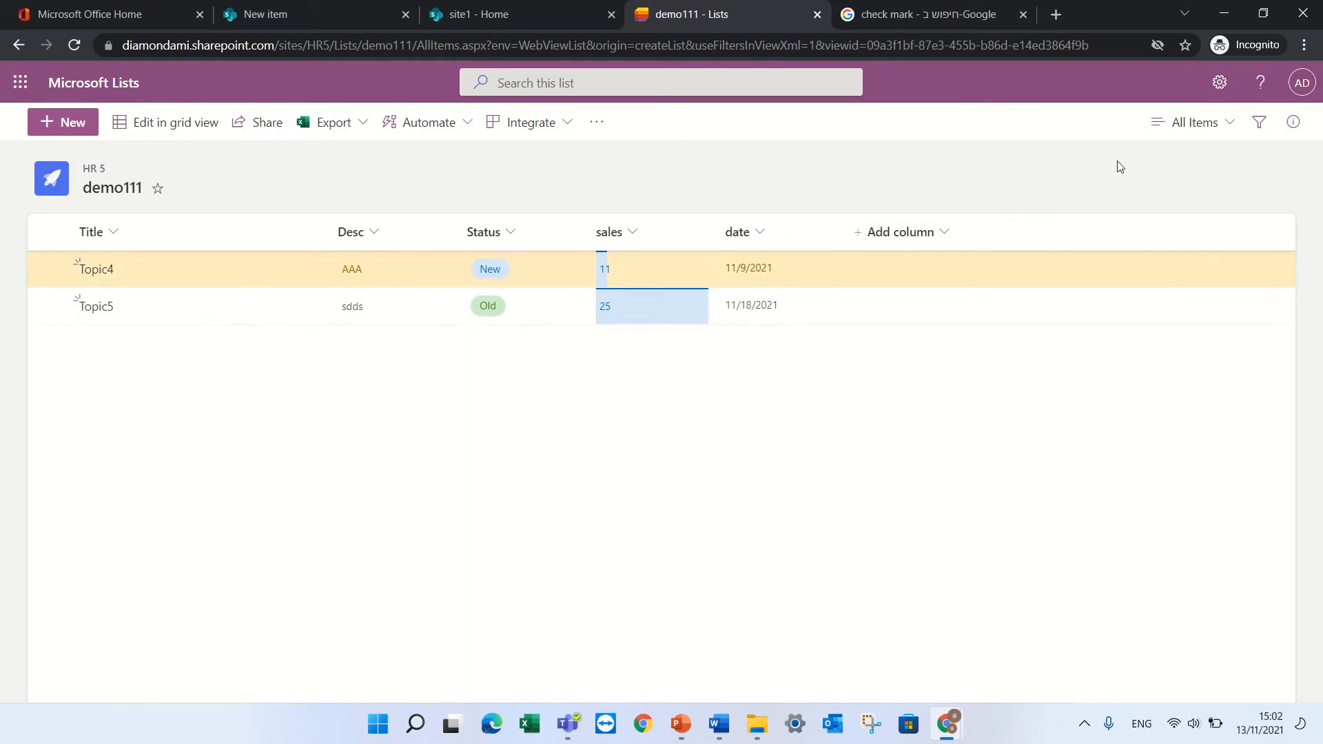
Change the date of Topic4 to 11/13/2021 in grid editing and exit the grid
left_click(170, 133)
left_click(508, 274)
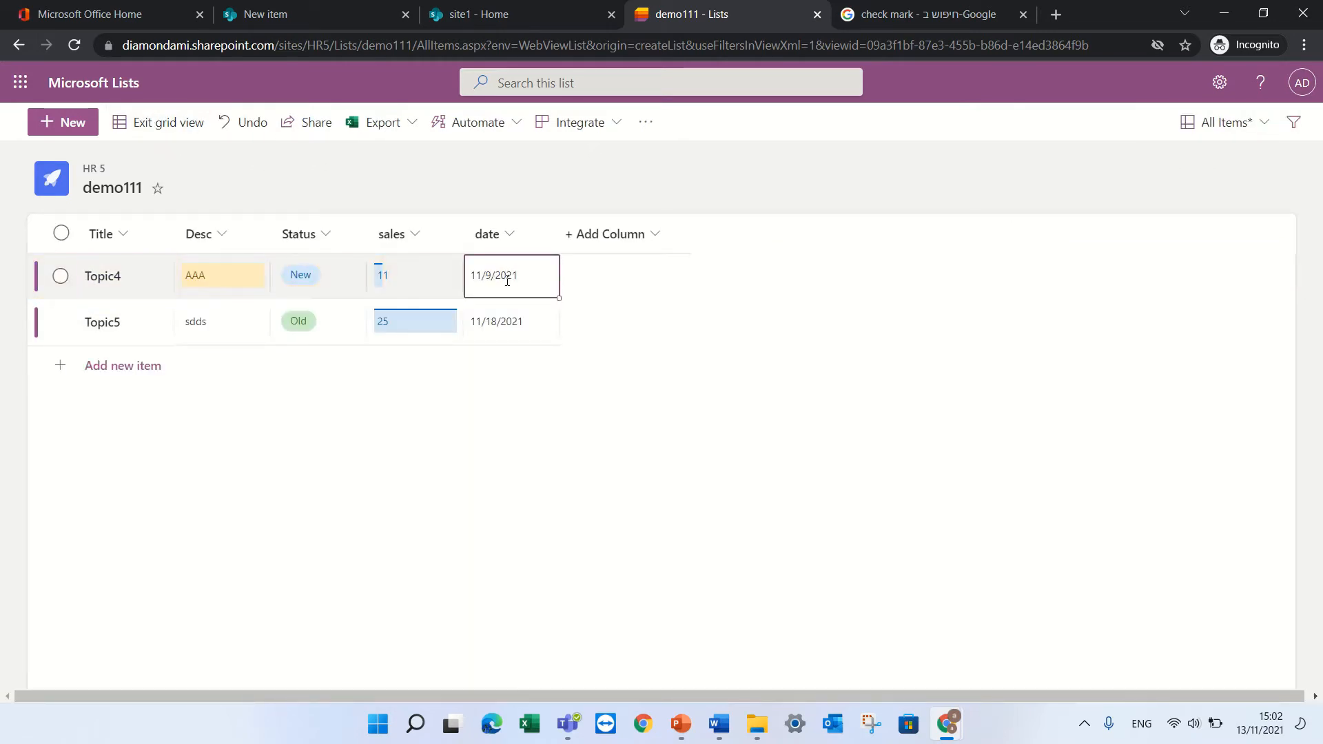
left_click(508, 282)
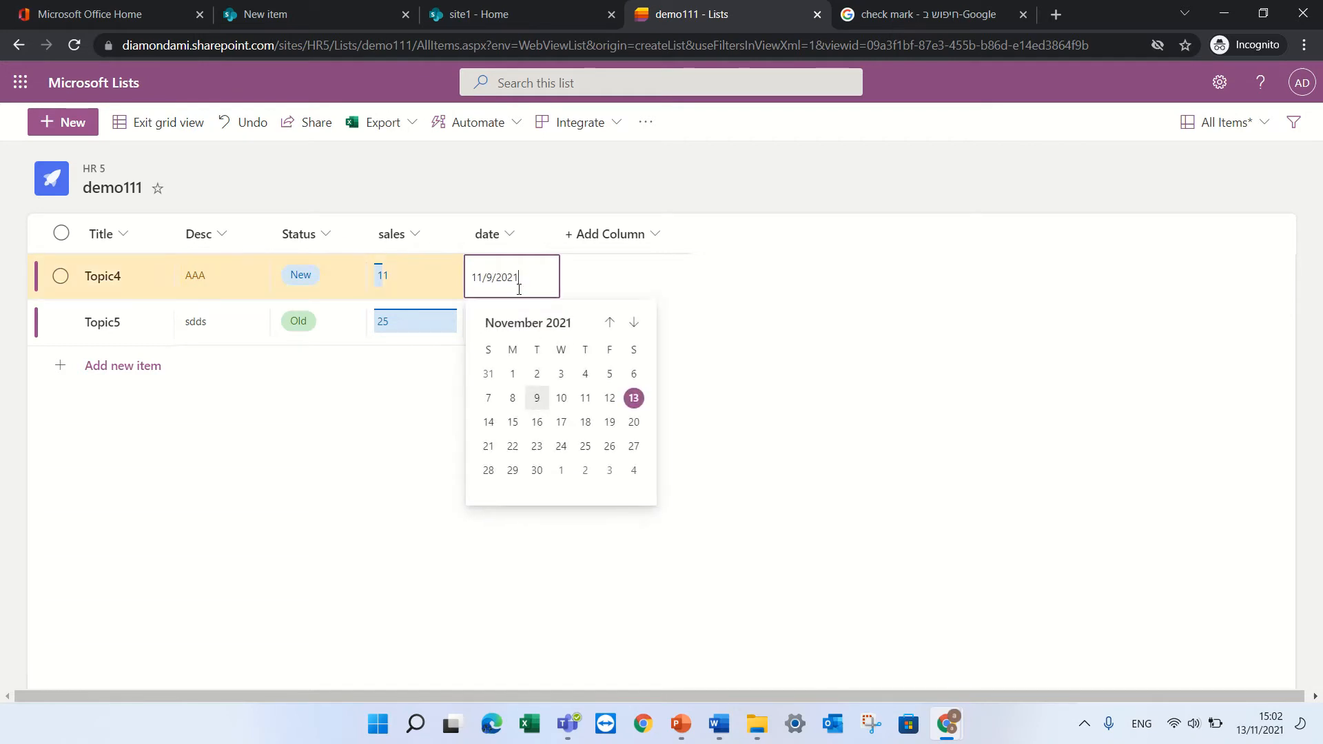
left_click(634, 402)
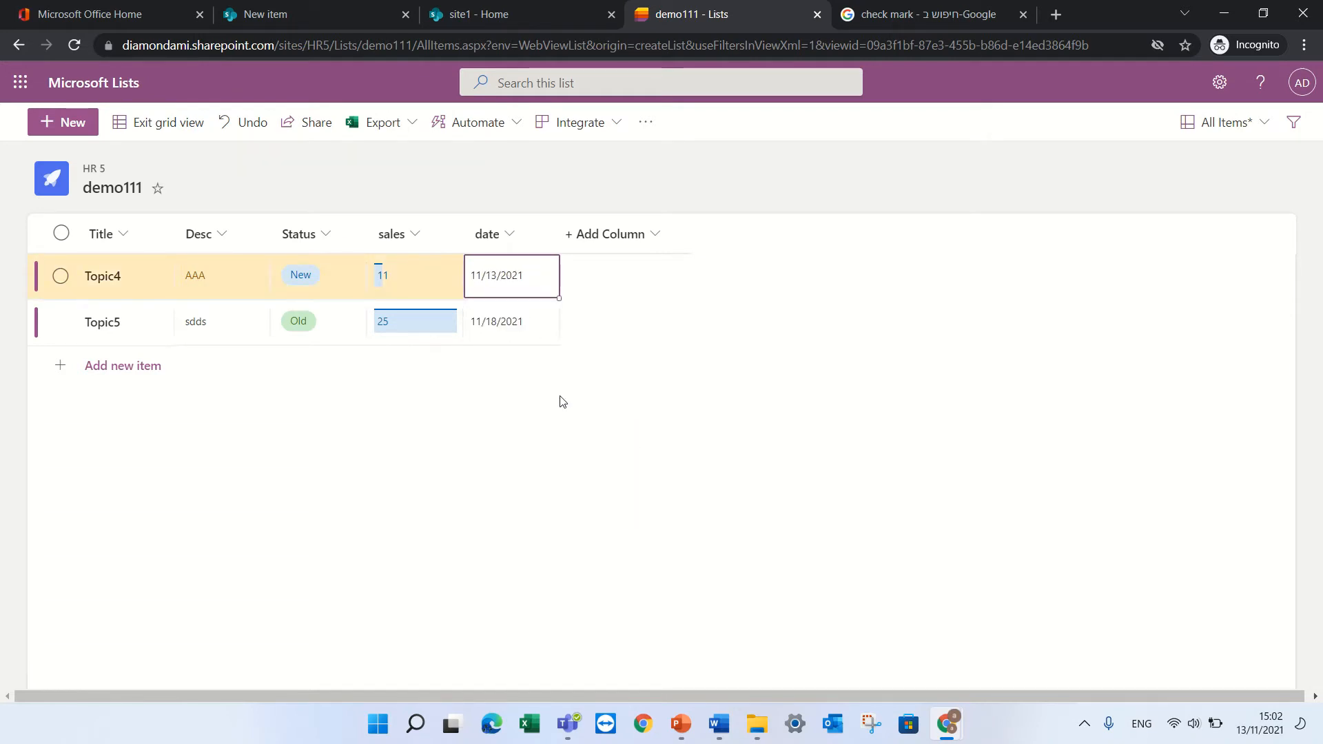
left_click(536, 381)
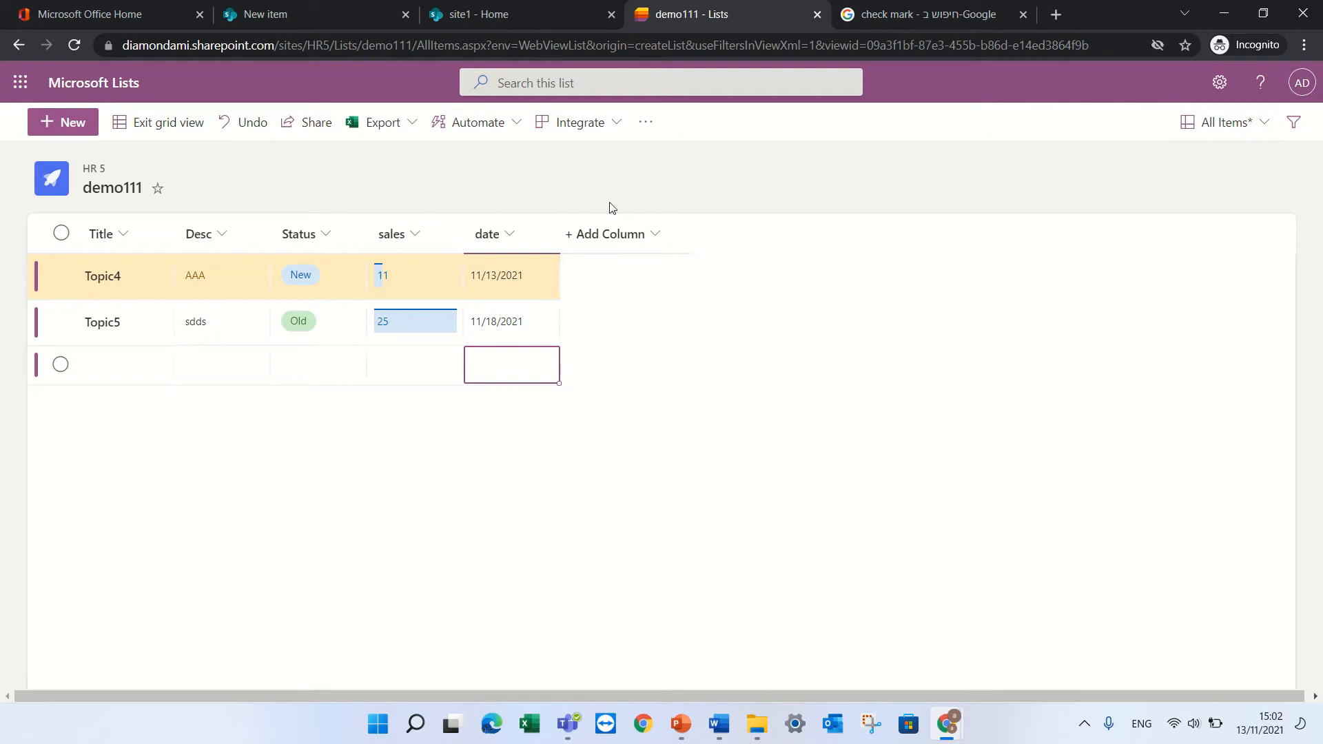
left_click(156, 125)
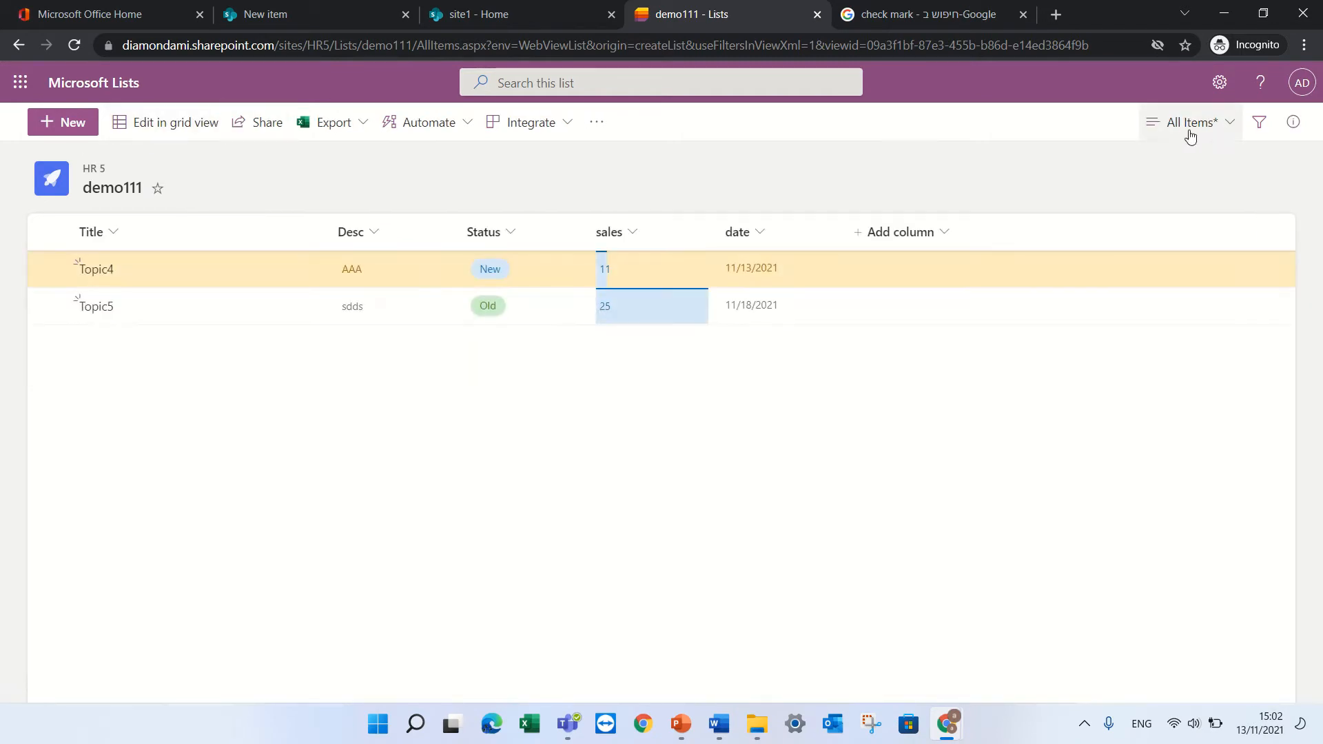
Recheck the Cal view for the item dated 11/13/2021 and go back to the All Items view
left_click(1231, 129)
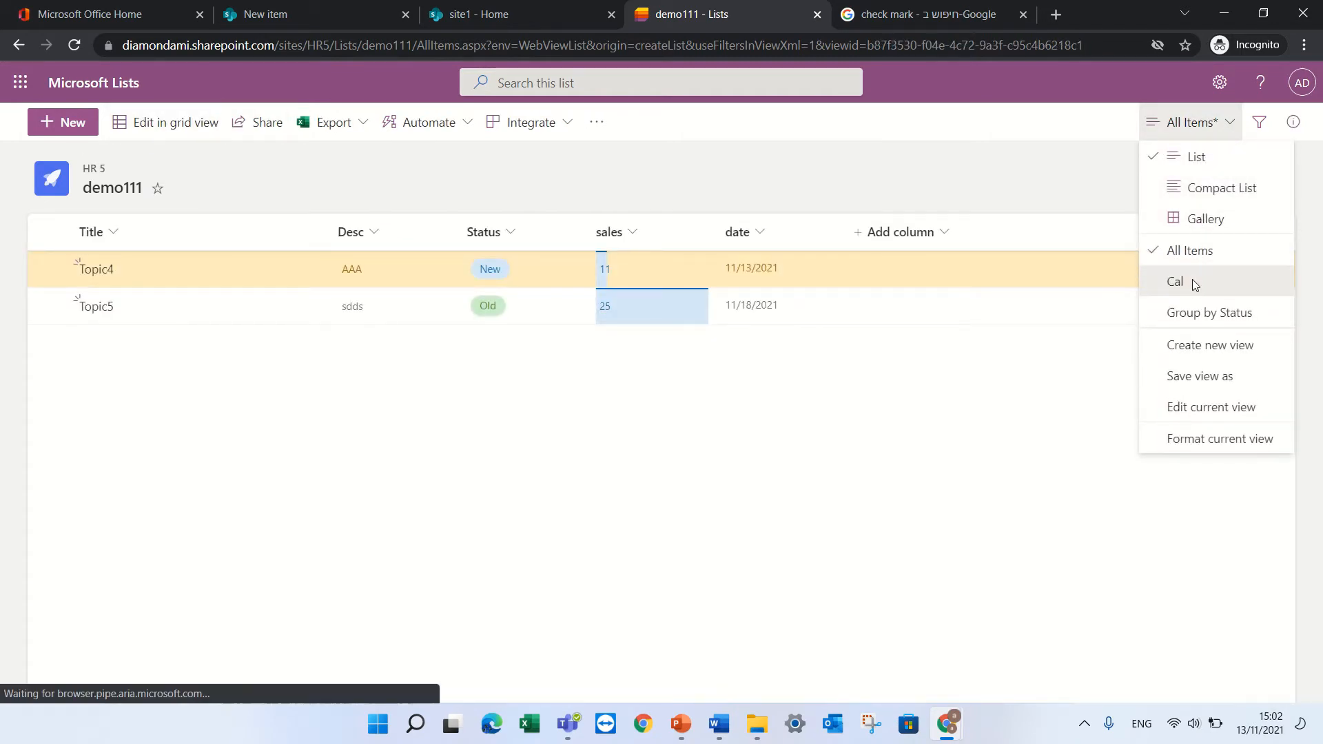
left_click(1192, 282)
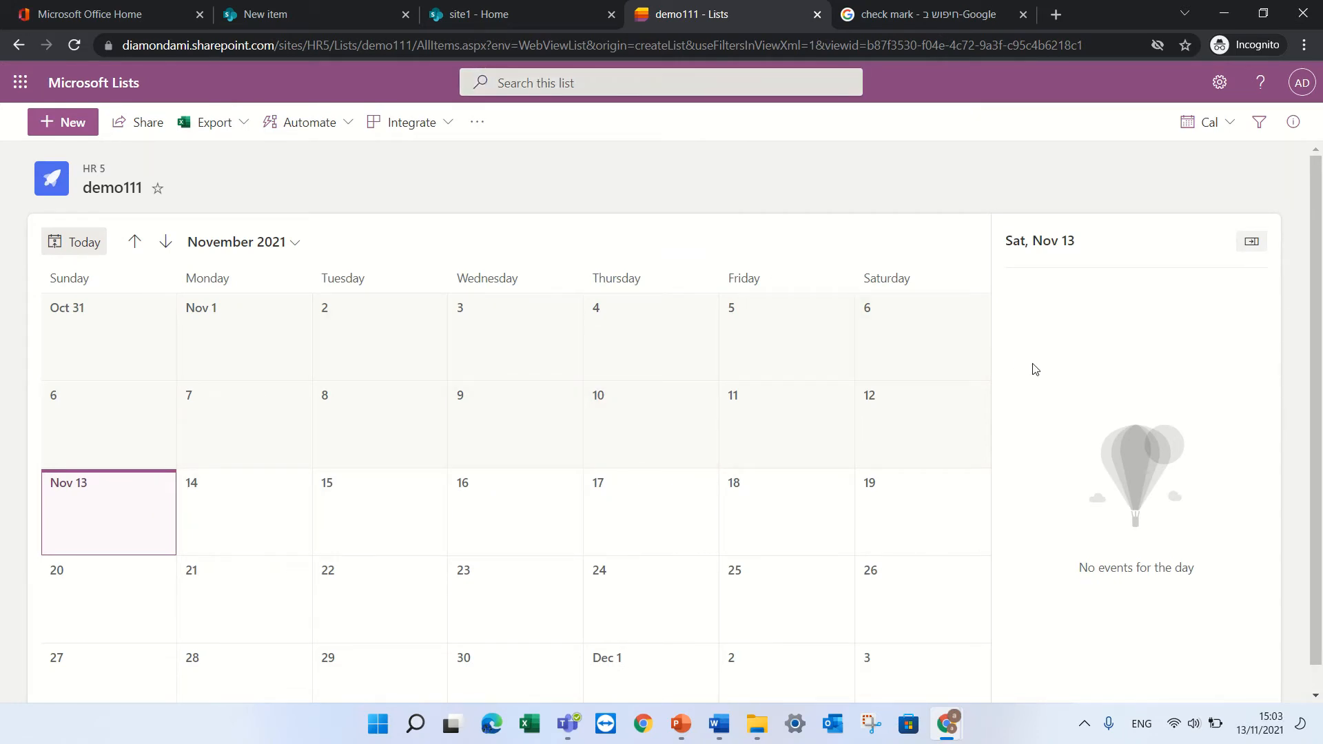
left_click_drag(1317, 271, 1317, 200)
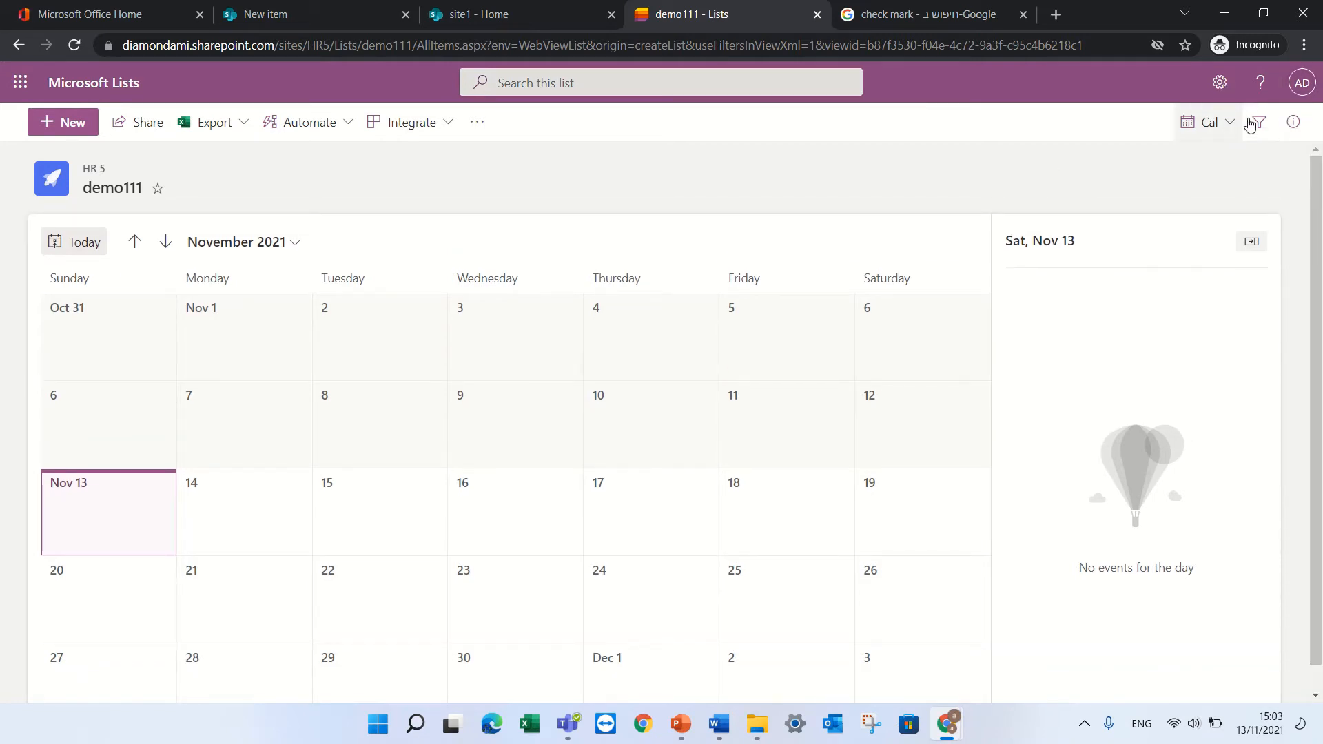
left_click(1227, 127)
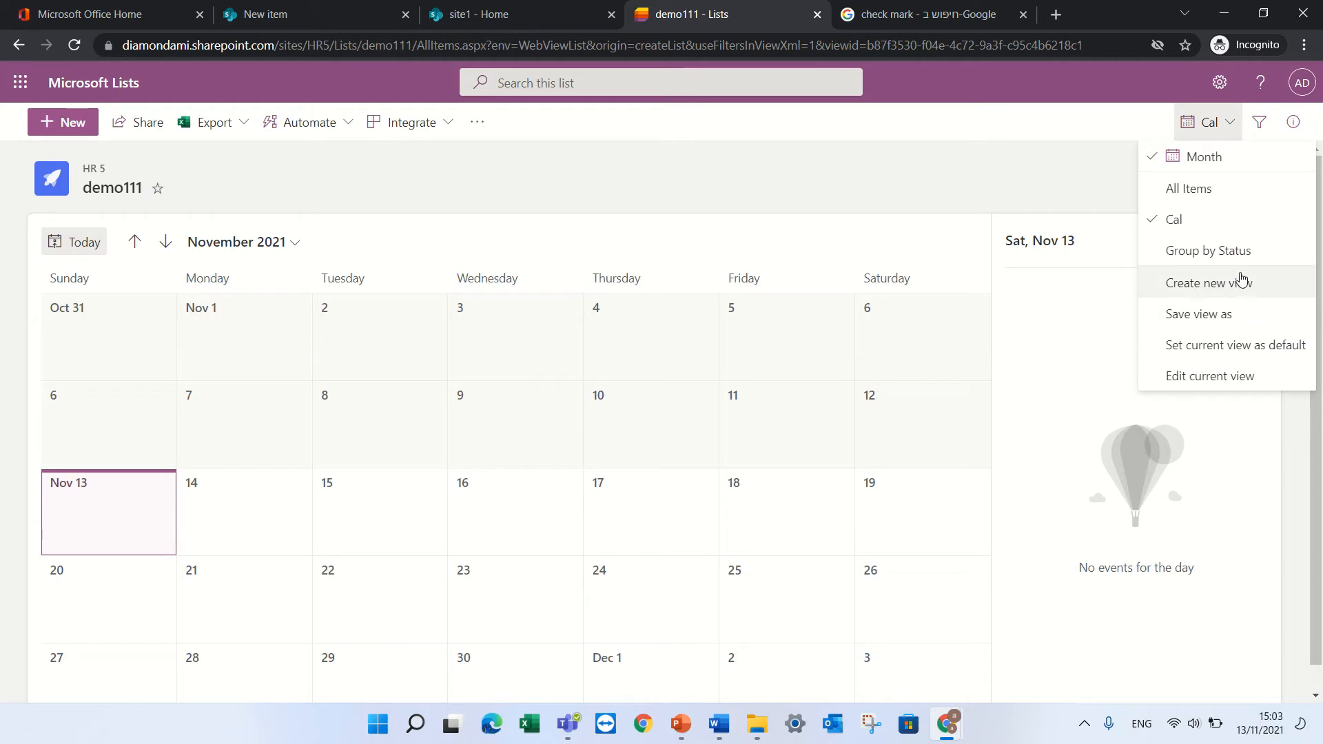
left_click(1203, 188)
Create a public gallery view named gal
left_click(1216, 133)
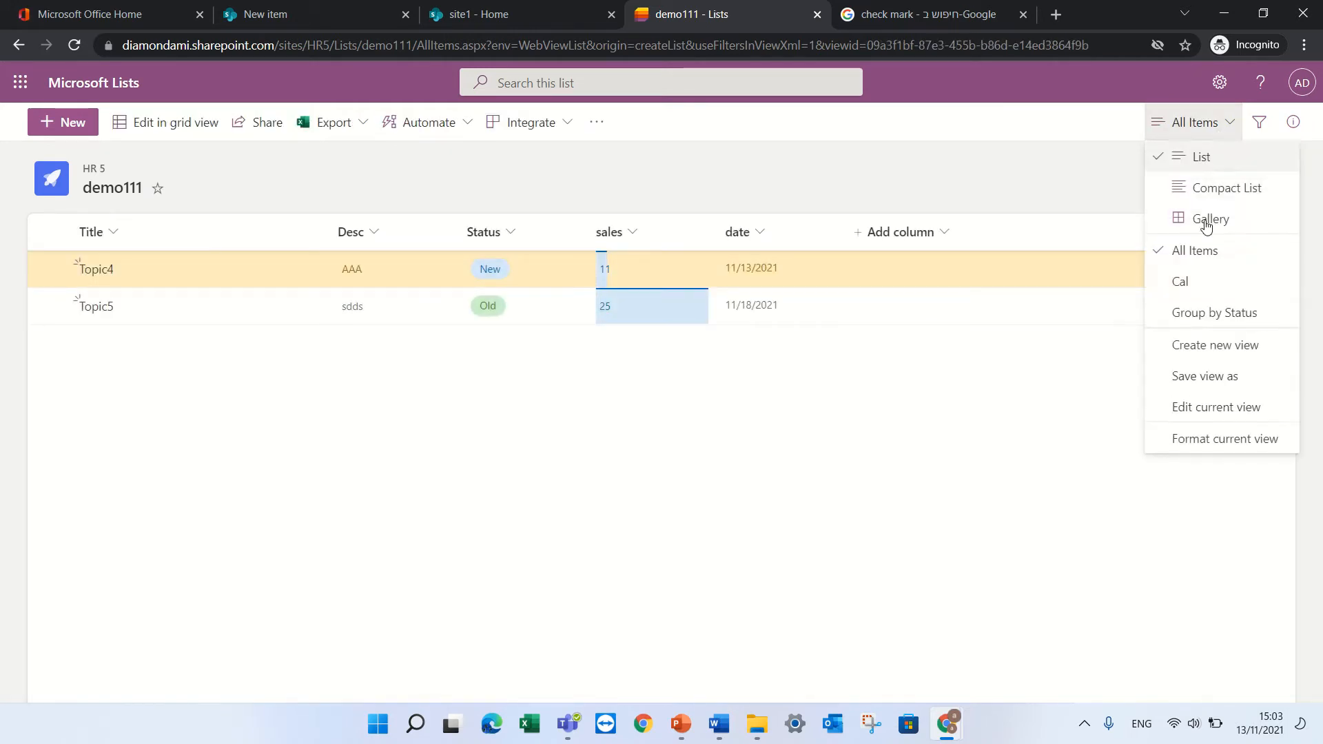
left_click(1223, 348)
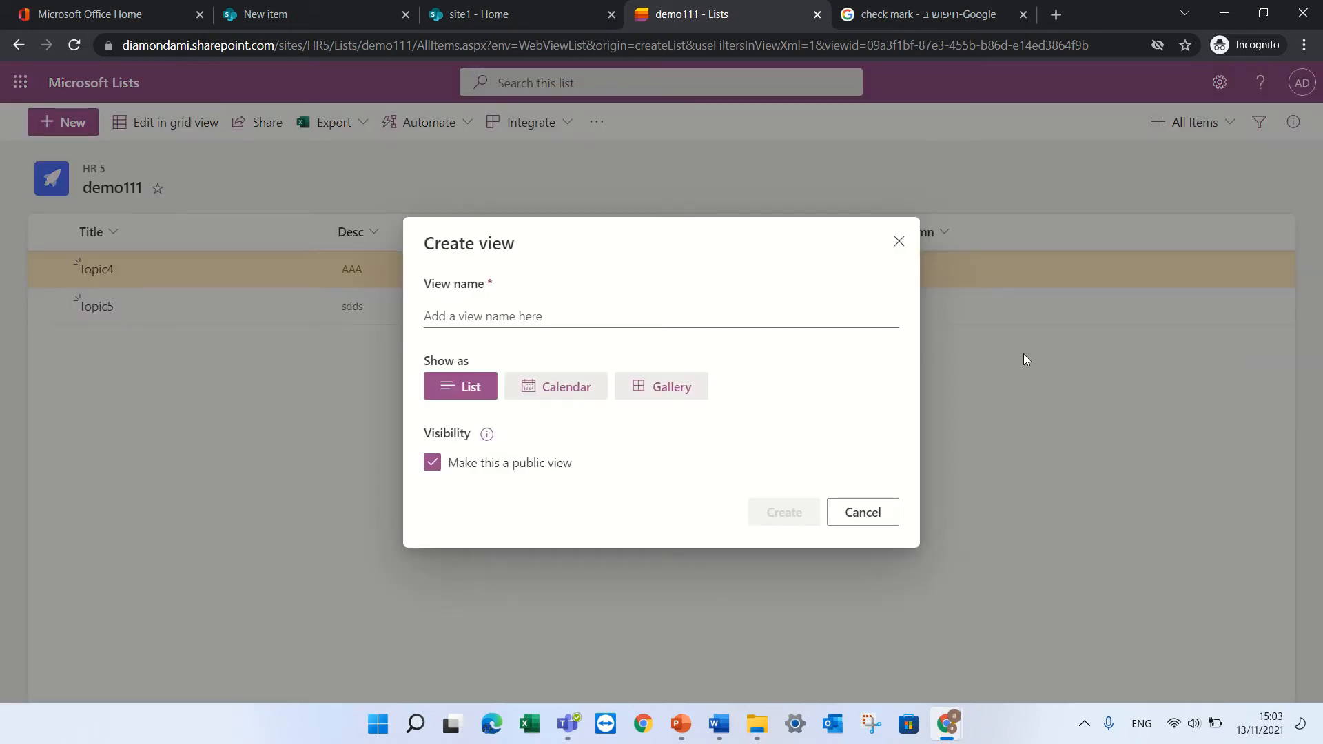
left_click(670, 389)
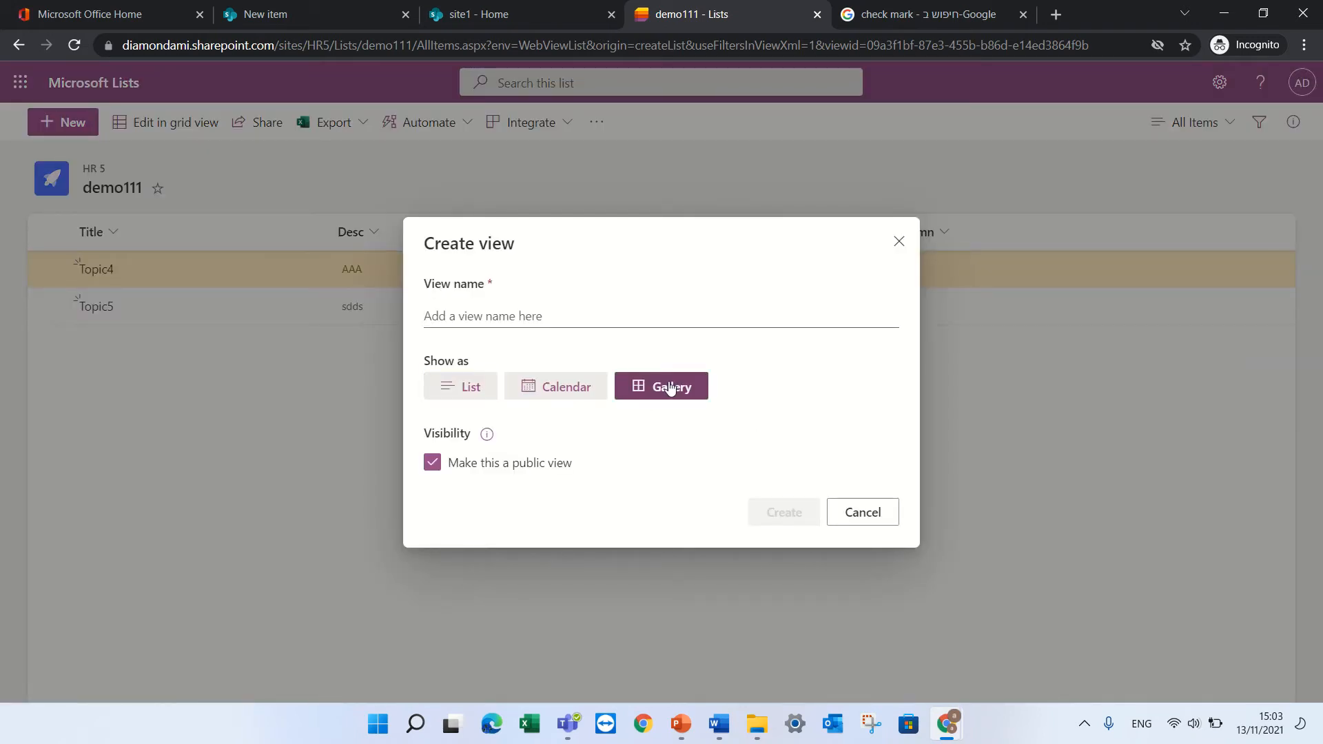
left_click(543, 316)
type("gal")
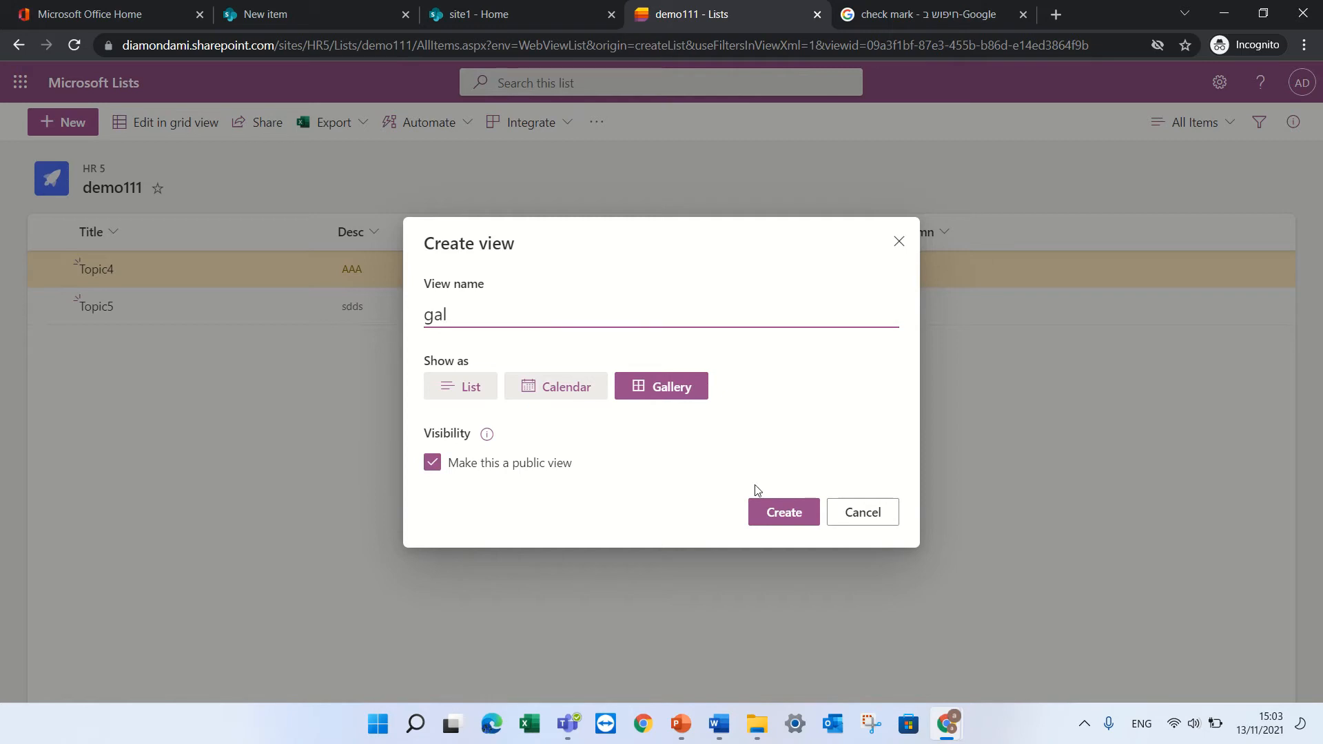
left_click(791, 513)
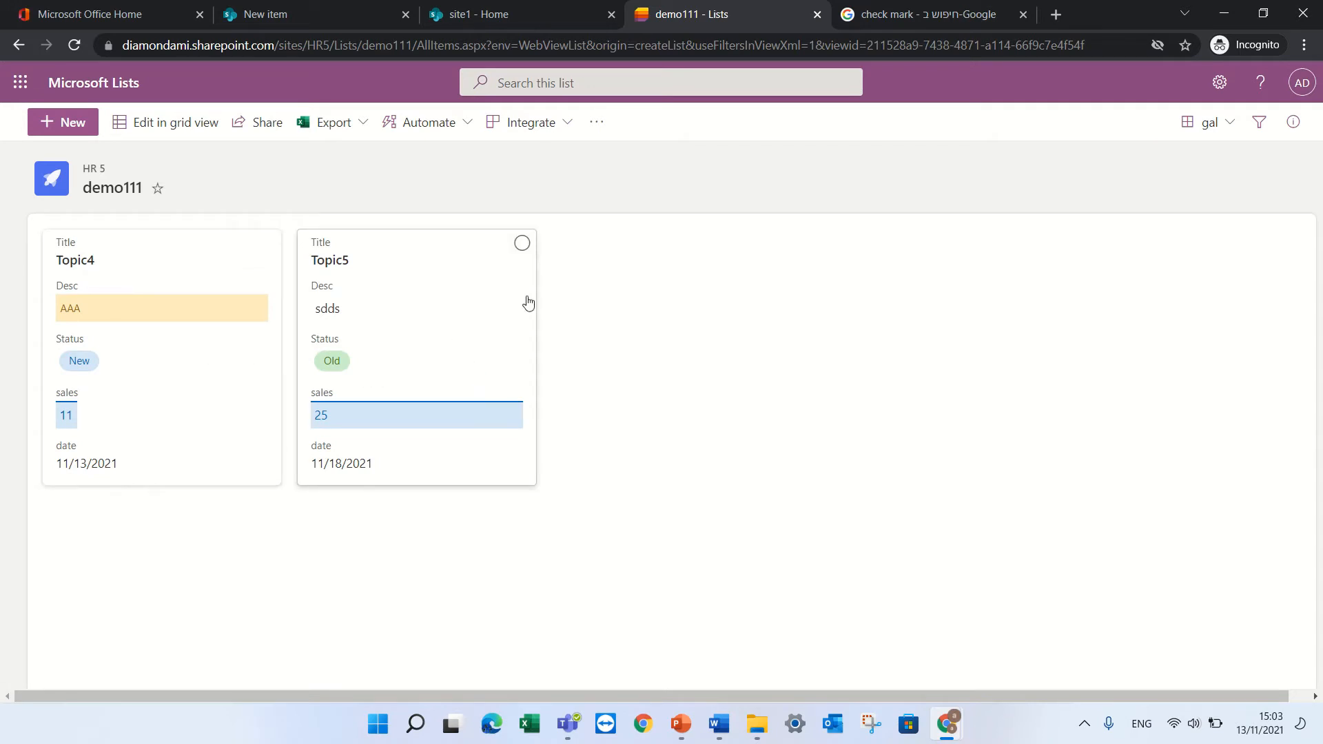
Open the card designer for the gal view and move the sales field above Desc on the cards
left_click(1239, 125)
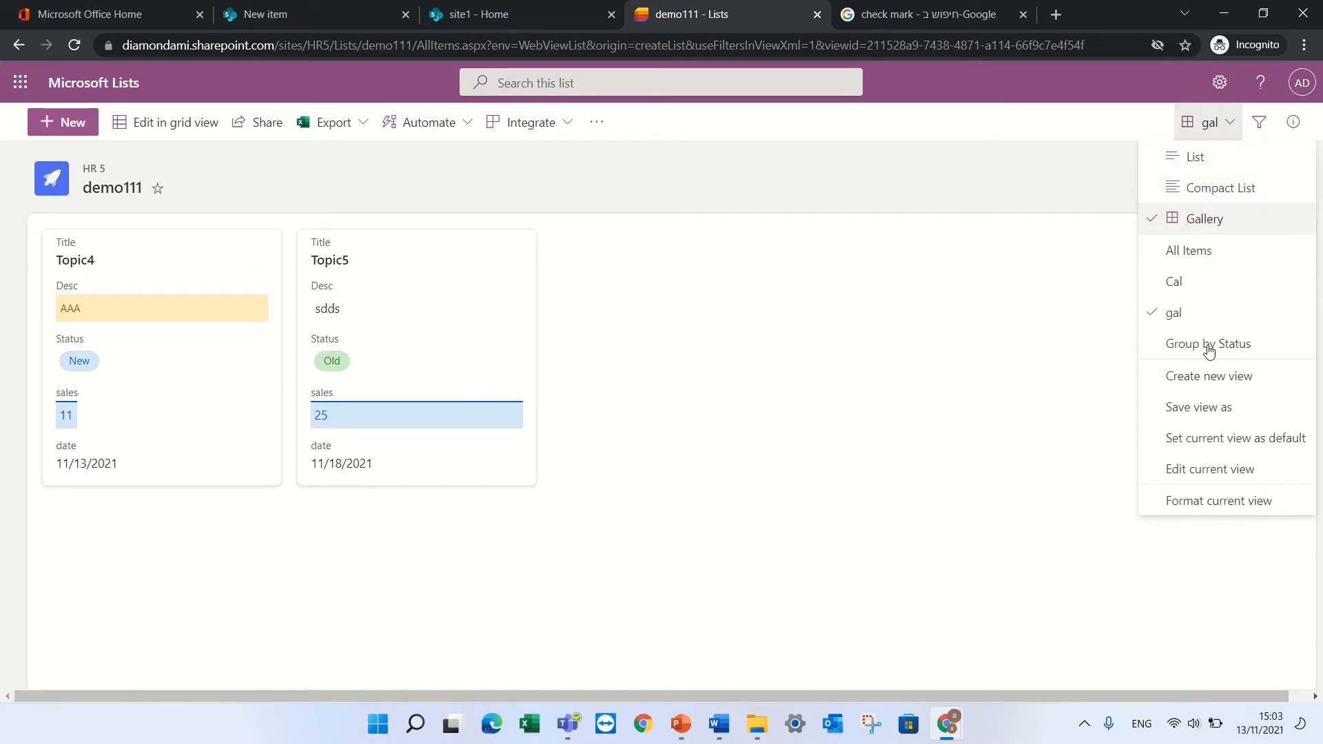
left_click(1213, 499)
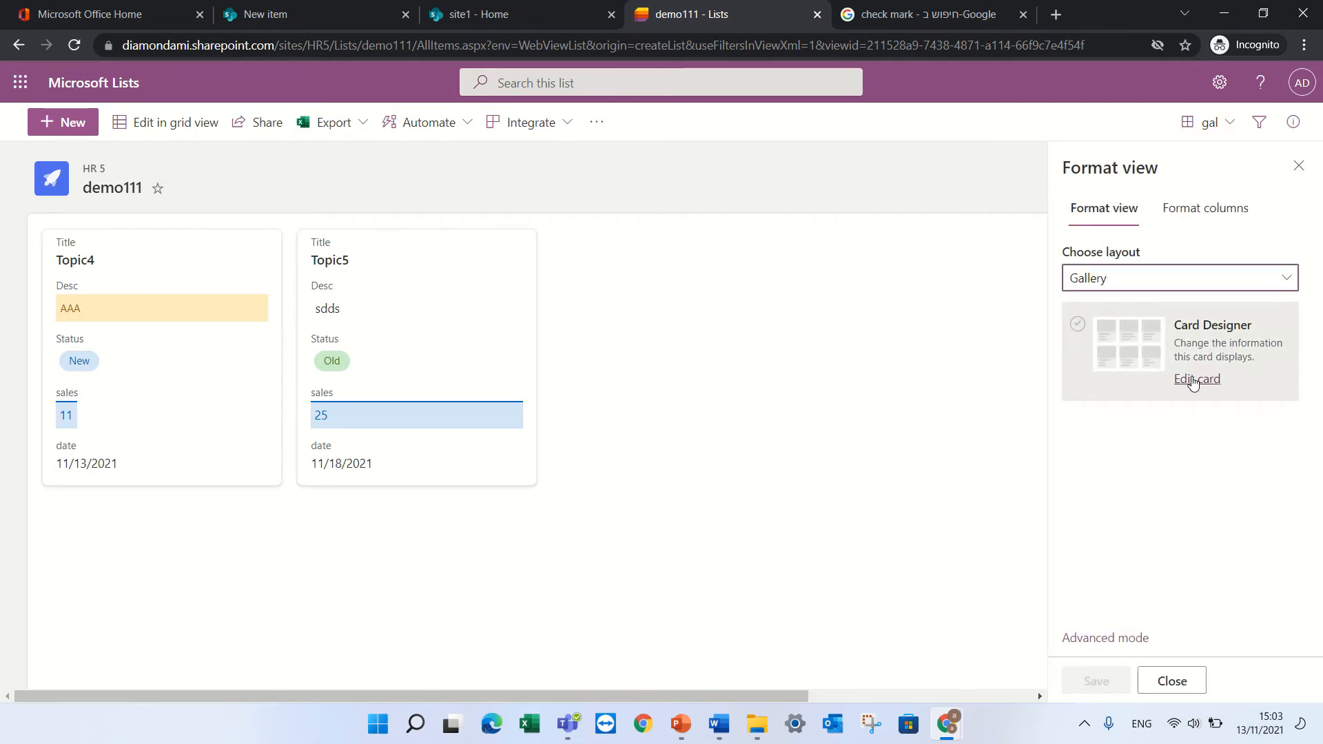
left_click(1193, 381)
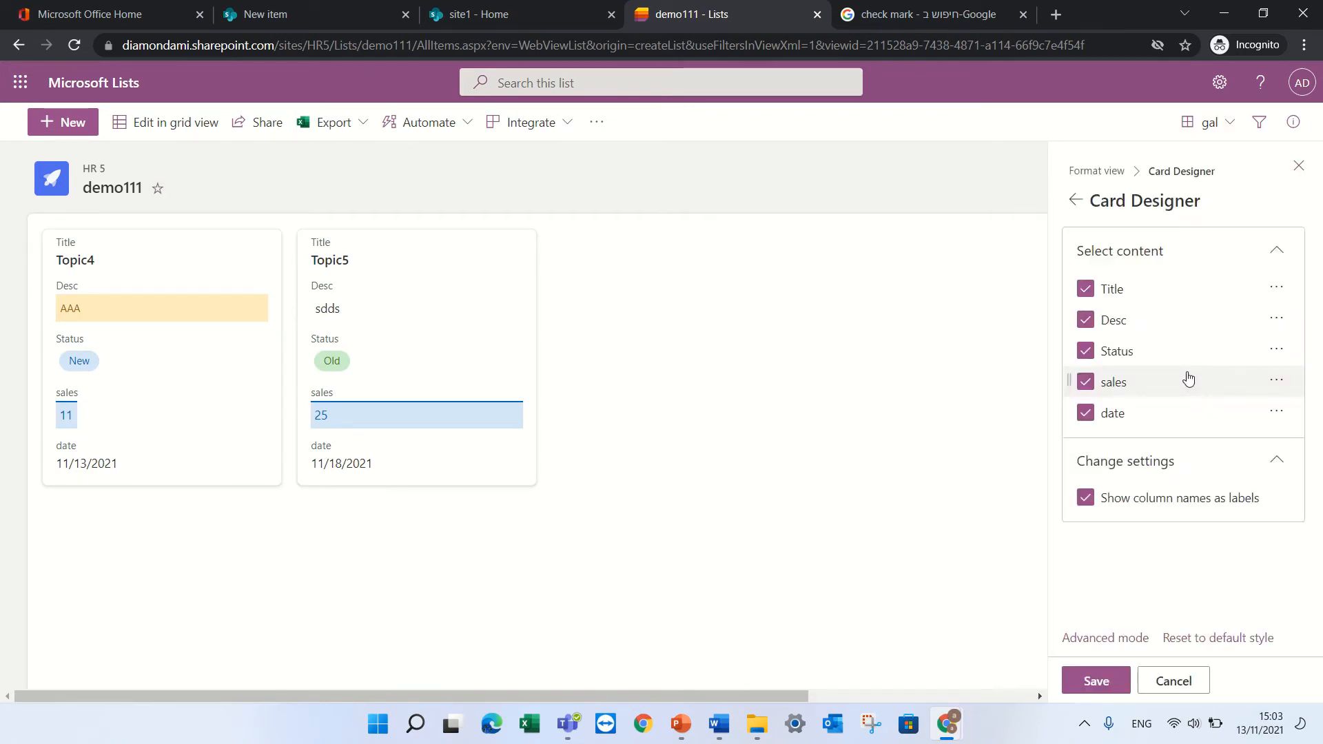
left_click(1087, 322)
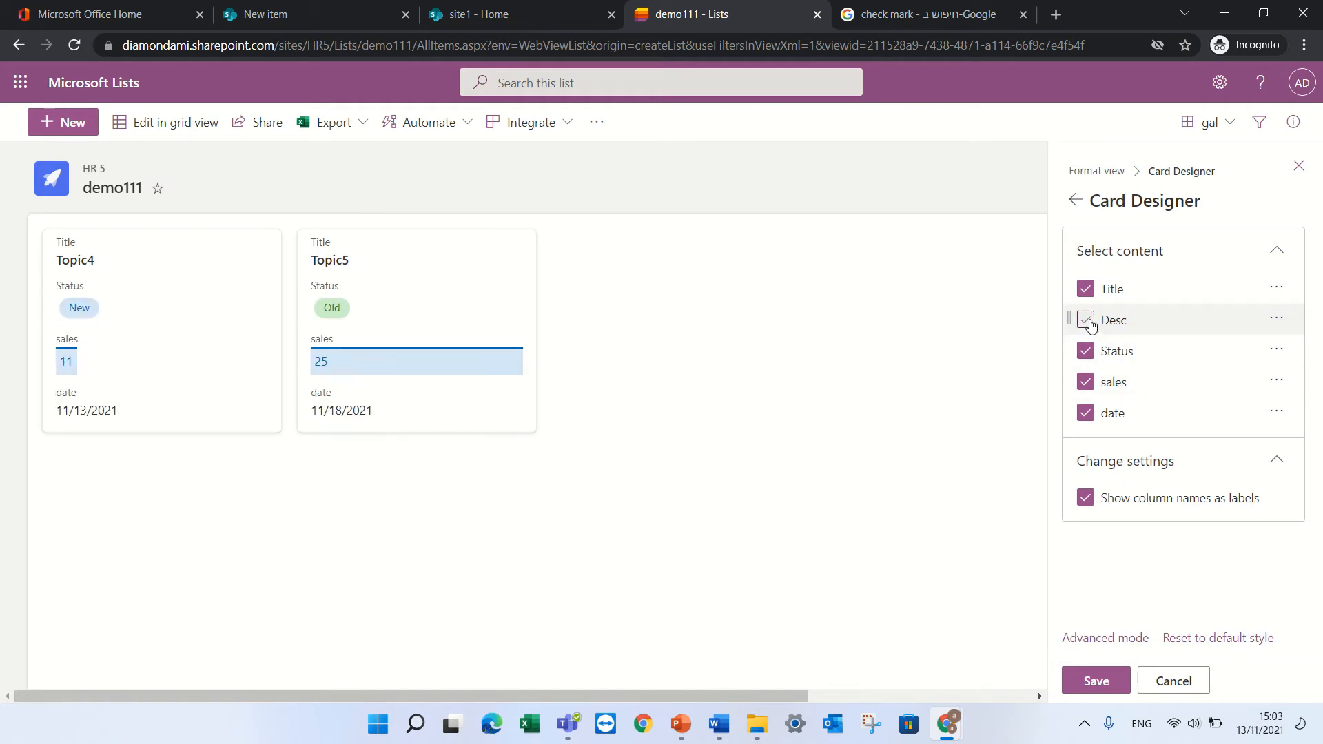
left_click(1087, 321)
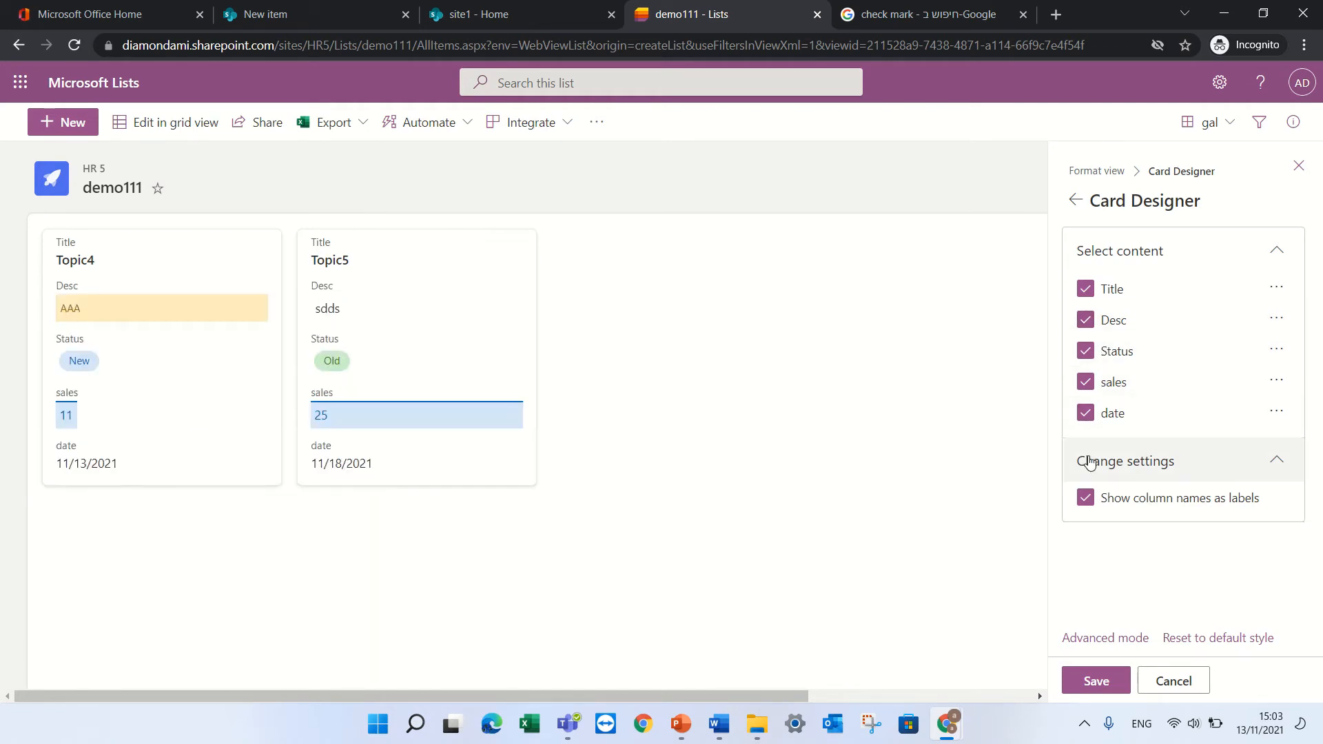
left_click_drag(1072, 387, 1072, 321)
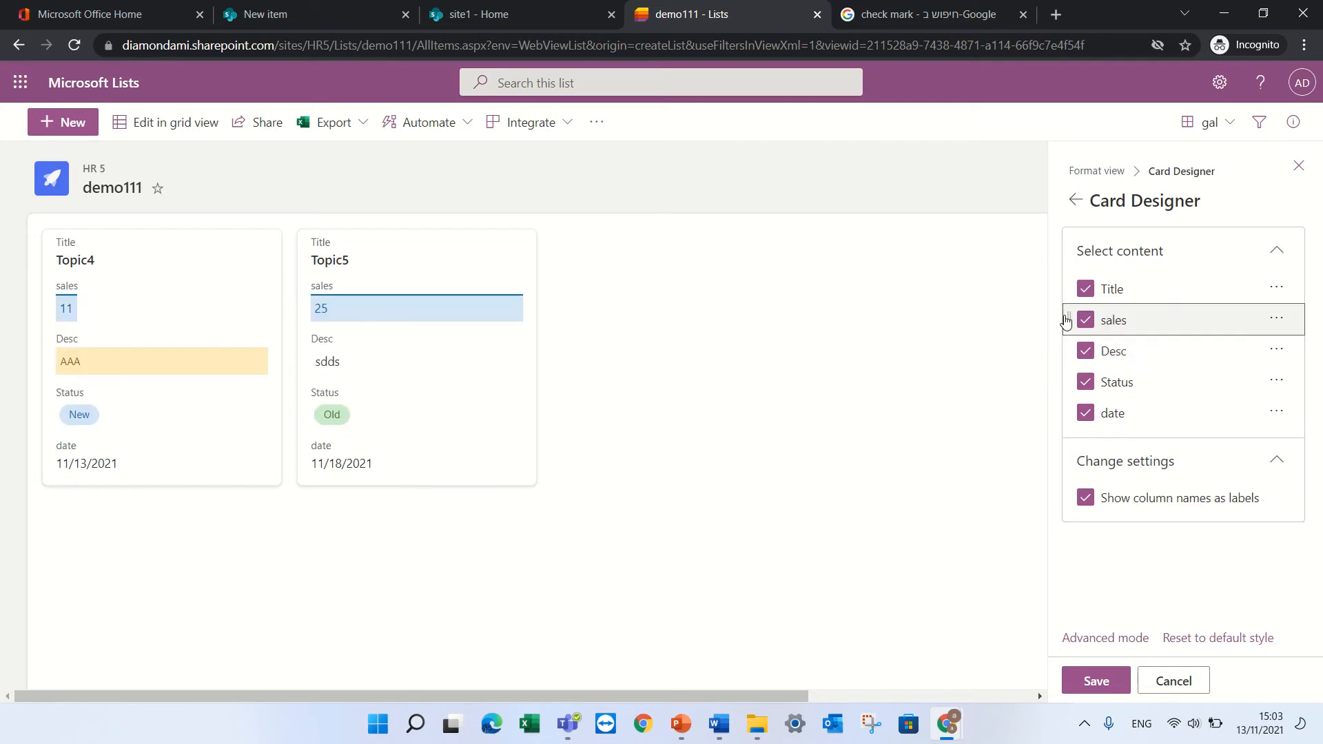
Try the cards without column names as labels and restore the labels
left_click(1088, 498)
left_click(1088, 499)
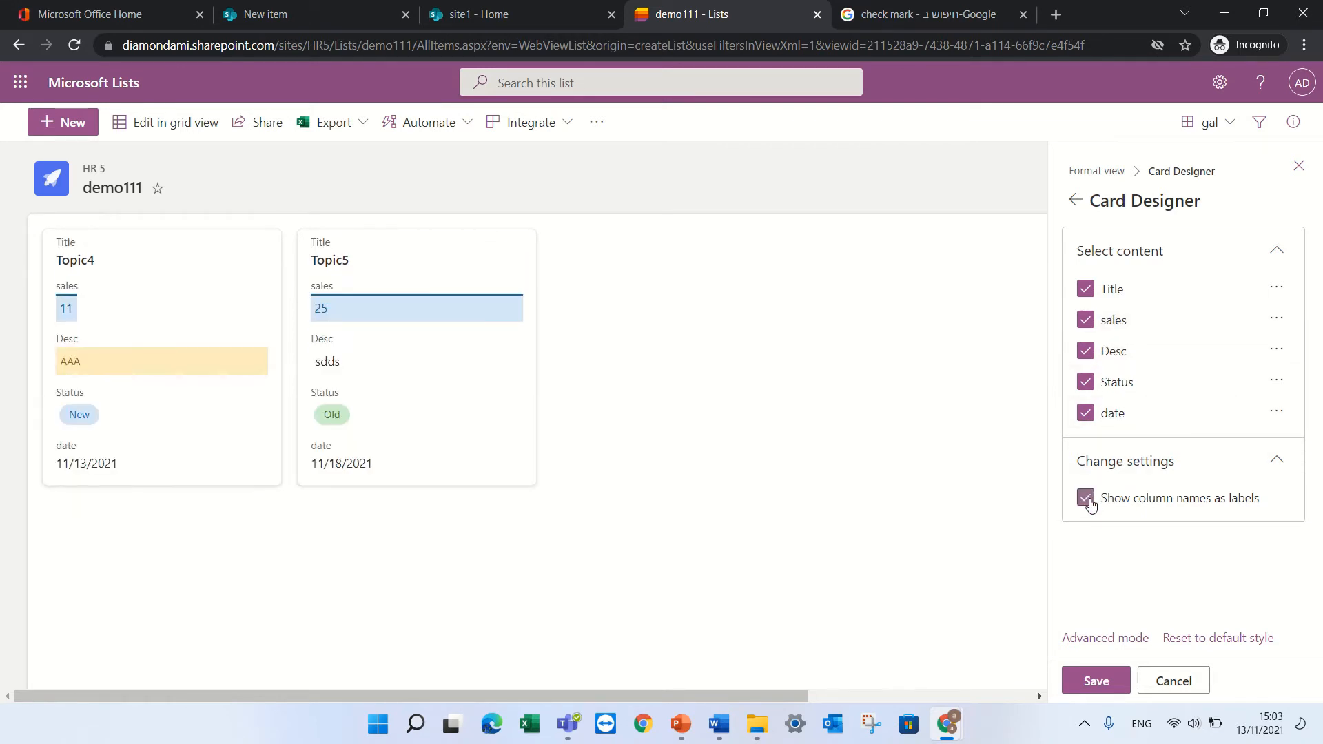
left_click(1087, 499)
left_click(1087, 498)
Hide the date field from the gallery cards, save the card design and close the designer
left_click(1085, 412)
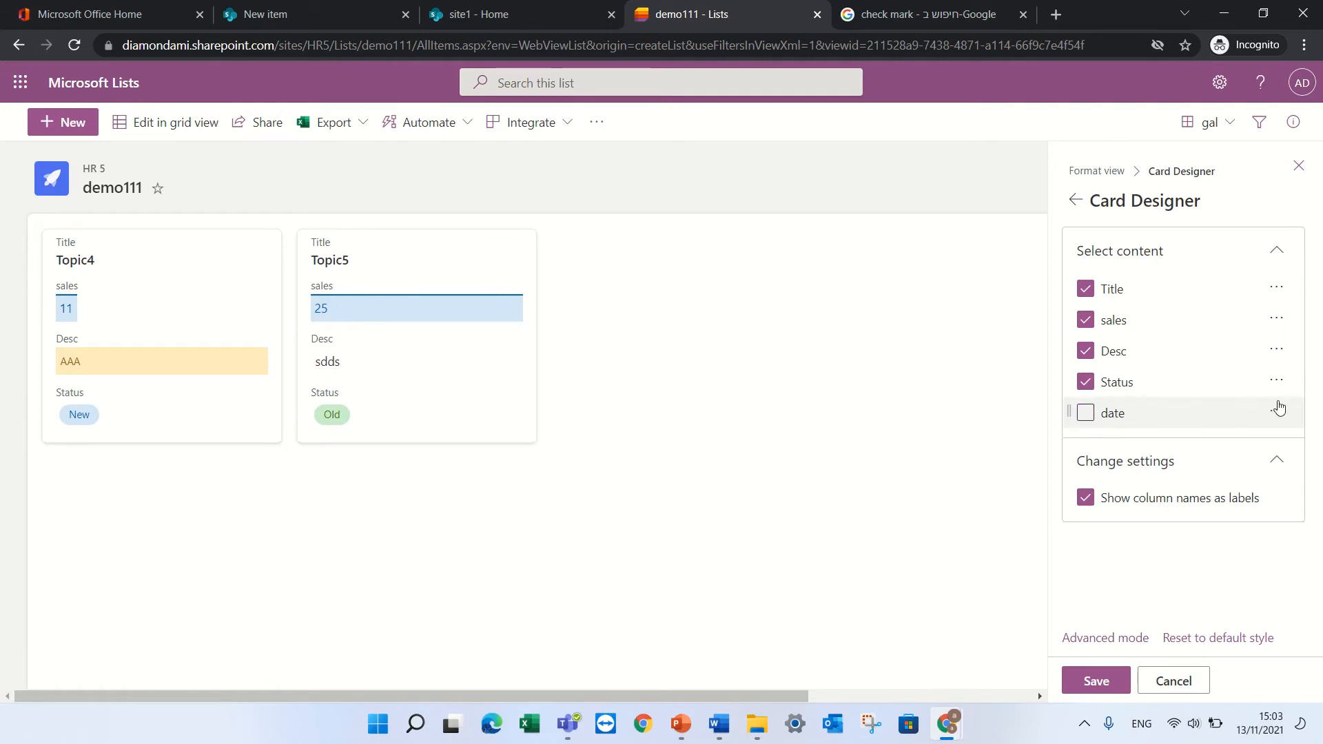
left_click(1277, 412)
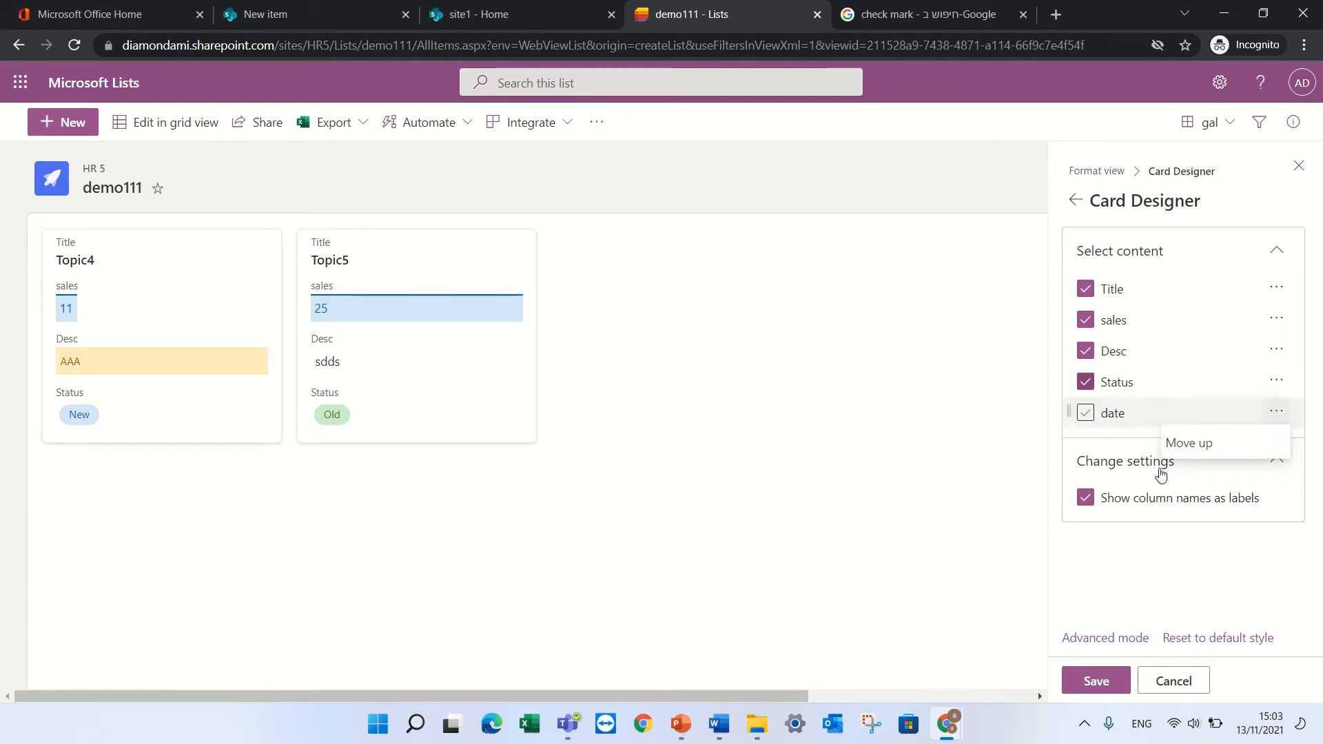
left_click(1100, 679)
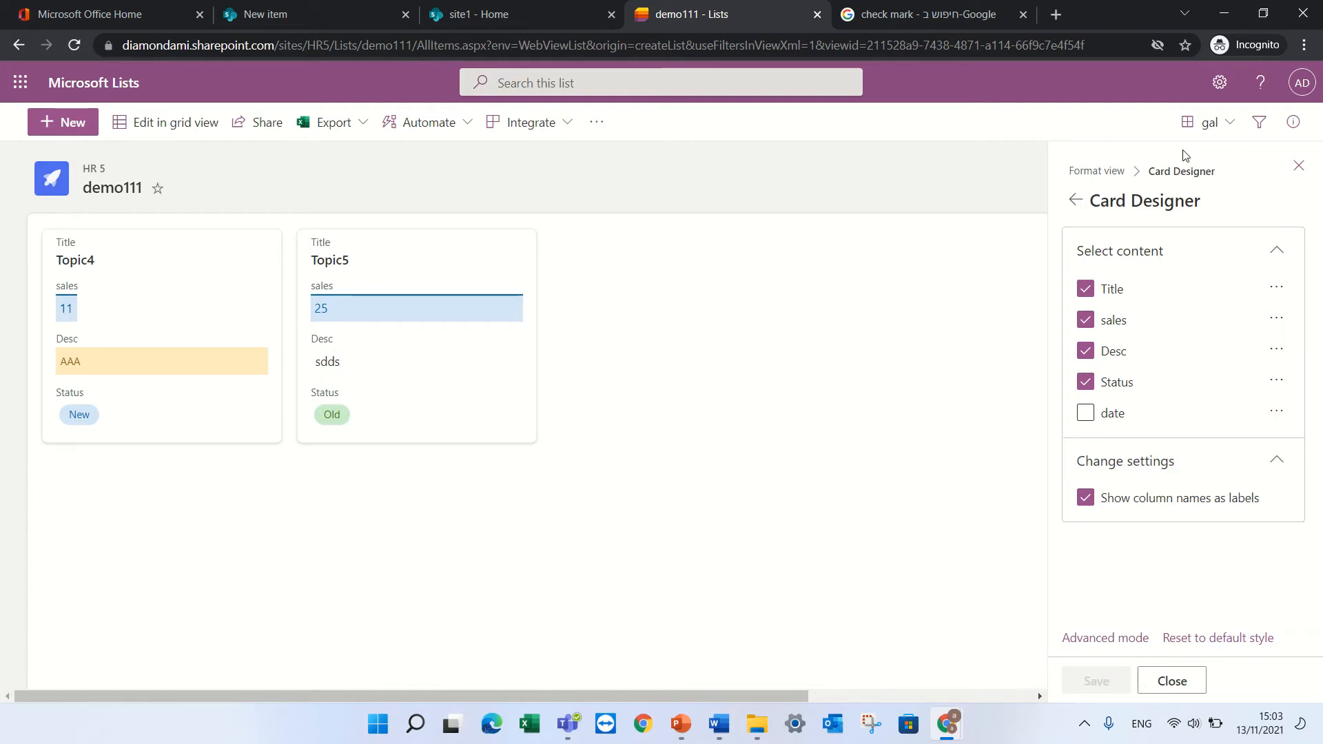
left_click(1298, 166)
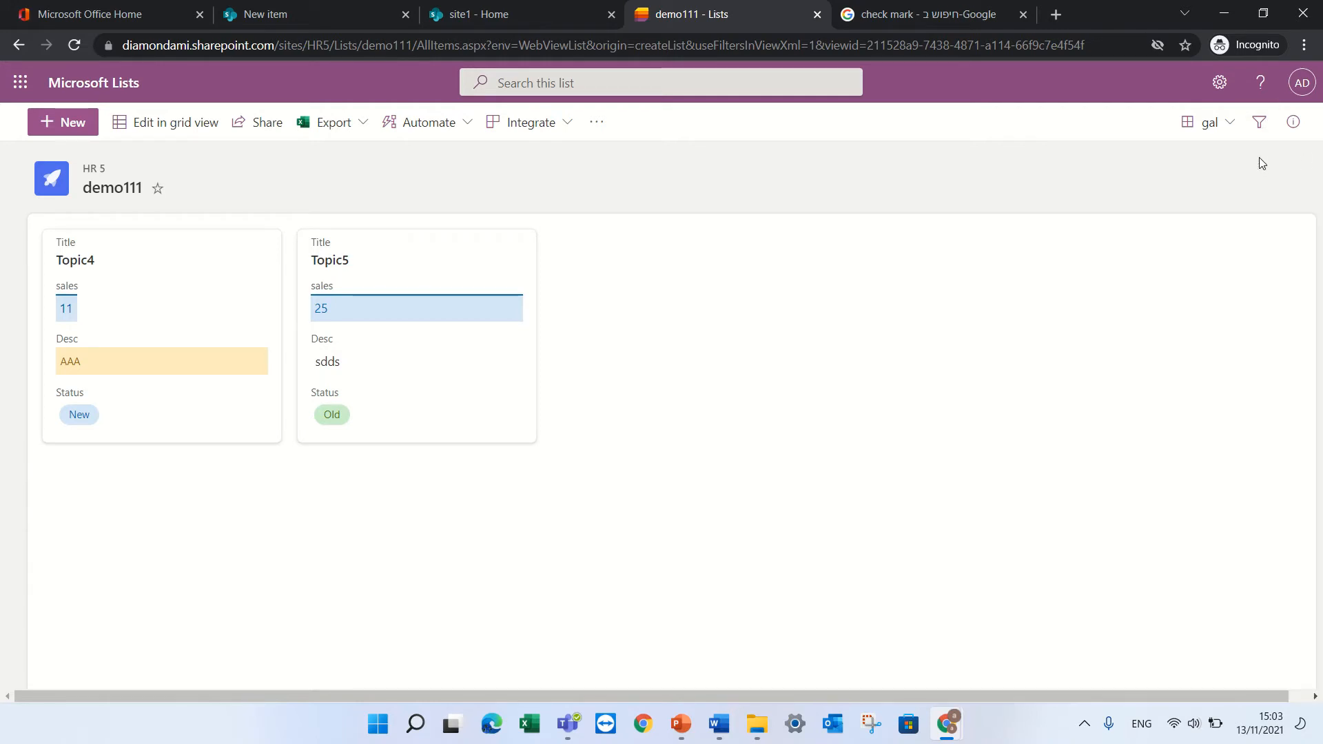
Switch the demo111 list back to the All Items view
left_click(1226, 135)
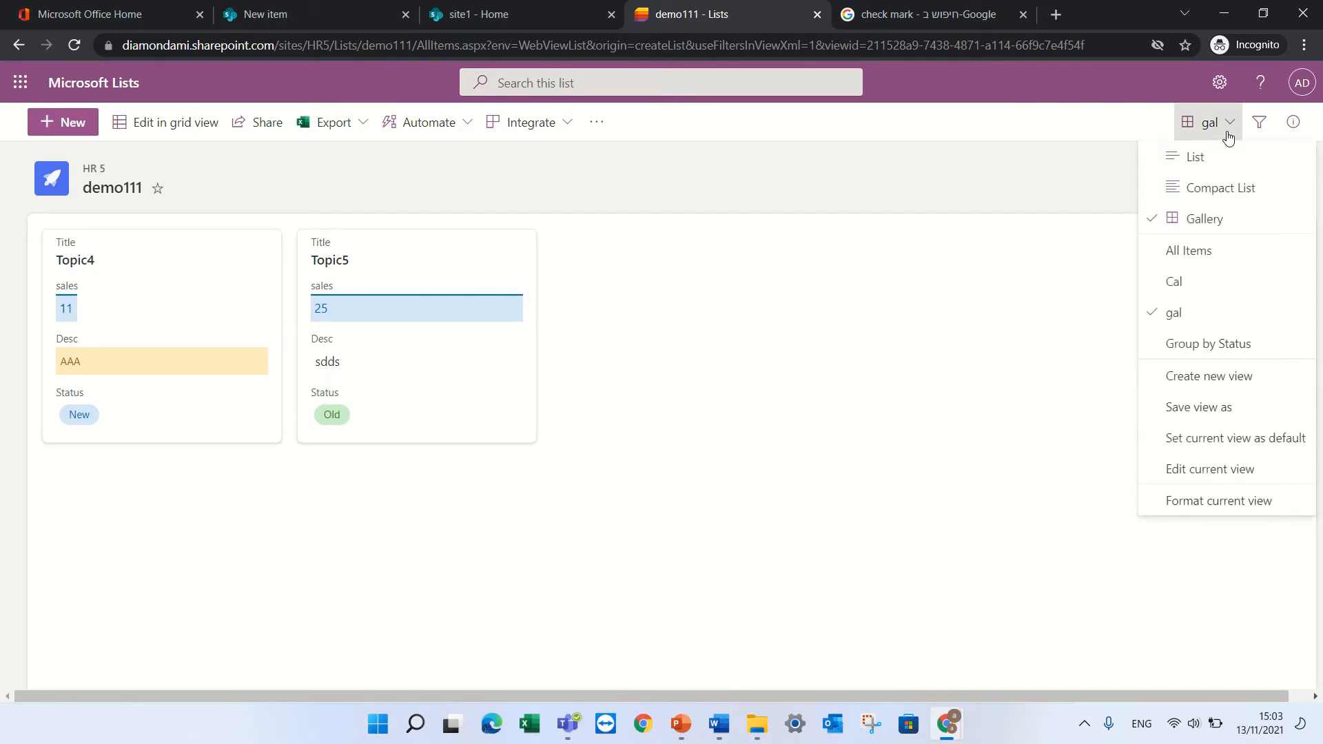
left_click(1189, 250)
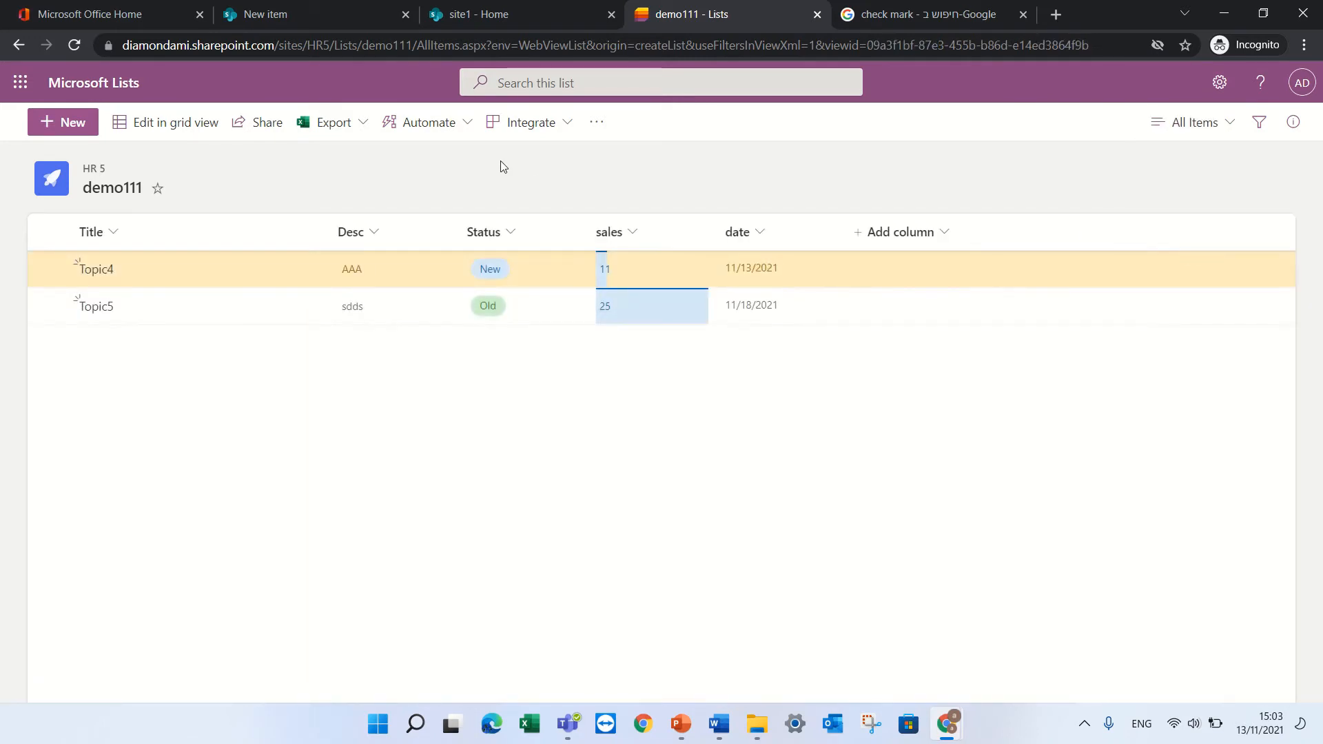
Examine the alert options for item changes in the list, including delivery method, change type and timing, without creating an alert
left_click(597, 122)
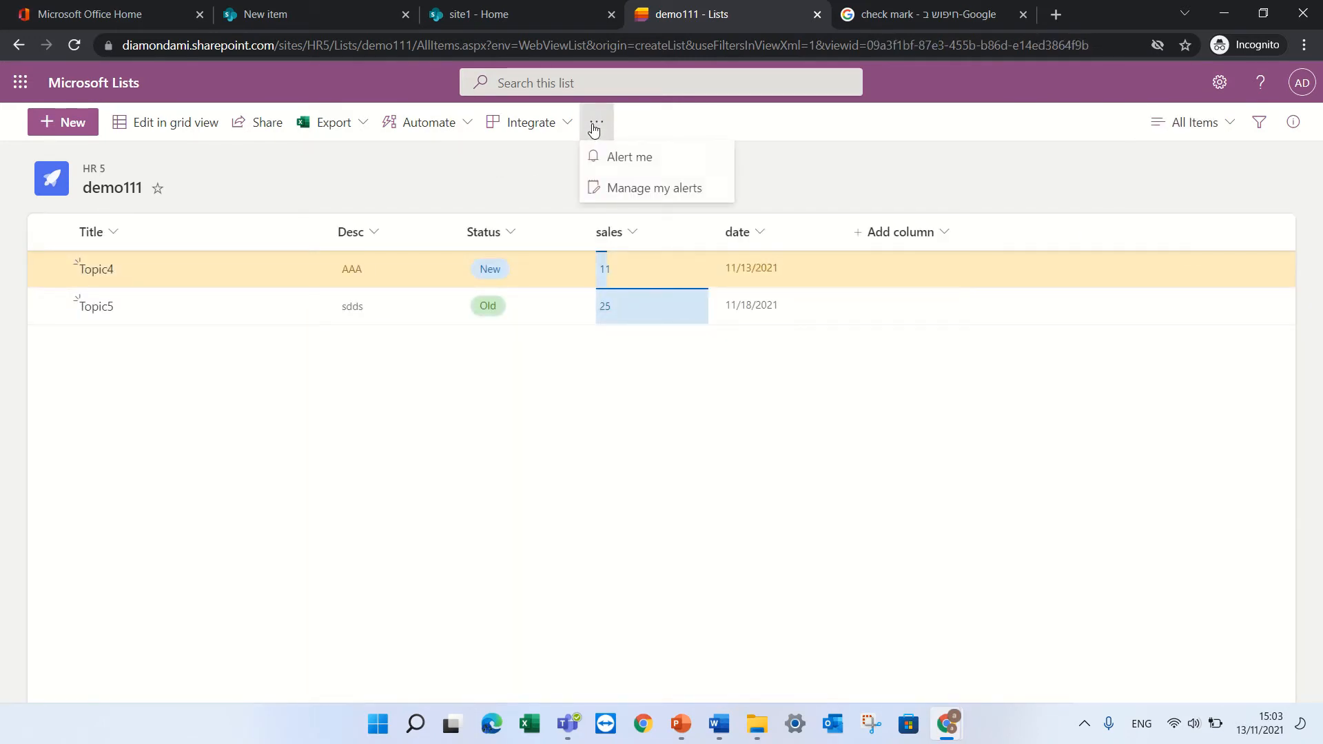
left_click(643, 157)
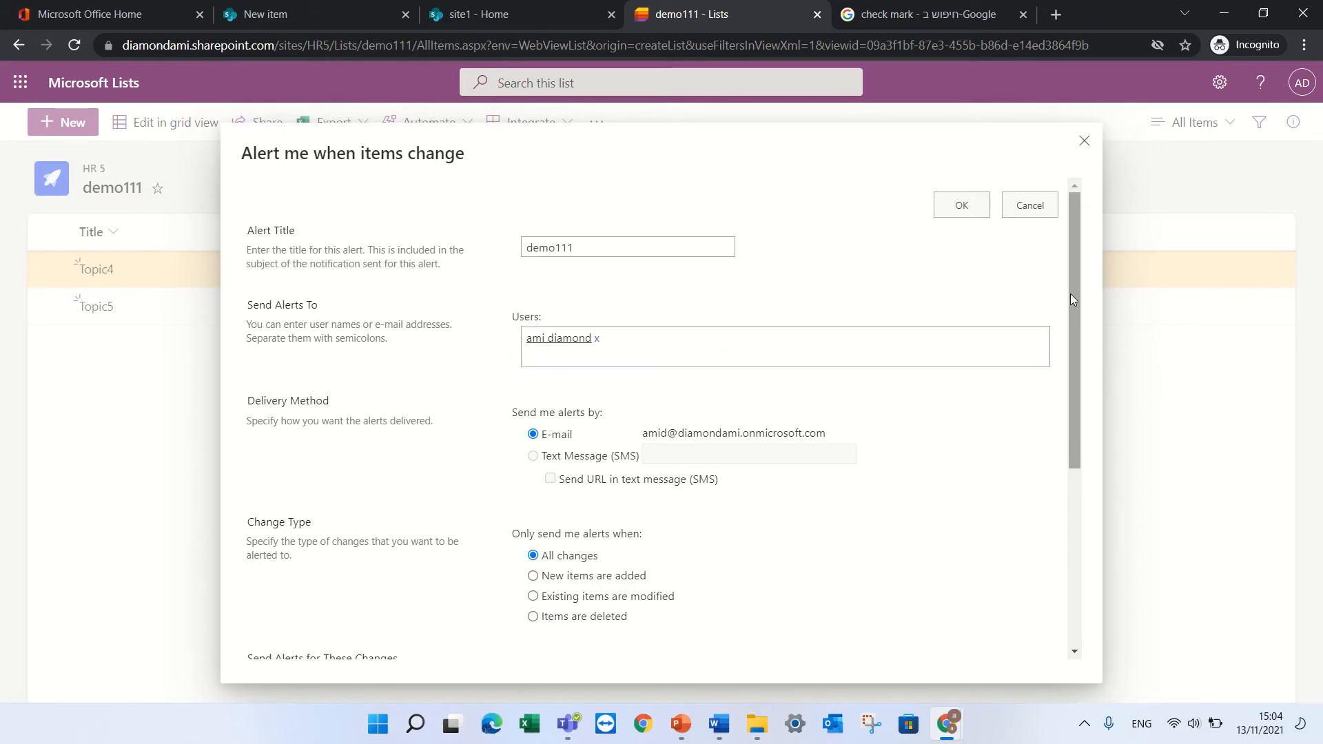
left_click_drag(1073, 294, 1074, 415)
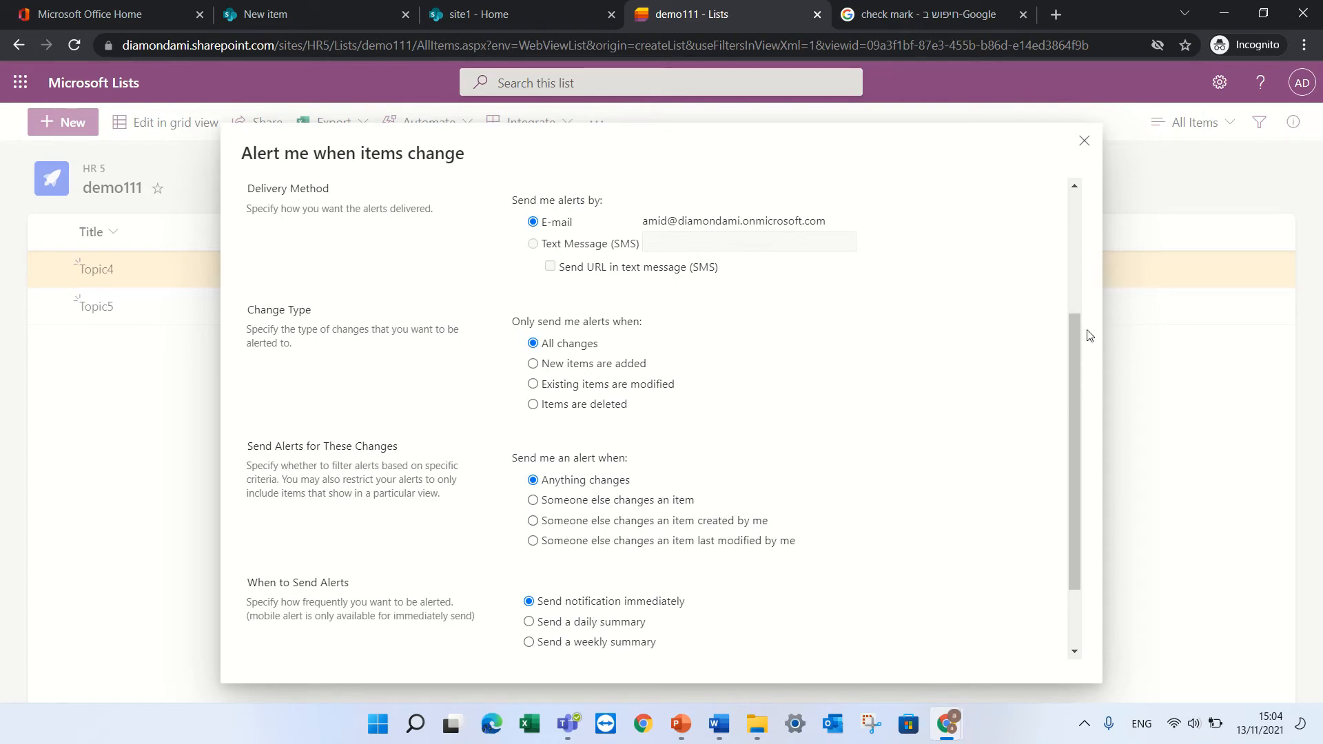
left_click(1084, 142)
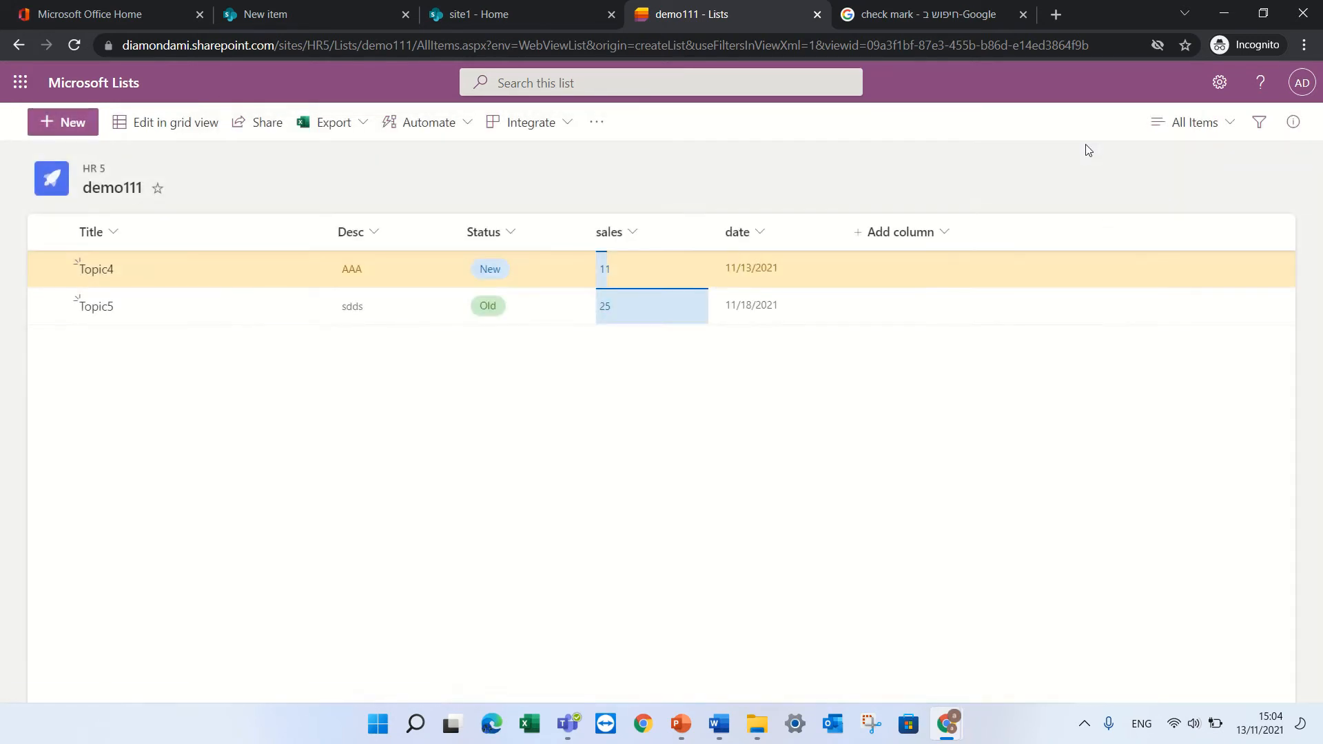
left_click(596, 124)
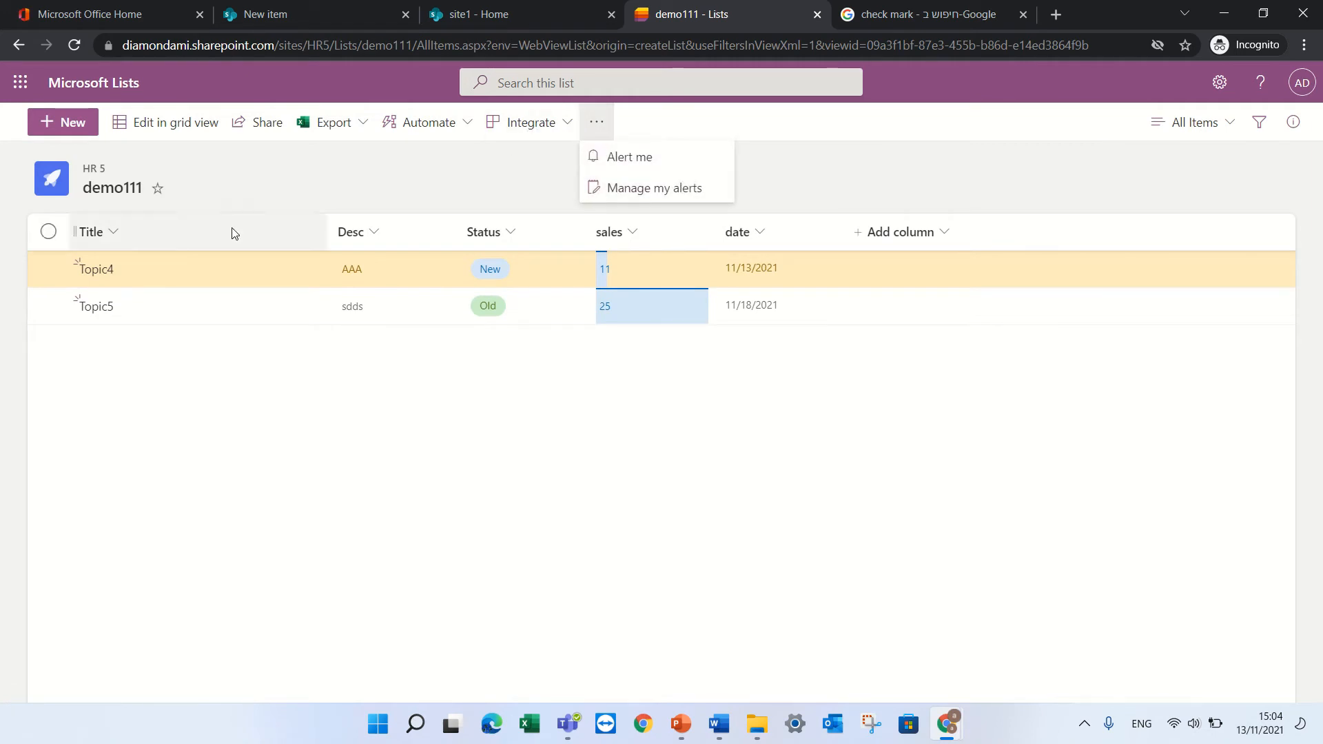
left_click(929, 148)
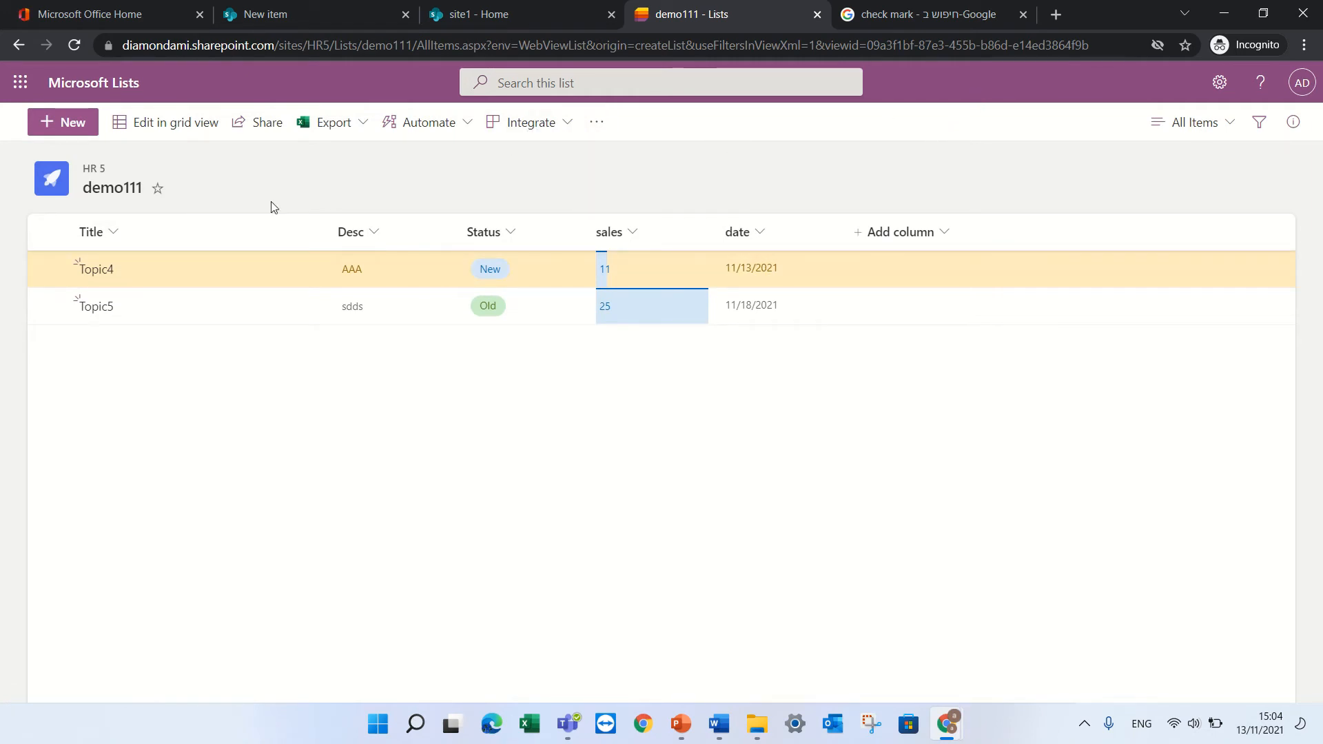
Start a notification rule for a column value change with the condition Status is Closed
left_click(466, 126)
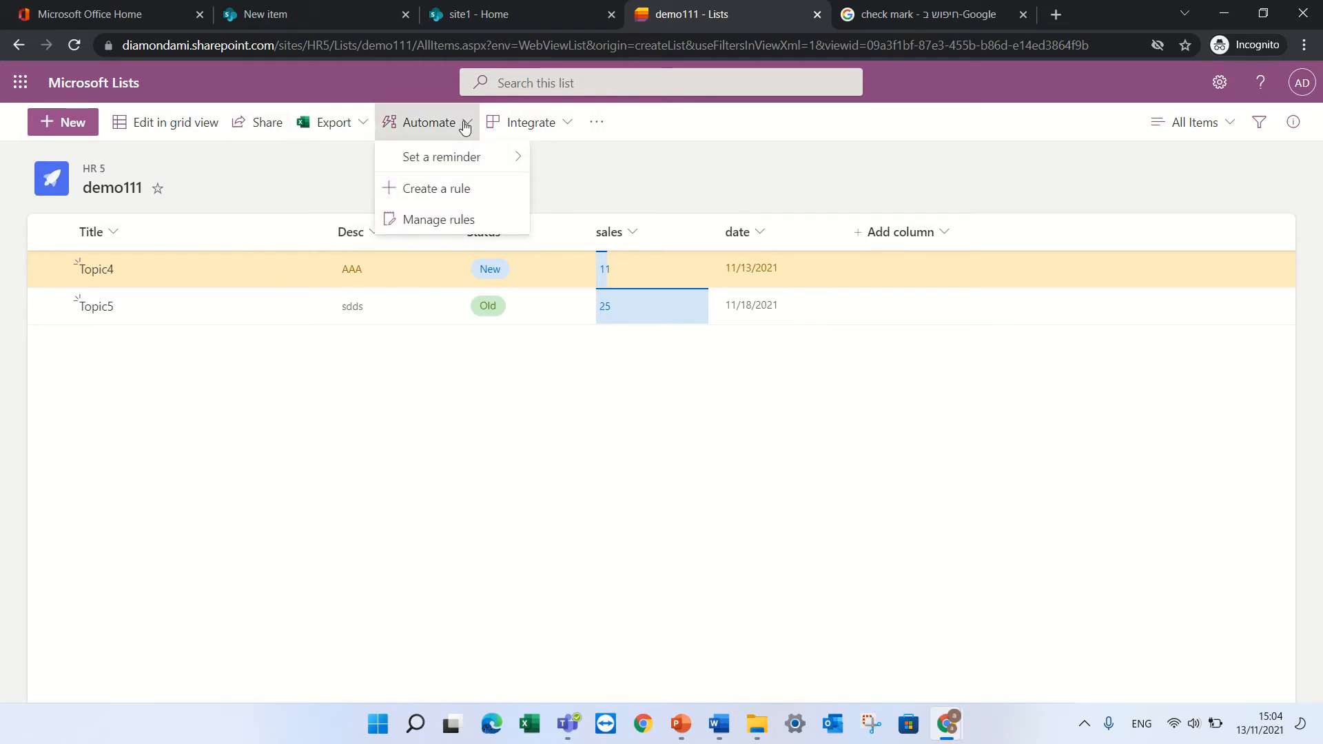
left_click(460, 186)
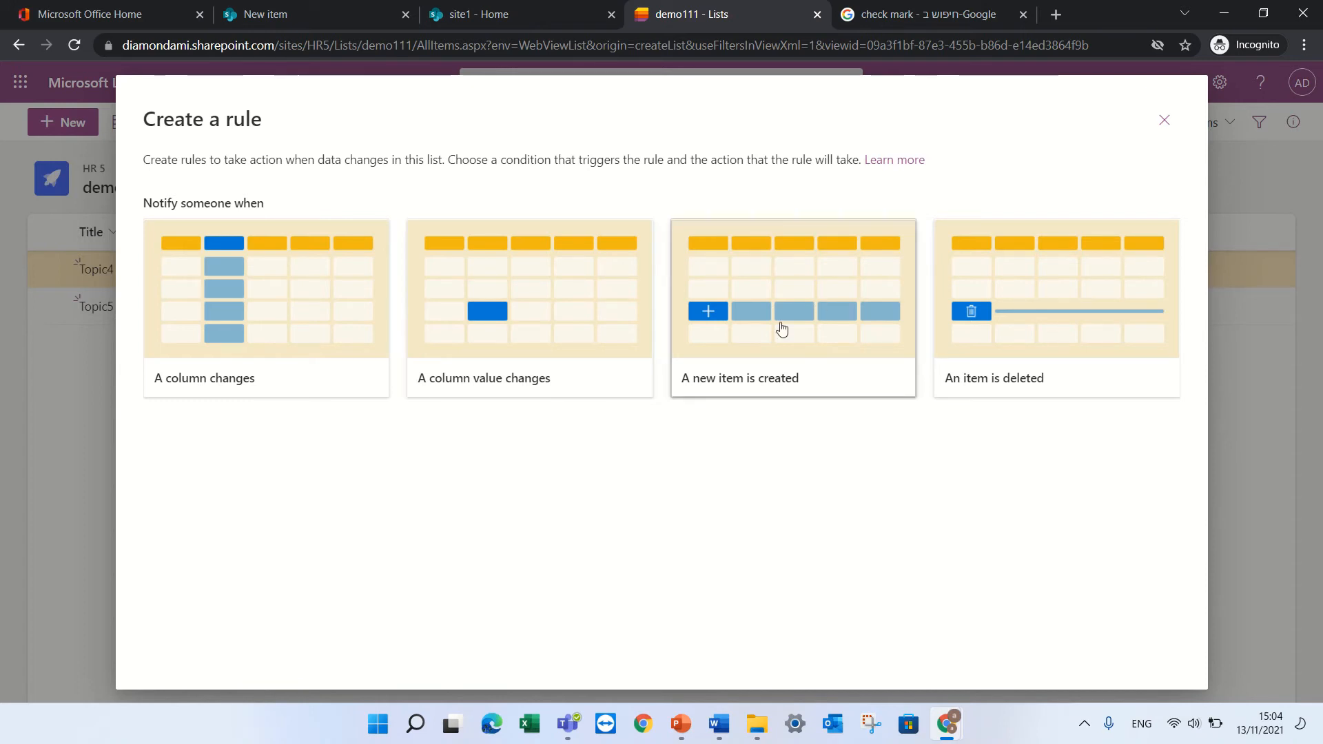
left_click(494, 298)
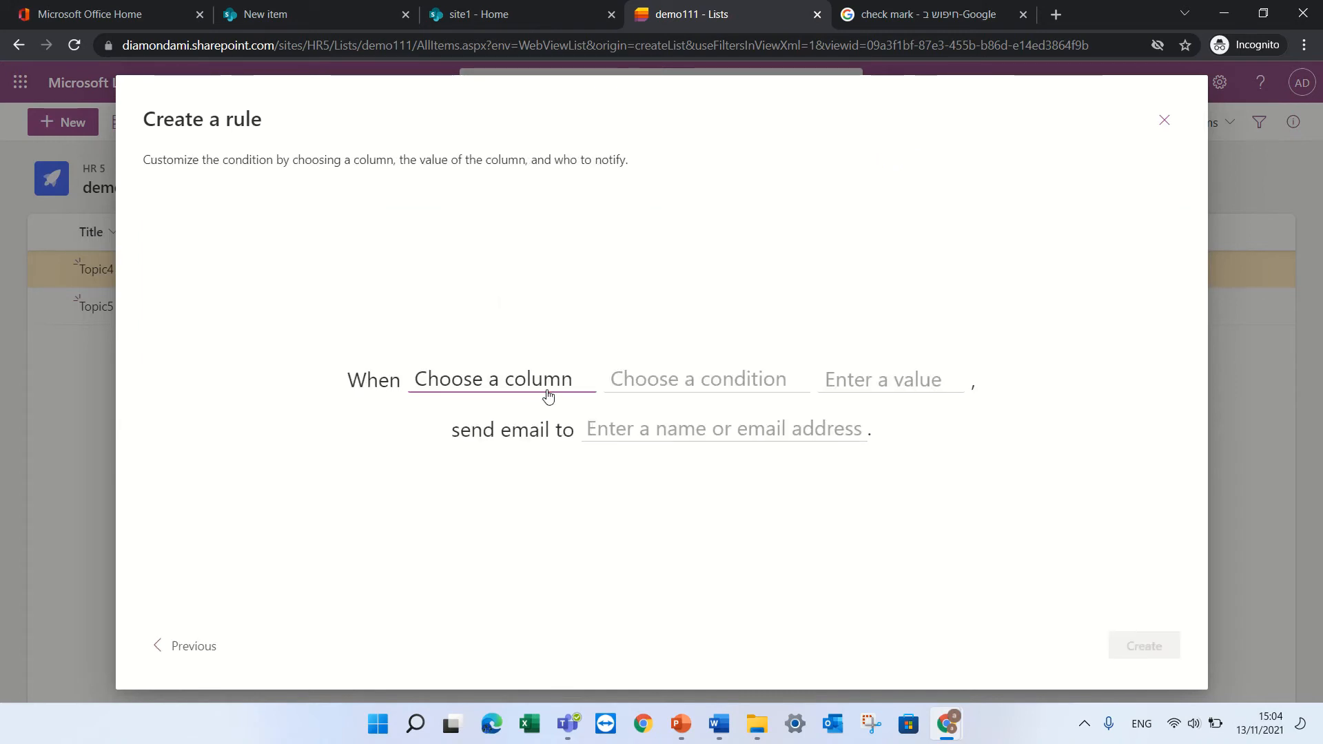
left_click(488, 377)
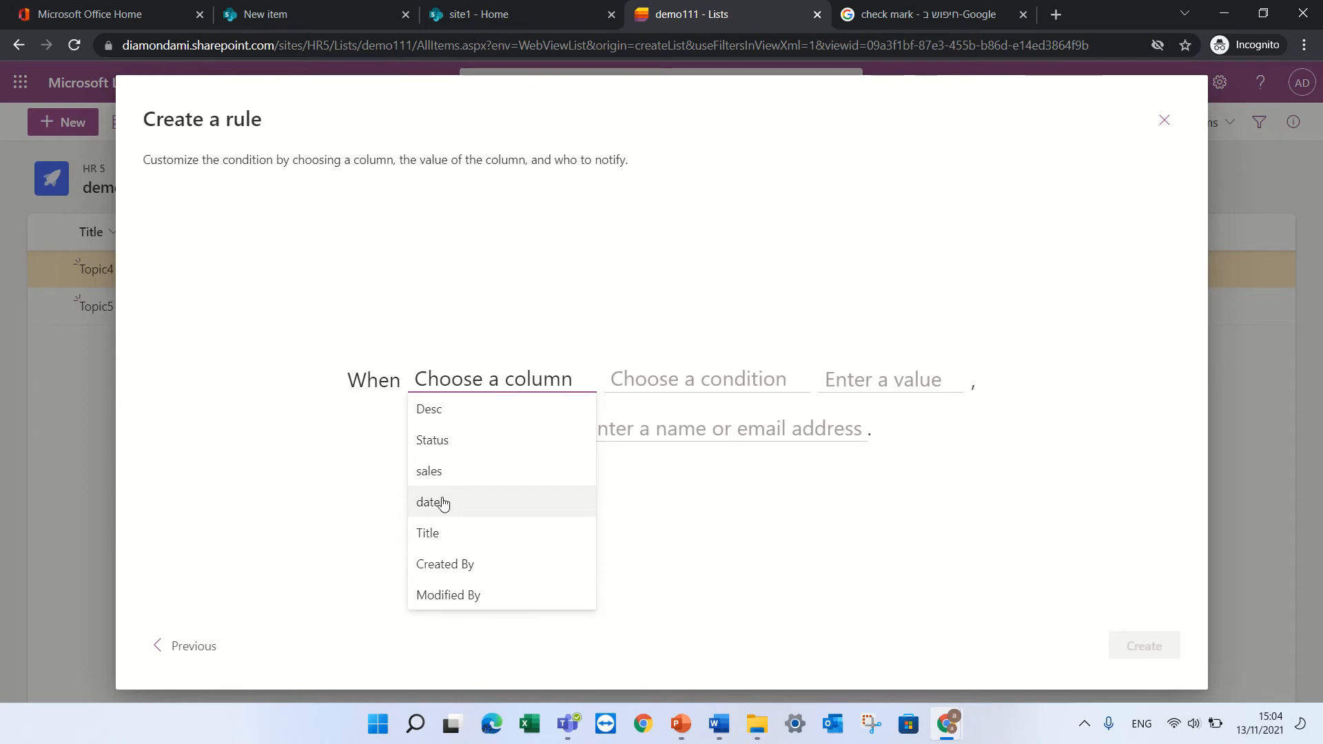
left_click(464, 449)
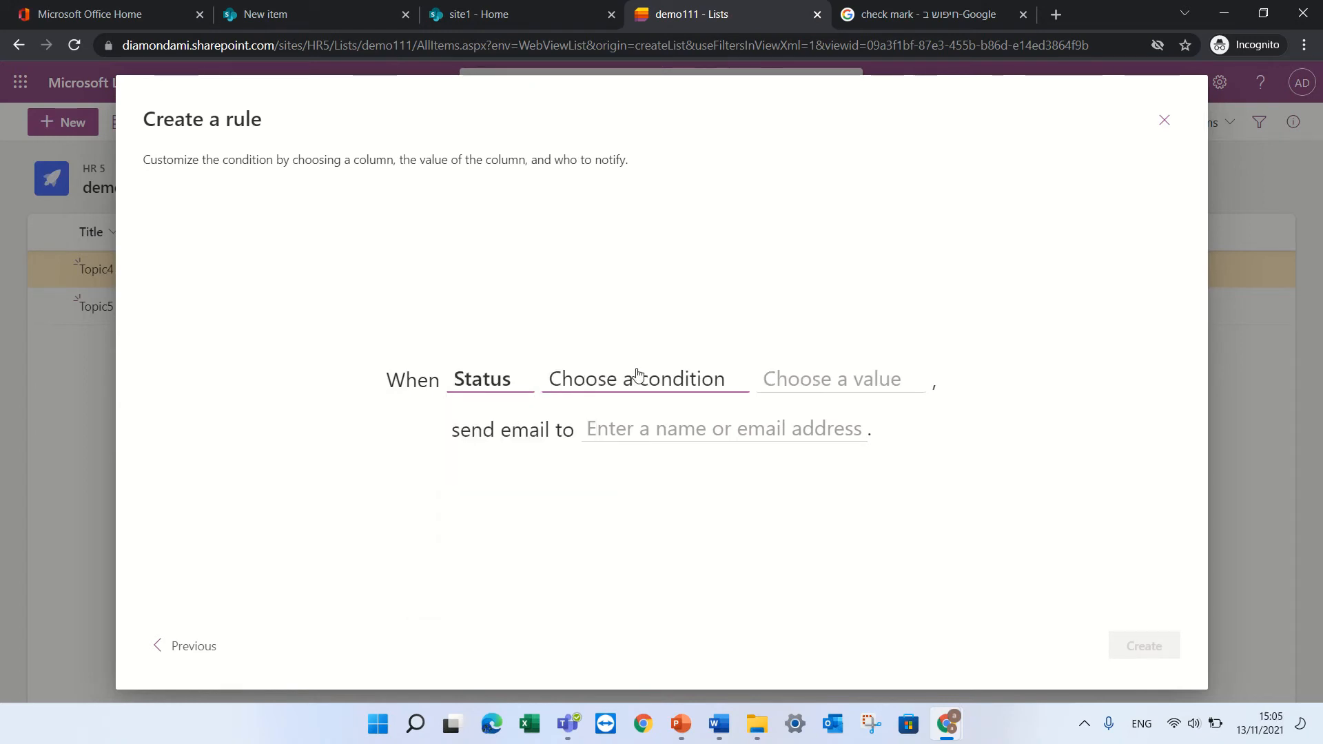
left_click(670, 386)
left_click(633, 409)
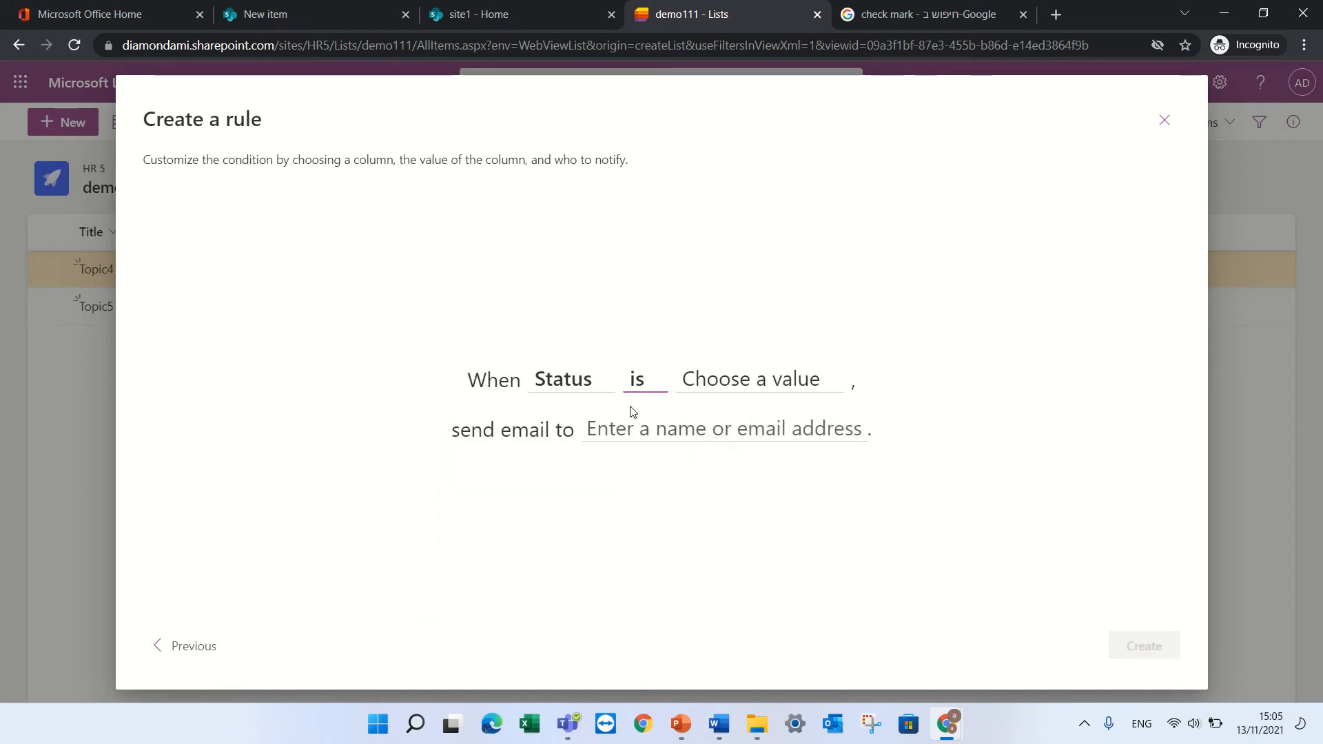
left_click(779, 388)
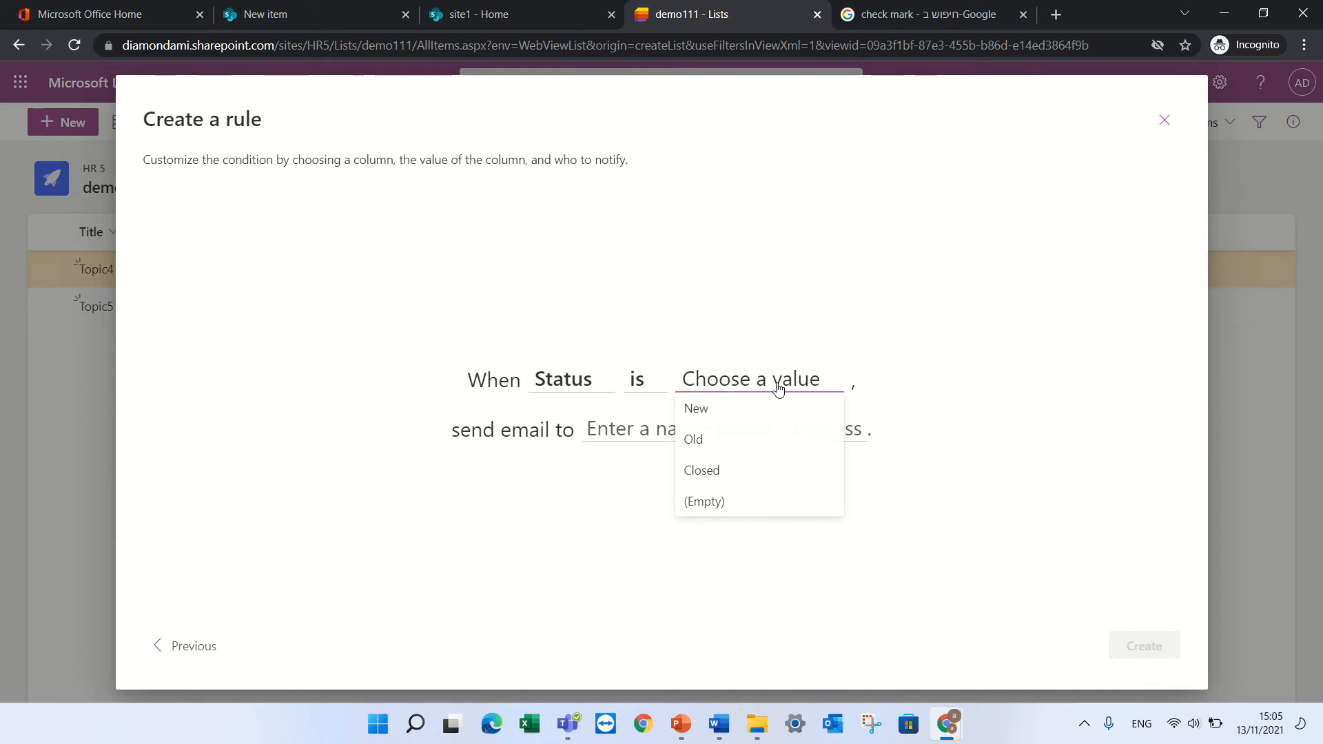
left_click(715, 471)
left_click(615, 434)
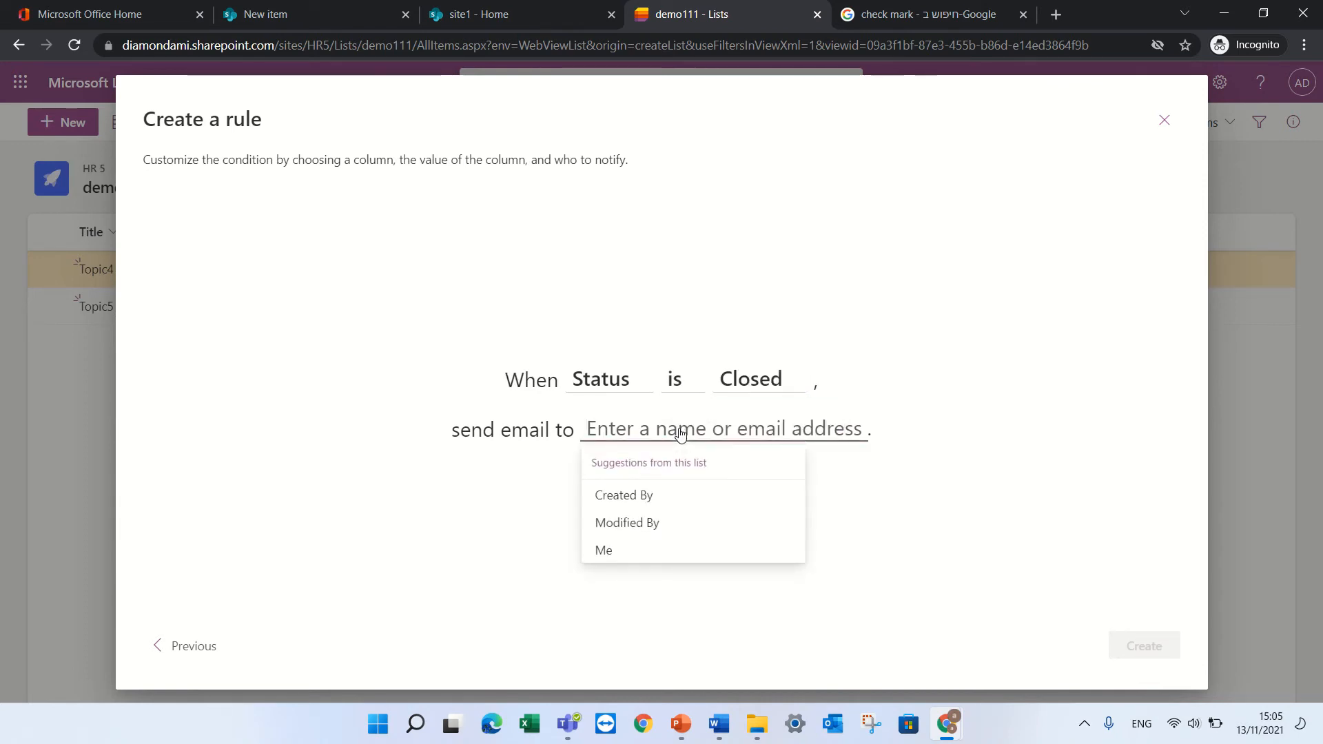
type("ale")
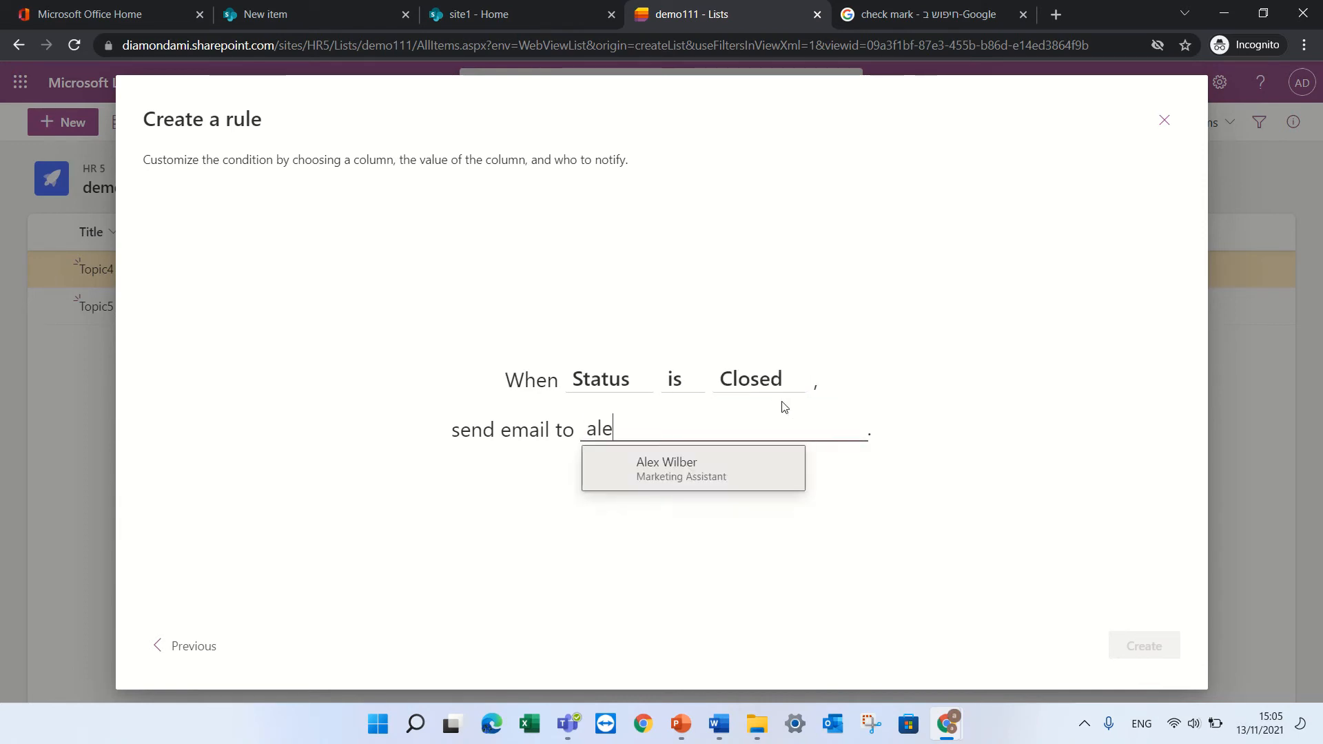
left_click(688, 469)
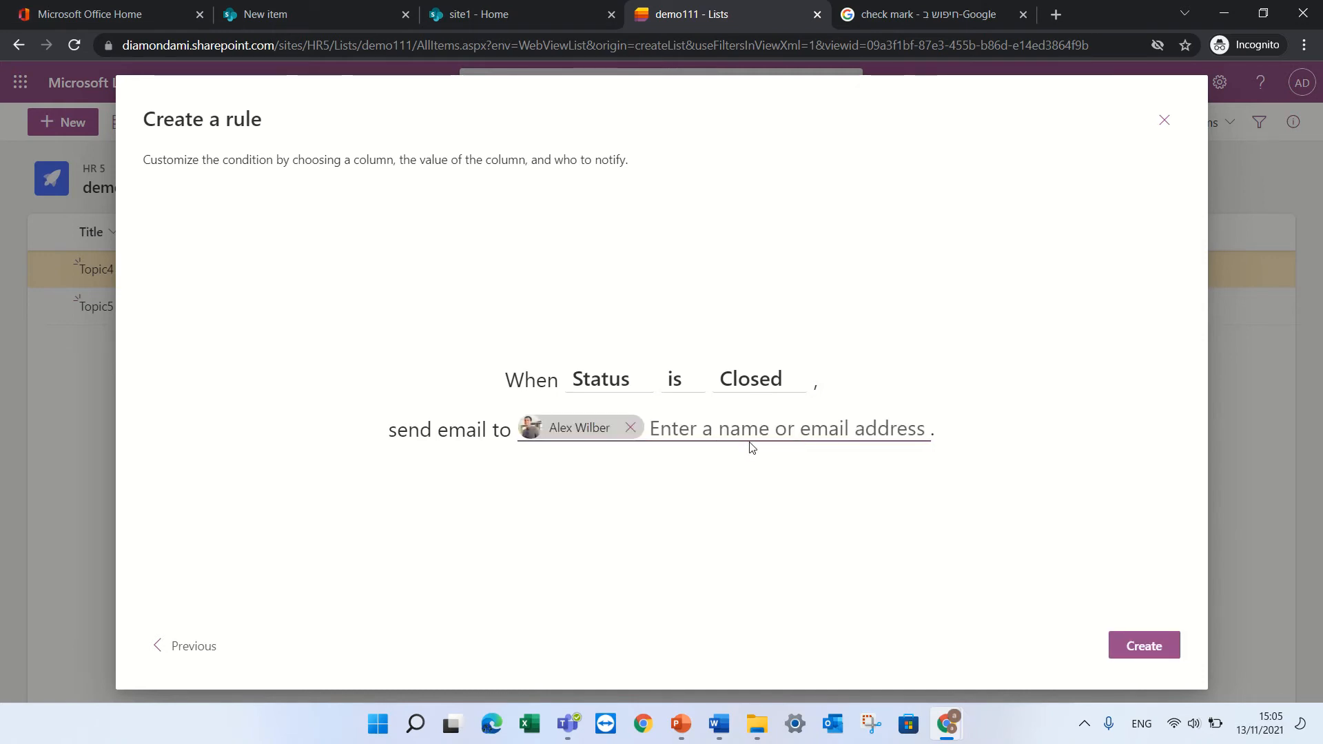
type("me")
key("BackSpace")
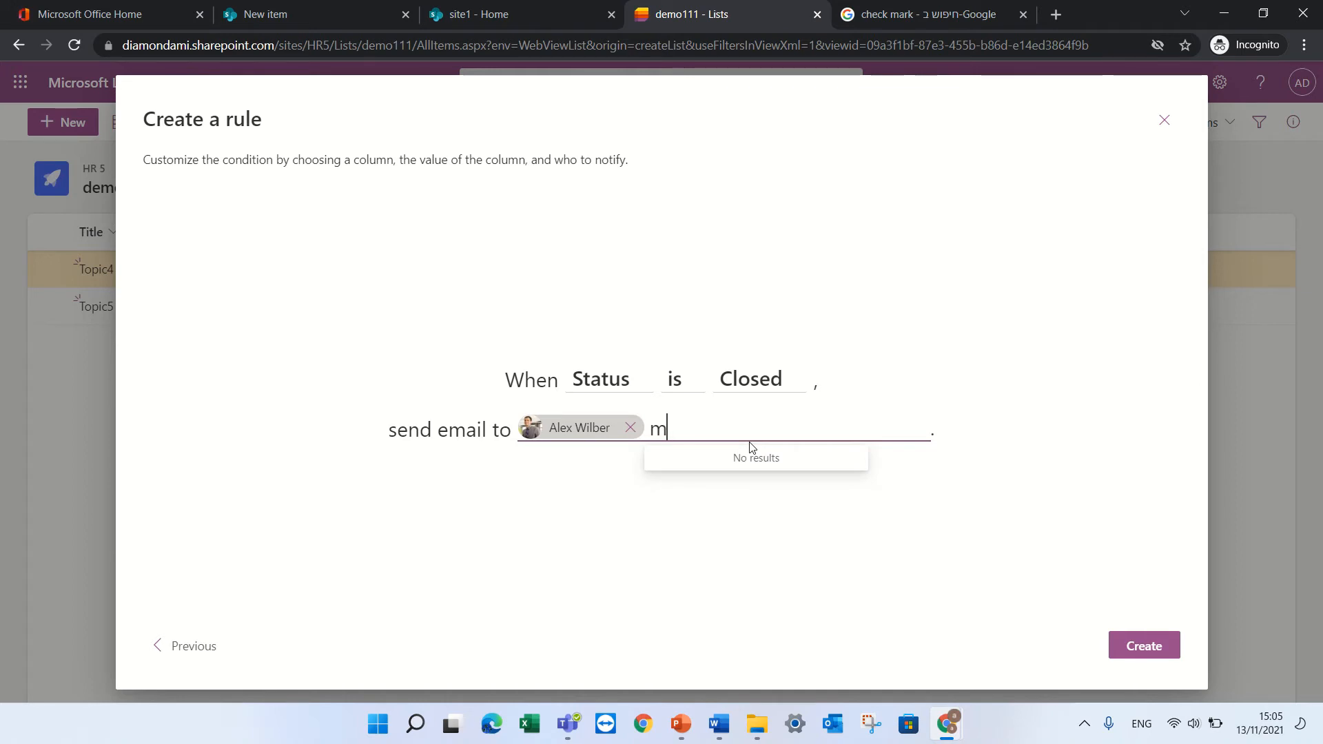
key("BackSpace")
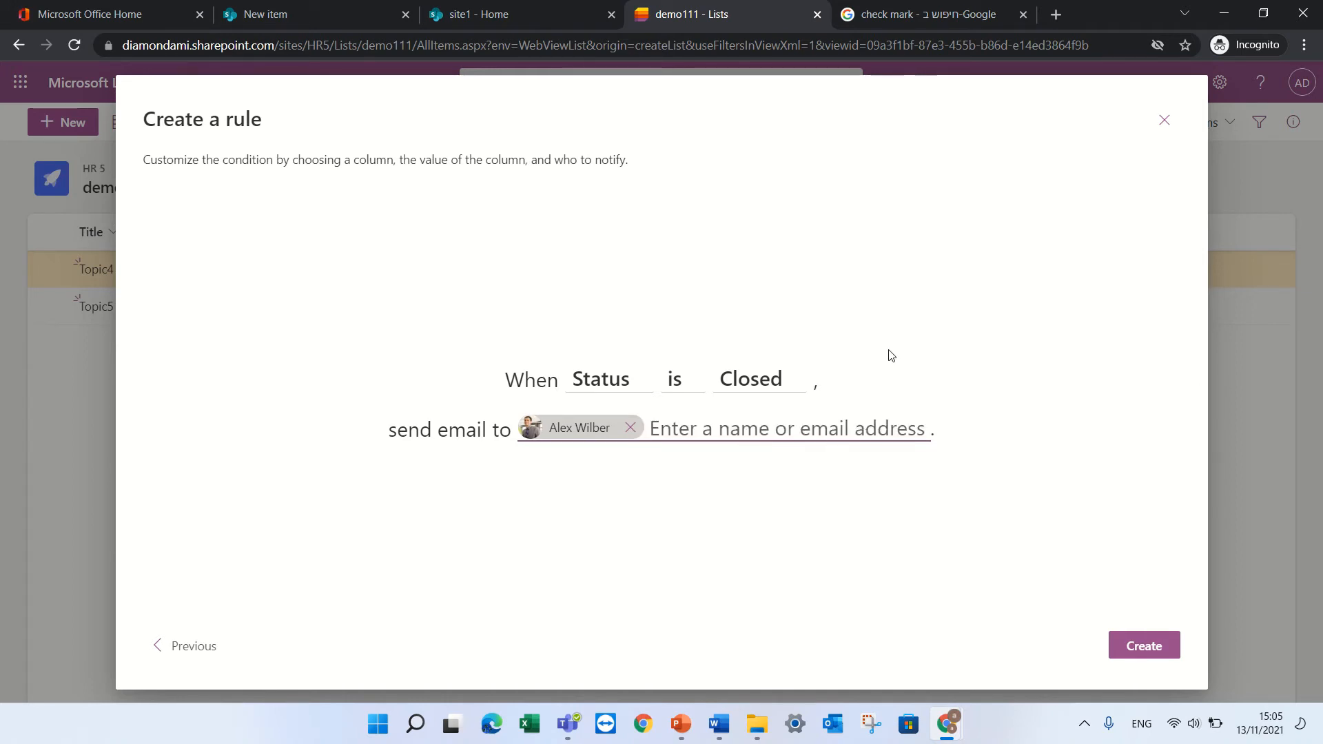
type("sen")
key("BackSpace")
key("BackSpace")
key("BackSpace")
key("BackSpace")
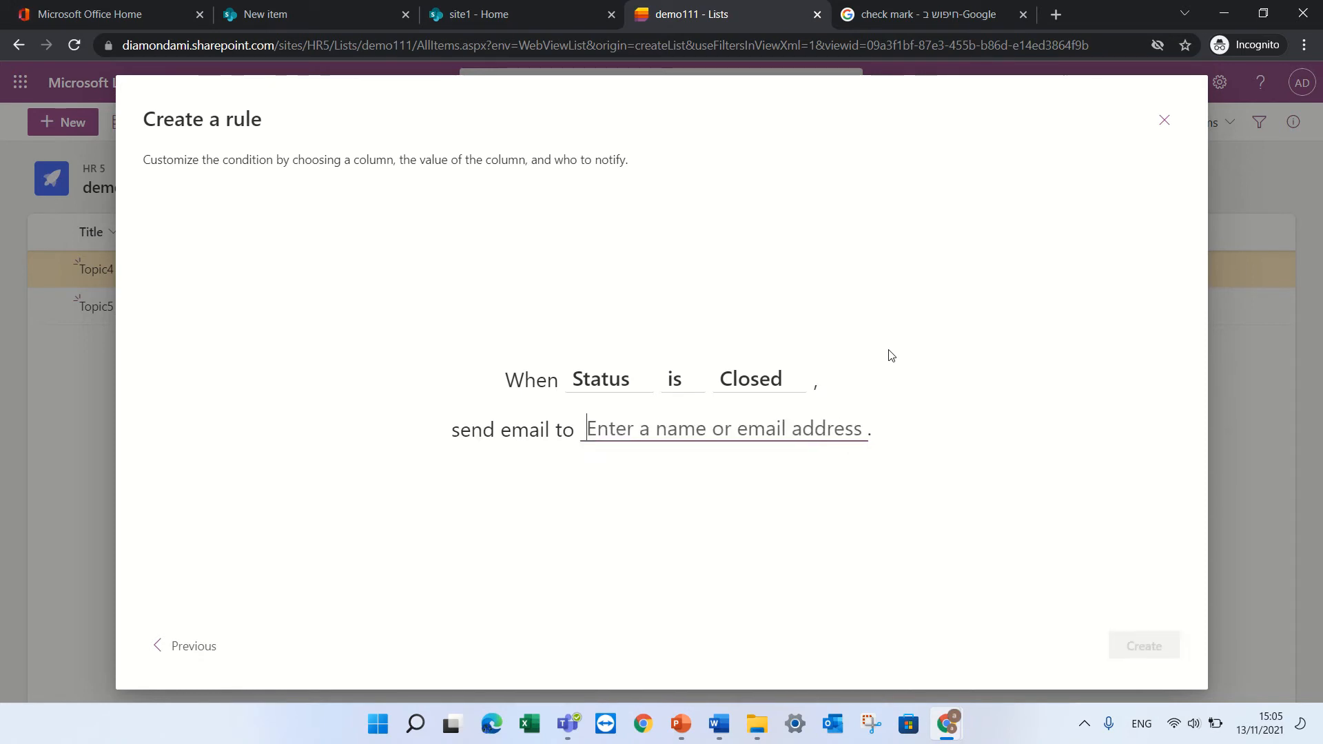
type("se")
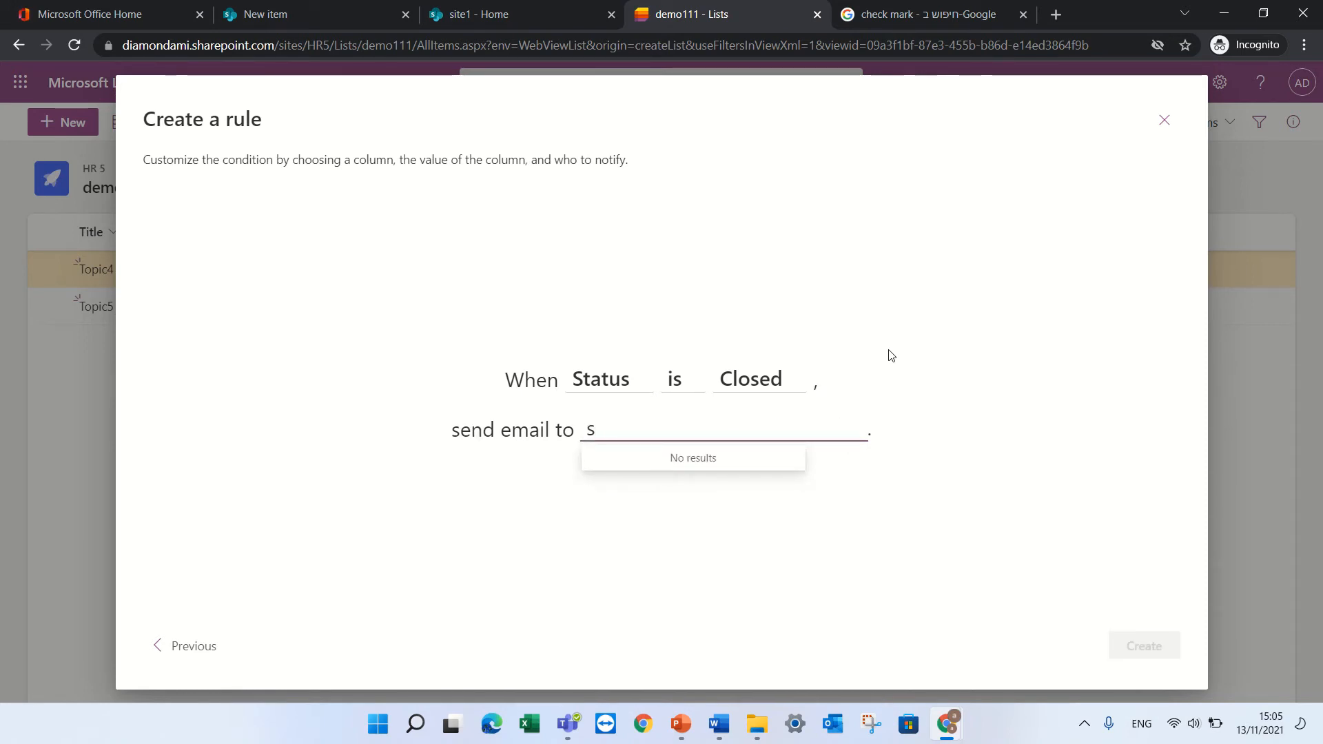
key("BackSpace")
Set the rule's e-mail recipient to Me, create the rule and close the rules overview
left_click(658, 425)
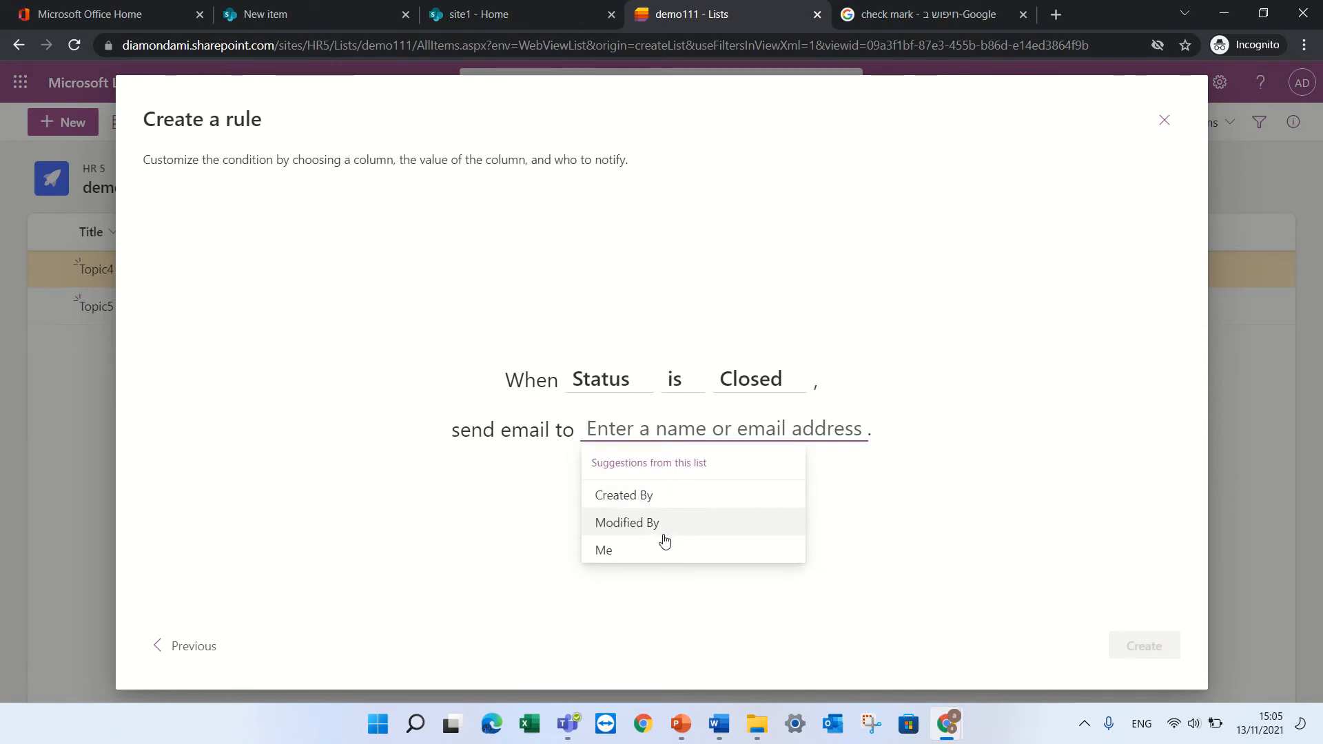
left_click(615, 550)
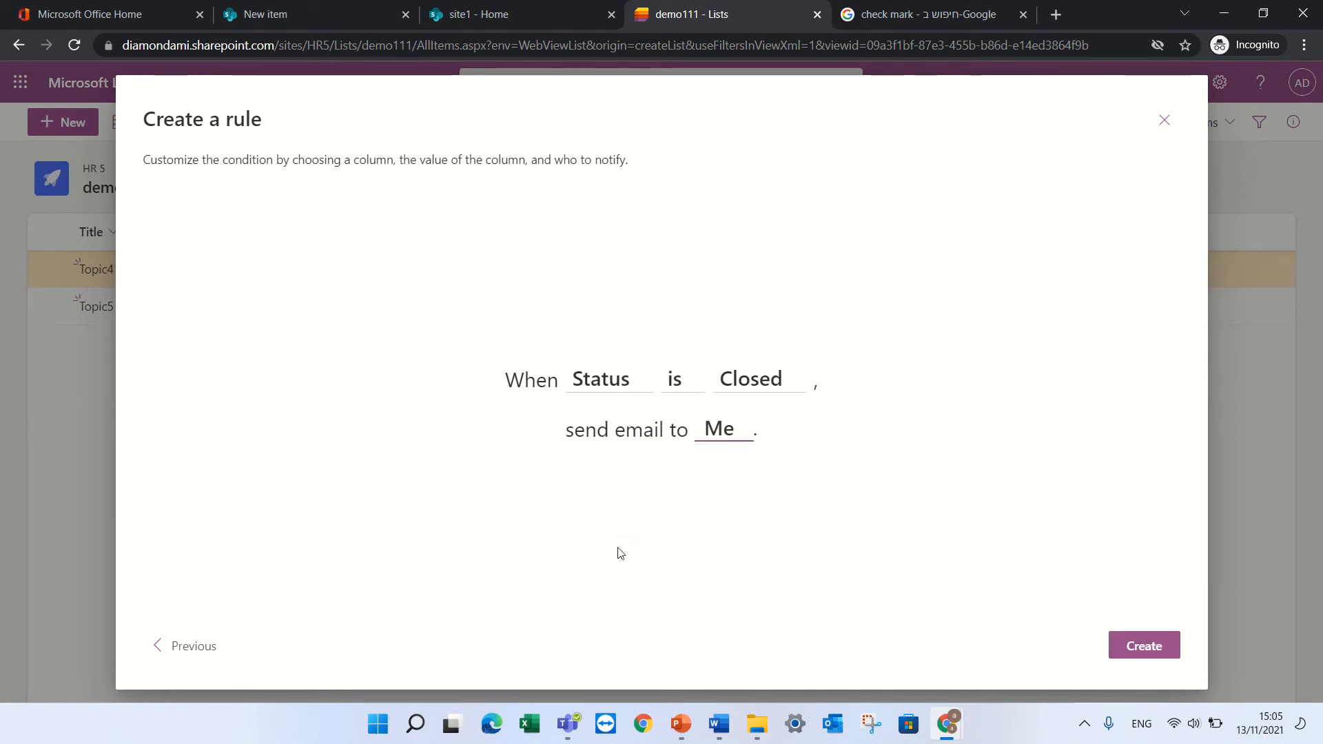
left_click(1142, 659)
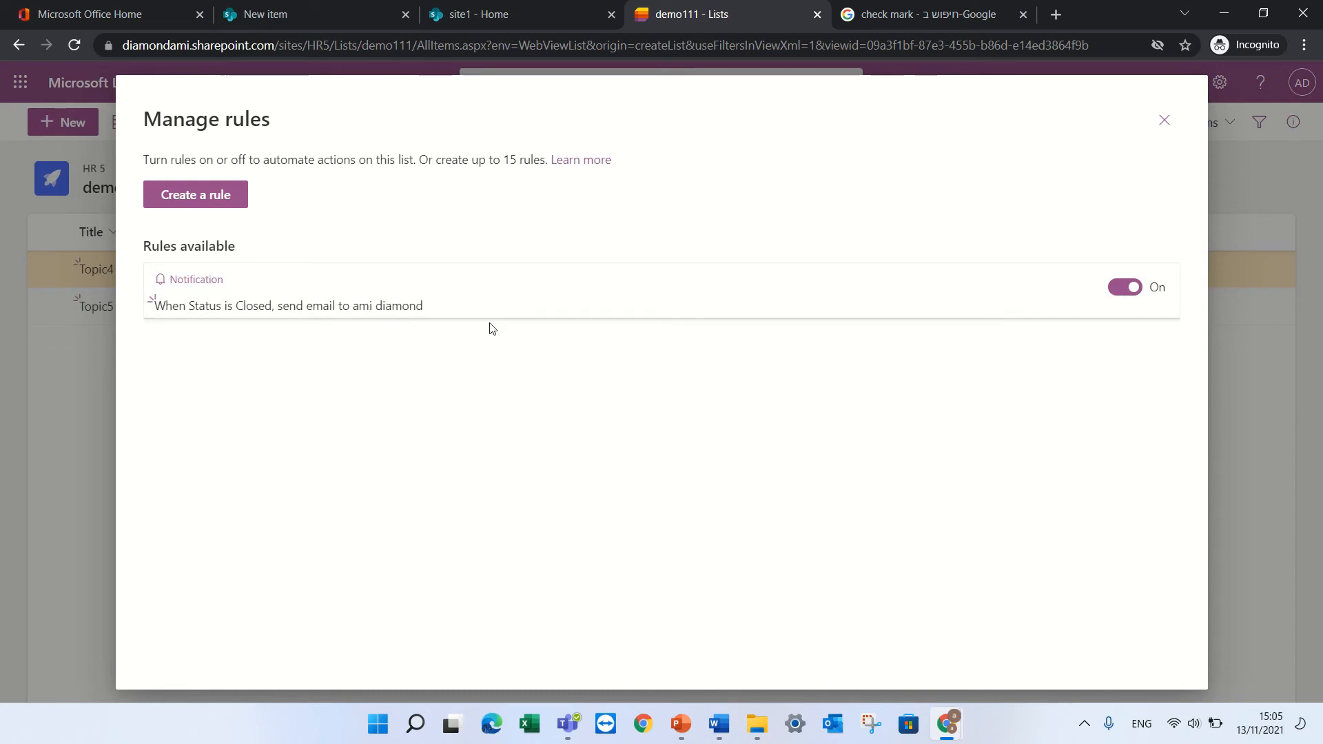
left_click(1166, 119)
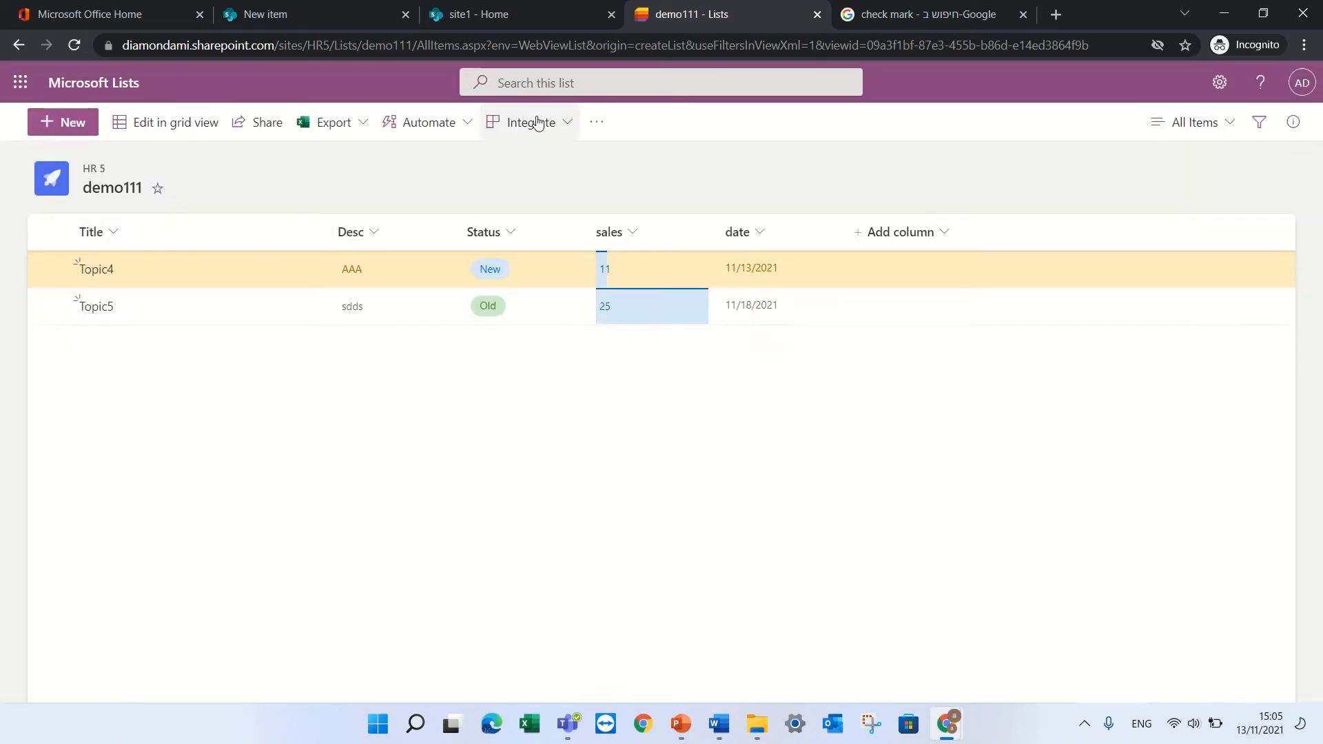
Review the list's existing rules in the rules manager and close it
left_click(431, 122)
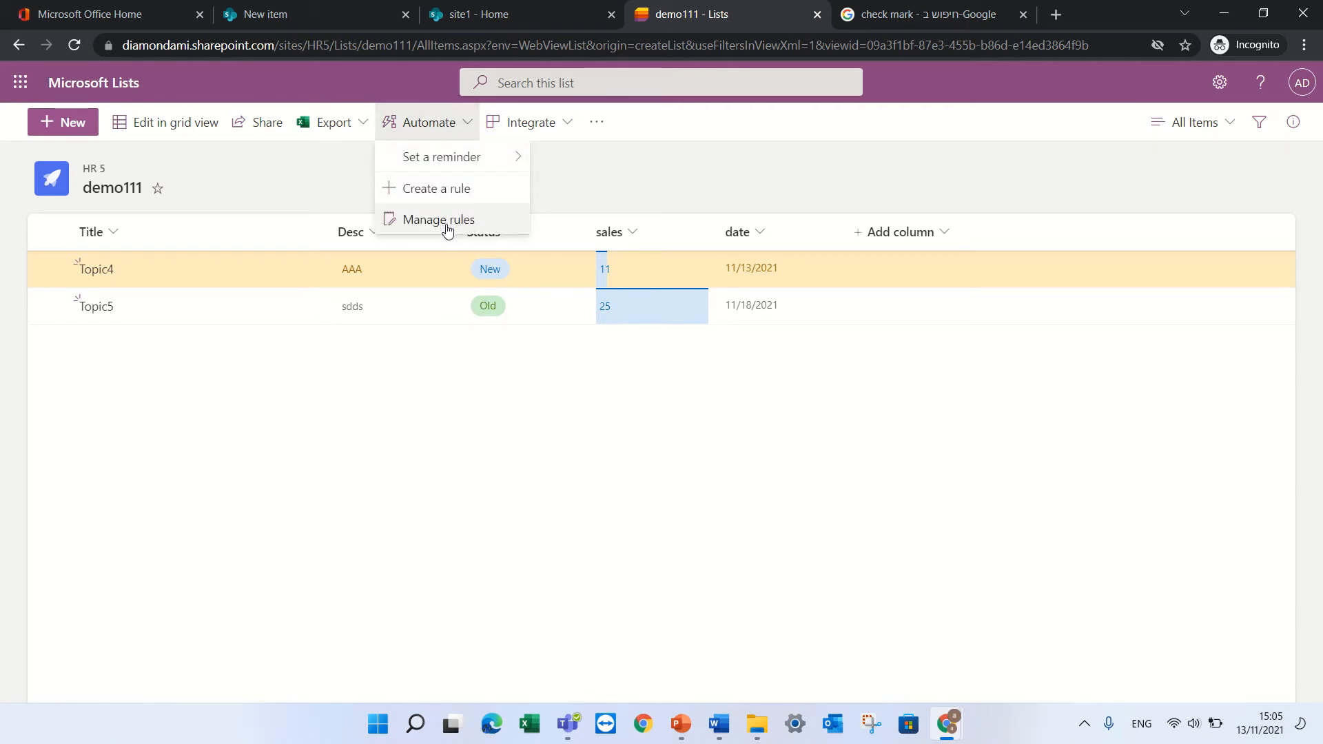
left_click(441, 221)
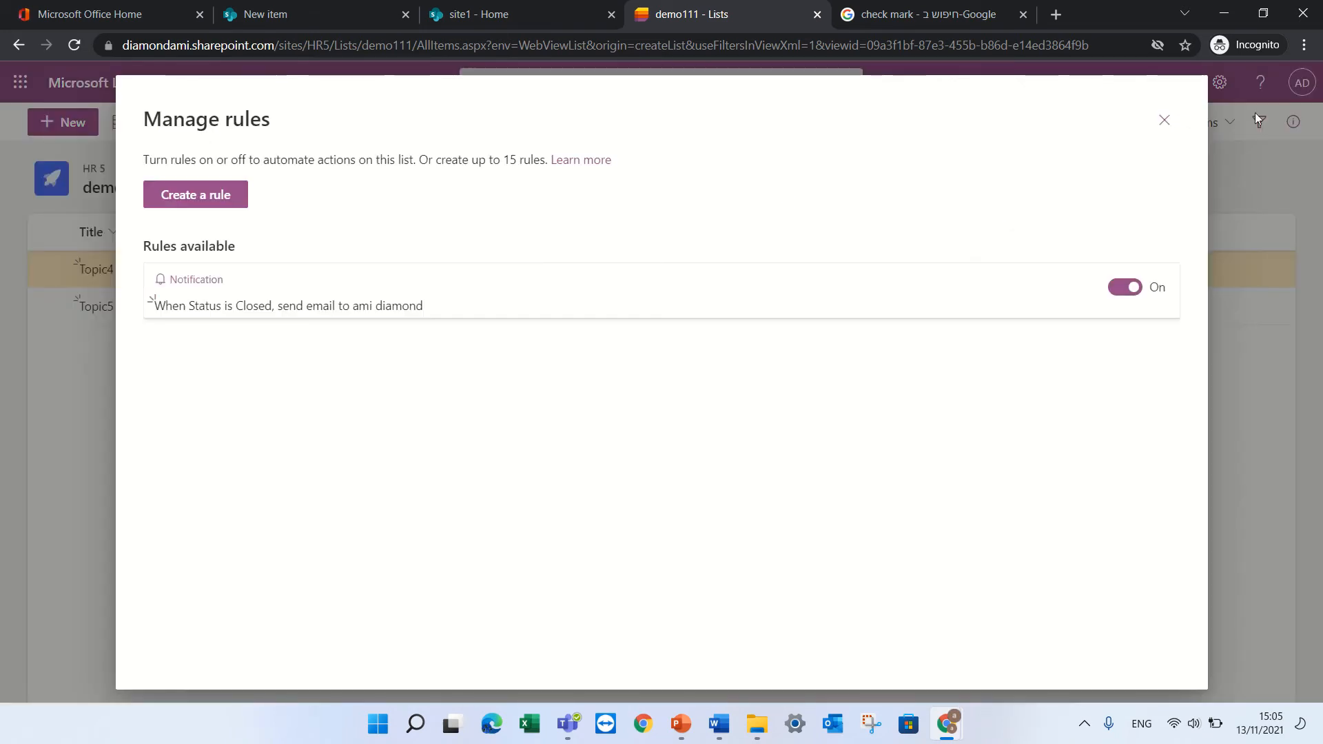
left_click(1163, 121)
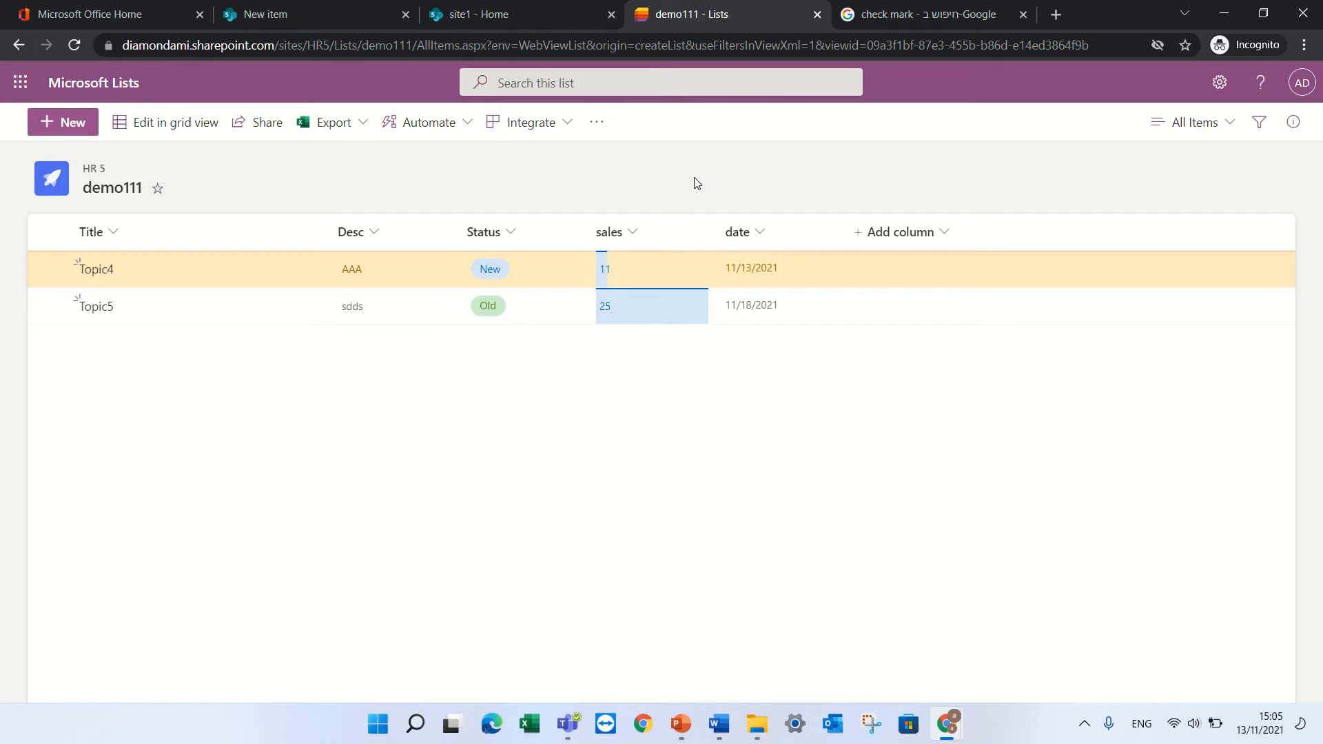
Add a Person or Group column named Person that shows profile photos and allows multiple selections
left_click(938, 238)
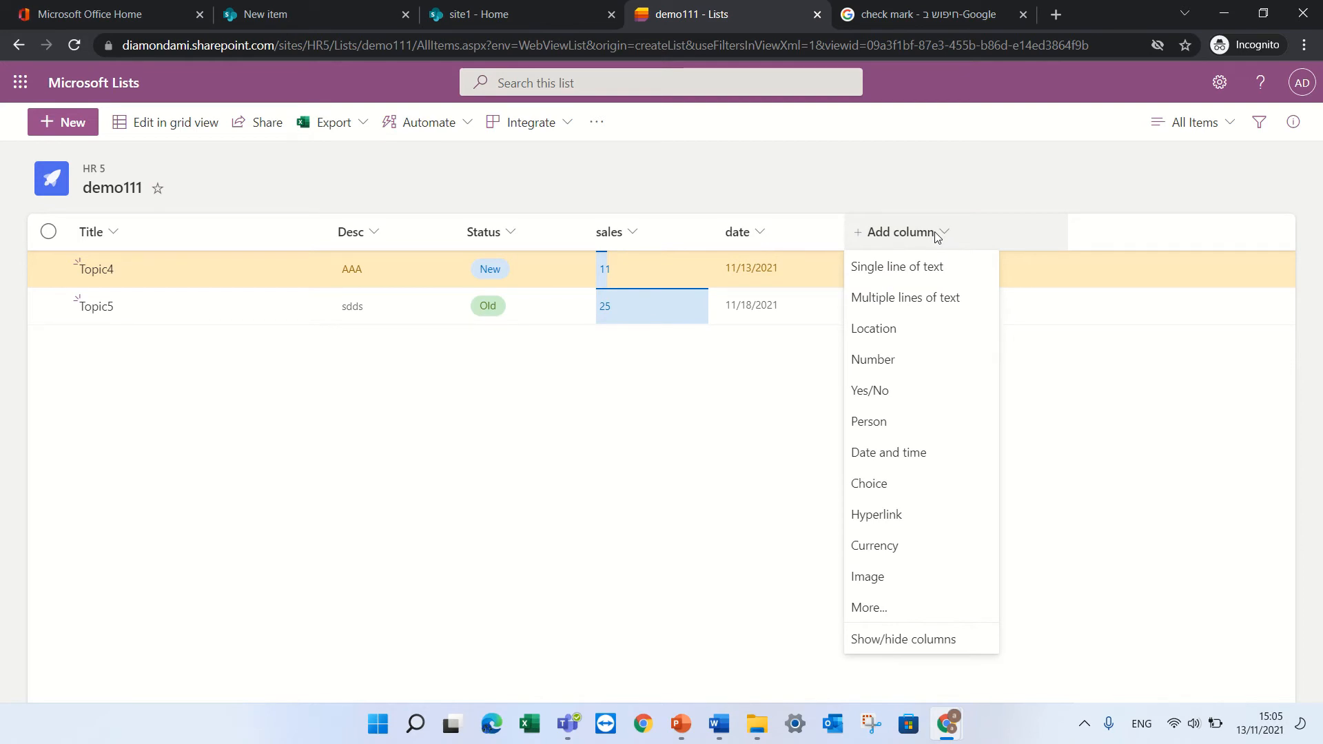
left_click(887, 433)
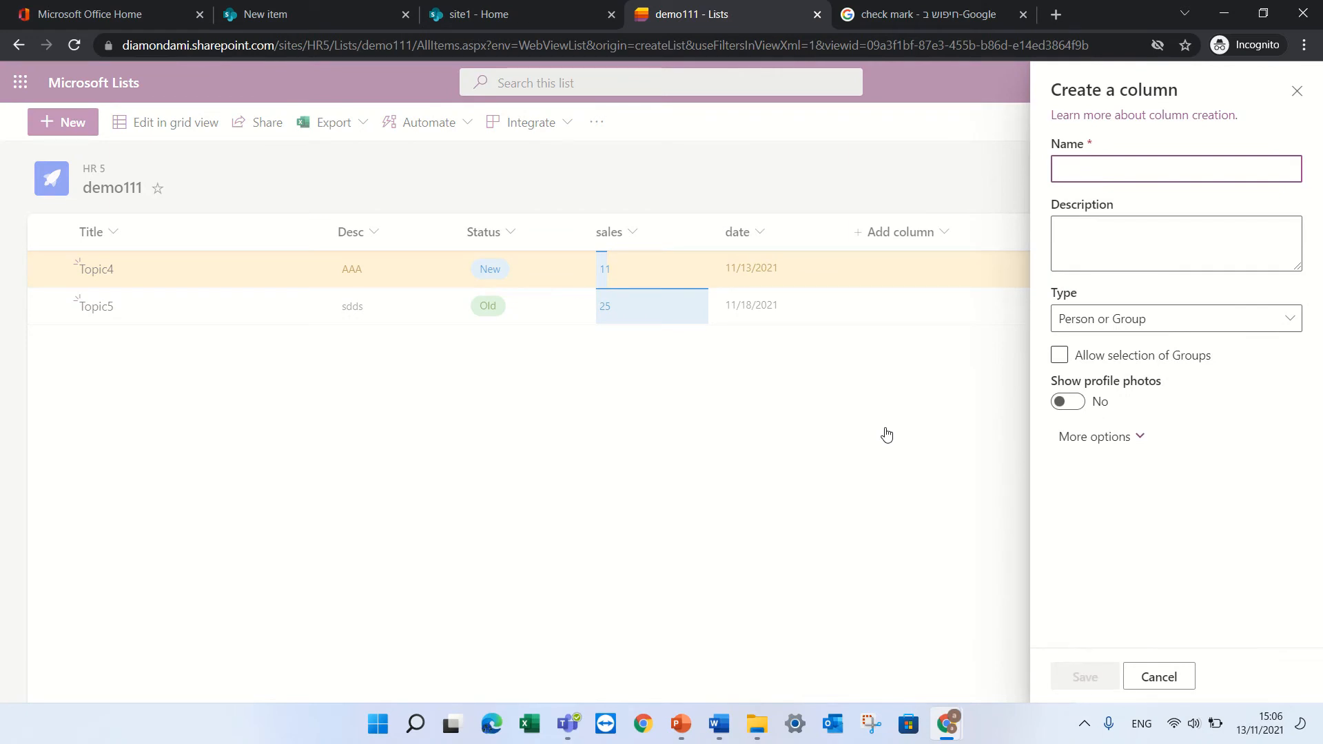
type("PE")
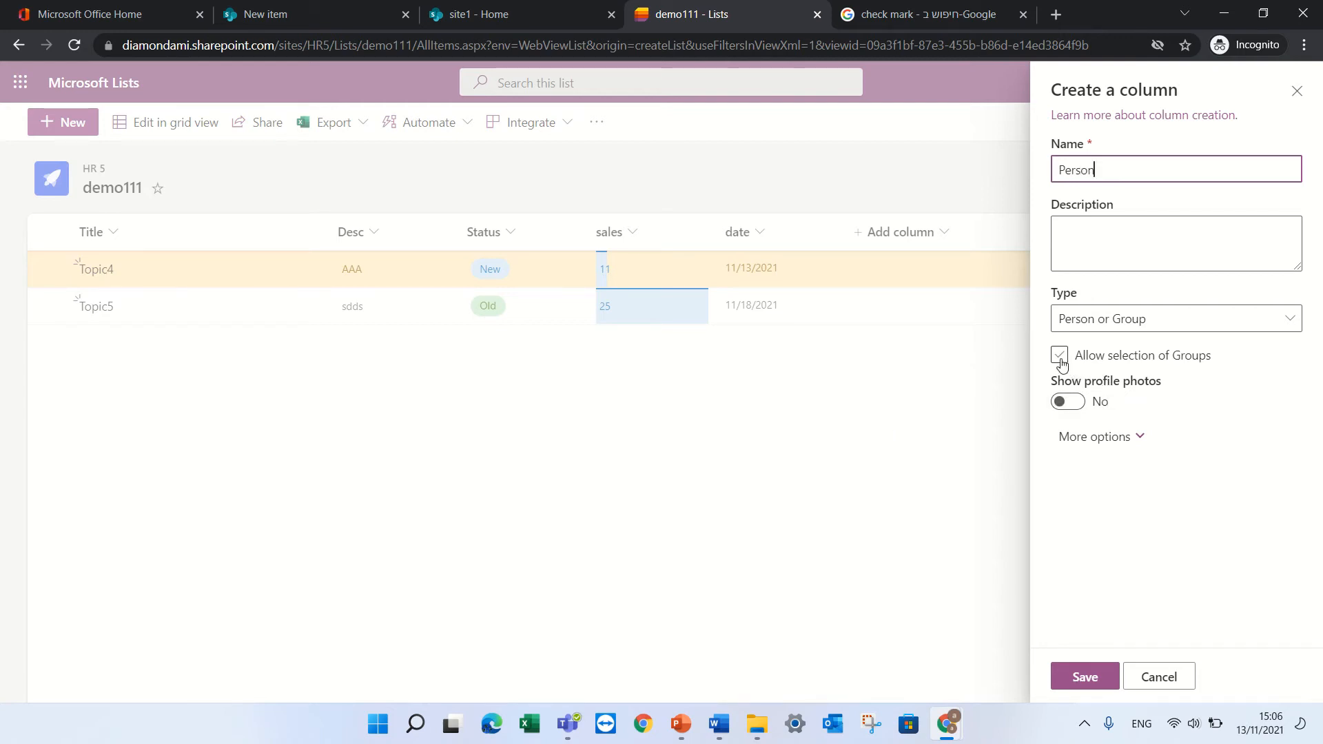
left_click(1137, 437)
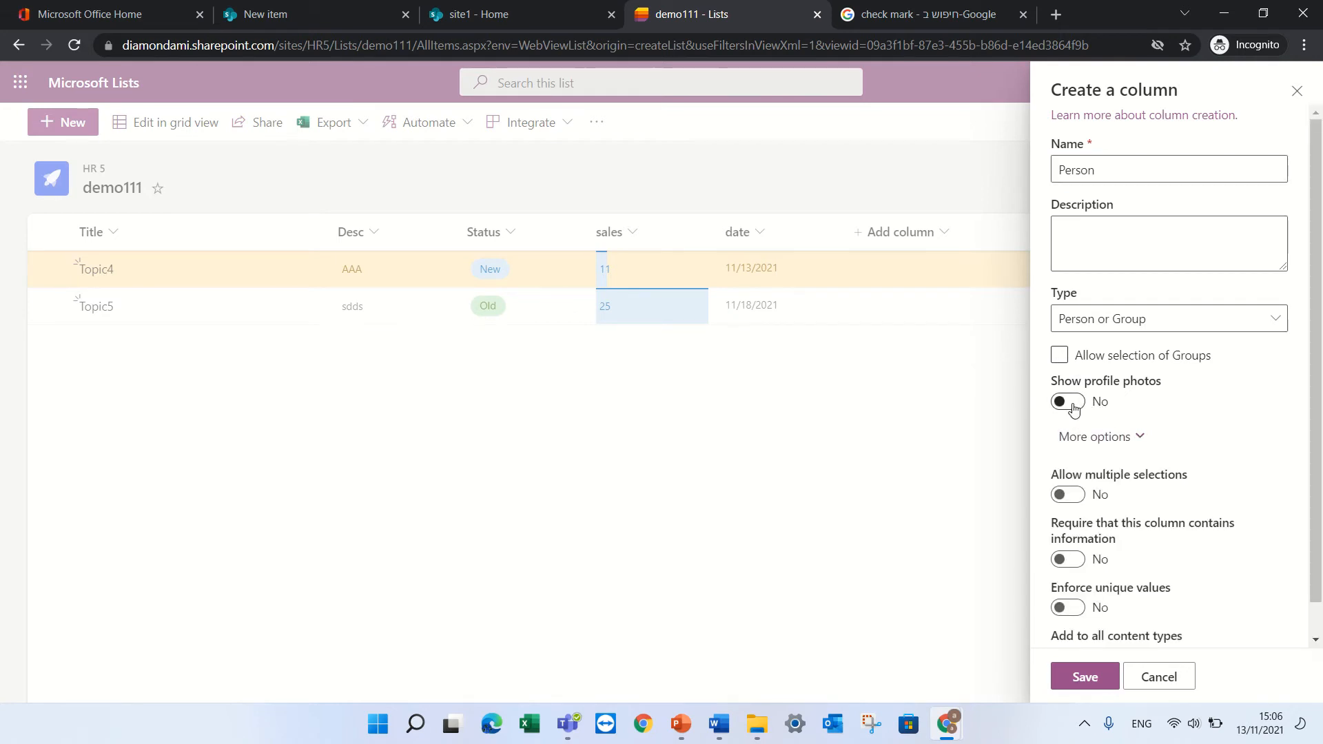
left_click(1072, 403)
left_click(1069, 495)
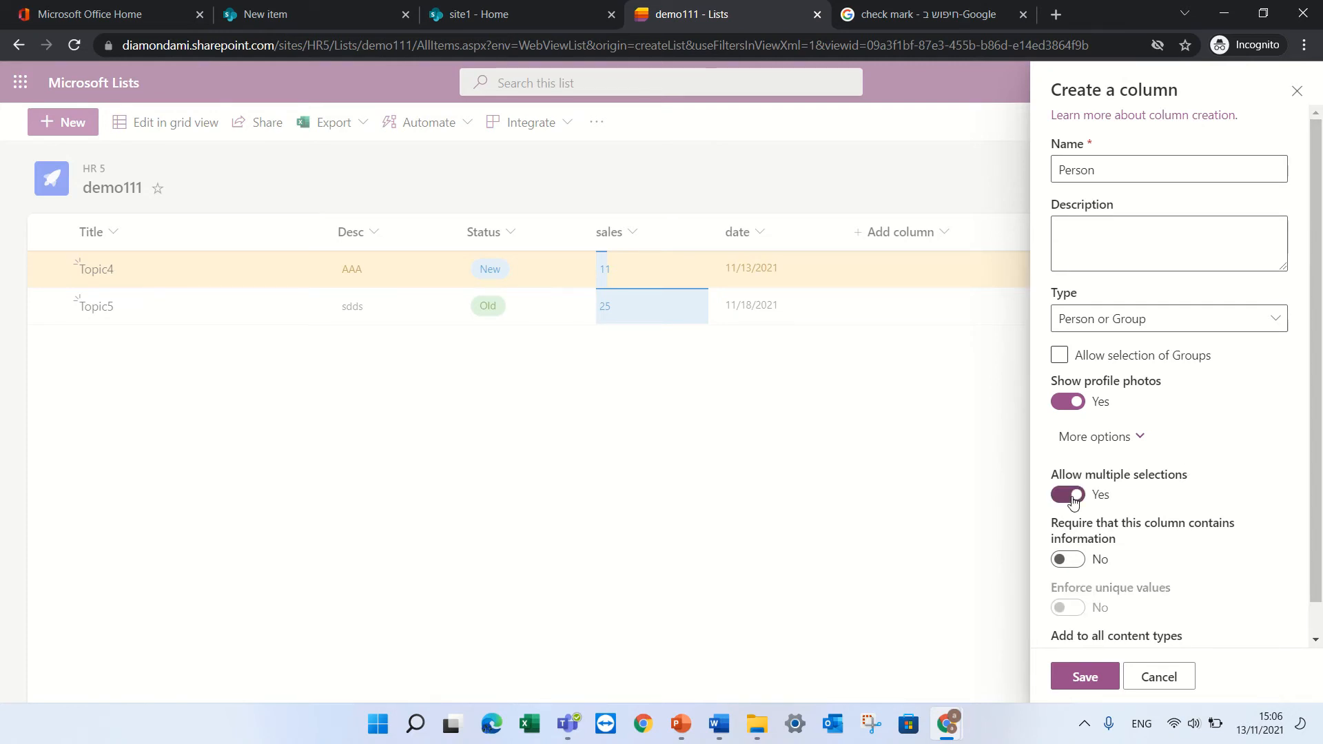
left_click(1086, 677)
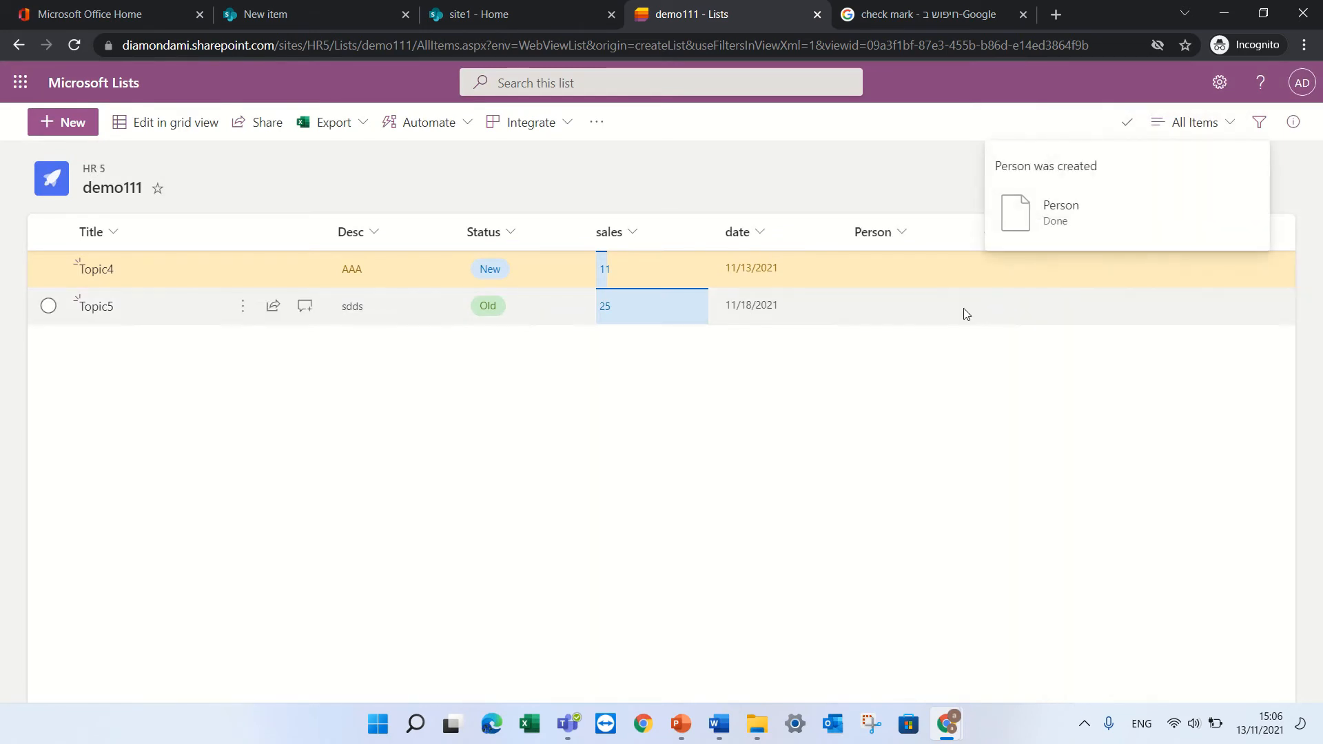
Assign the marketing assistant and the marketing manager to Topic4's Person field in grid view and return to the normal list view
left_click(166, 131)
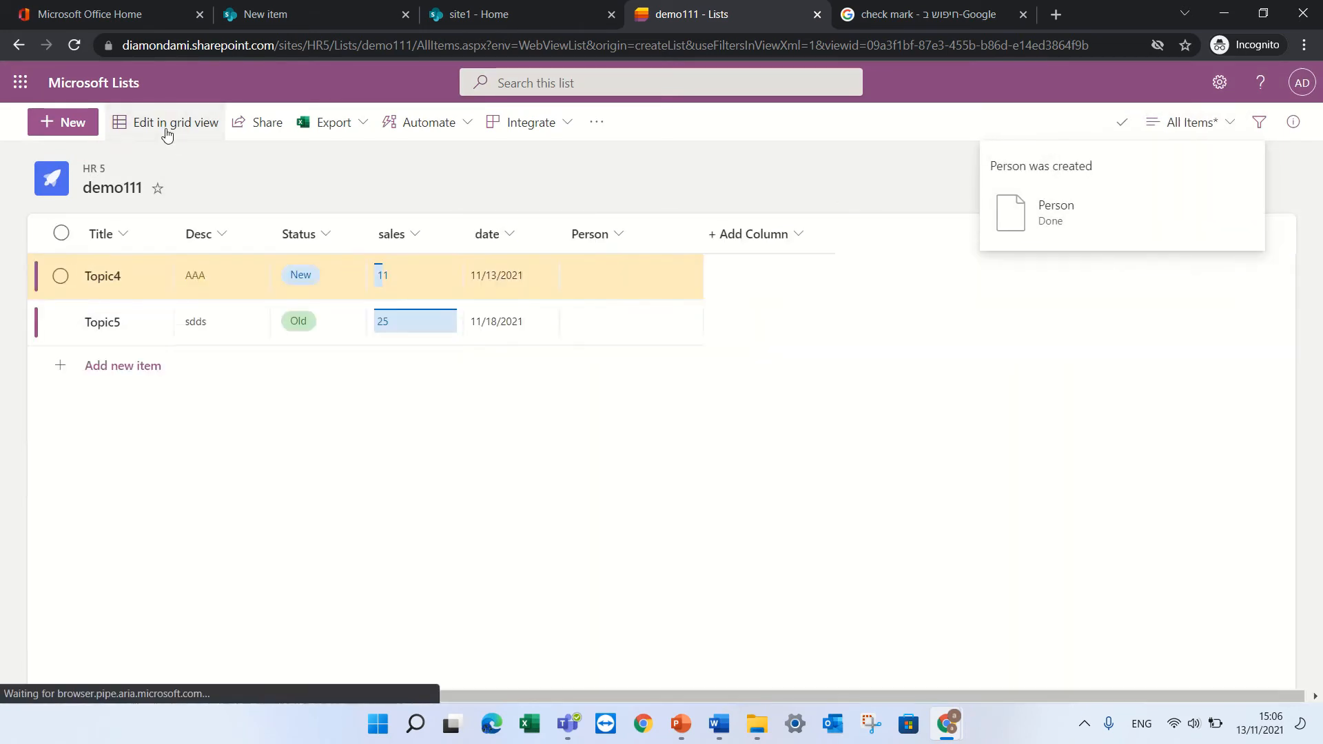
left_click(652, 279)
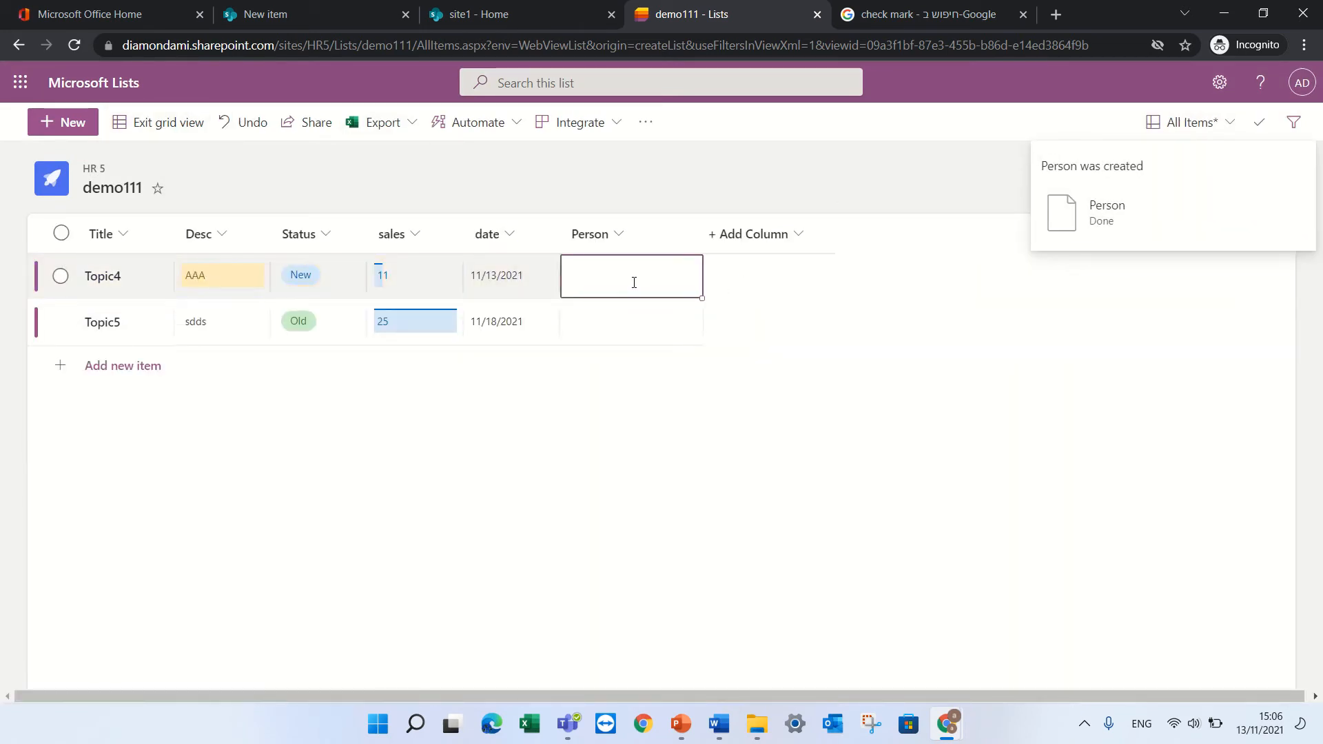
left_click(634, 282)
type("alex")
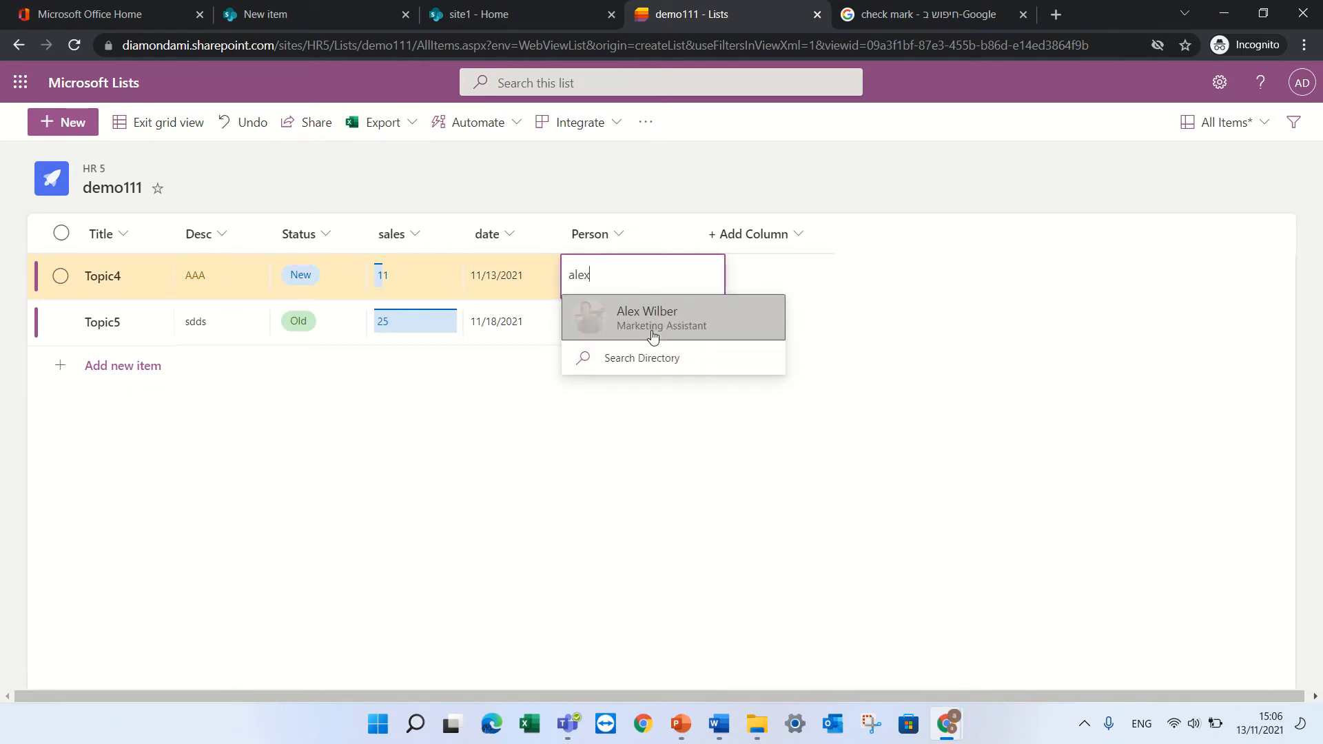
left_click(653, 318)
type("meg")
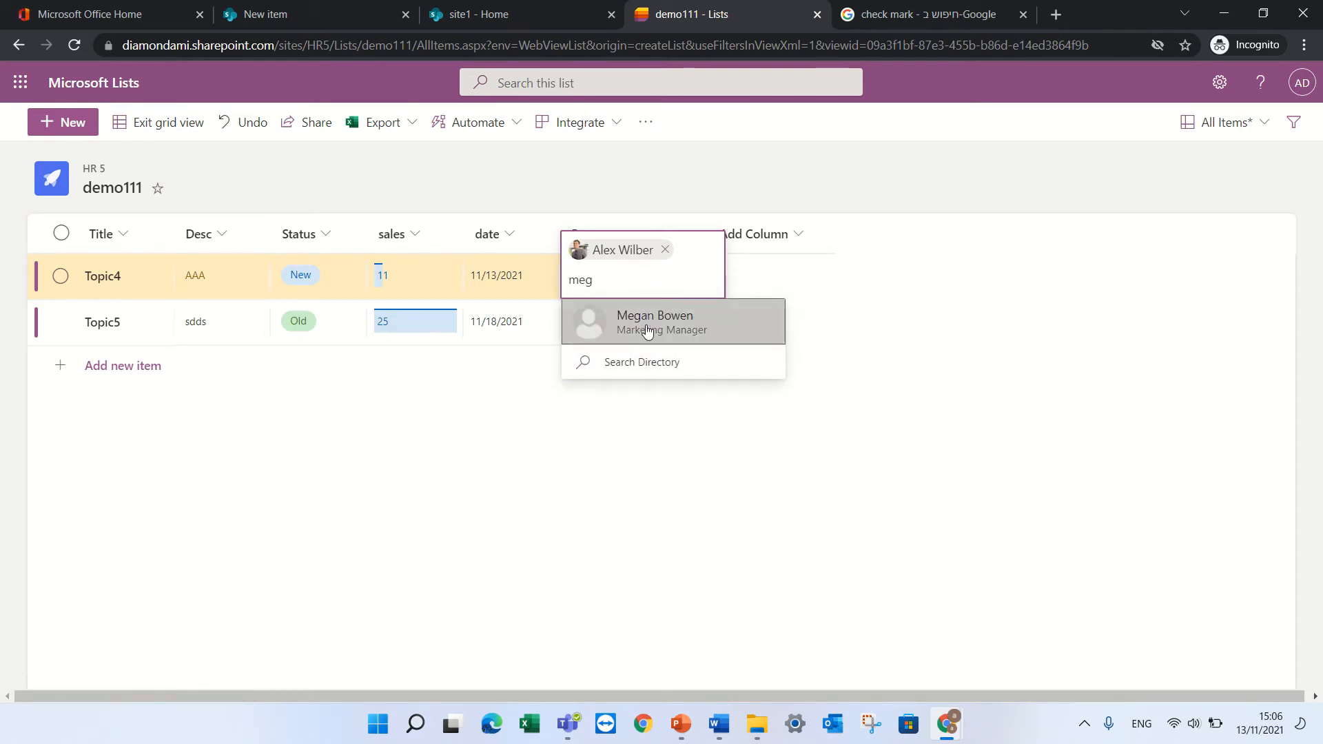
left_click(644, 328)
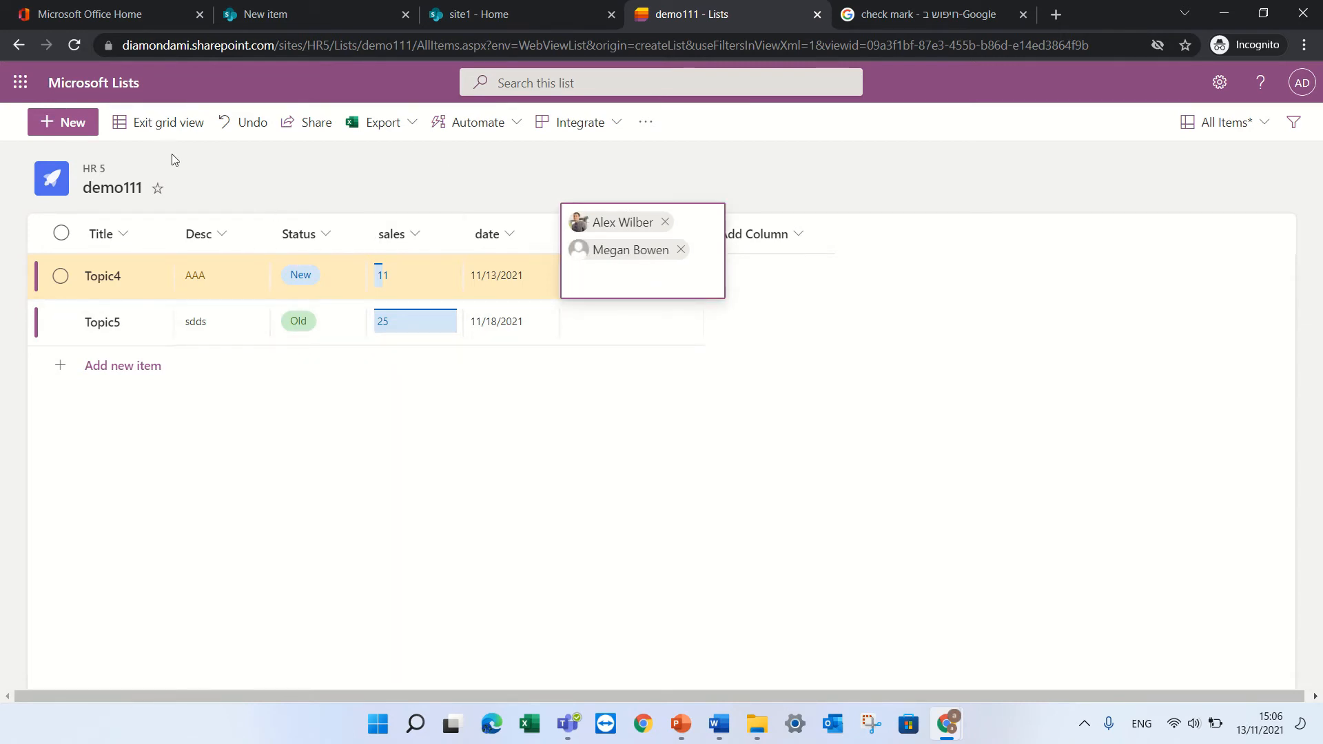
left_click(157, 131)
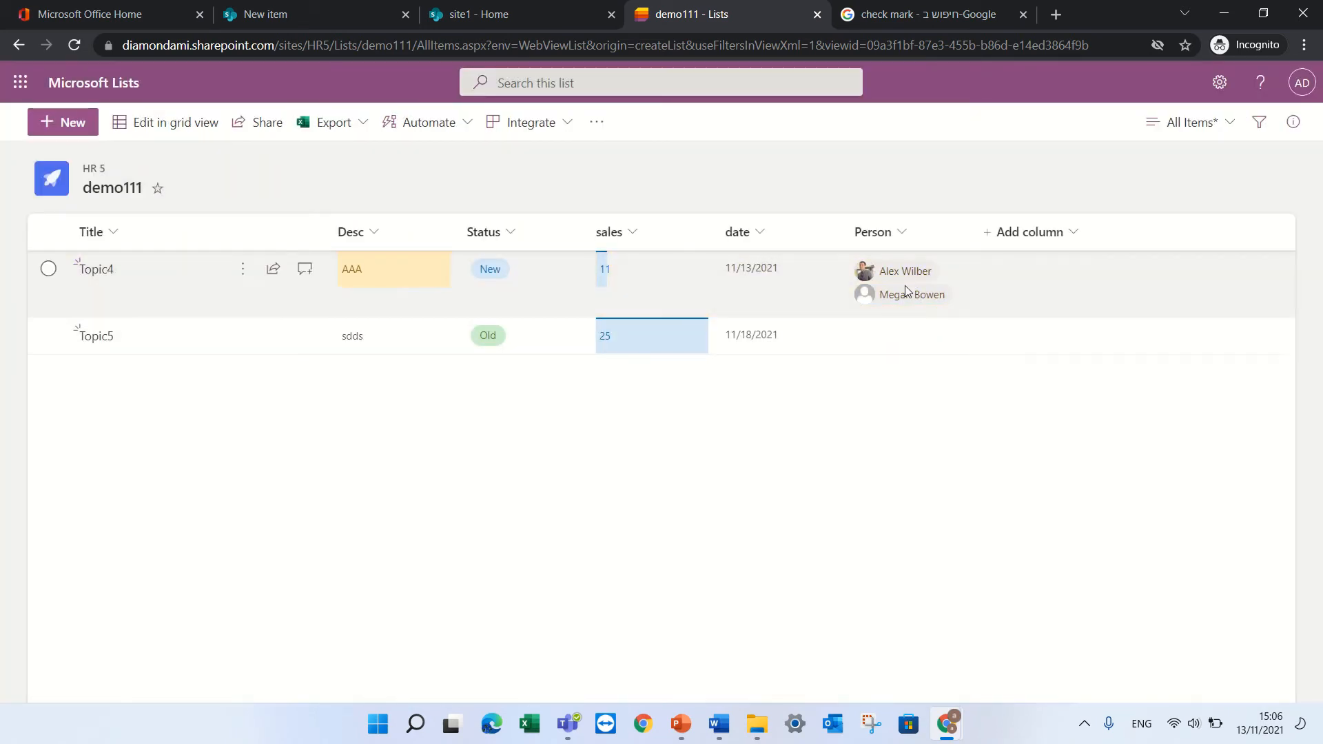
Check the filters pane for the Person column and pin that column to the pane
left_click(1260, 131)
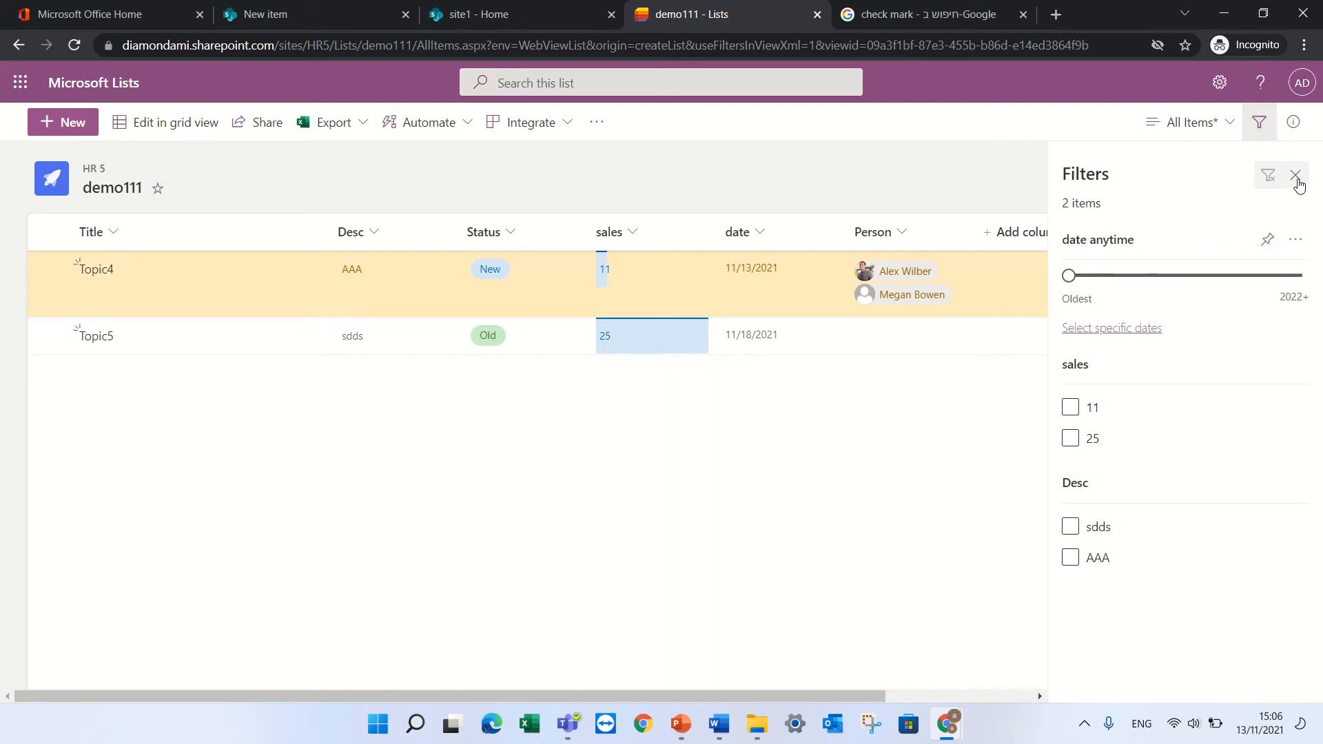
left_click(1296, 177)
left_click(902, 237)
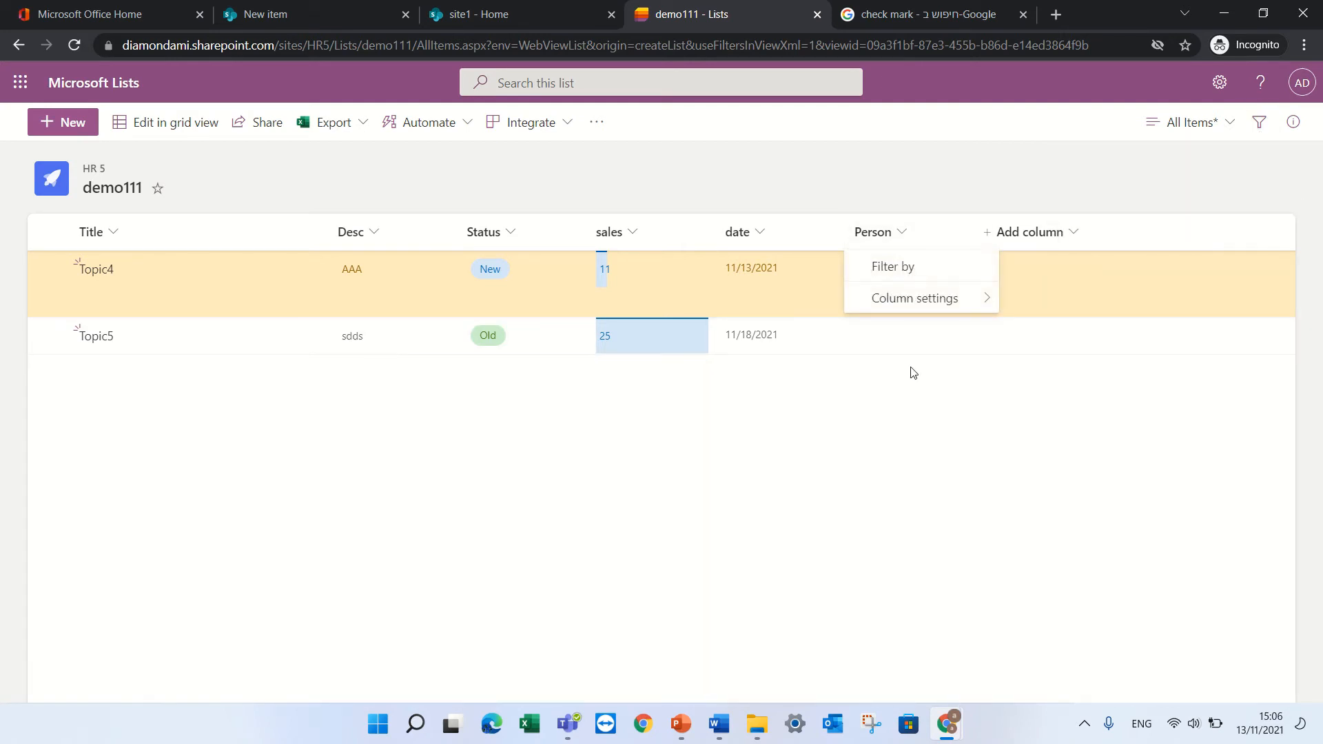
left_click(945, 299)
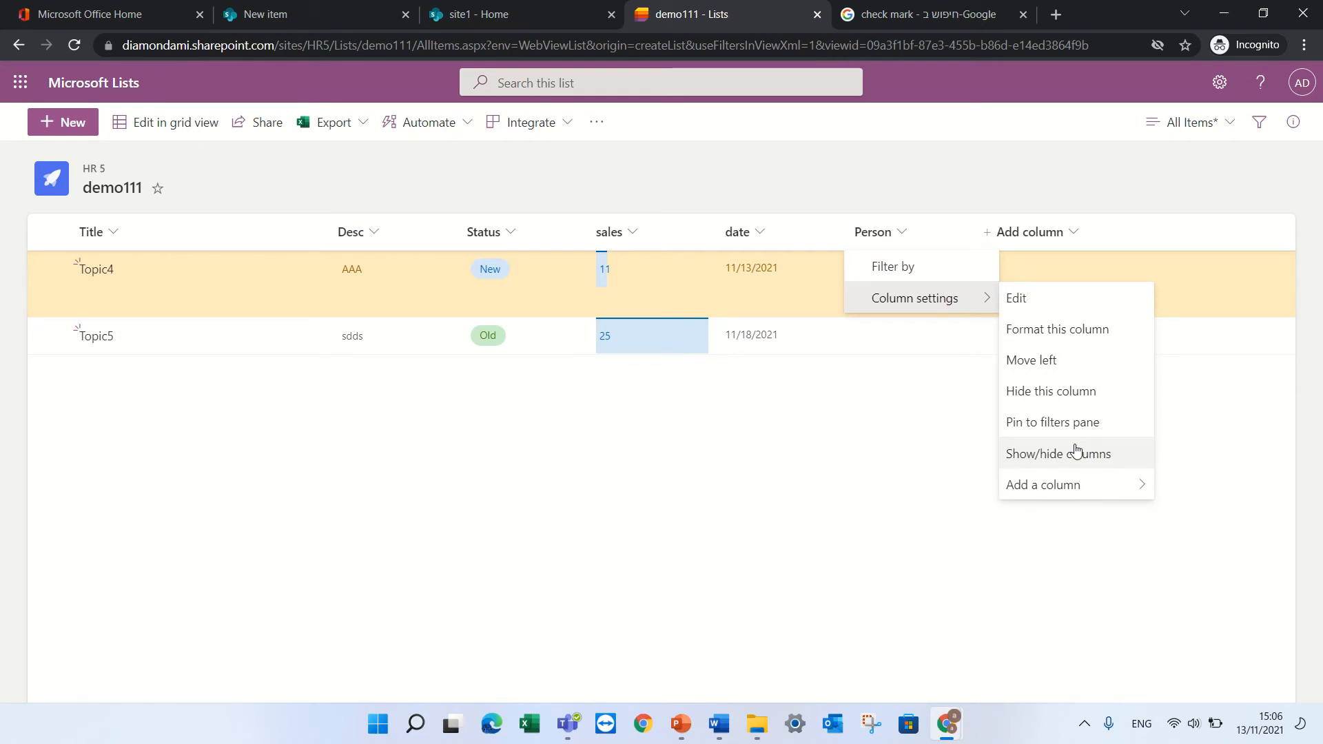
left_click(1082, 423)
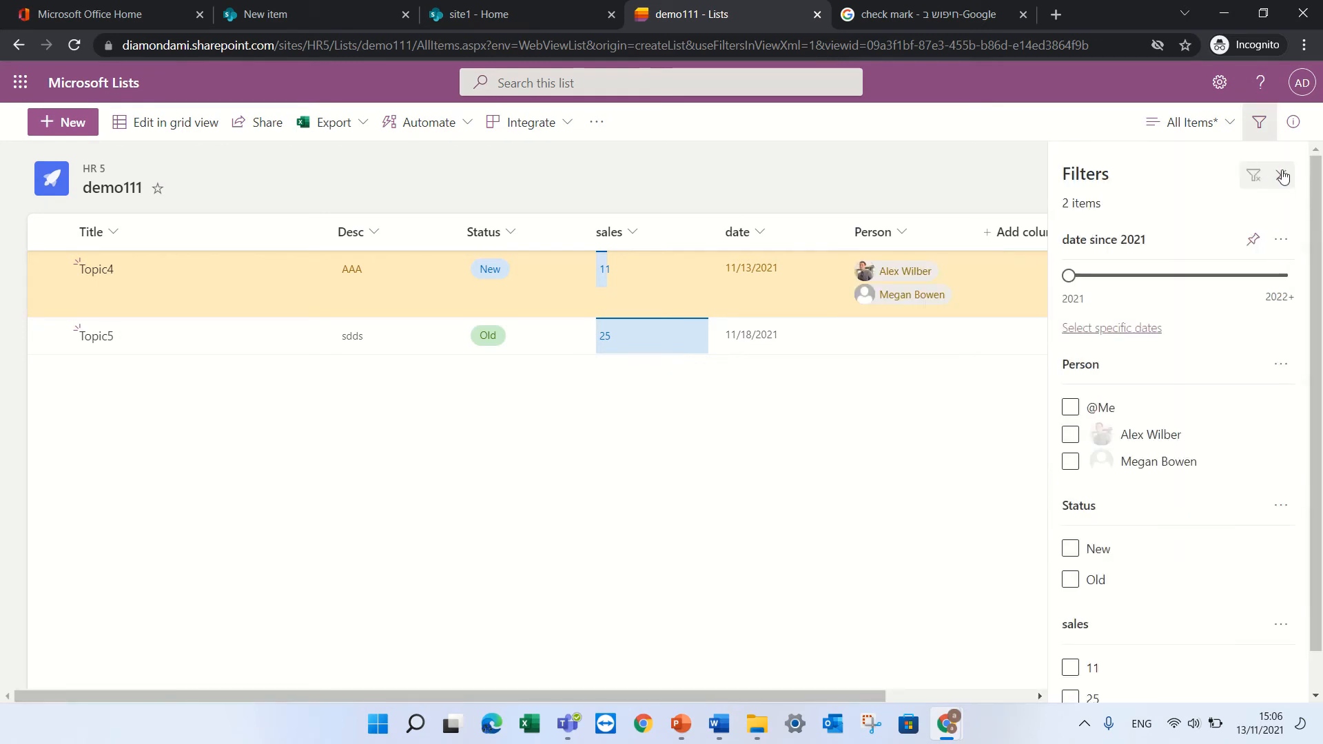
Filter the list to the marketing manager's items, clear that filter and close the filters pane
left_click(1072, 462)
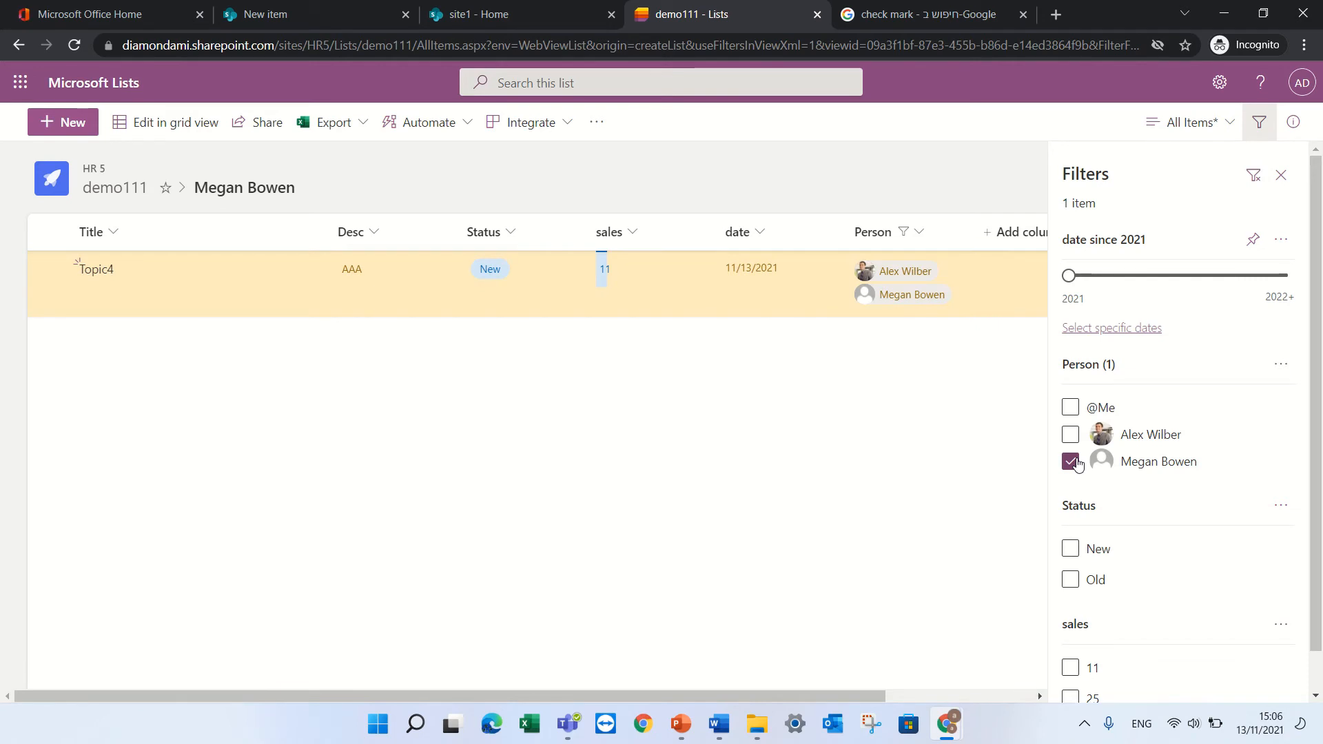
left_click(1072, 461)
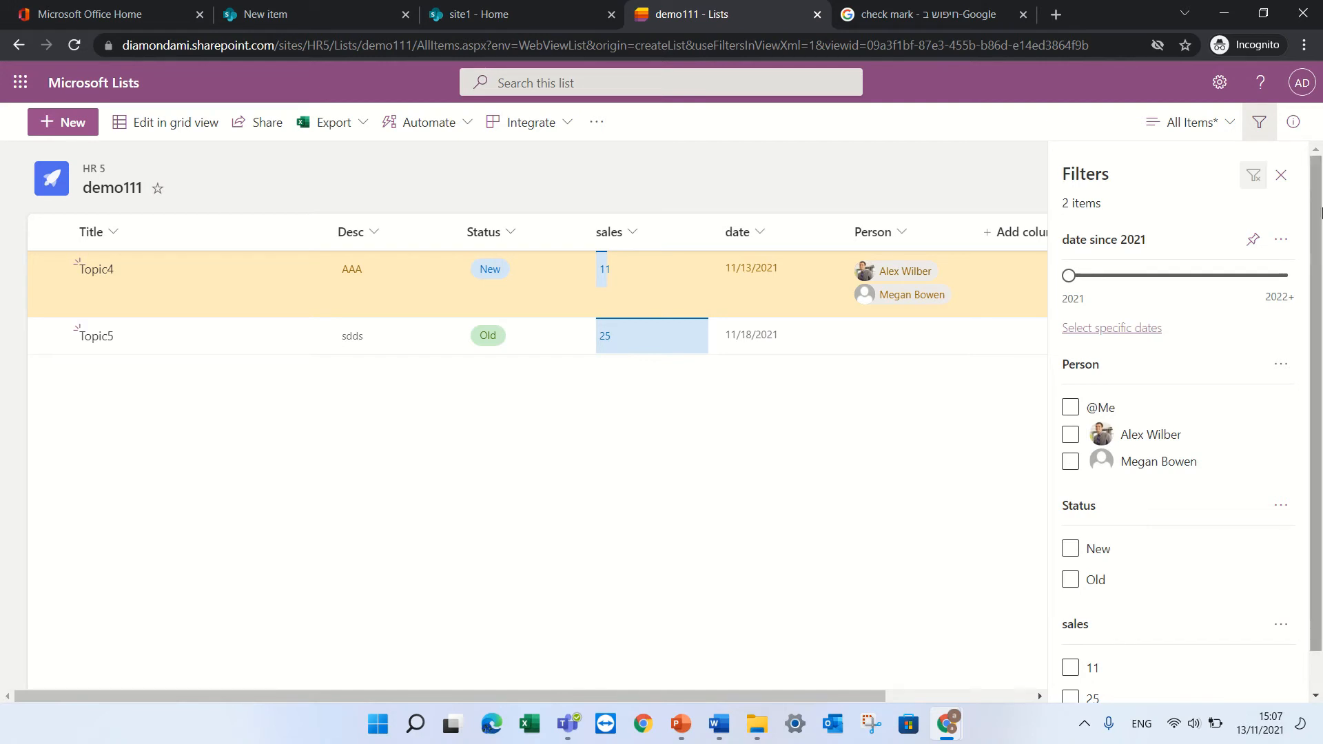
left_click(1281, 175)
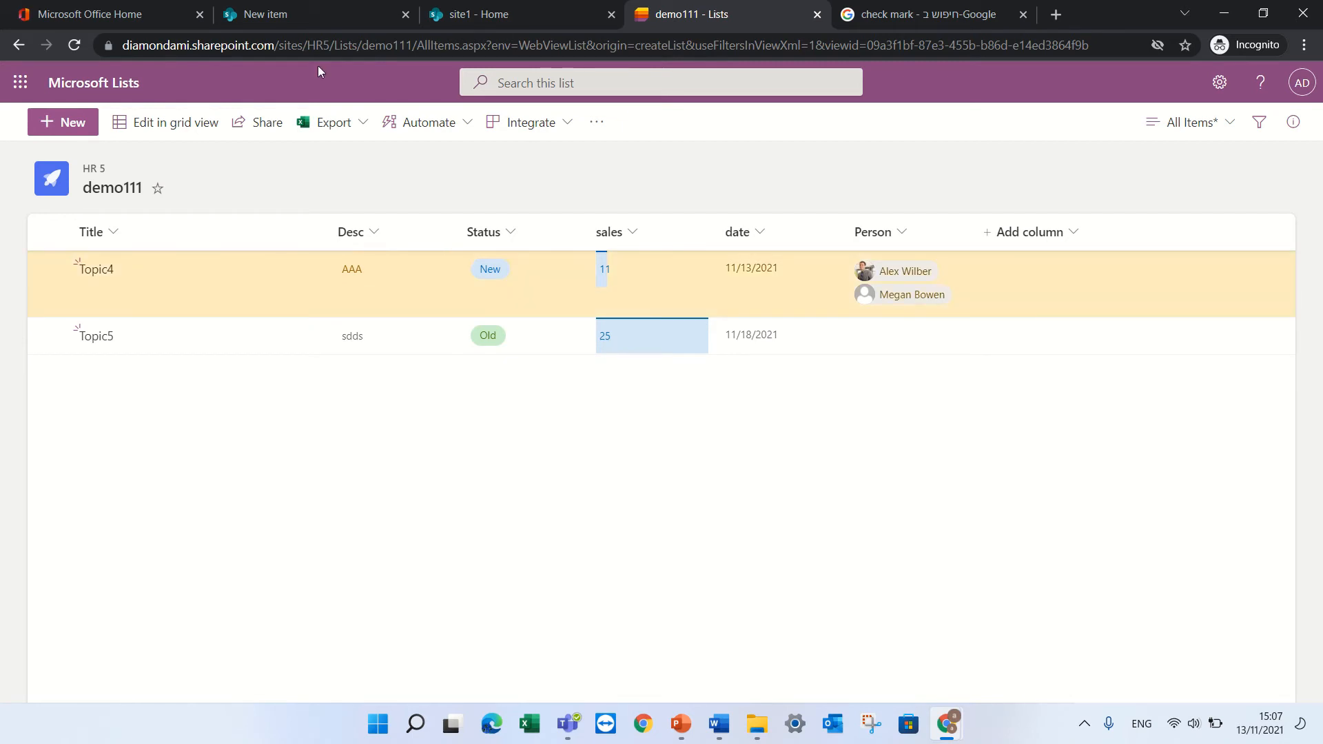
Hide the date and sales columns in the new item form and save the form's column settings
left_click(69, 124)
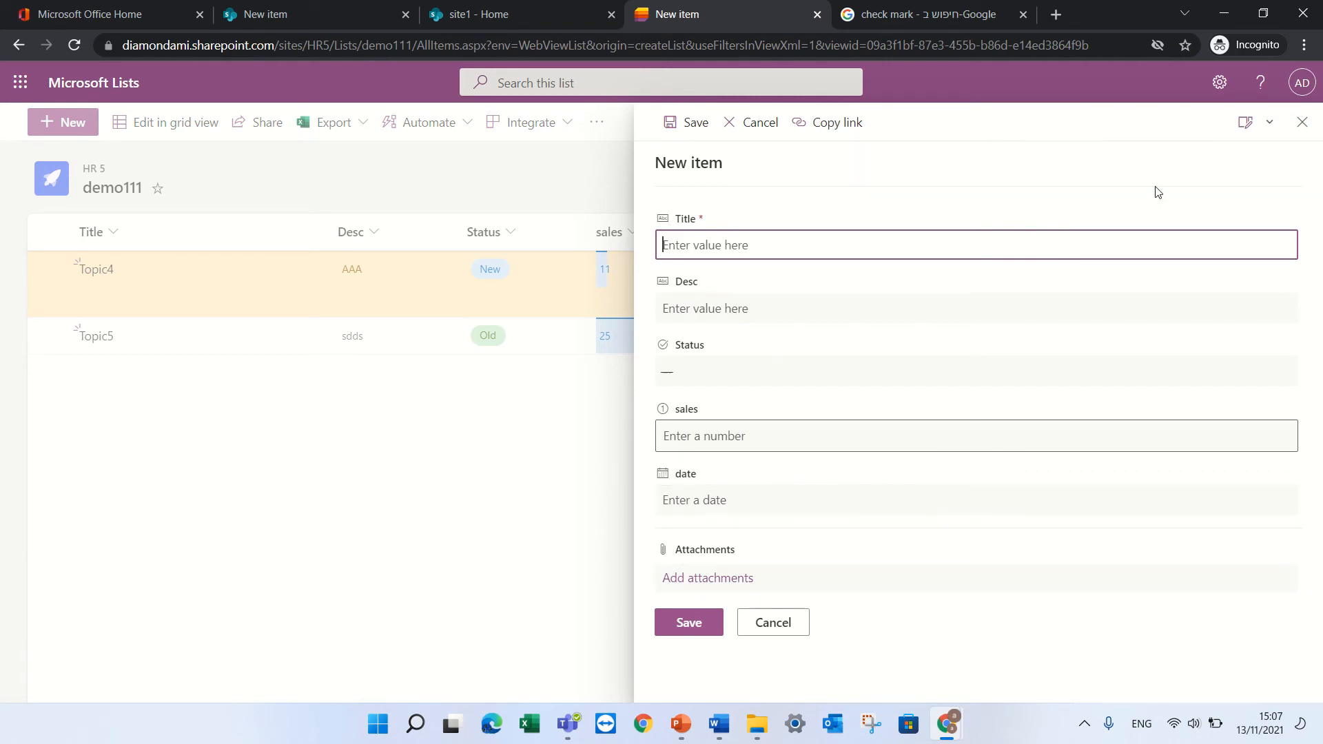
left_click(1273, 125)
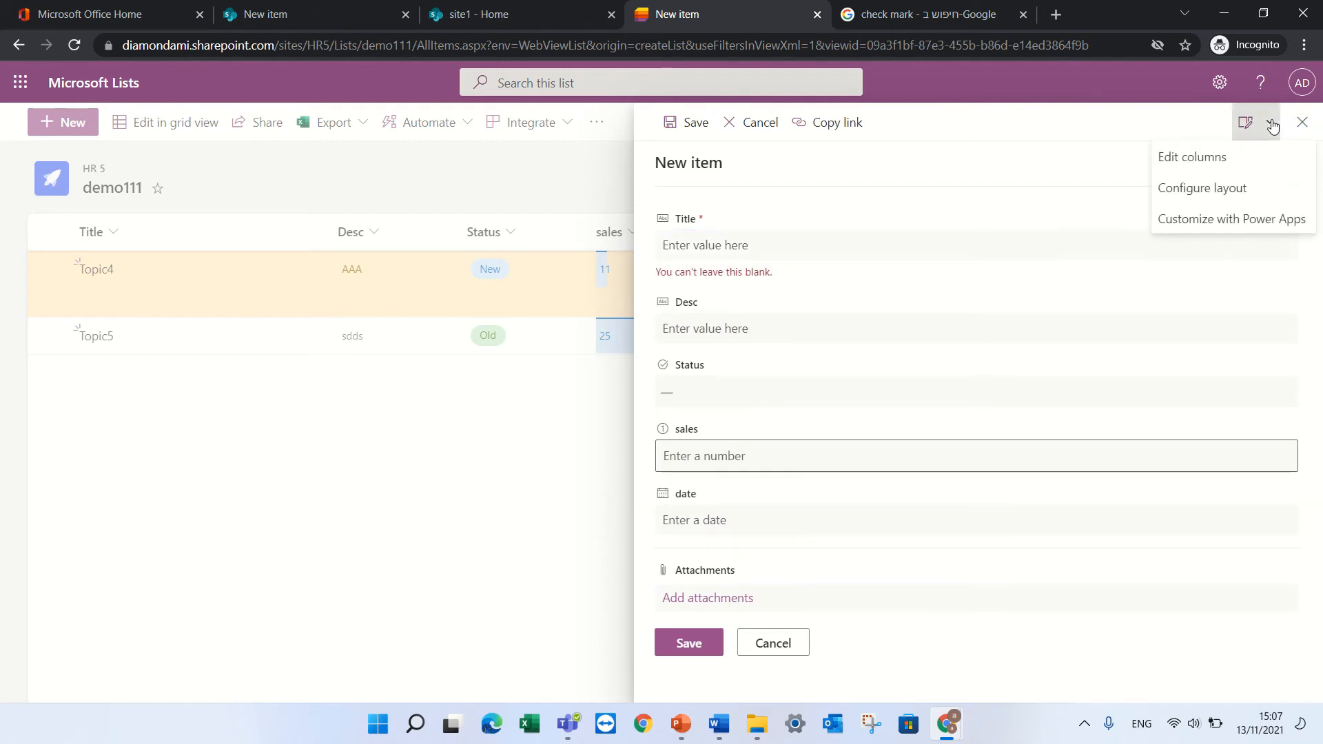
left_click(1230, 163)
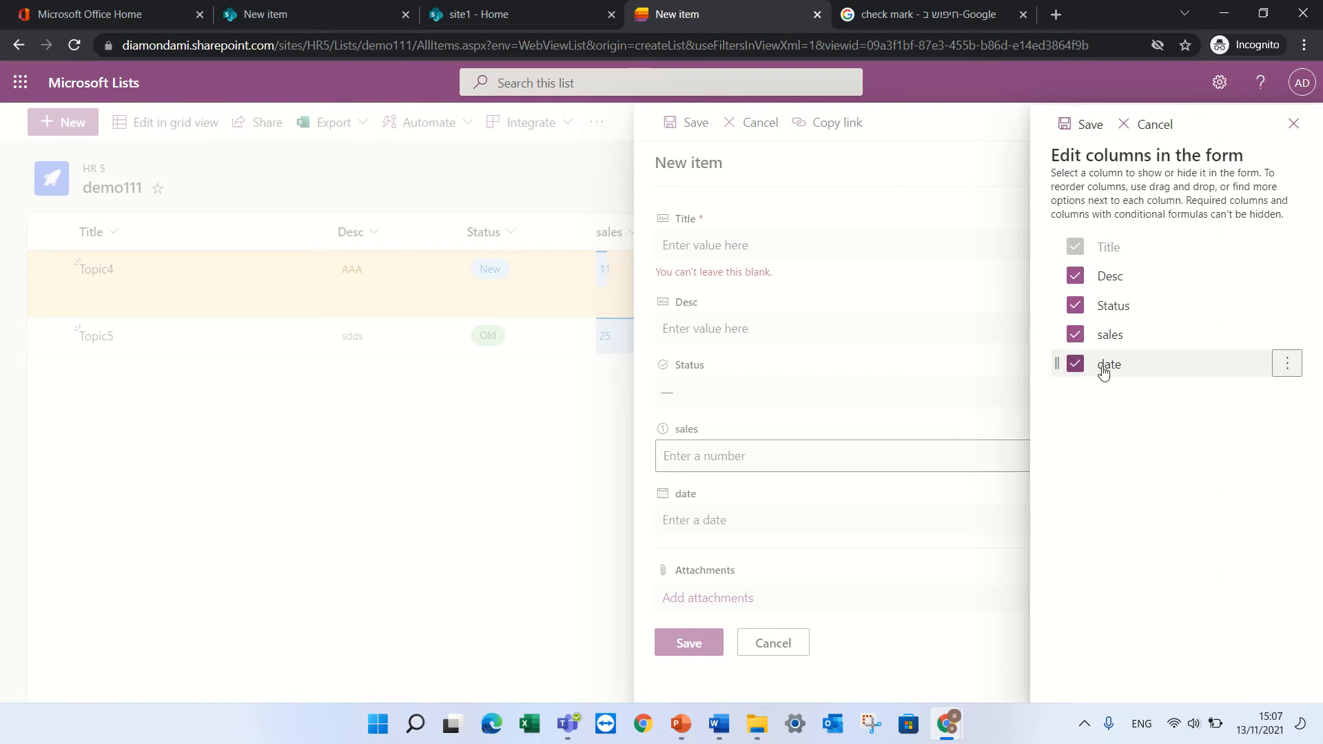
left_click(1076, 365)
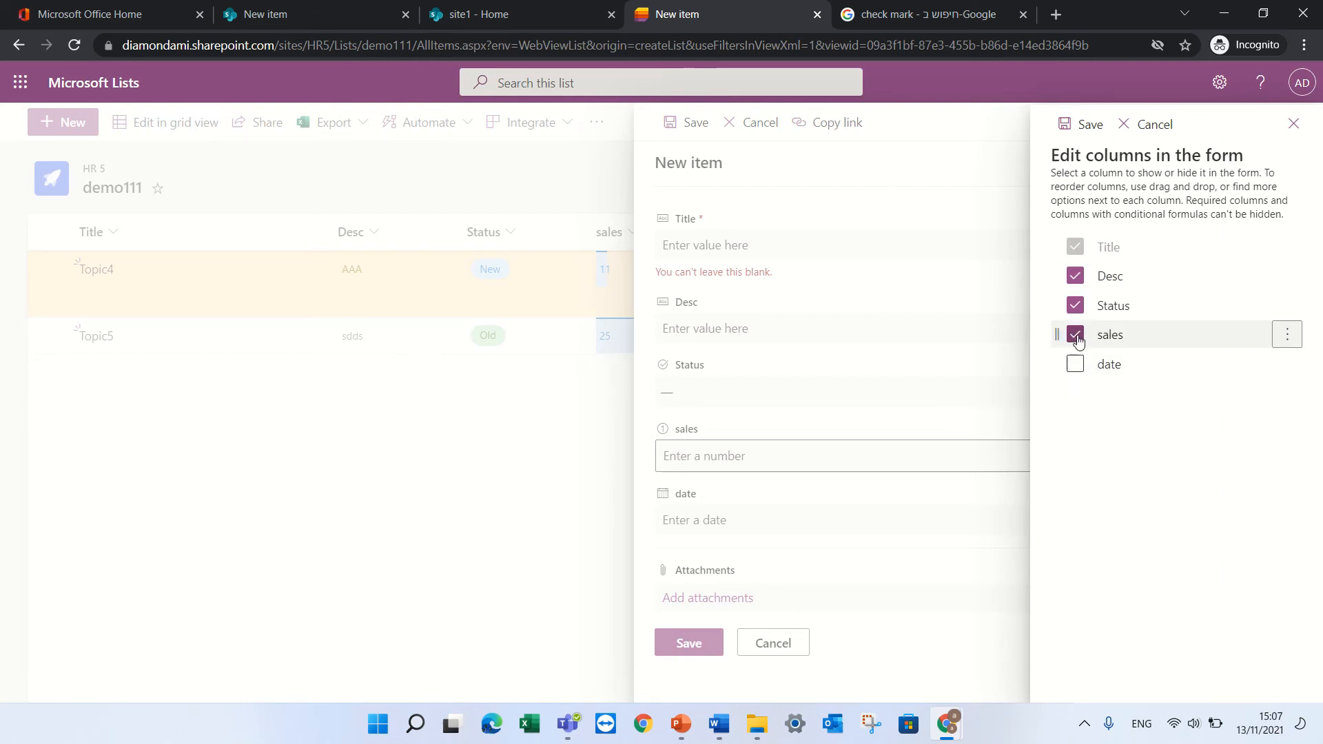
left_click(1076, 338)
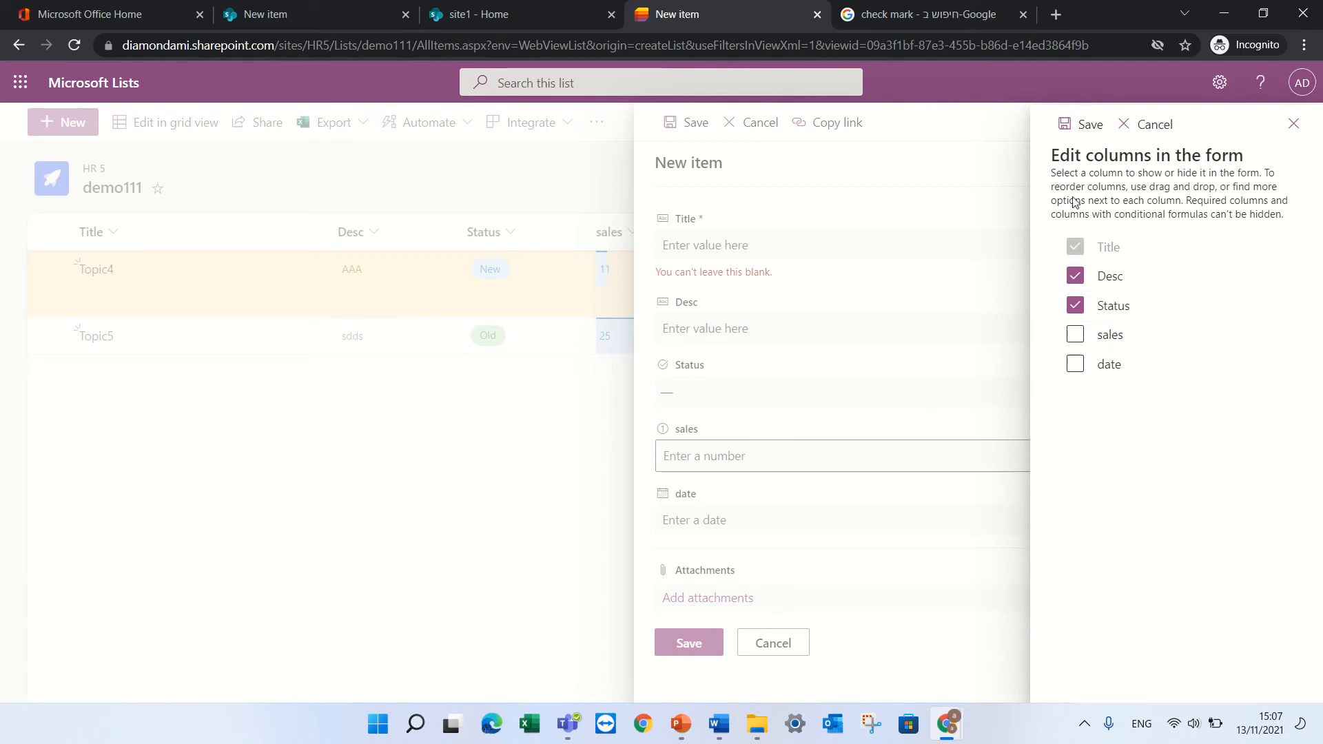
left_click(1081, 126)
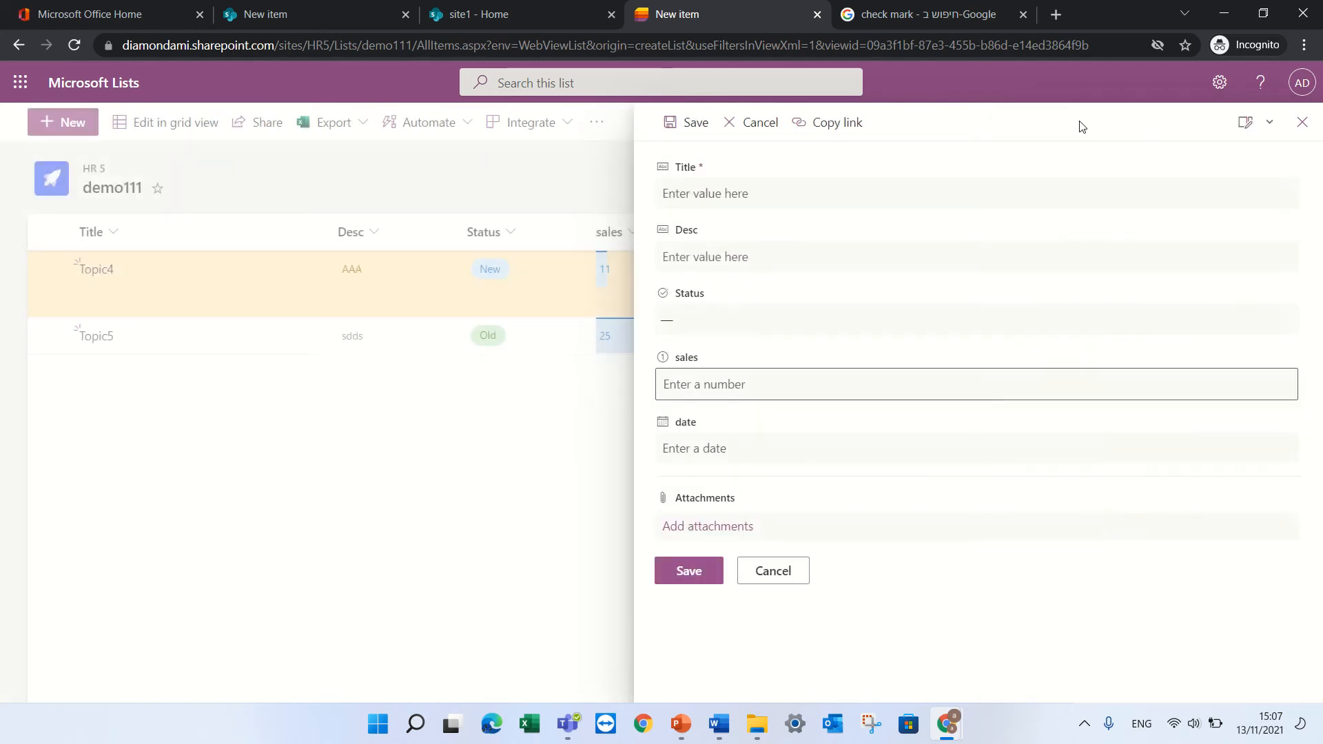
Close and recheck the new item form, and reload the list page to refresh it
left_click(1313, 124)
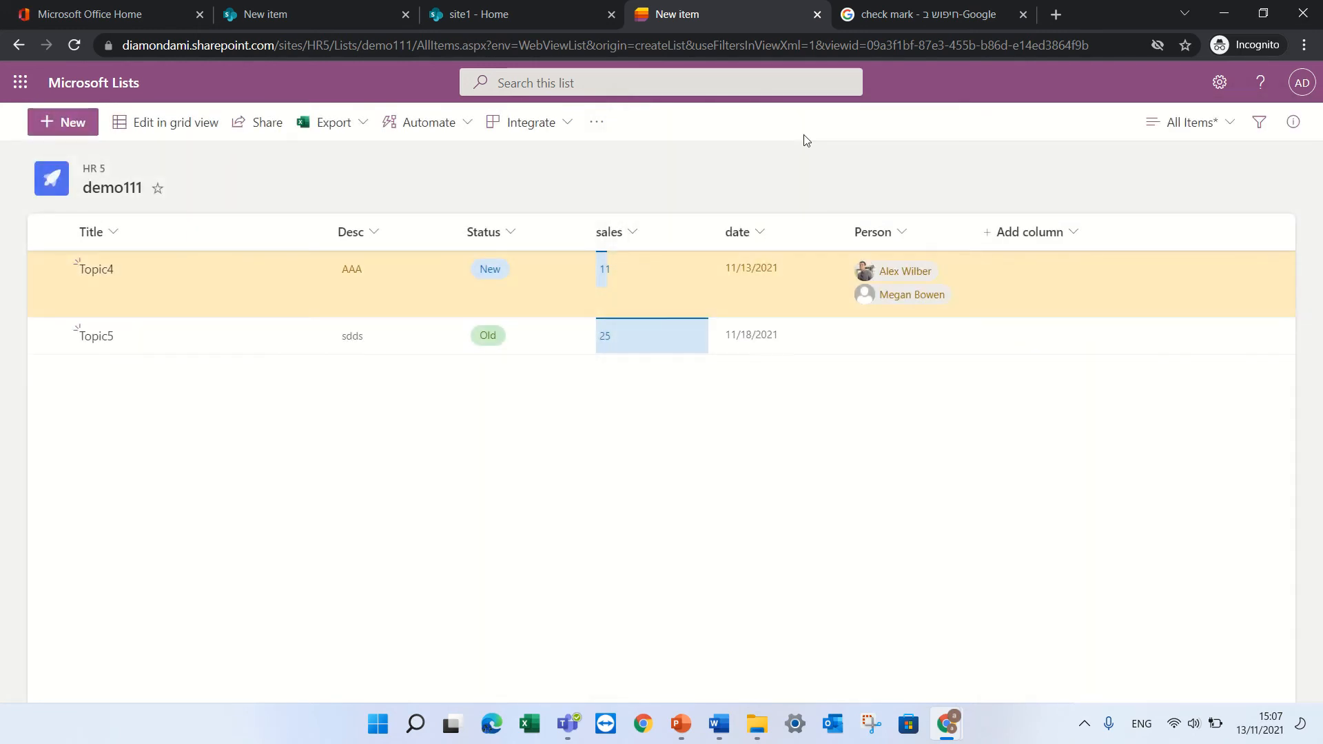
left_click(57, 122)
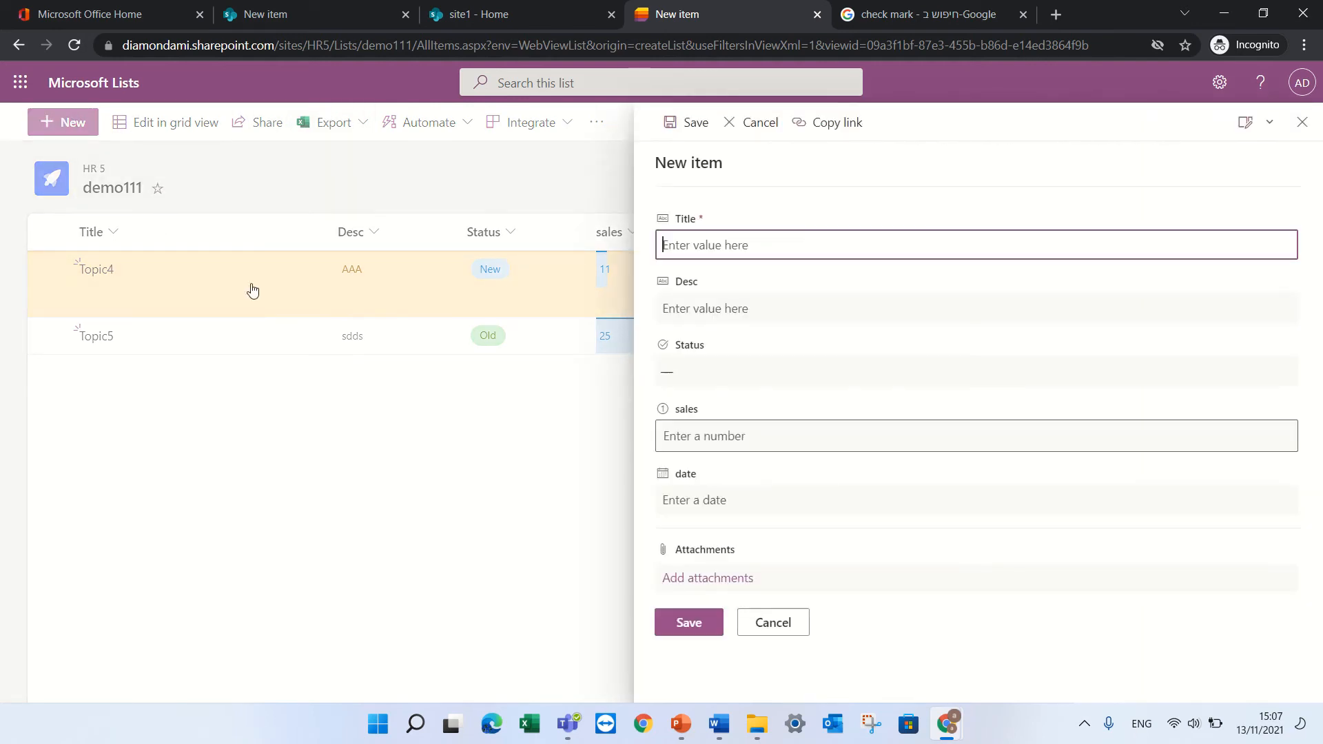
left_click(1303, 129)
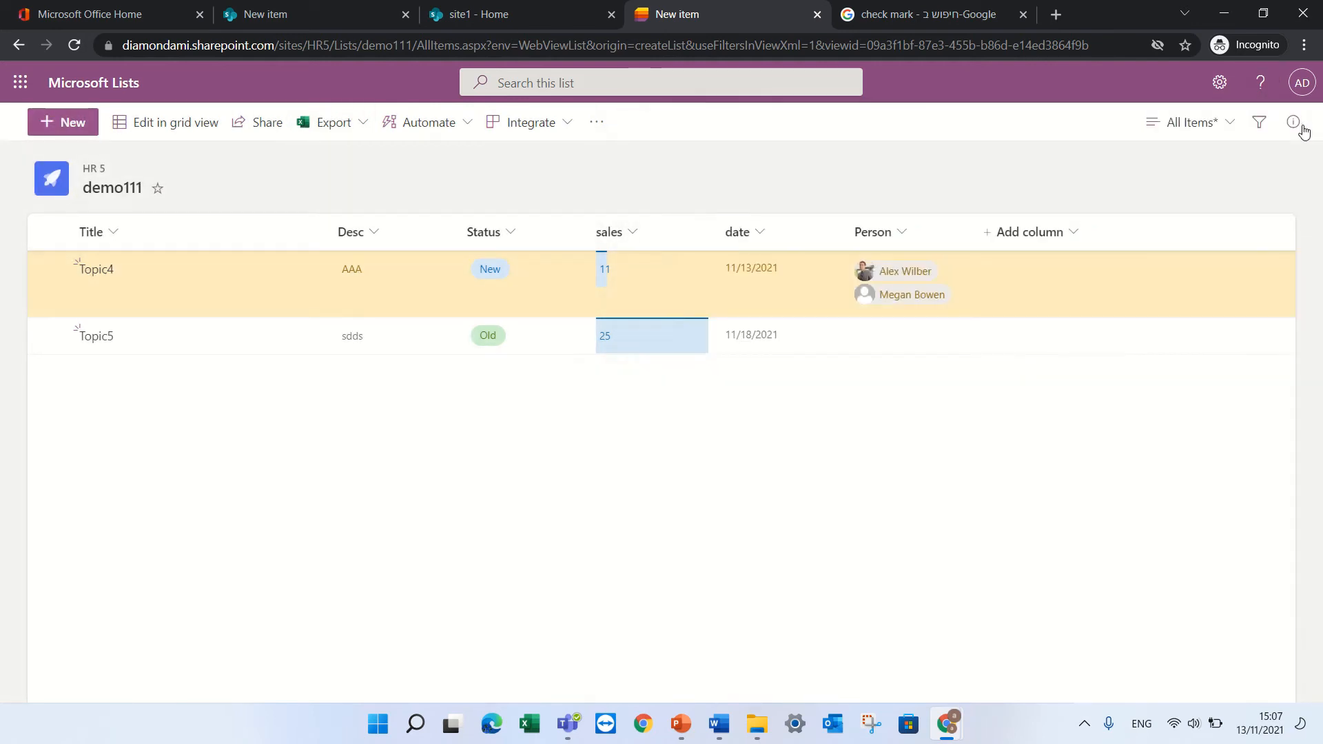
left_click(689, 47)
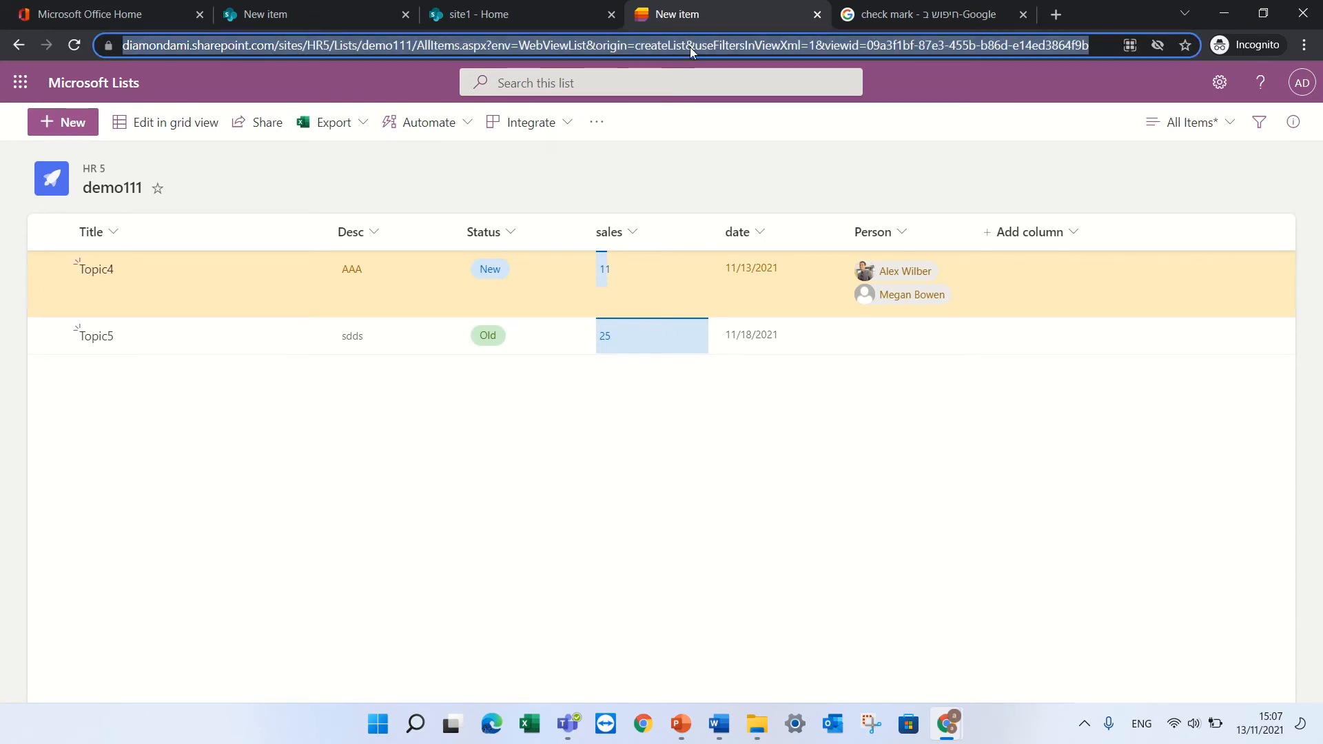
key("Return")
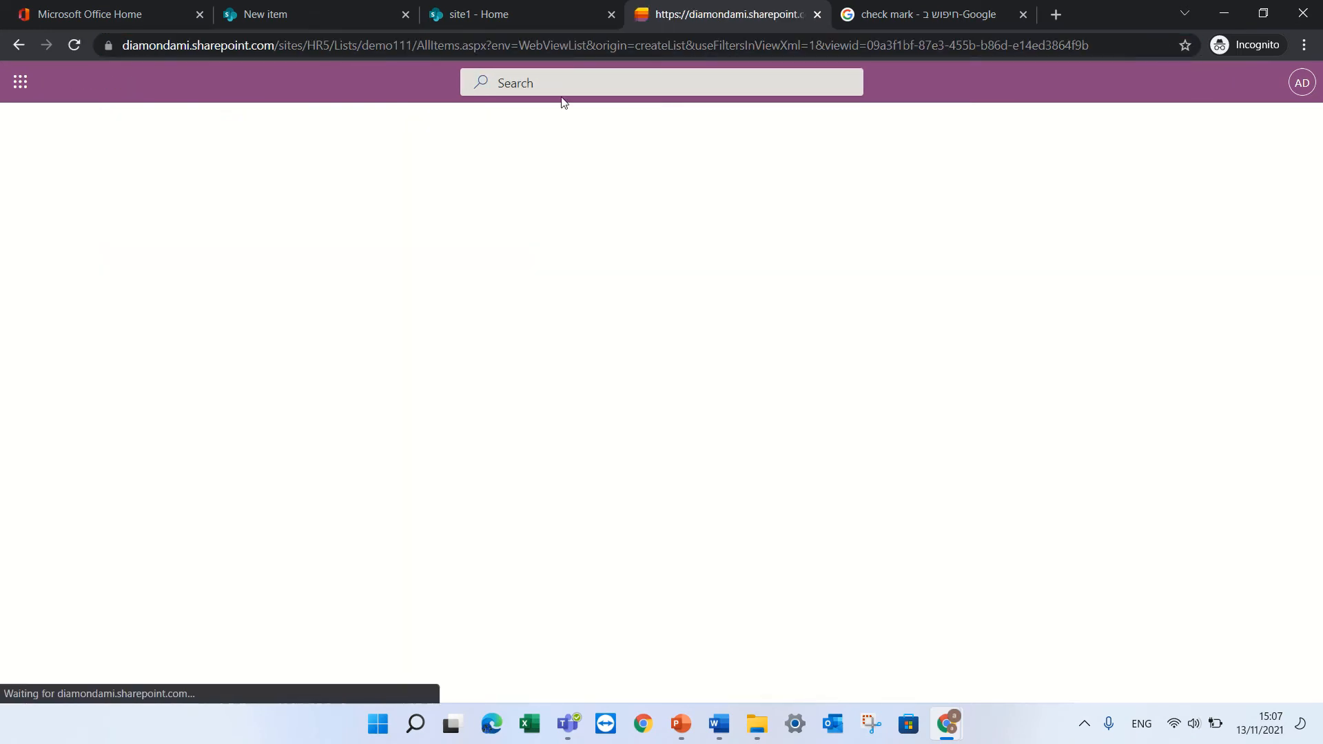
Open the conditional formula editor for the sales column from the new item form's column settings
left_click(63, 124)
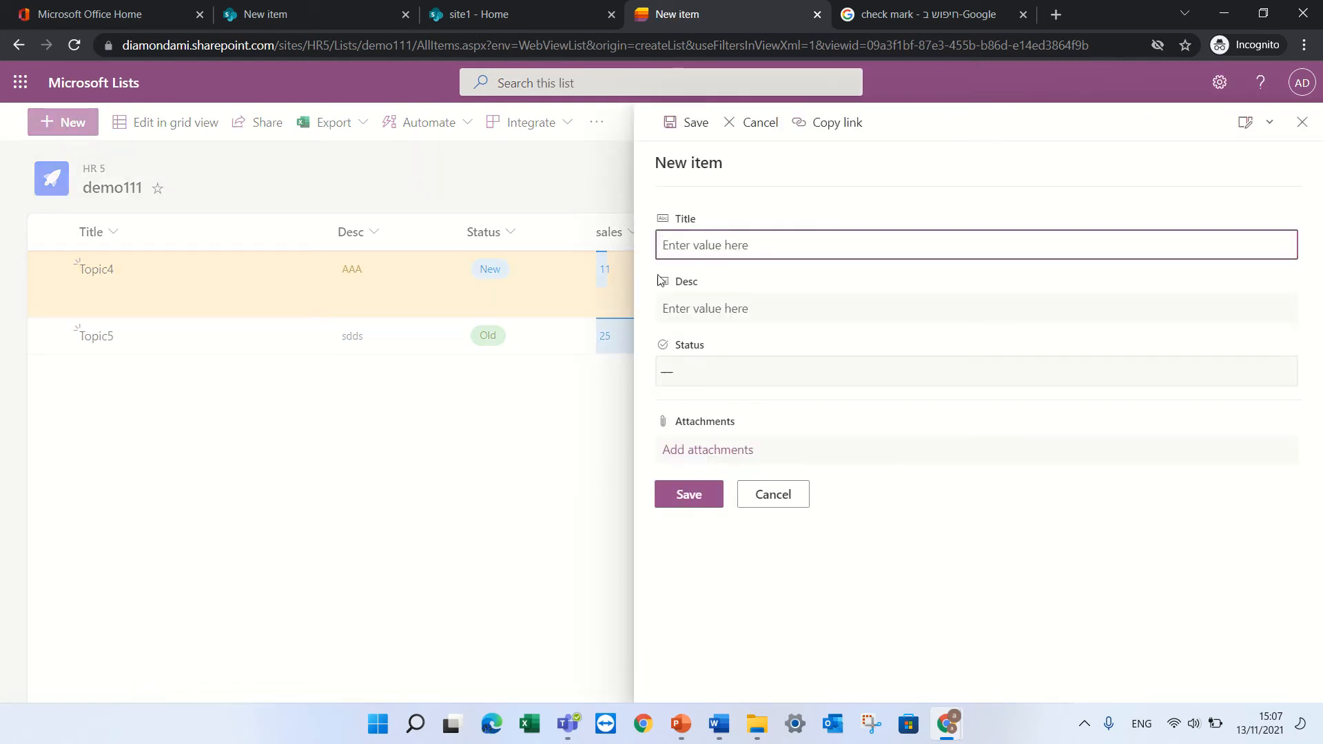
left_click(1272, 126)
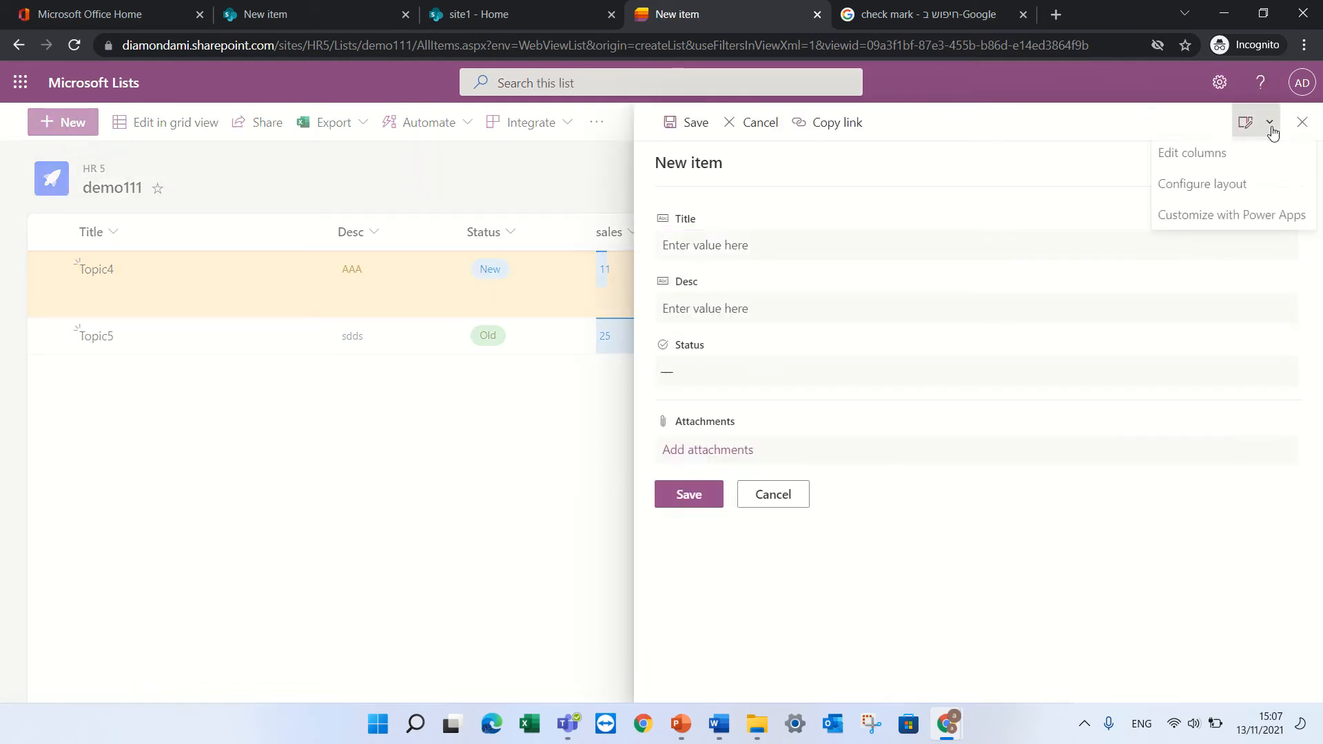
left_click(1220, 159)
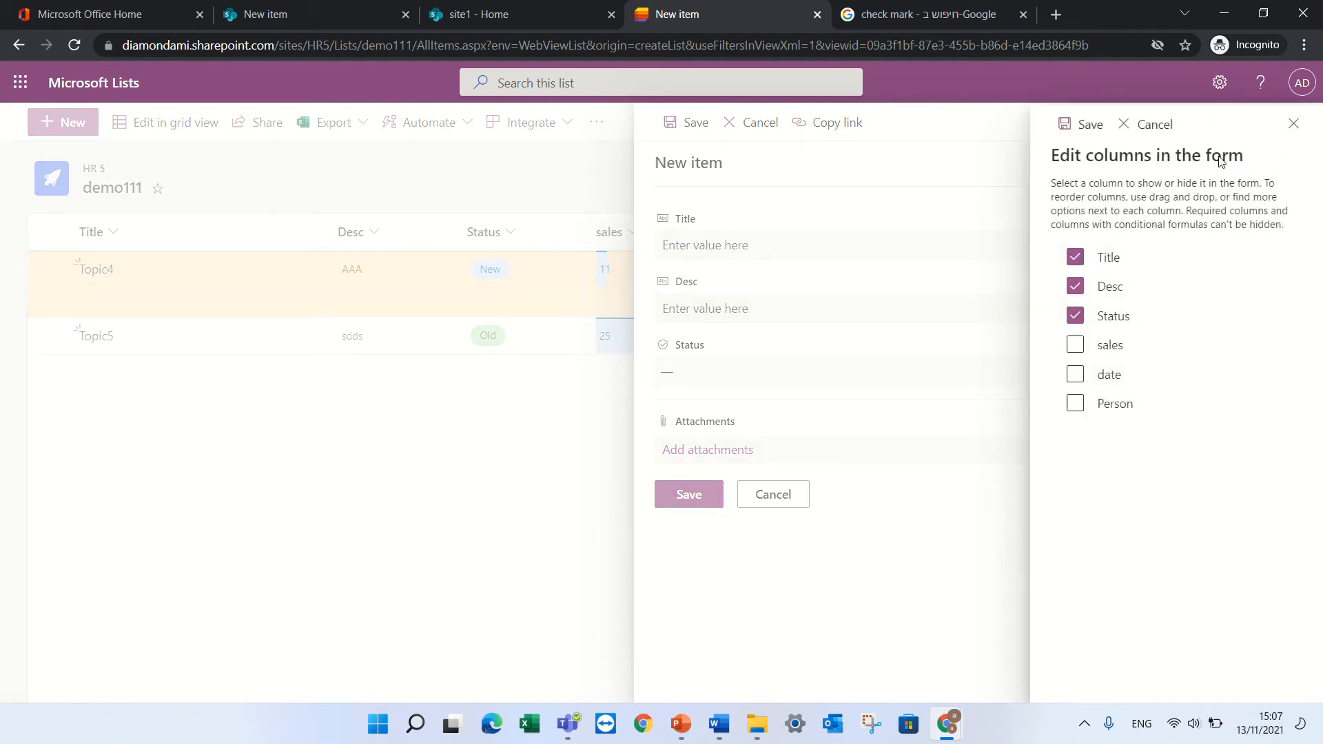
mouse_move(1280, 346)
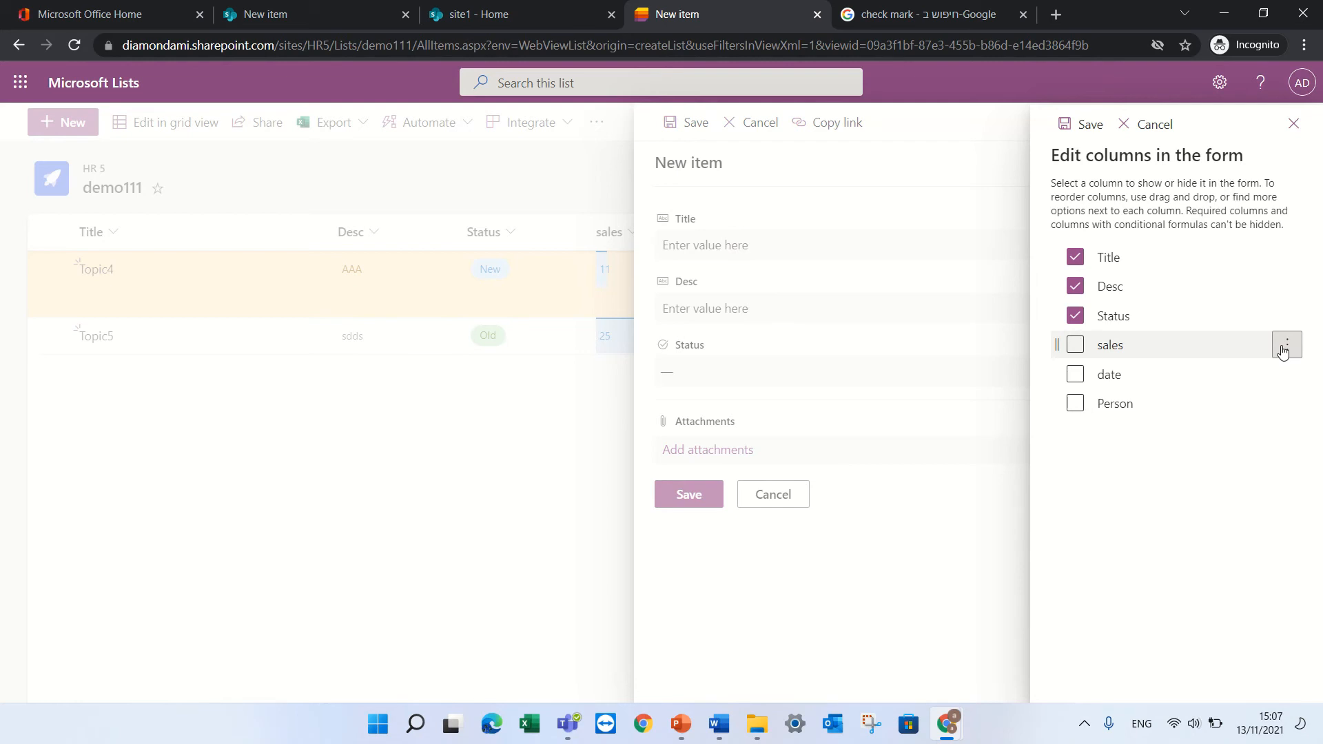
left_click(1283, 350)
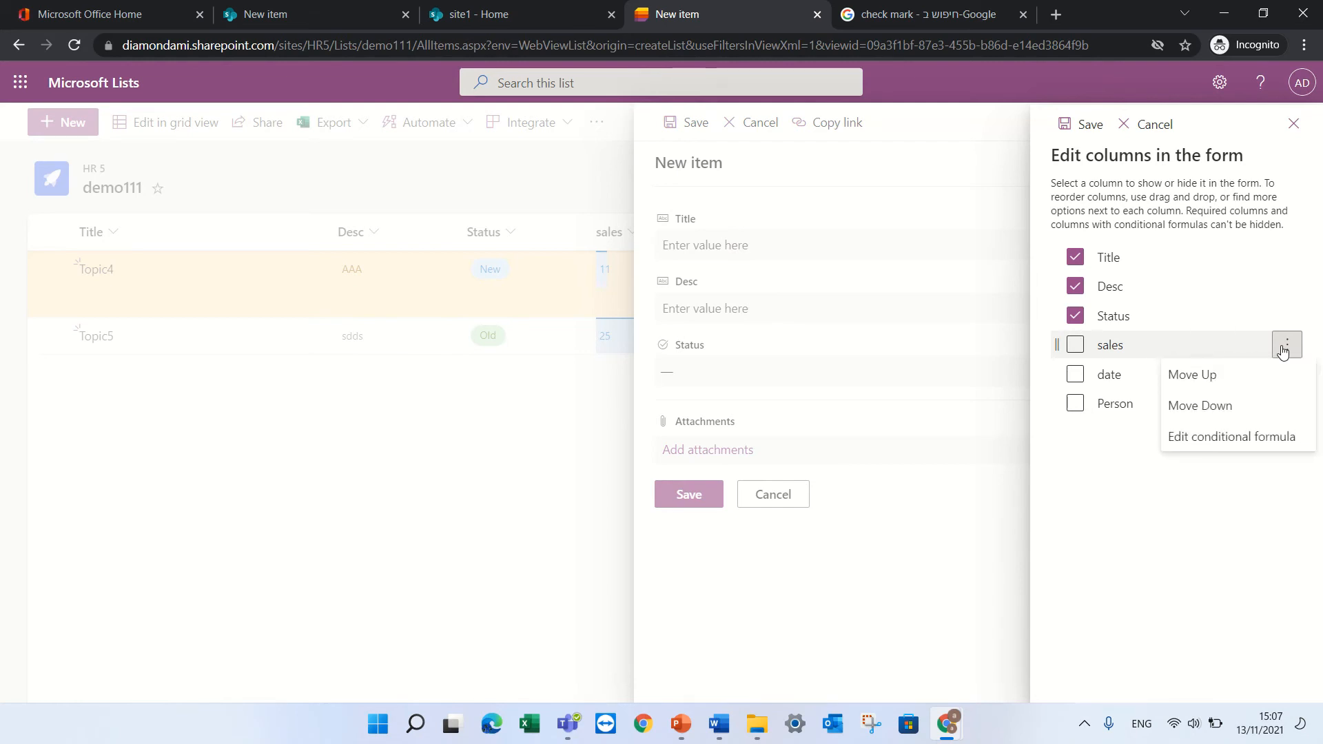
left_click(1265, 441)
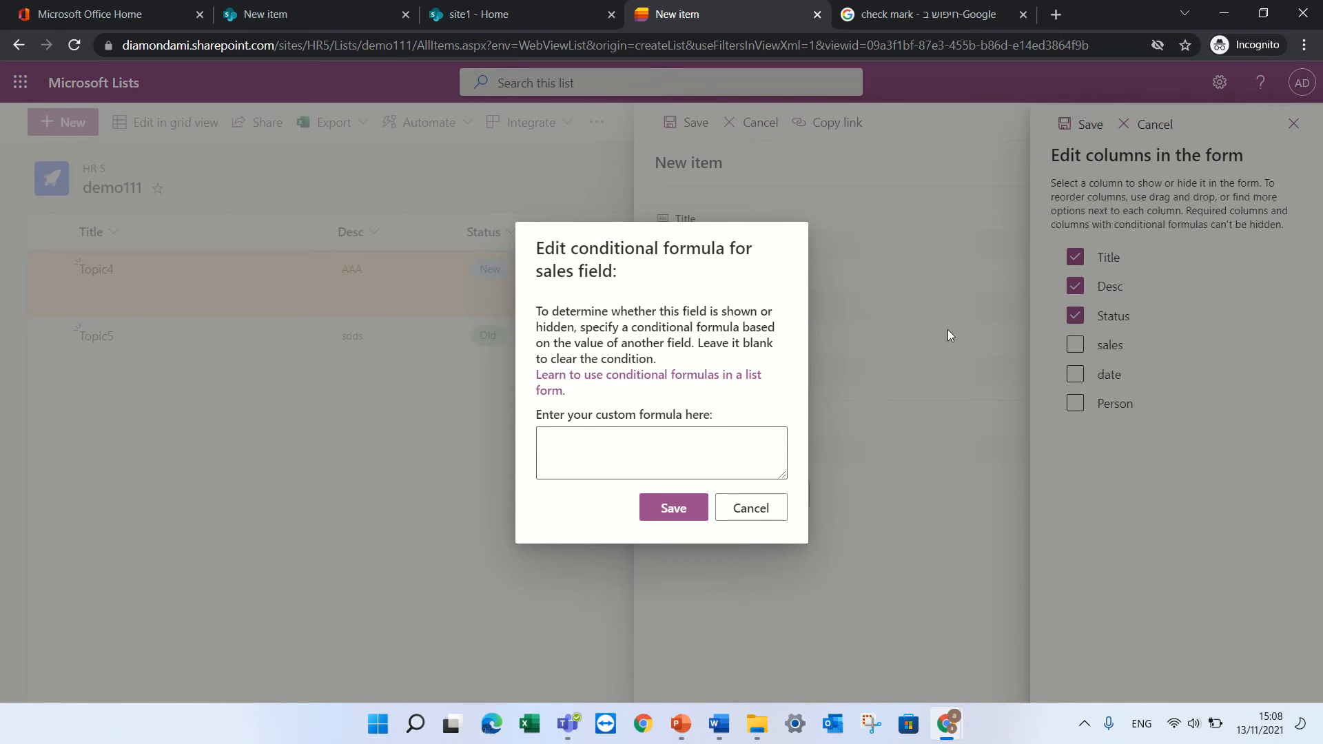
Open the conditional formulas help article and copy its sample formula =if([$Category] == 'Product Management', 'true', 'false')
left_click(579, 378)
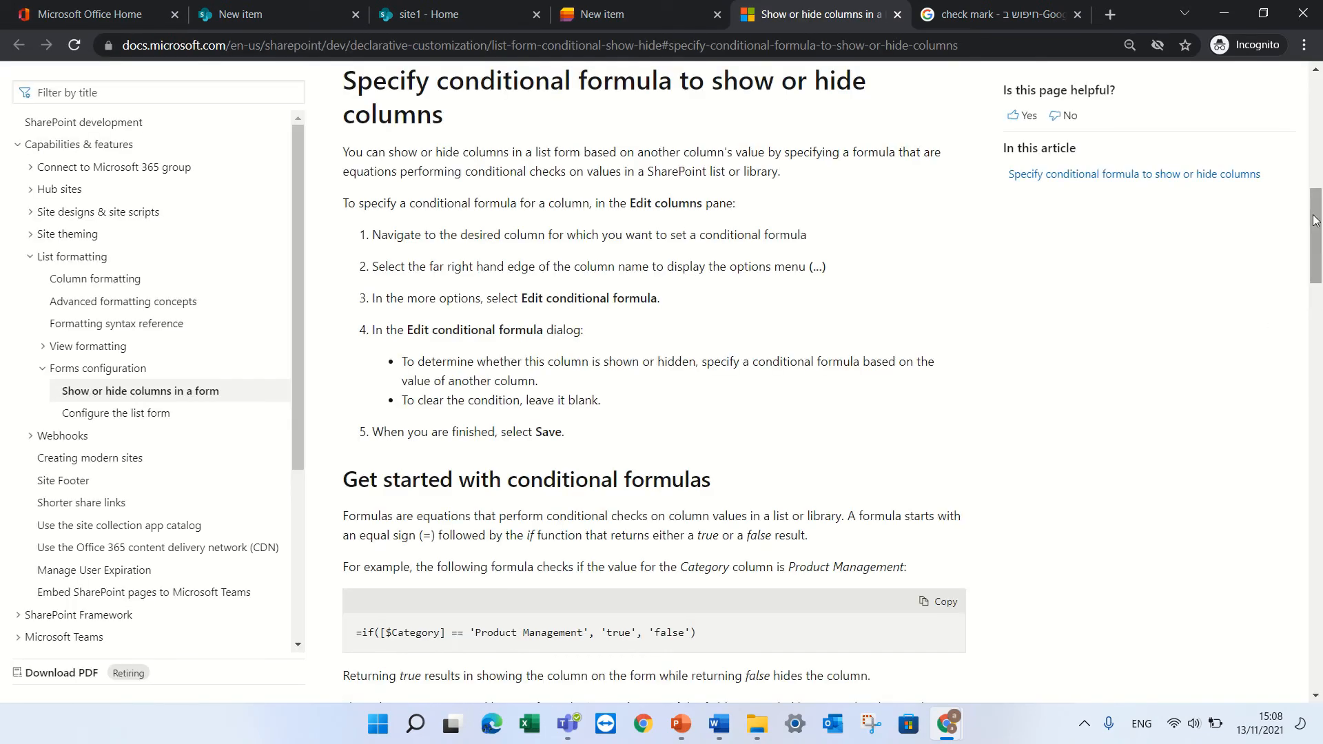
scroll(787, 324, "down", 3)
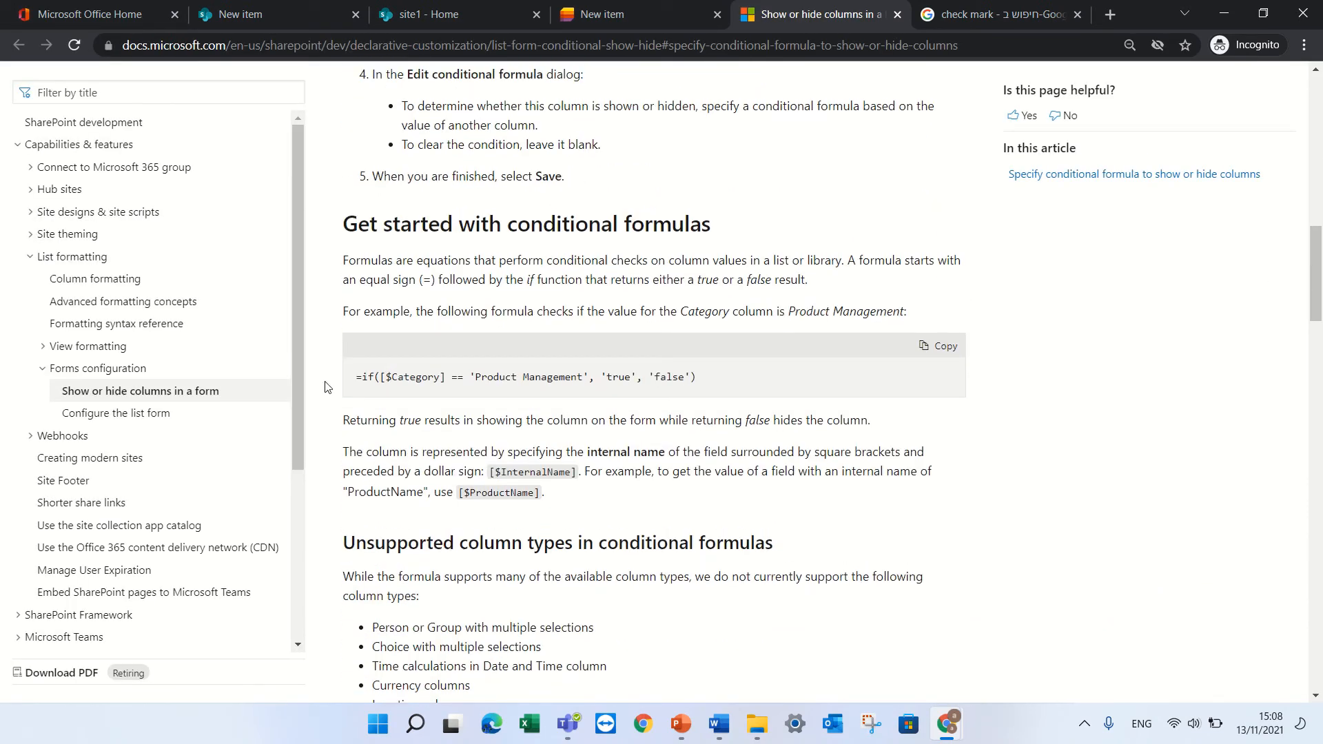
left_click_drag(357, 378, 706, 379)
key("ctrl+c")
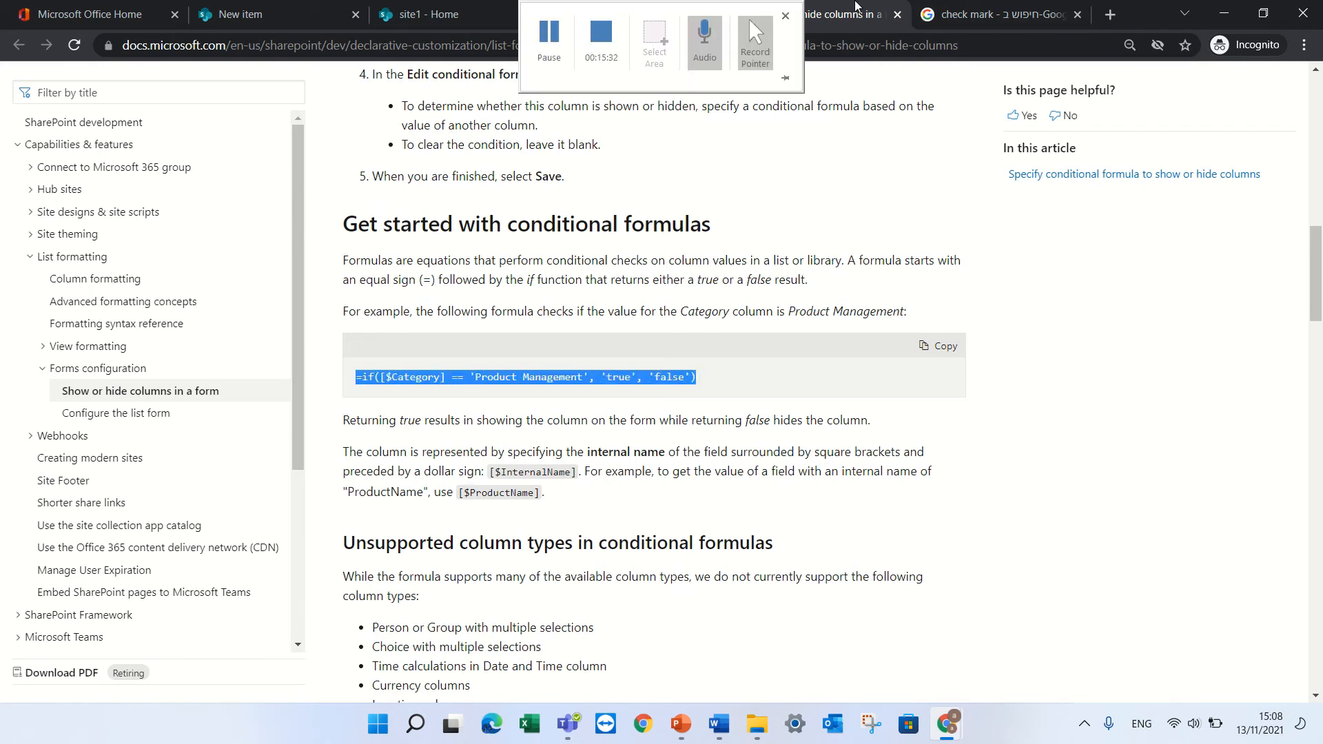
Paste the copied sample formula into the sales field's conditional formula and replace its Category column reference with Status
left_click(661, 7)
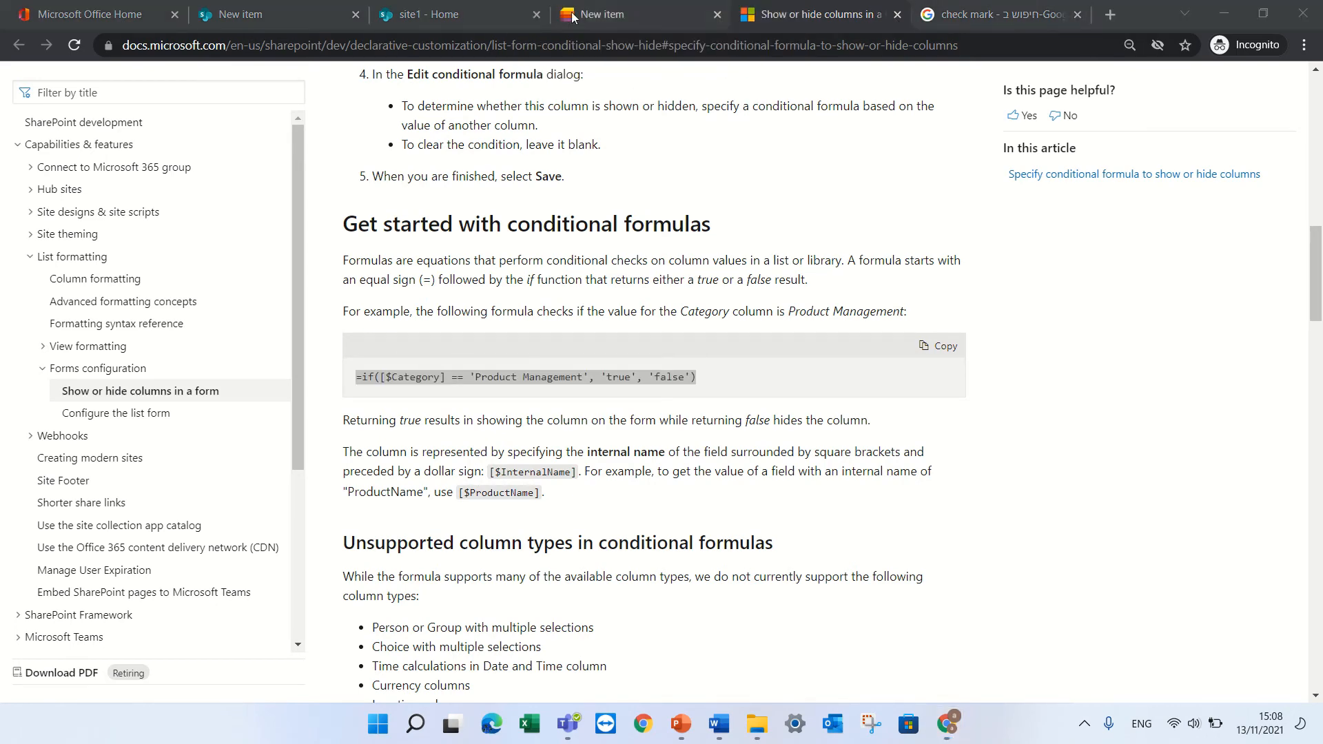
left_click(600, 14)
left_click(641, 440)
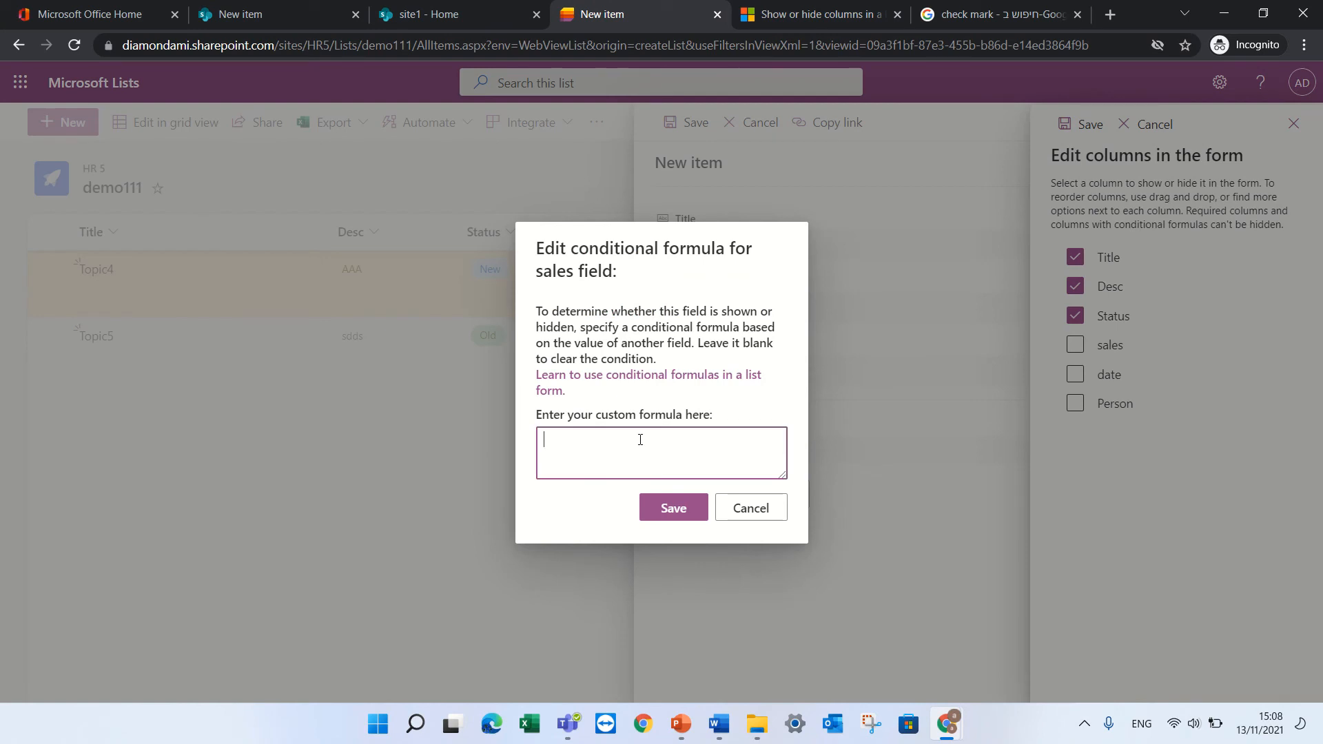
key("ctrl+v")
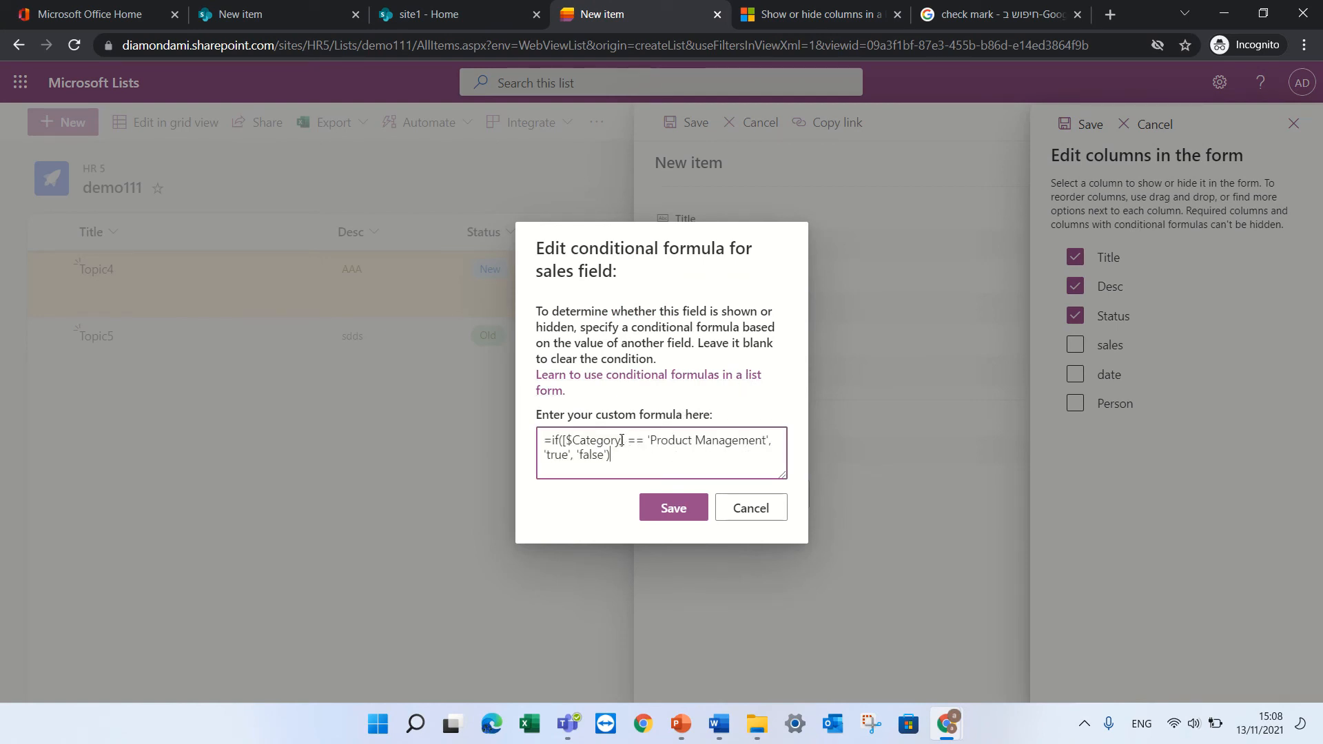
left_click_drag(620, 440, 581, 441)
type("Status")
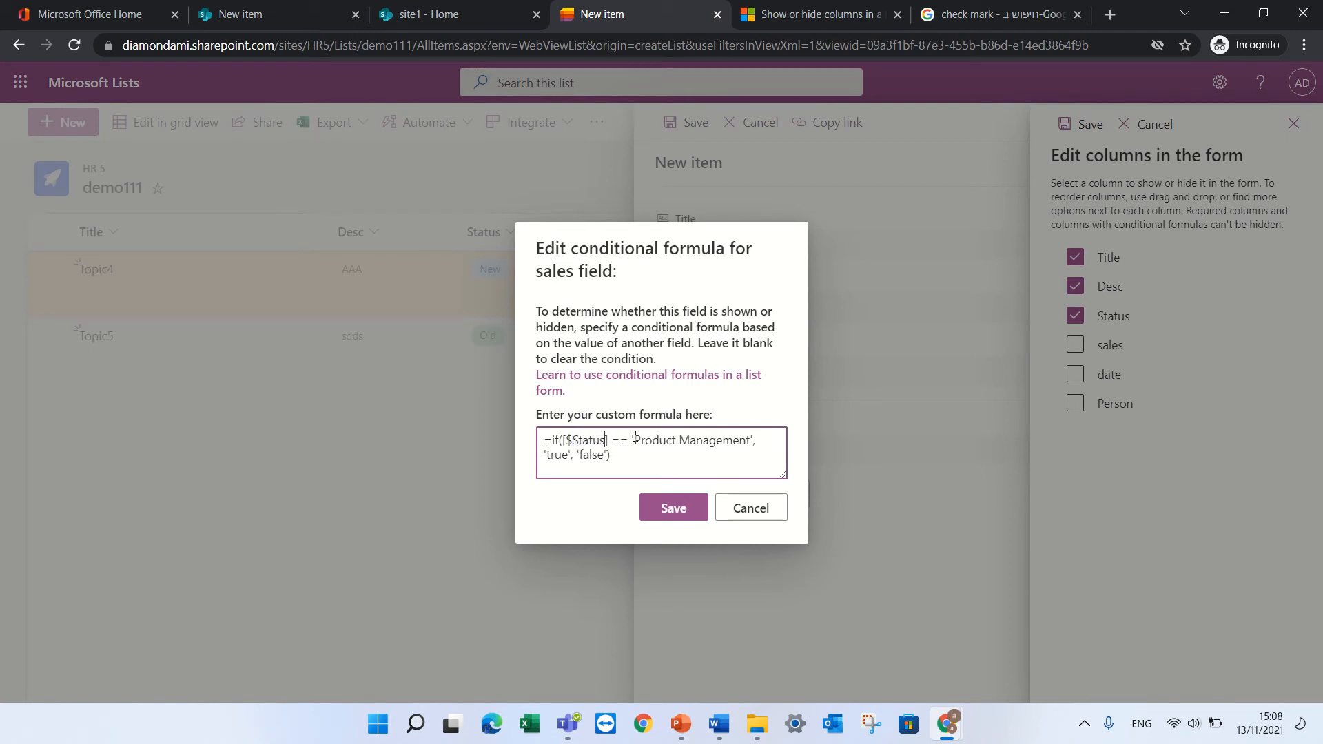
Replace 'Product Management' with 'New' in the formula, save it, and close the column settings and the new item form
left_click_drag(635, 439, 742, 436)
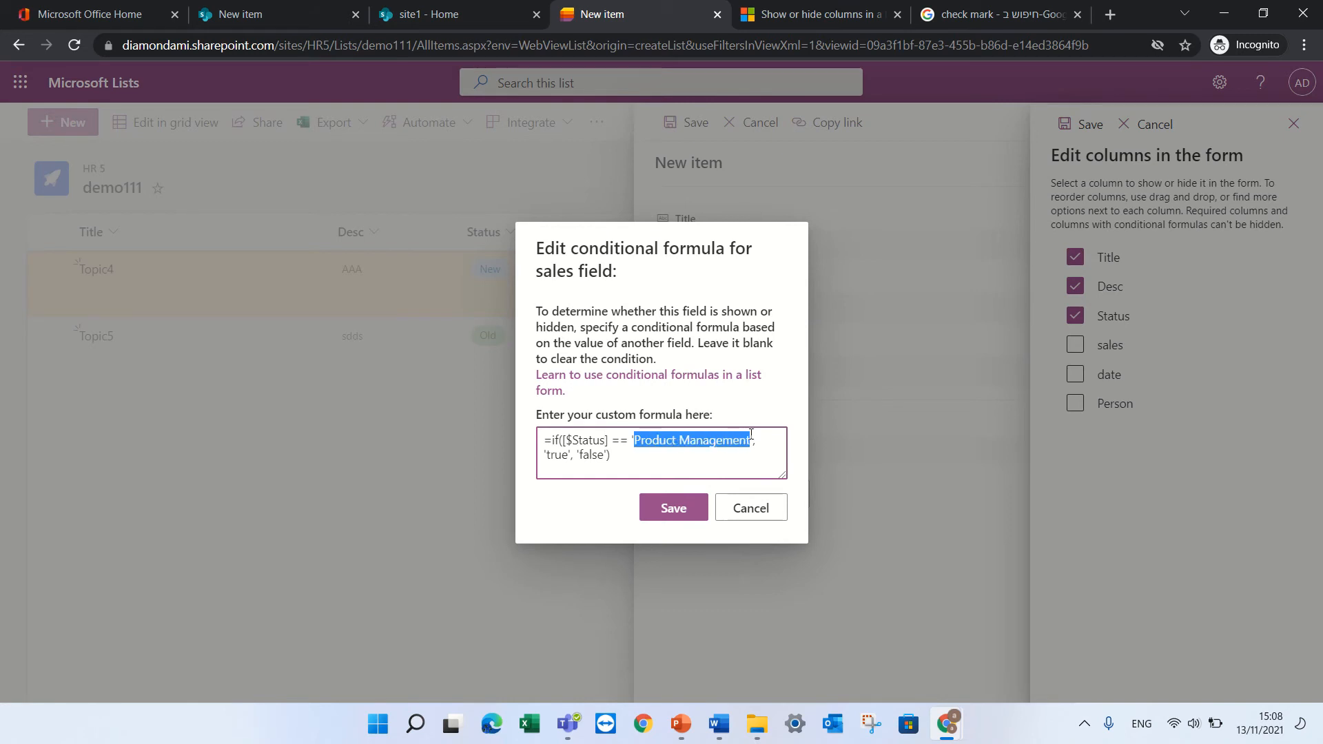
type("N")
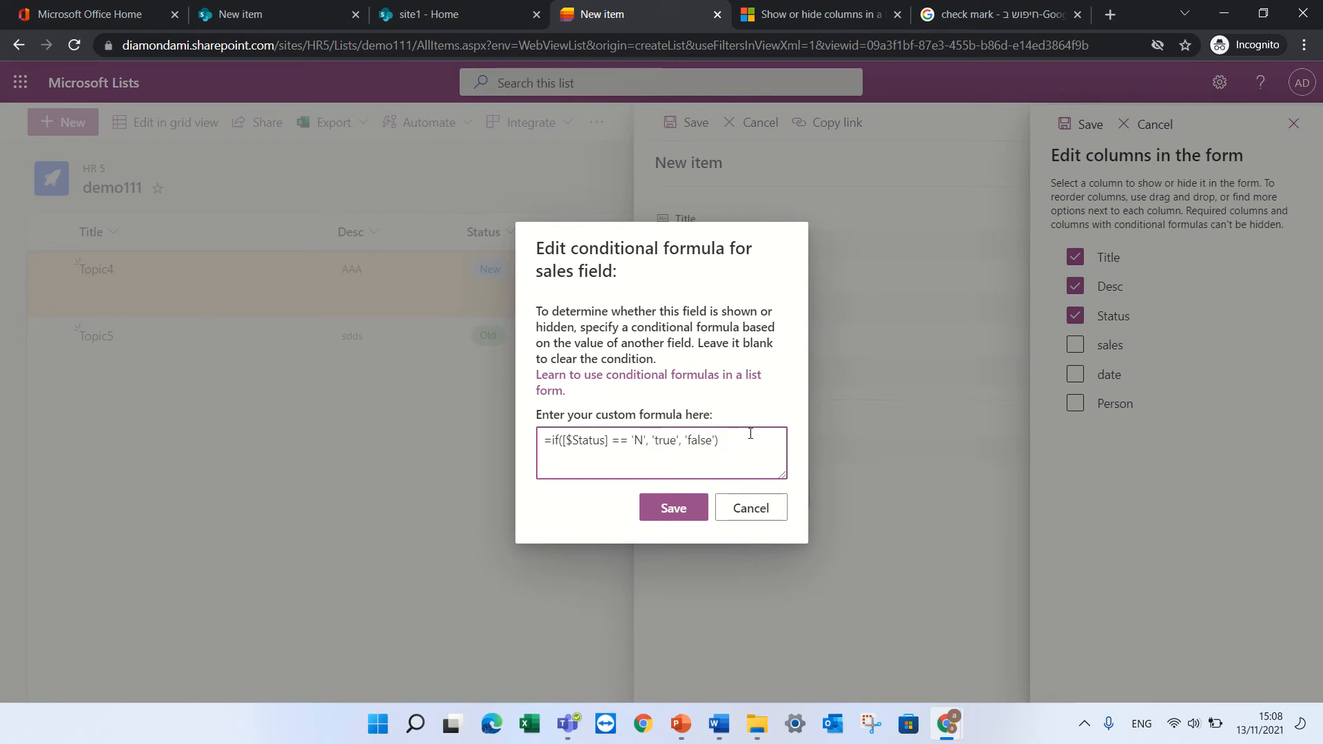
type("ew")
key("BackSpace")
key("BackSpace")
key("BackSpace")
type("New")
left_click(679, 510)
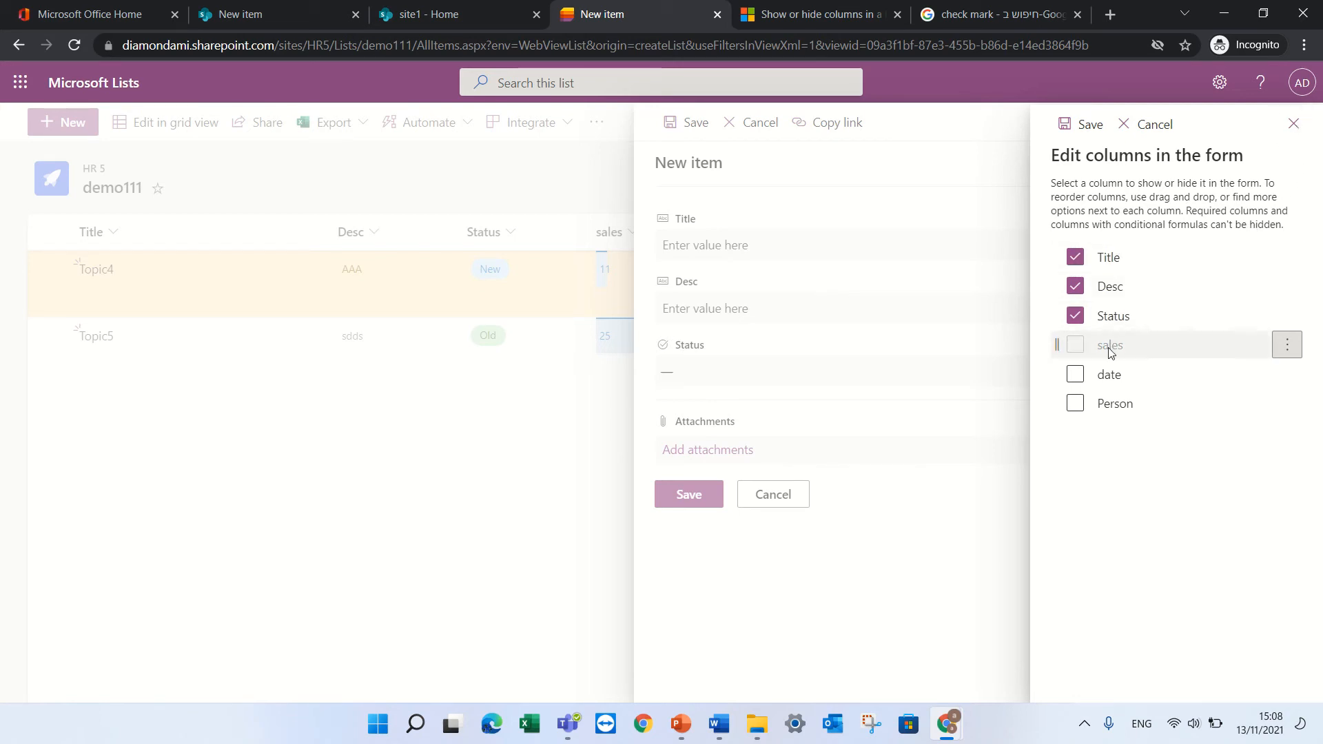
left_click(1293, 124)
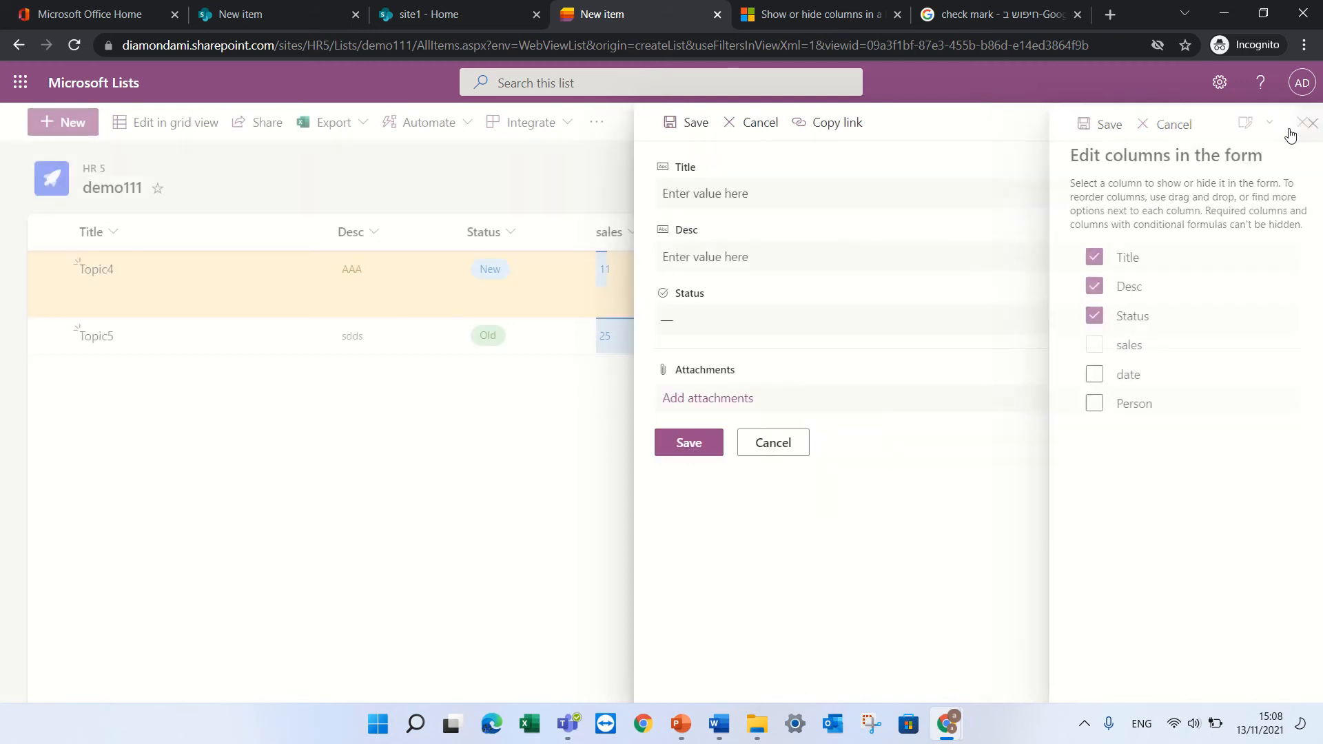
left_click(1302, 123)
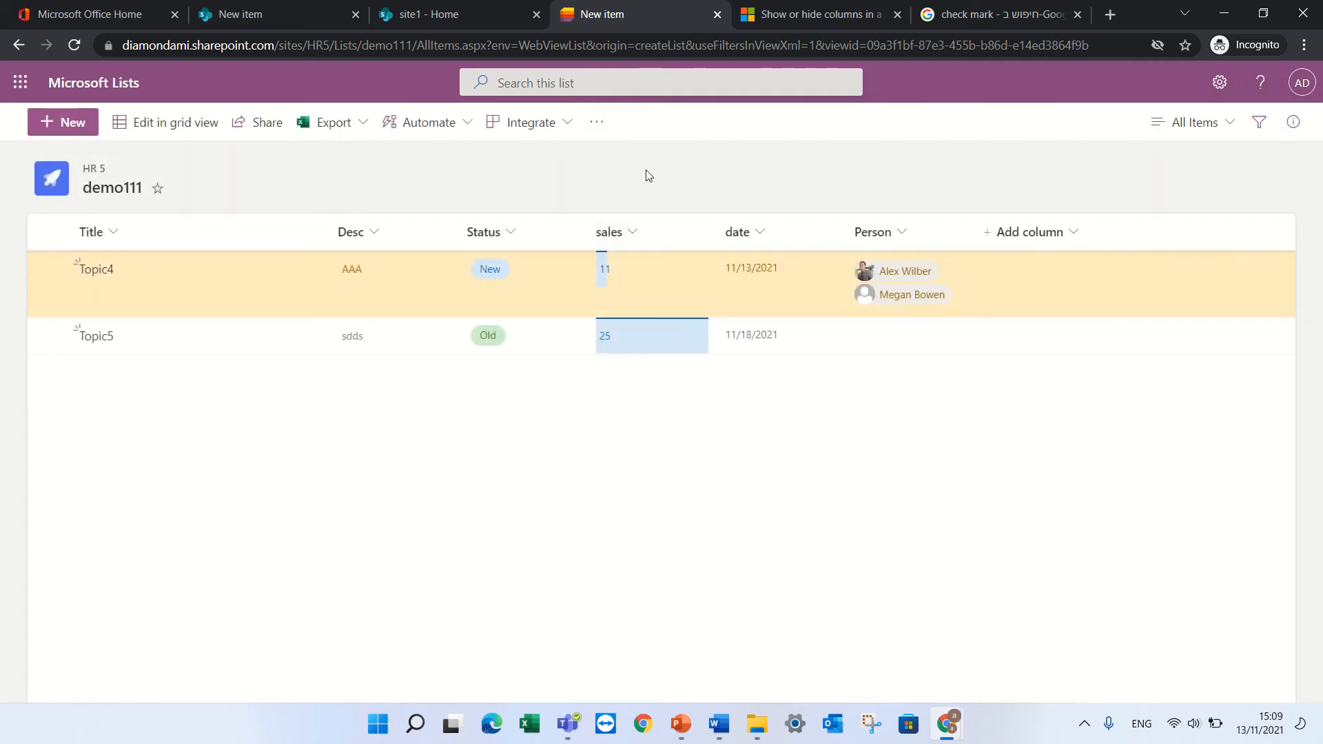
left_click(537, 52)
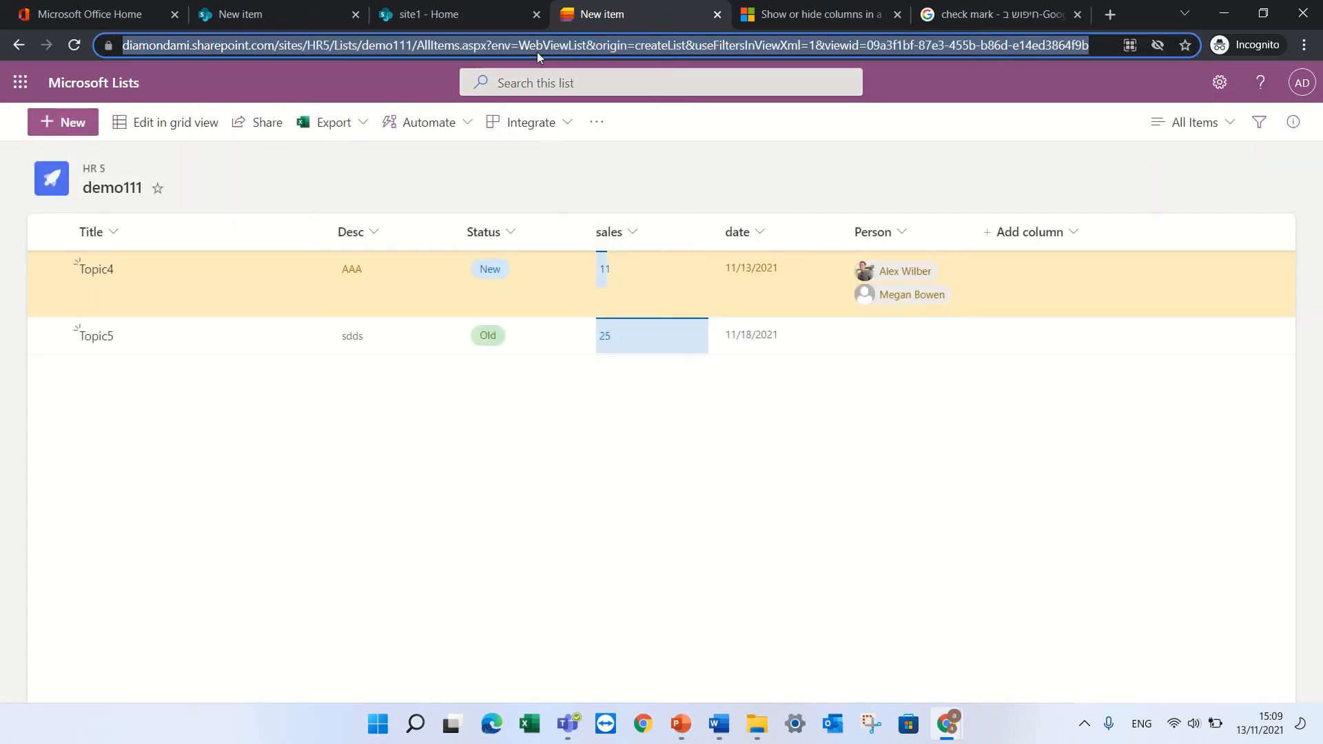
key("XF86AudioMute")
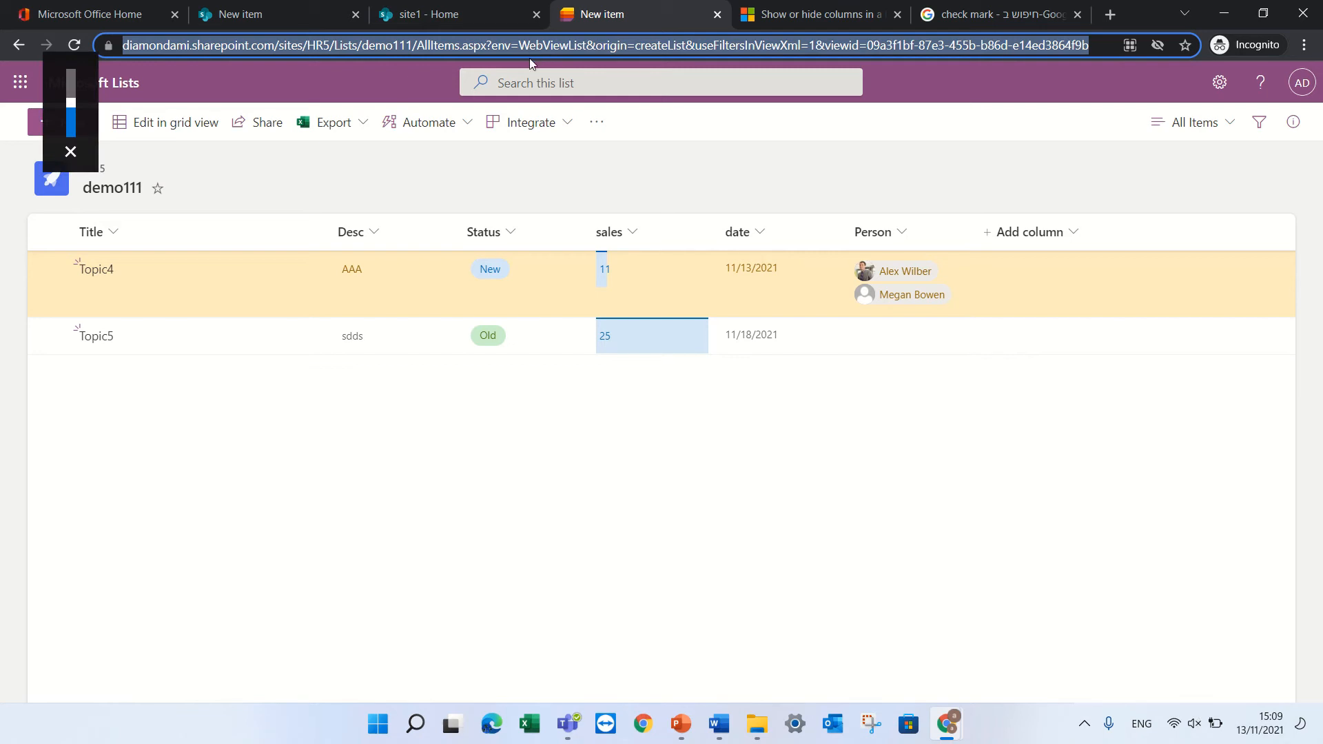
left_click(579, 50)
key("XF86AudioMute")
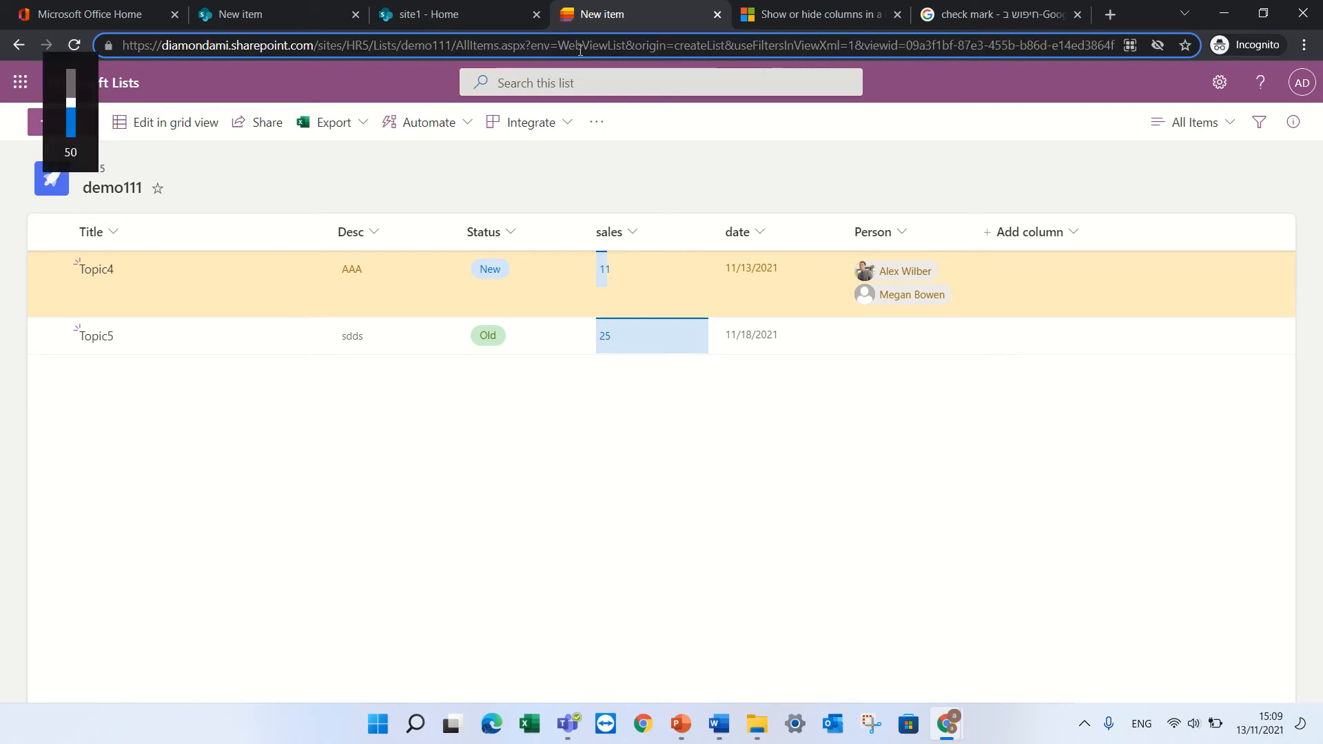
right_click(579, 49)
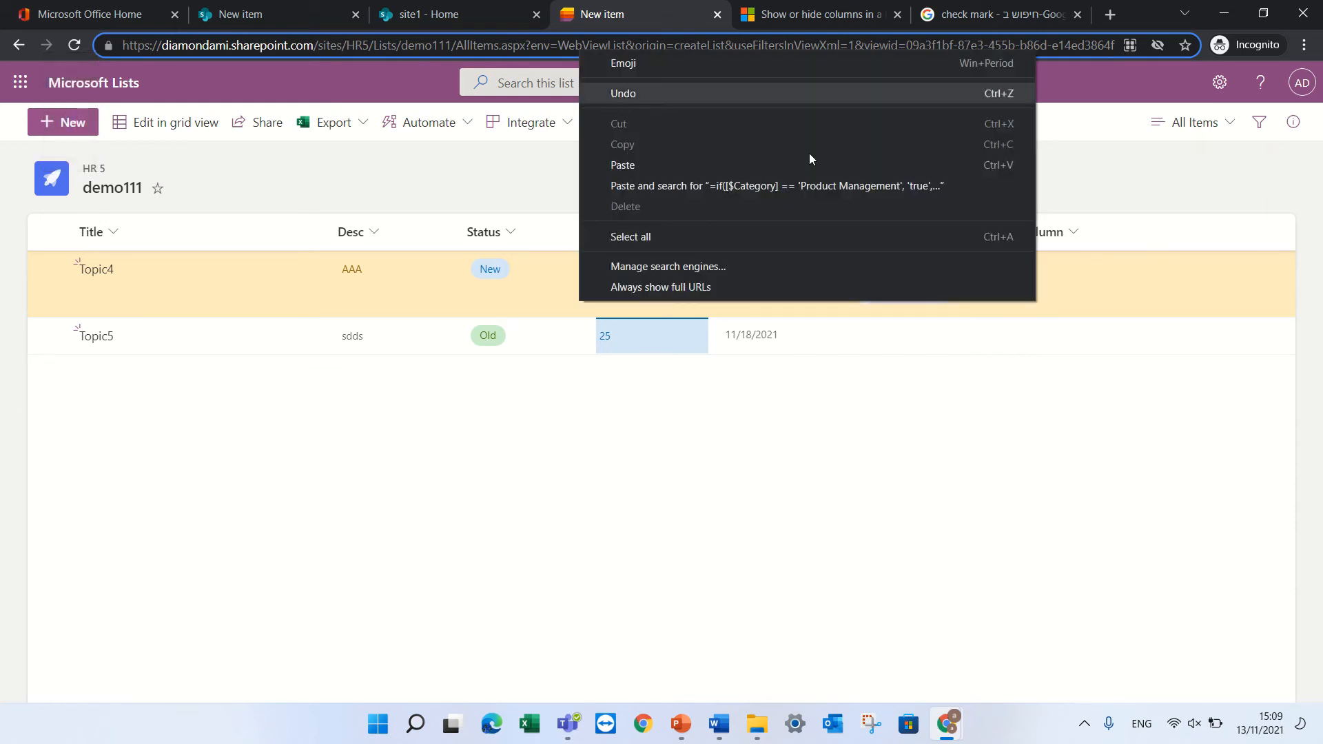
left_click(1047, 498)
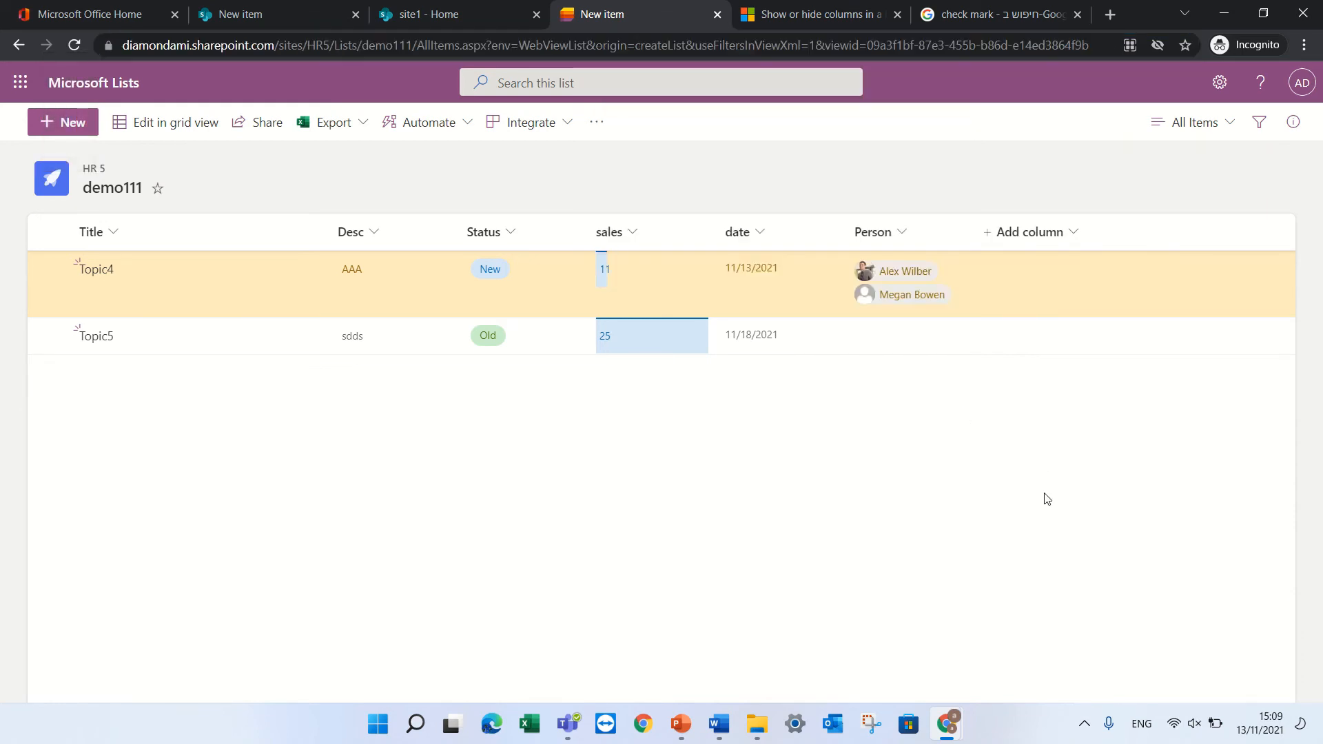
Test the sales field's condition in a new item form with Status set to New, and cancel the form
left_click(74, 126)
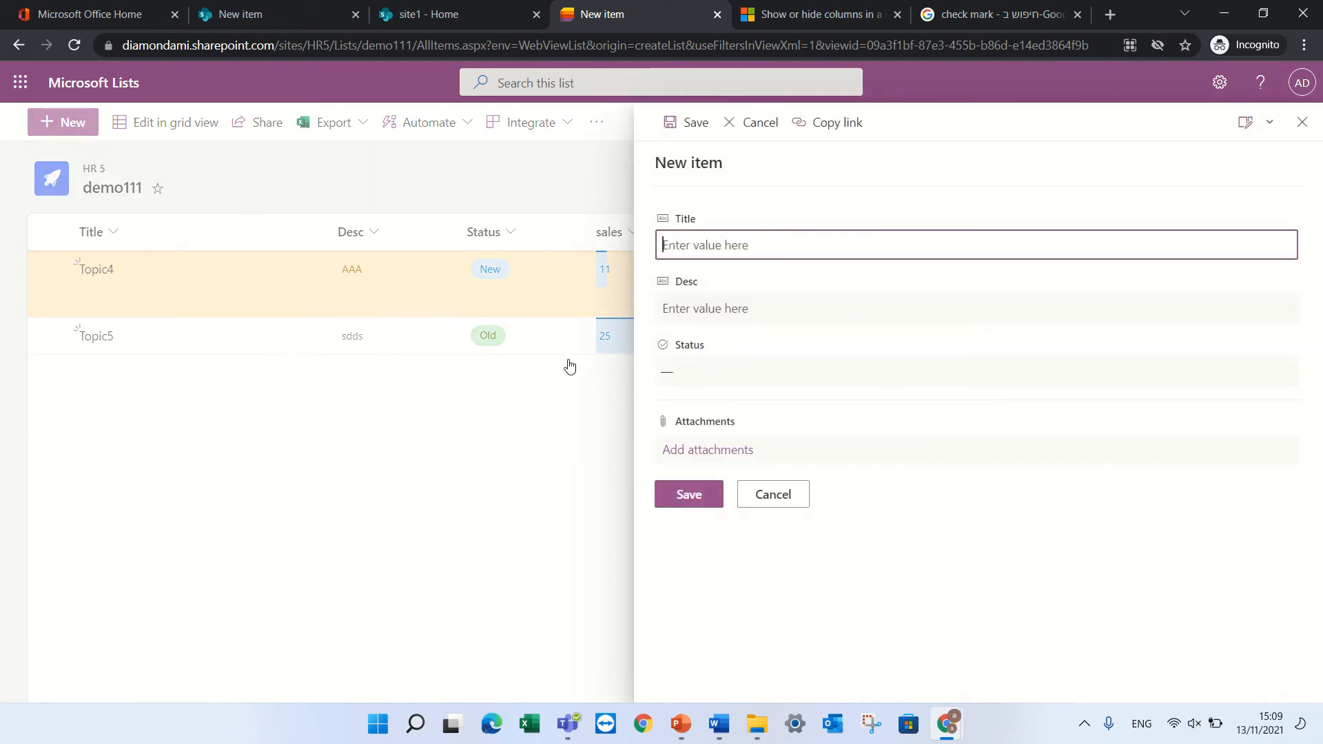
left_click(718, 370)
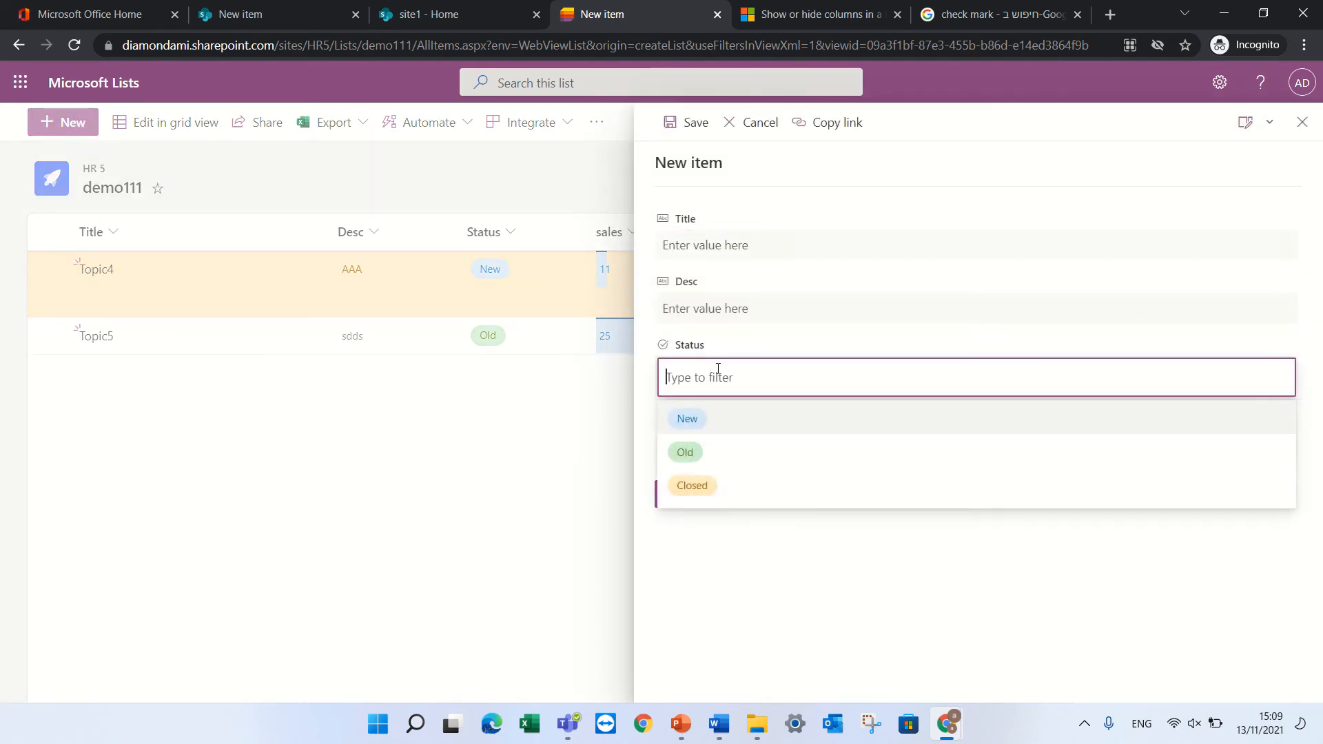
left_click(702, 420)
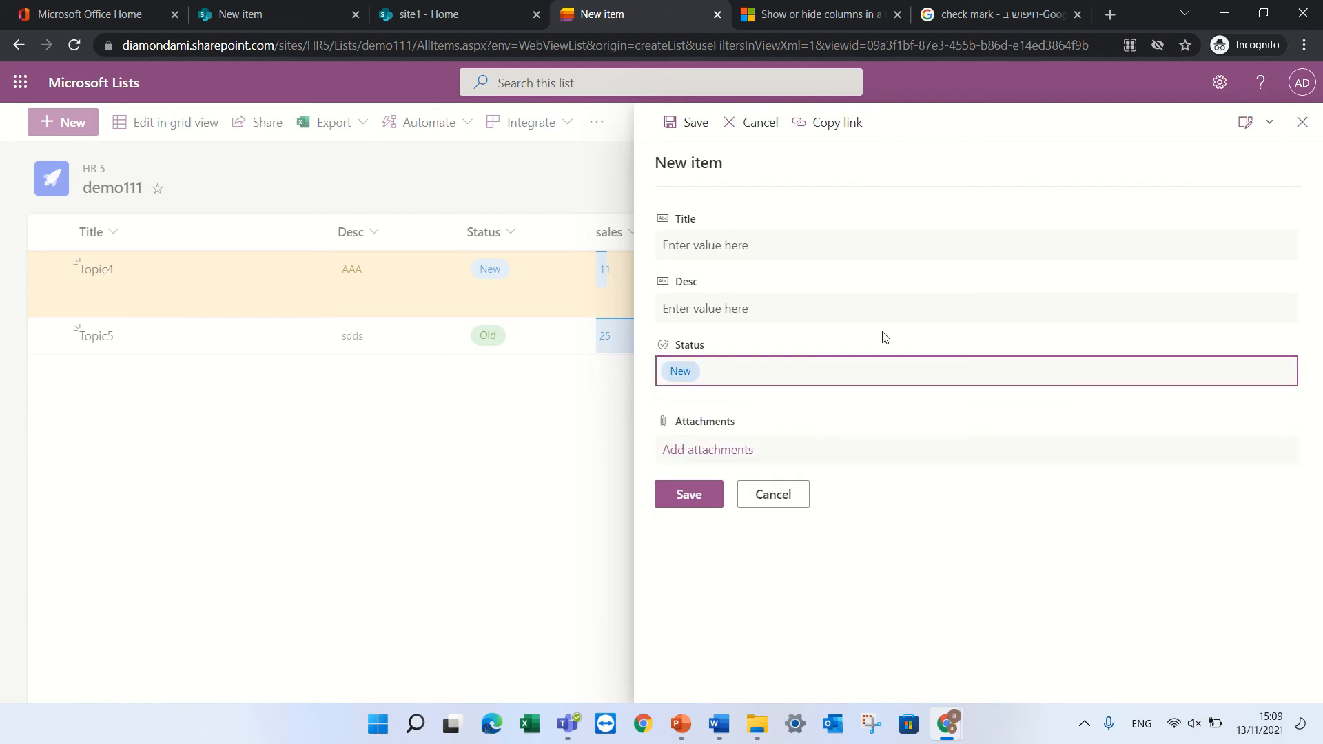
left_click(783, 507)
Reload the demo111 list page
left_click(593, 46)
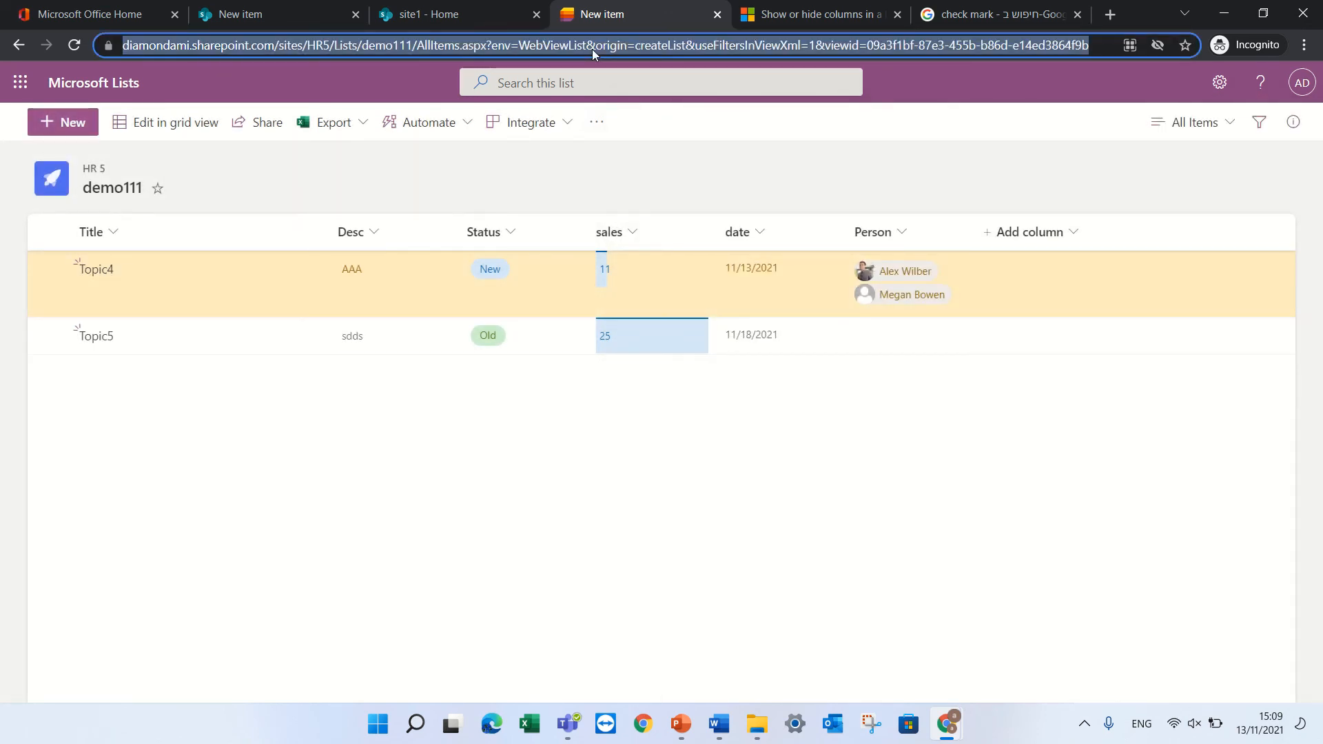
key("XF86AudioMute")
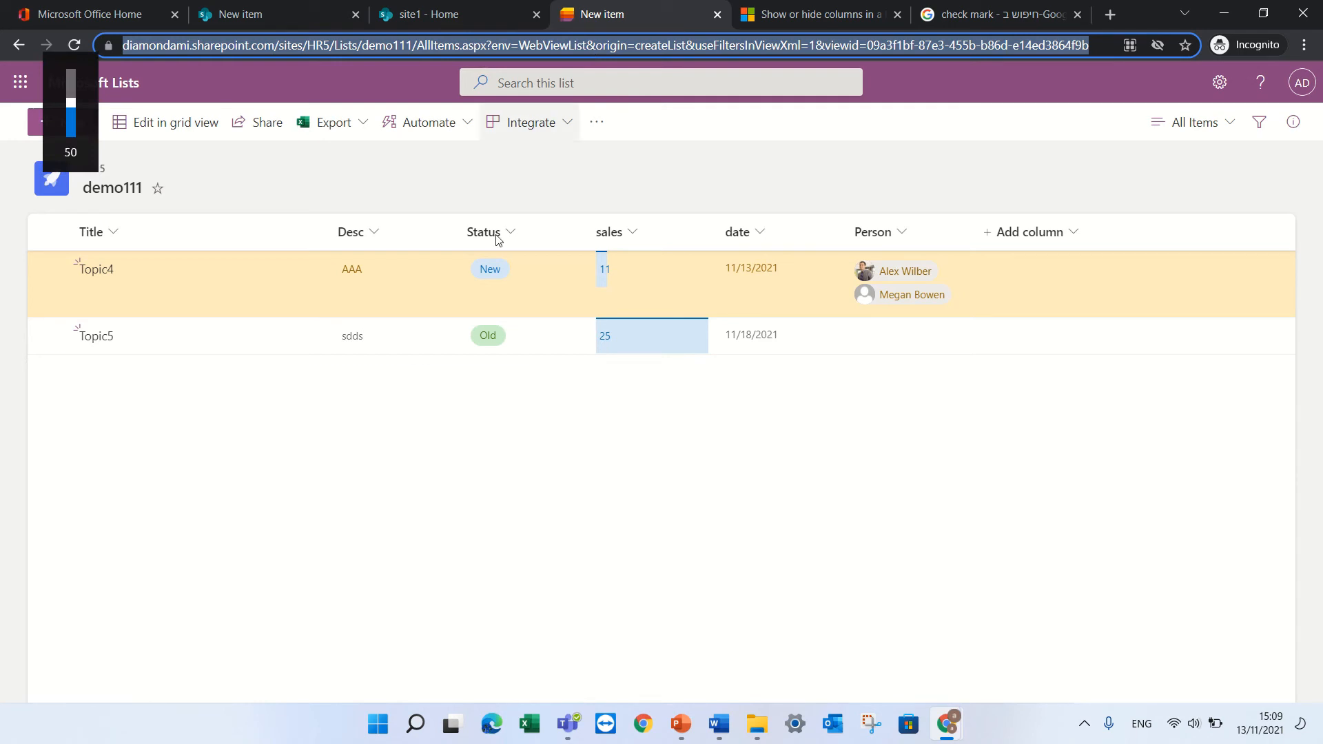
right_click(419, 407)
key("Escape")
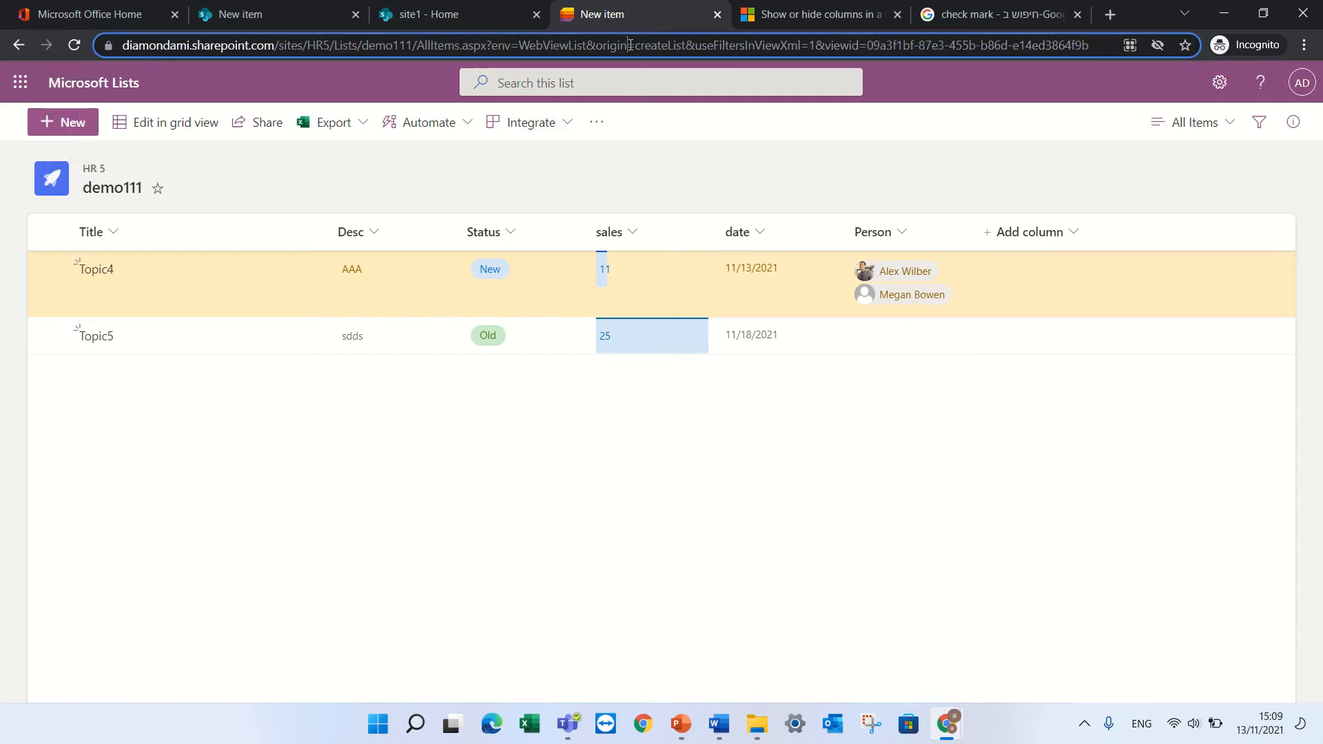
key("ctrl+l")
left_click(74, 45)
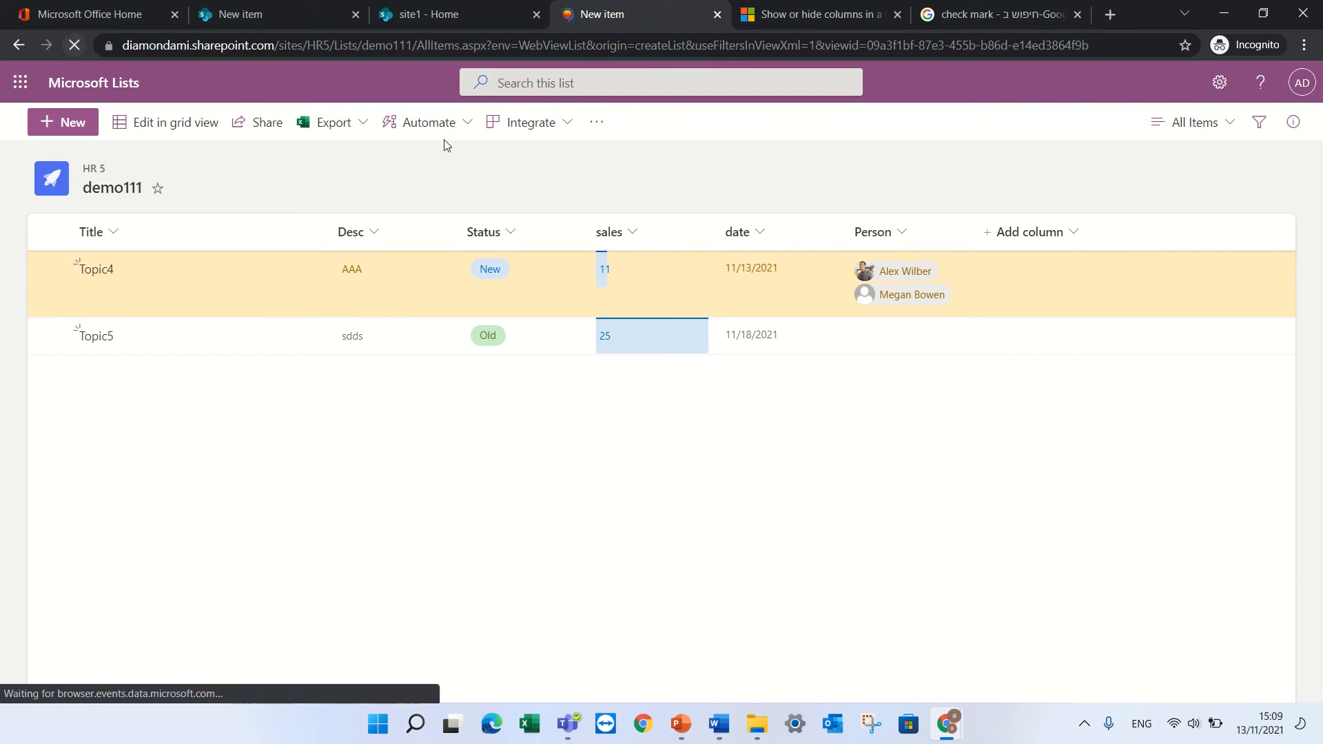
Test the conditional sales field in a new item form by setting Status to Old and switching it to New
left_click(69, 124)
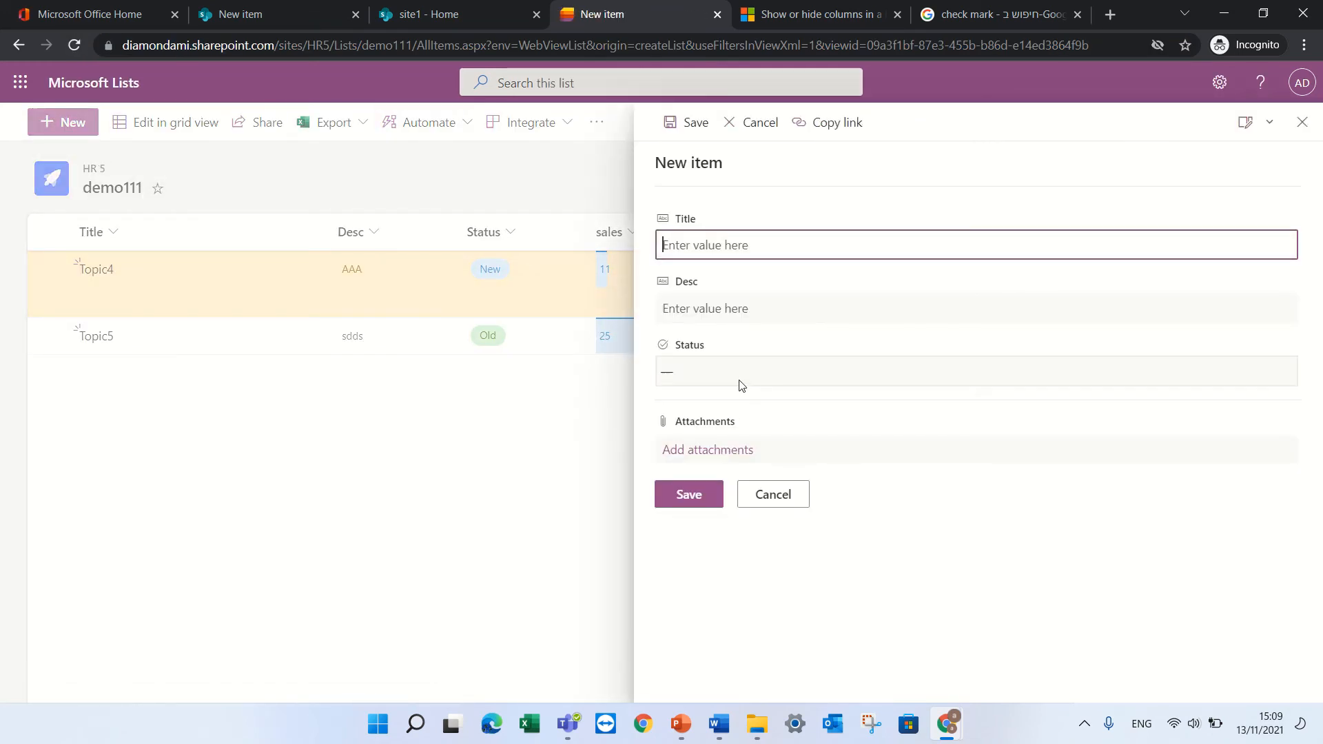
left_click(681, 374)
left_click(685, 452)
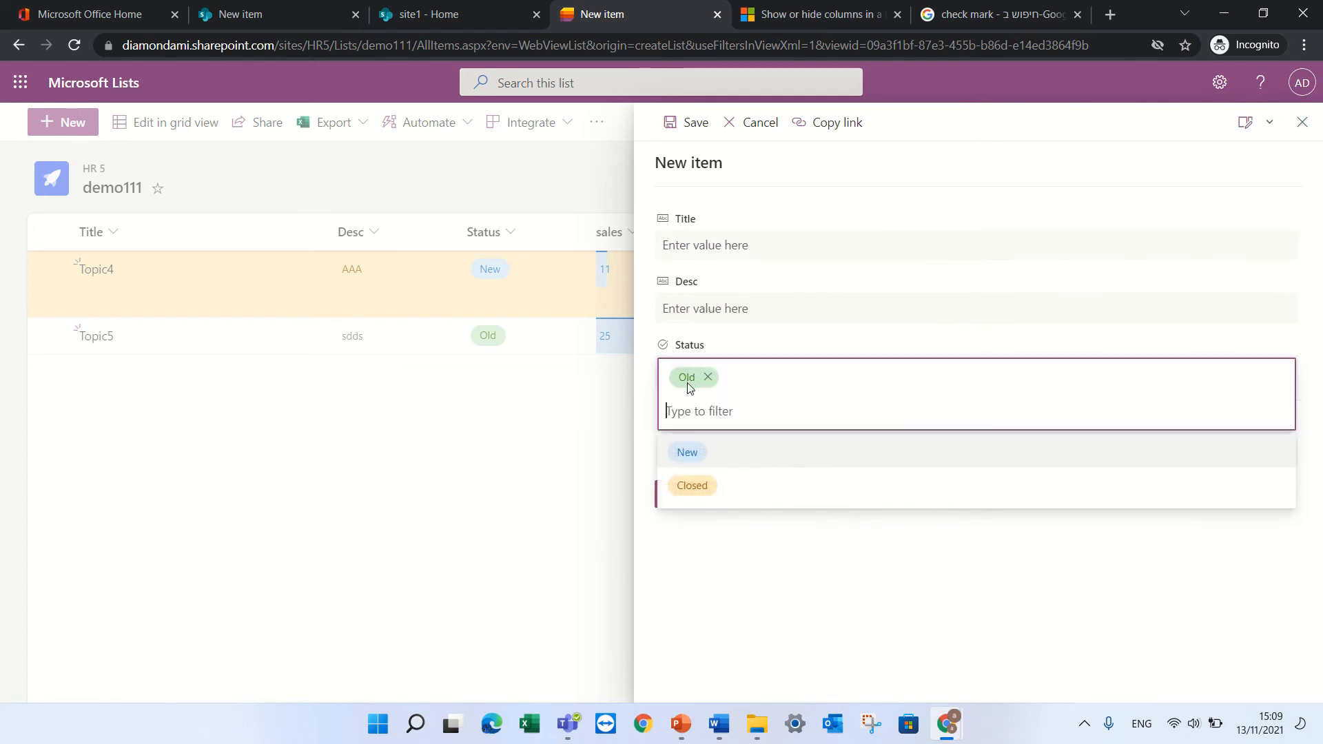
left_click(689, 451)
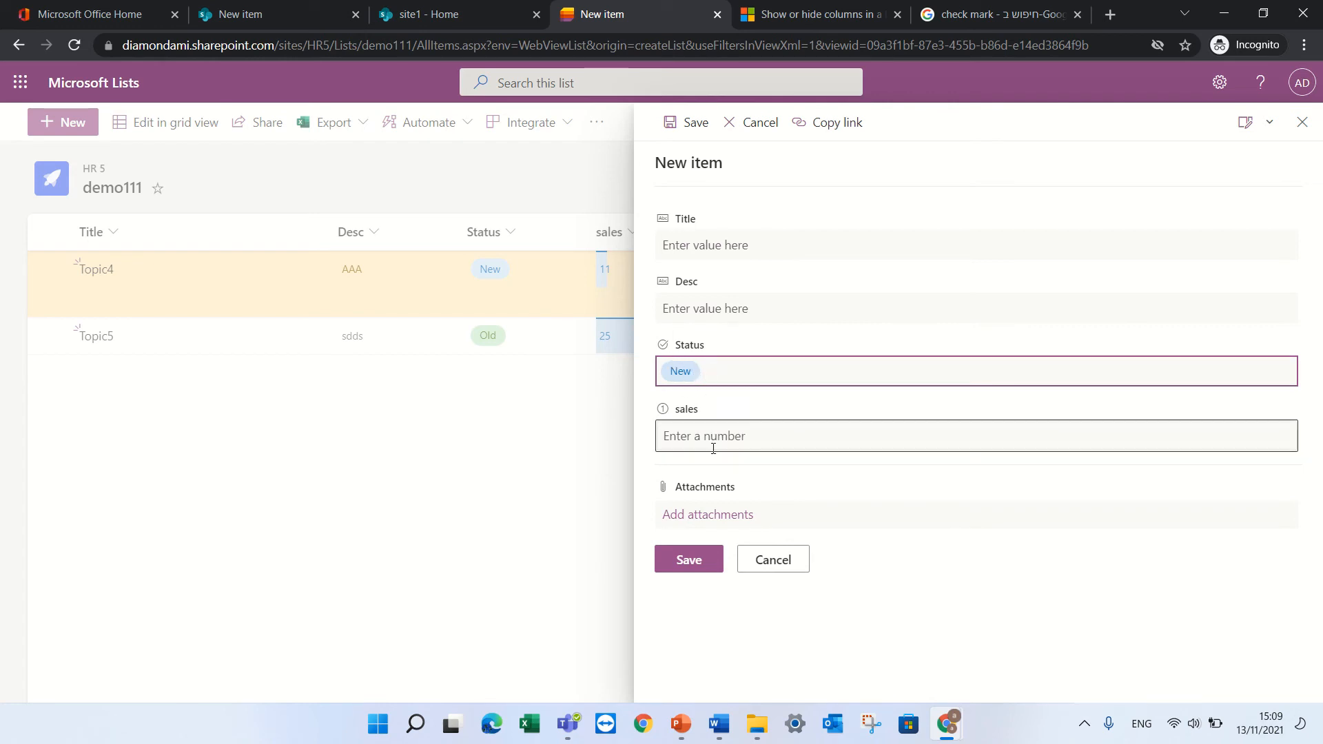
Clear the New status, set Status to Closed, and switch it back to New to recheck the sales field
left_click(697, 373)
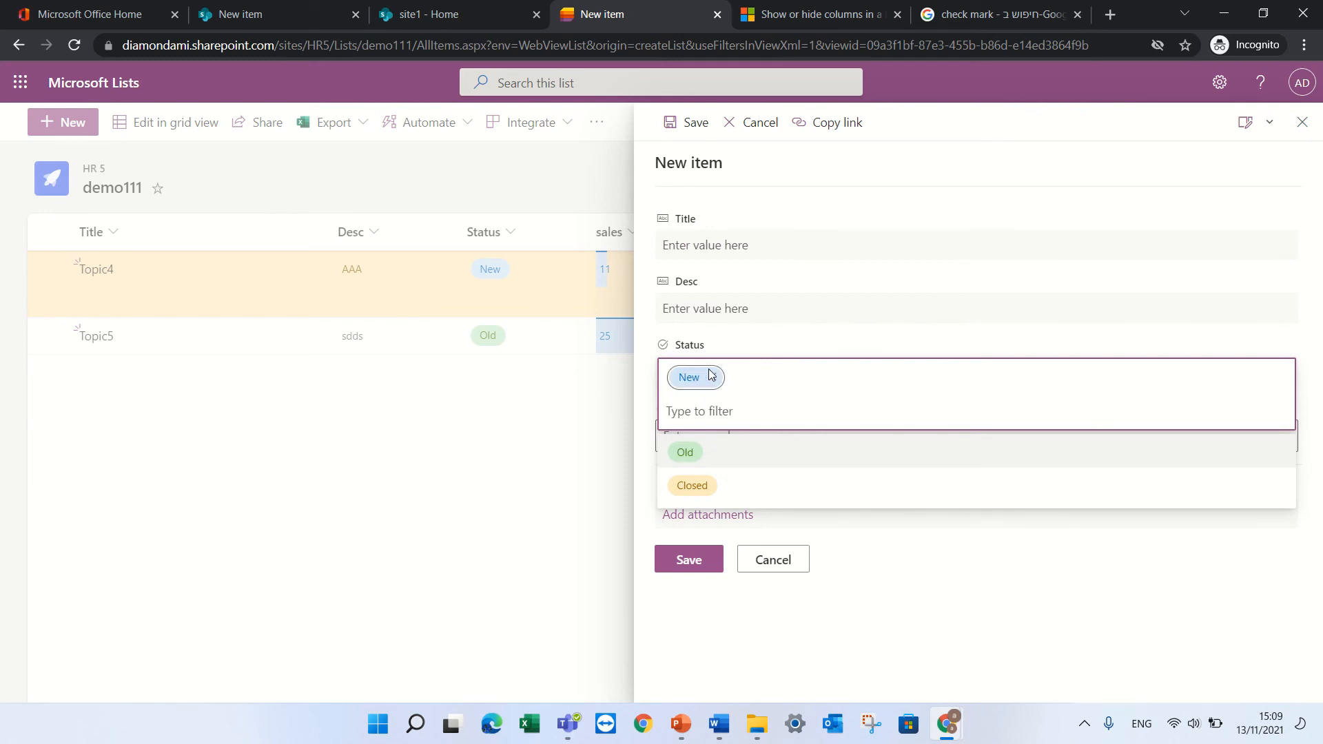
left_click(710, 374)
left_click(731, 378)
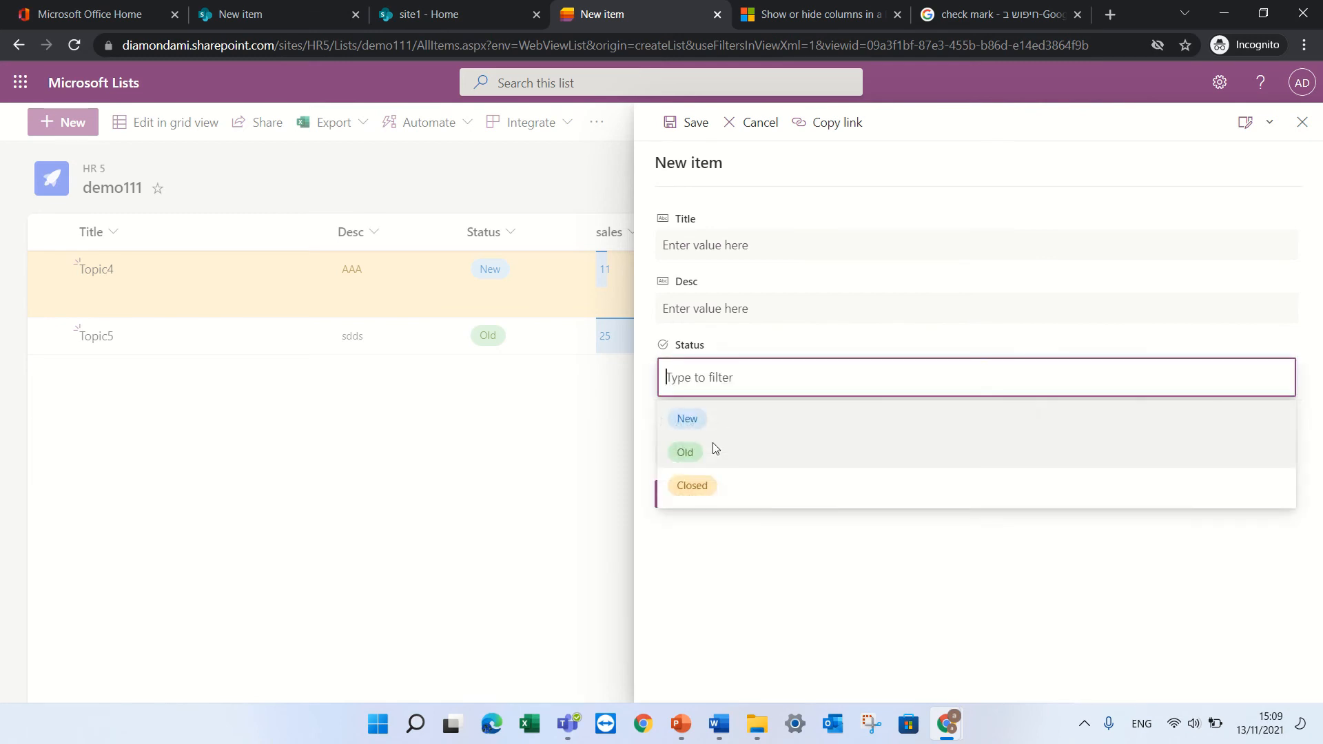
left_click(701, 485)
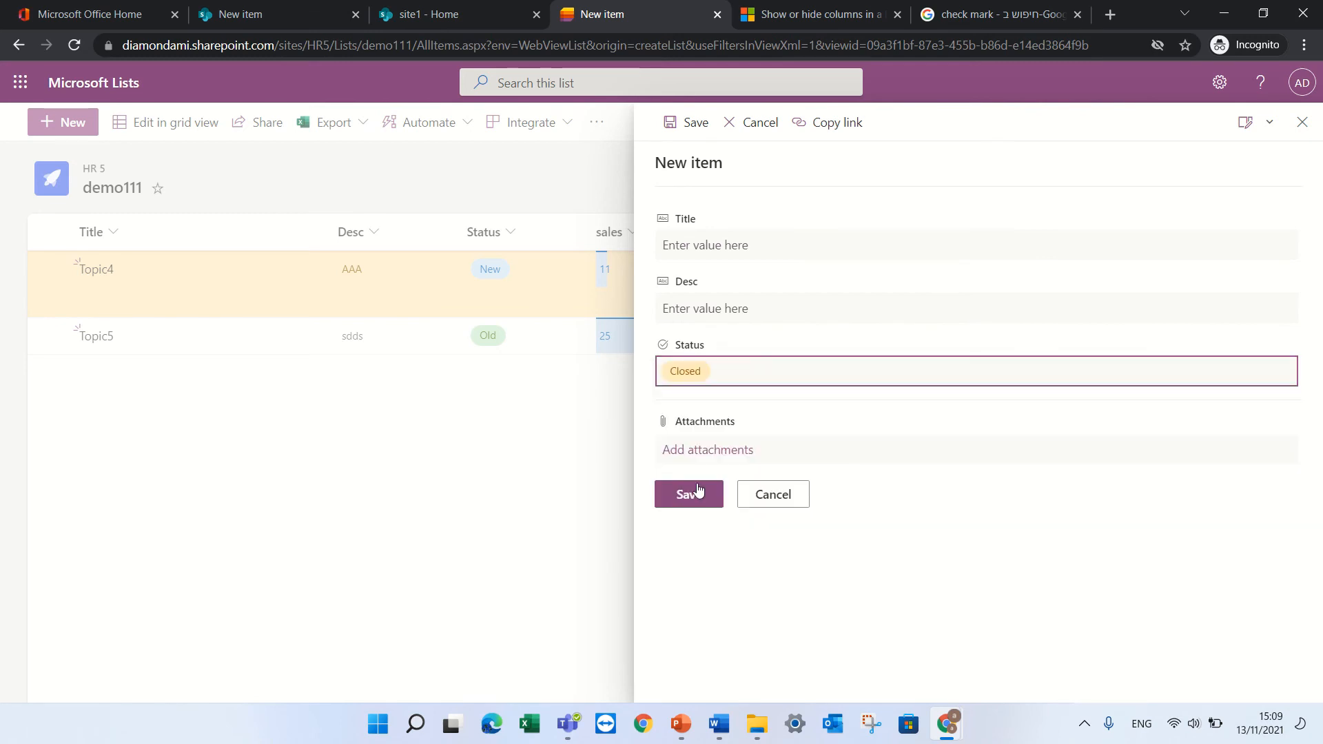
left_click(689, 371)
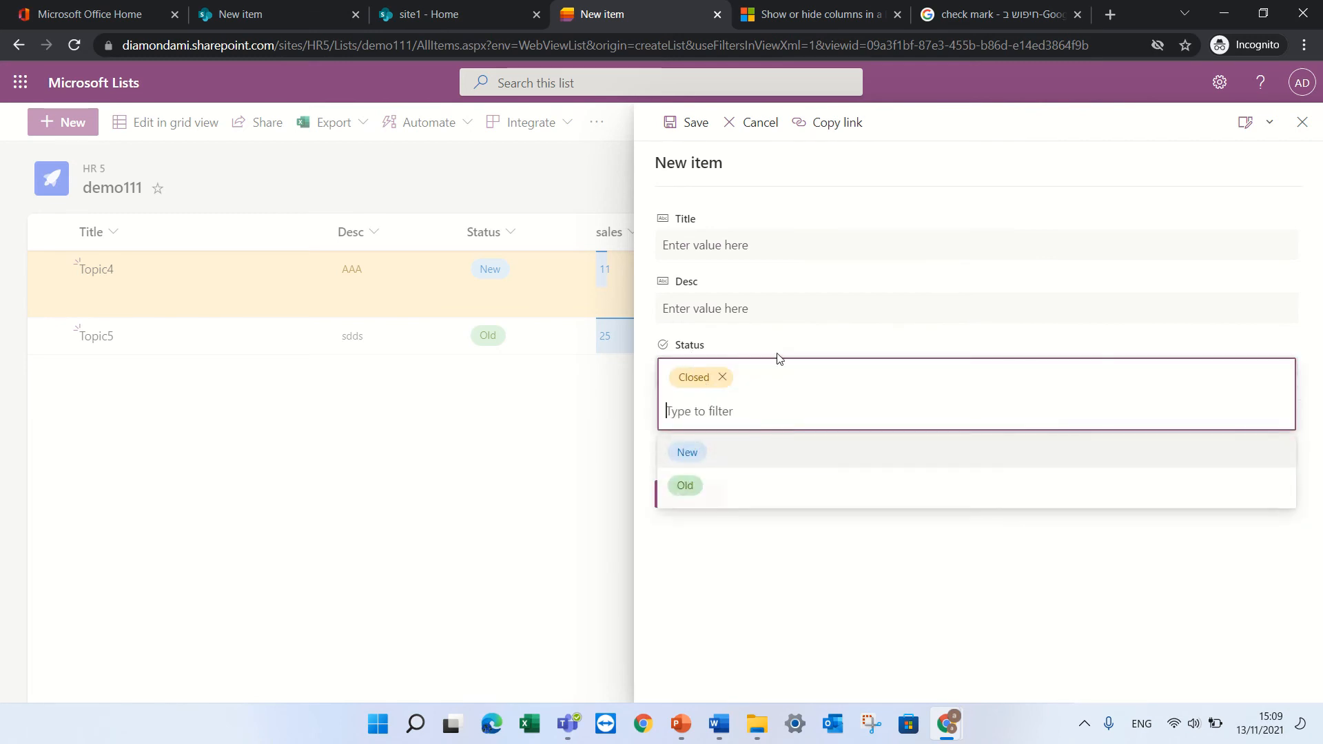
left_click(689, 454)
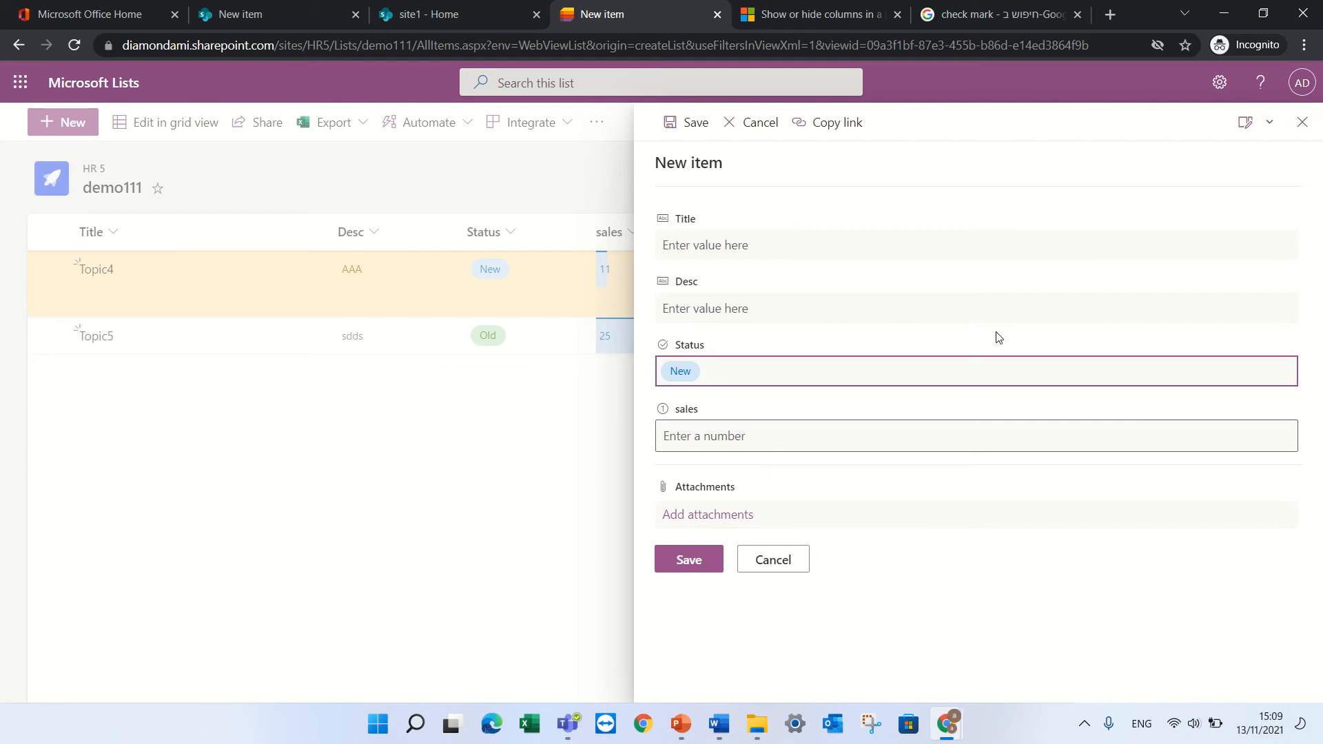
Discard the test item, open the layout configuration of a fresh new item form, and open the help article on header formatting
left_click(1244, 122)
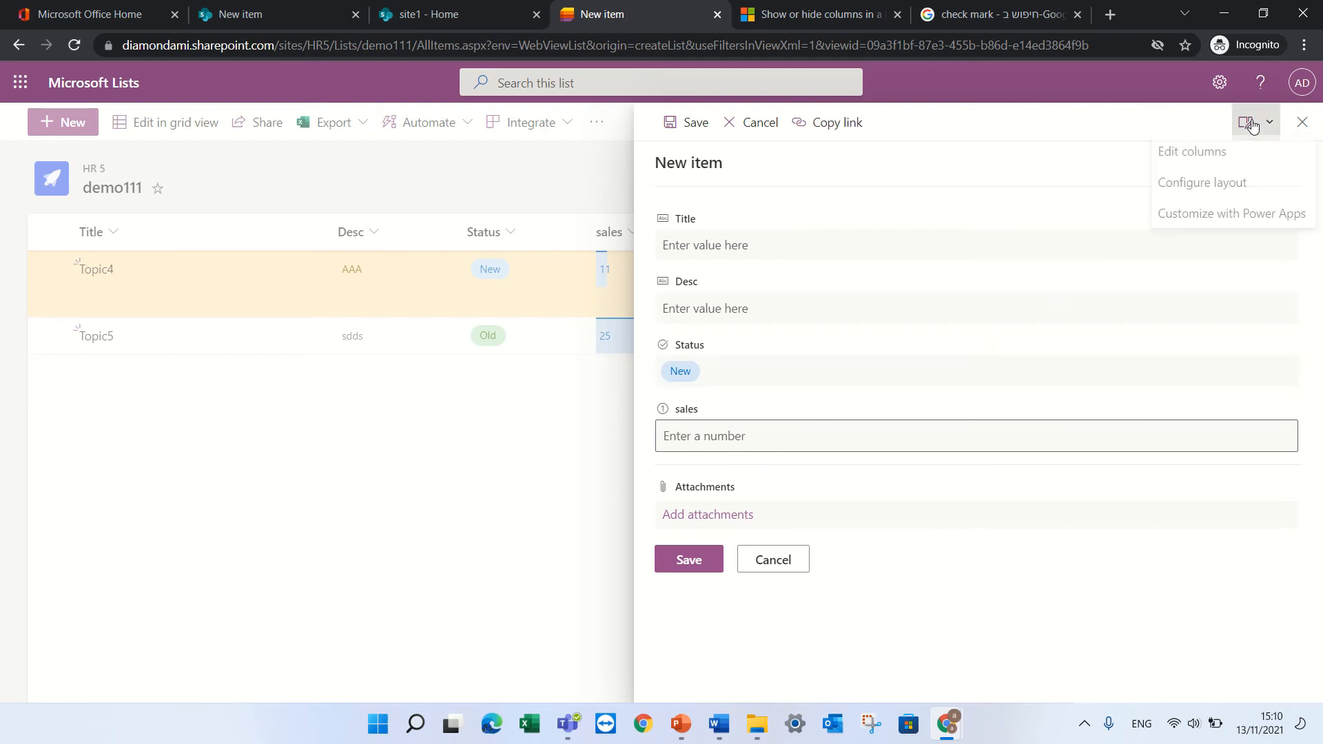
left_click(1302, 122)
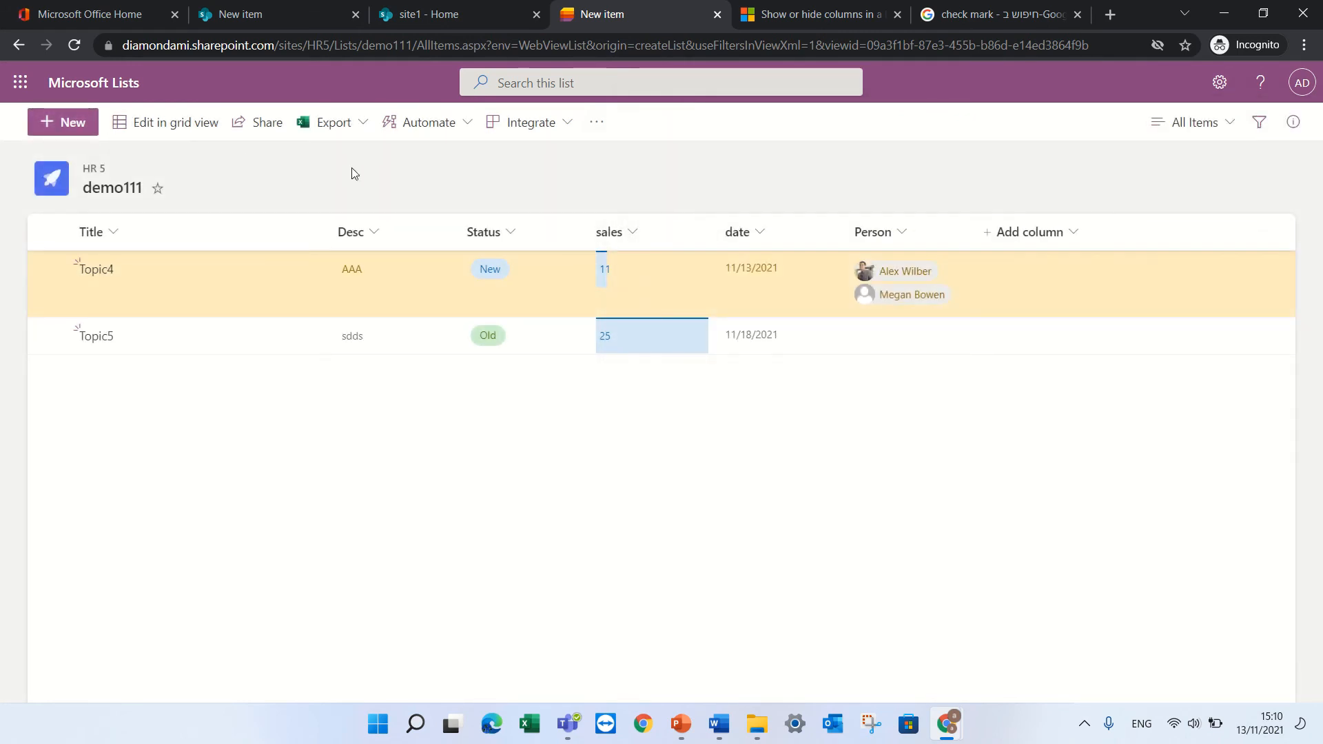
left_click(67, 123)
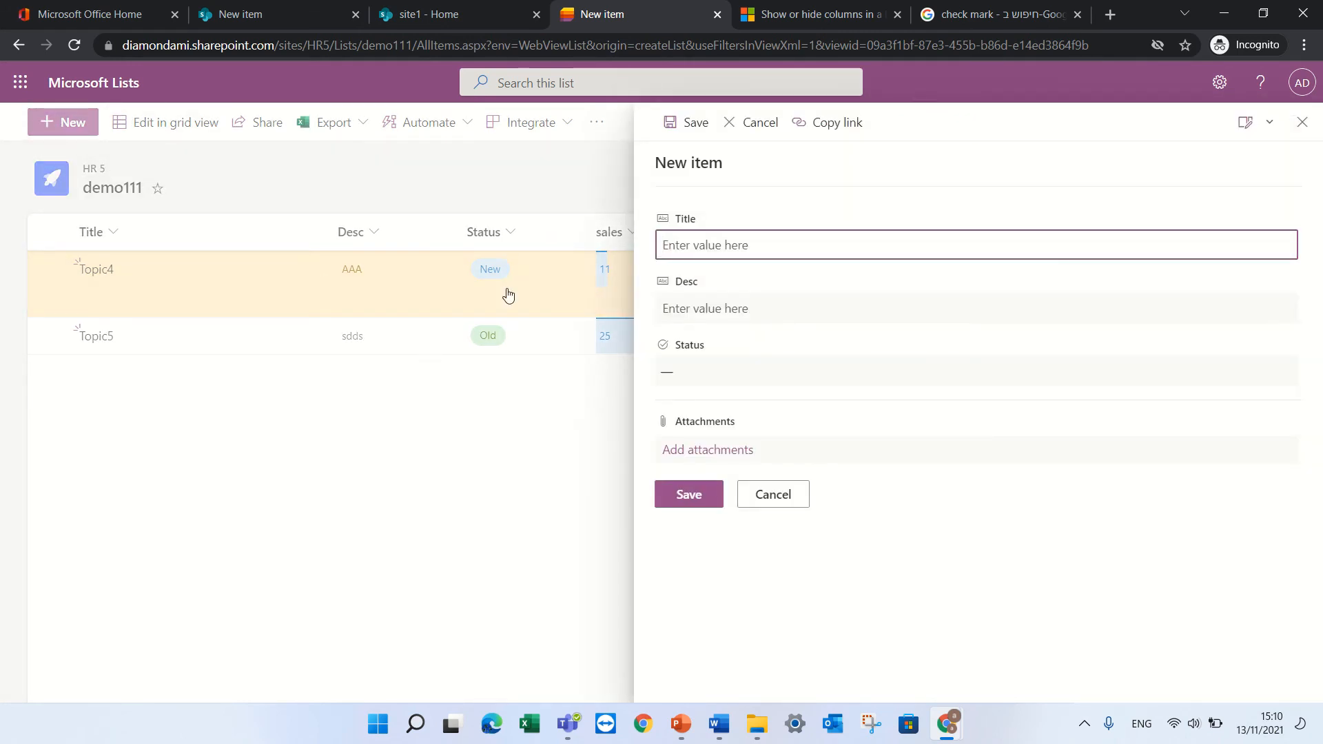
left_click(1270, 127)
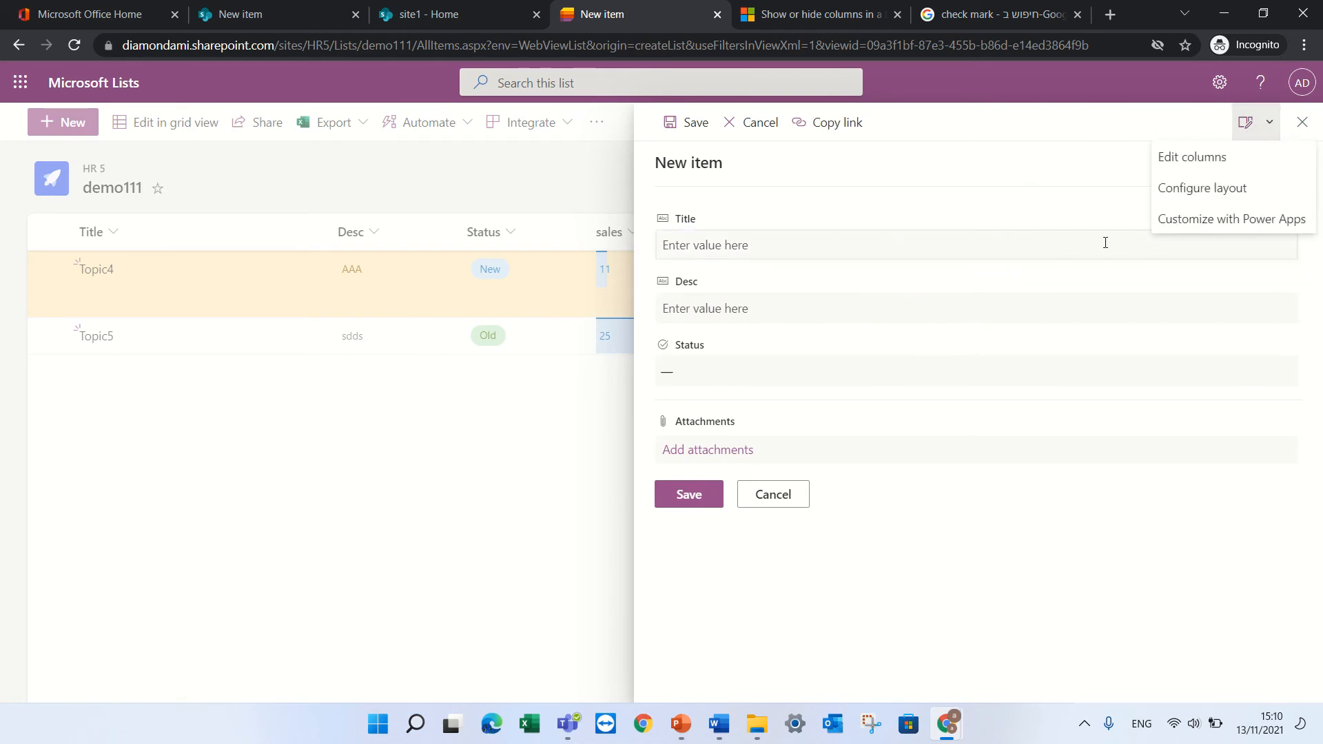
left_click(1252, 189)
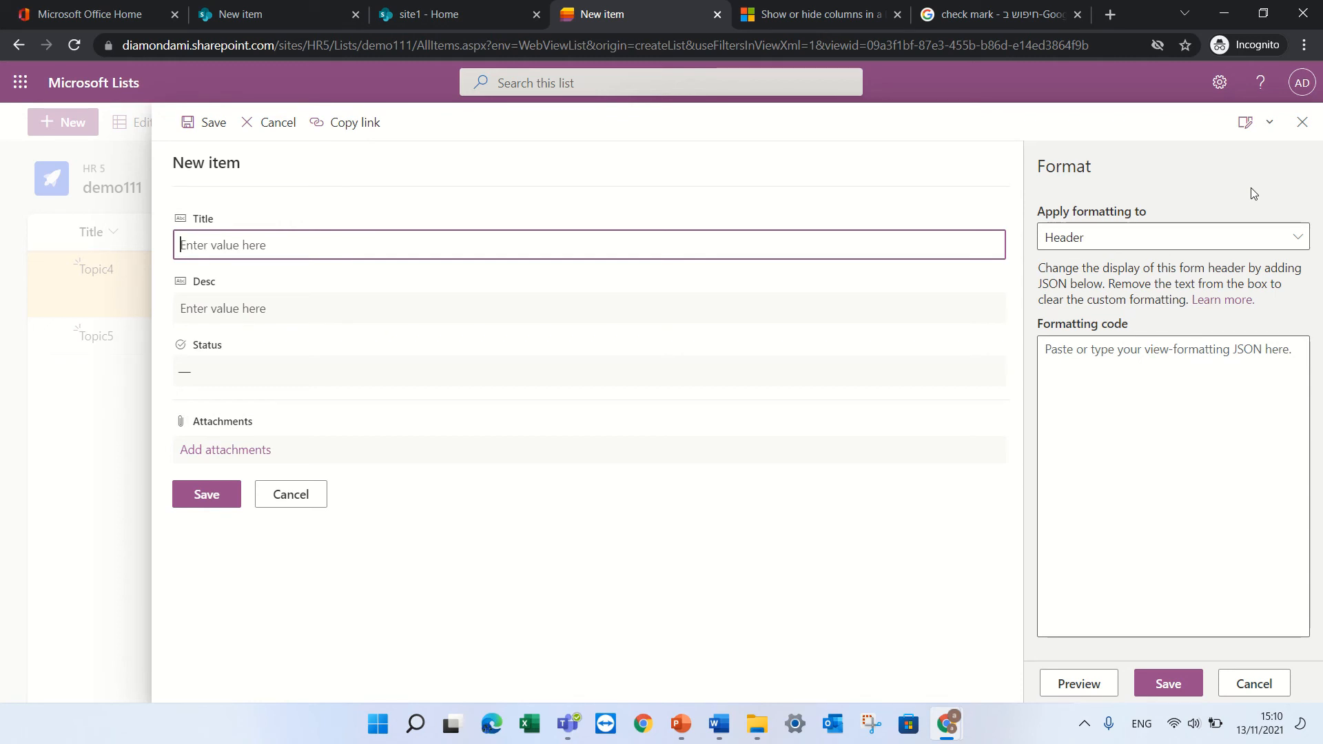
left_click(1220, 301)
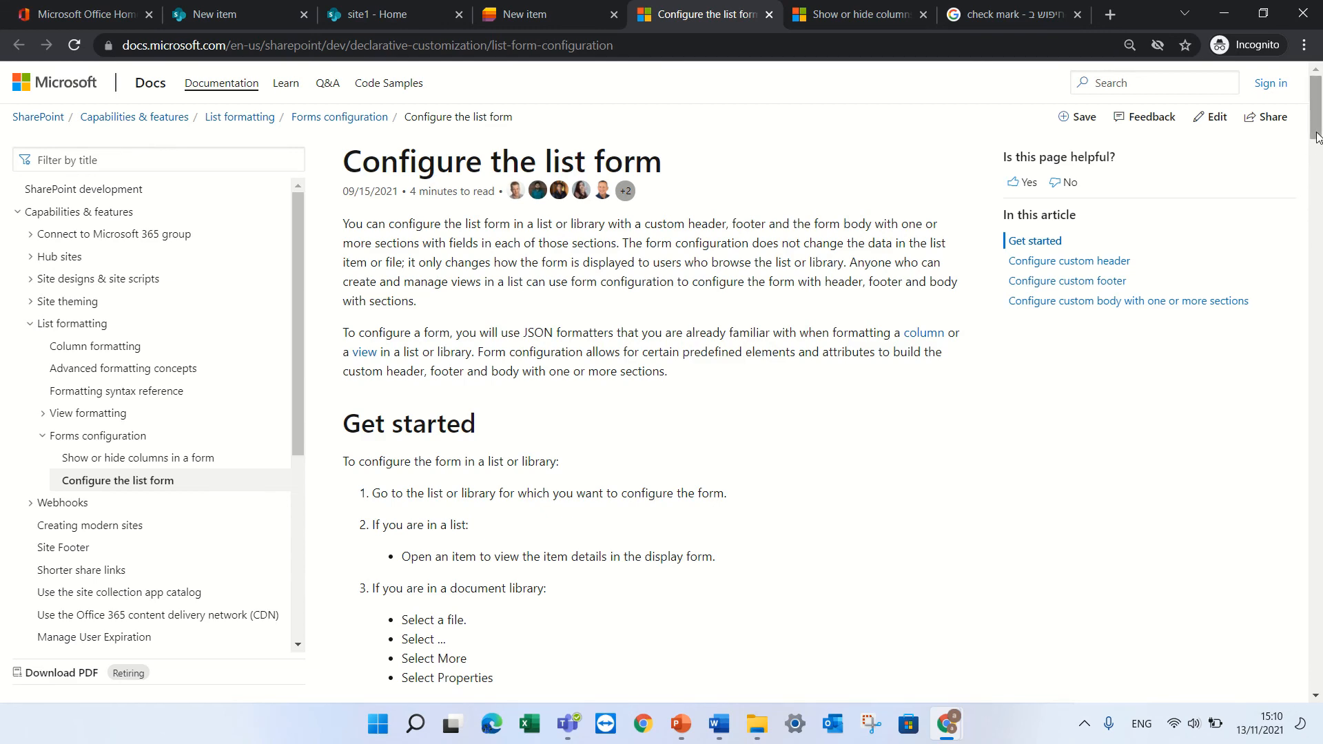
Read the list form article up to the custom footer example, then check the new item form's Body and Footer formatting options without saving
left_click_drag(1315, 146, 1312, 402)
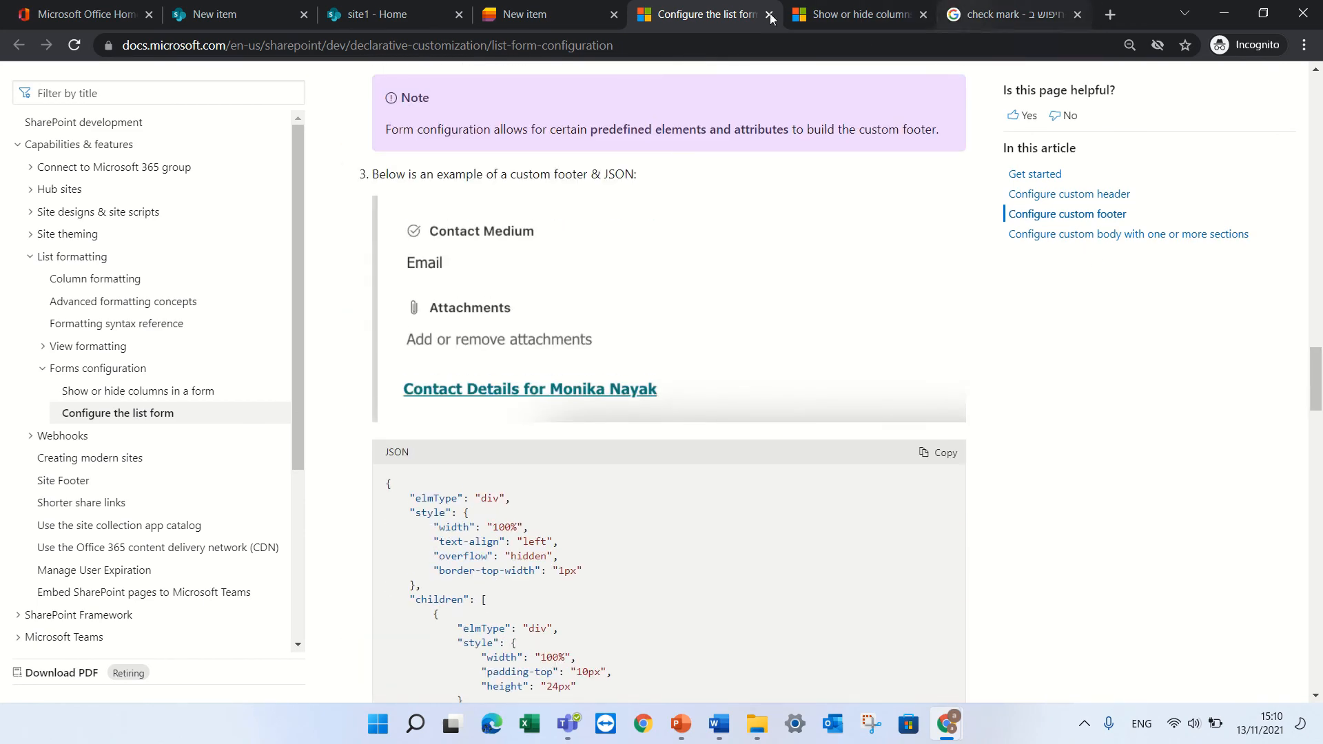
left_click(539, 16)
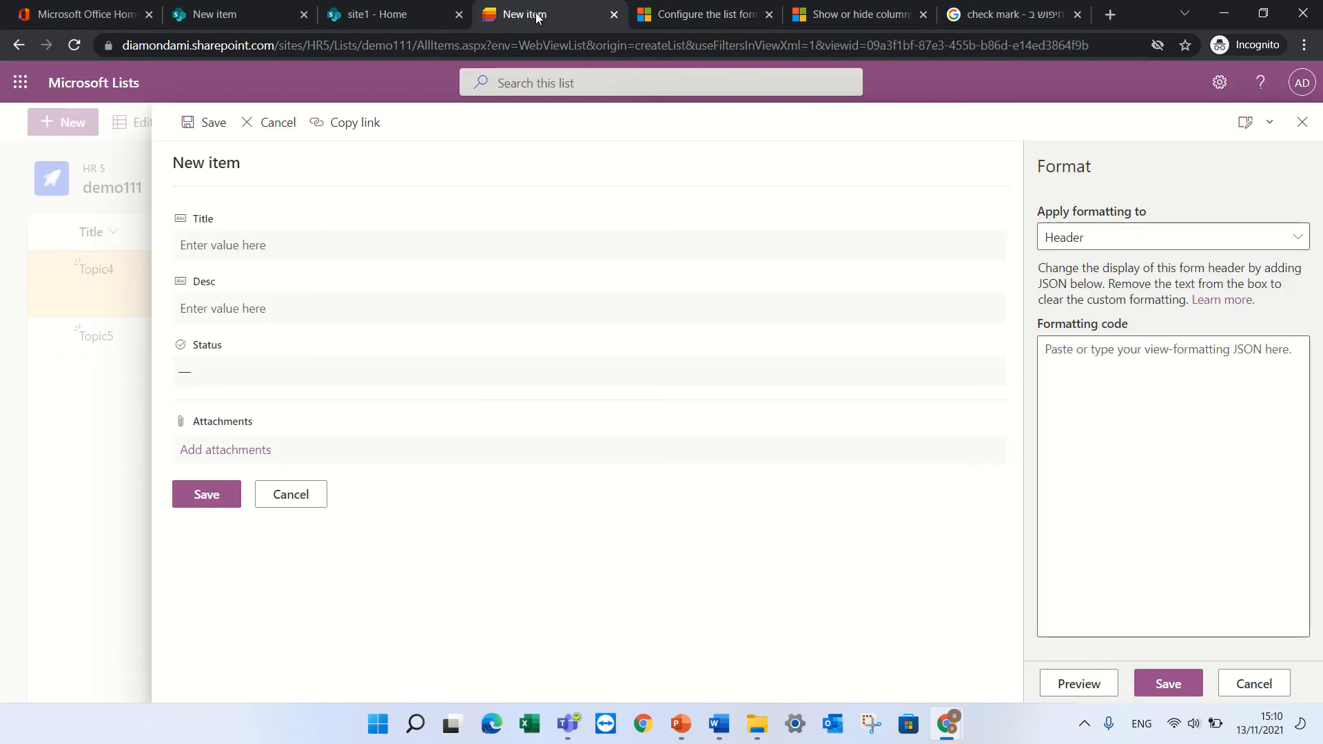
left_click(1069, 248)
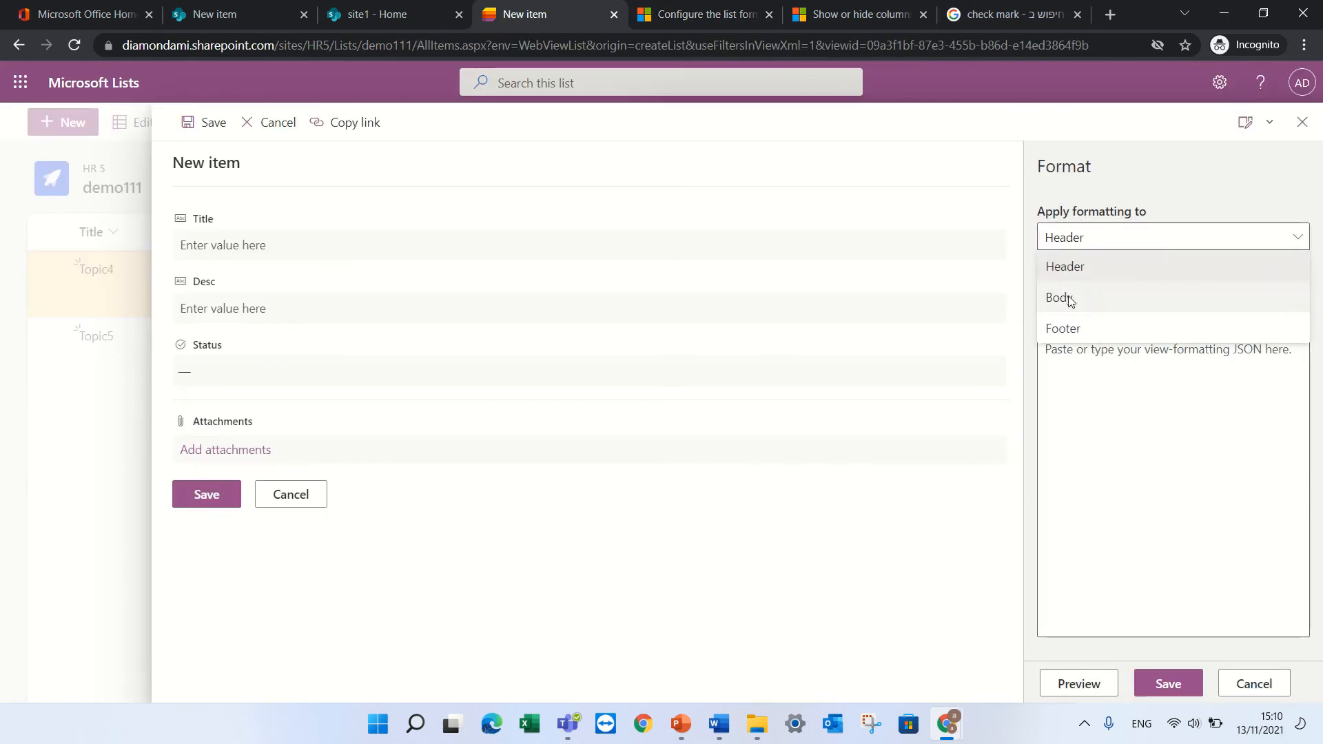
left_click(1069, 299)
left_click(1077, 238)
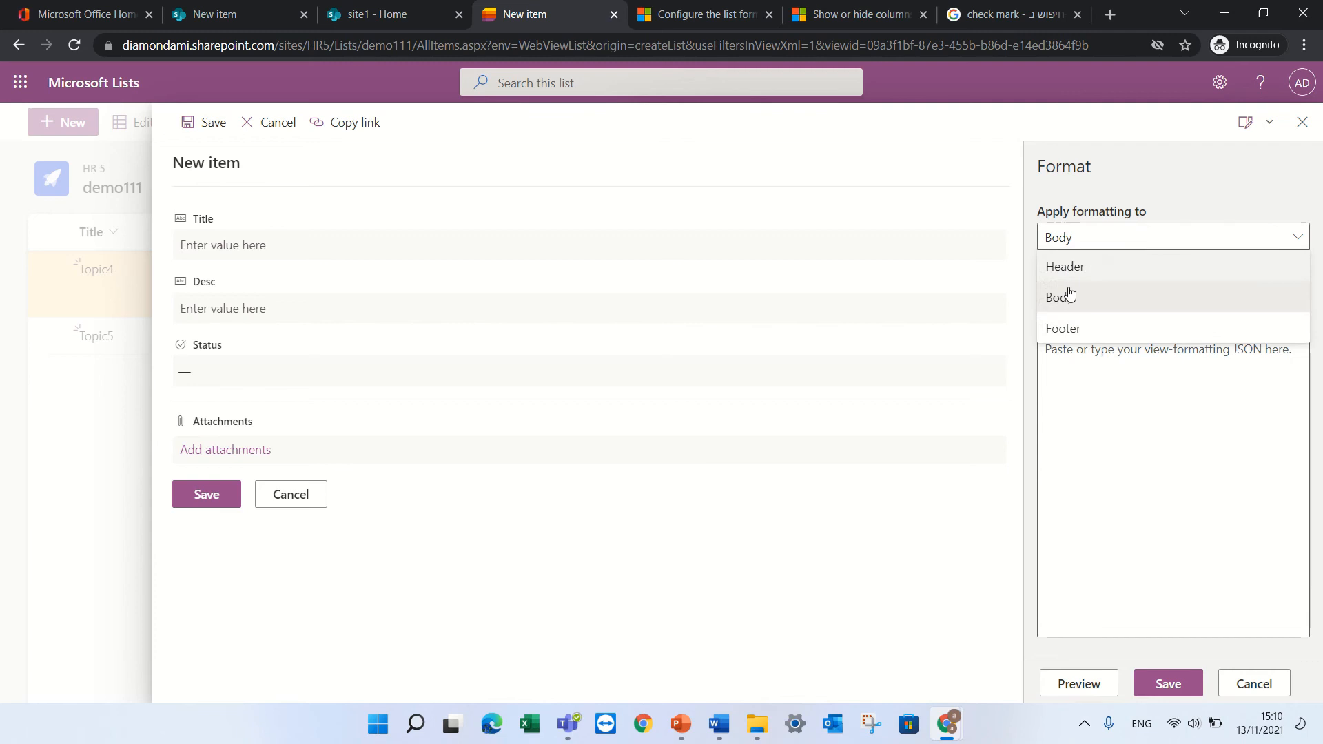
left_click(1069, 330)
left_click(1077, 393)
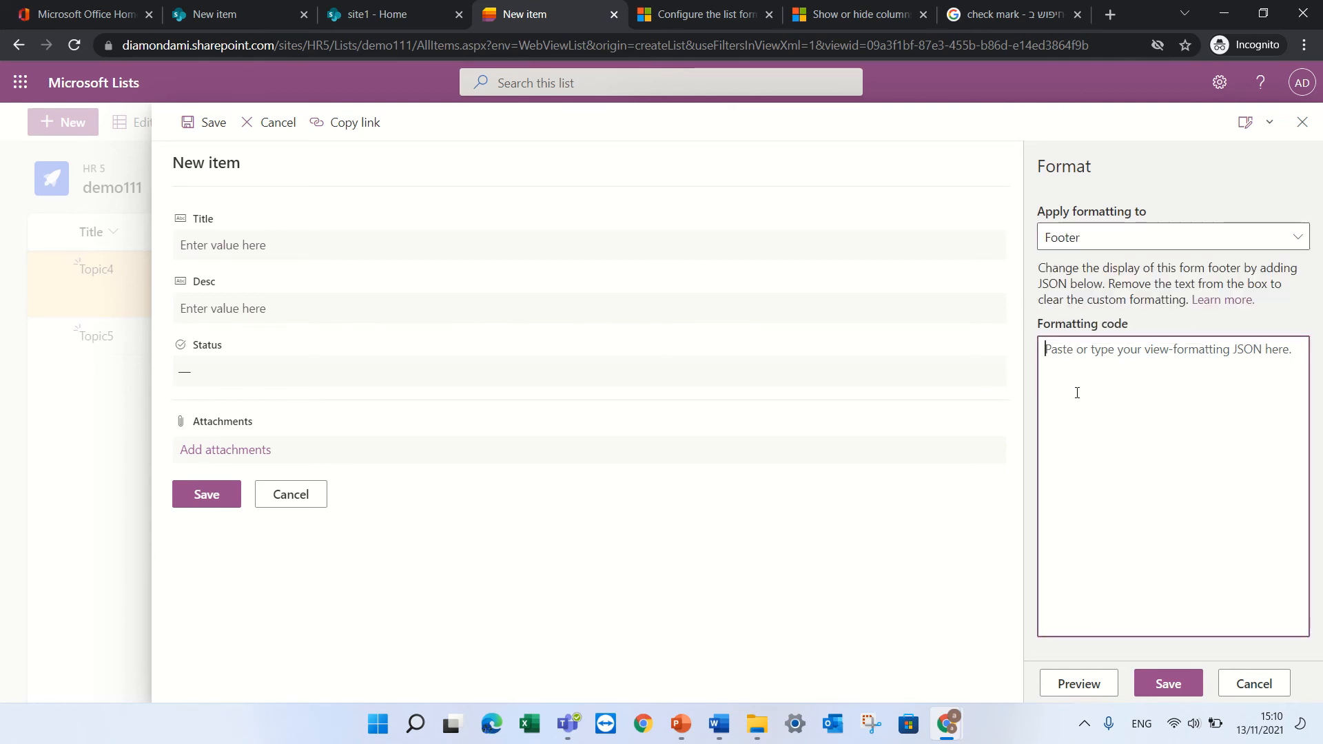
left_click(1273, 684)
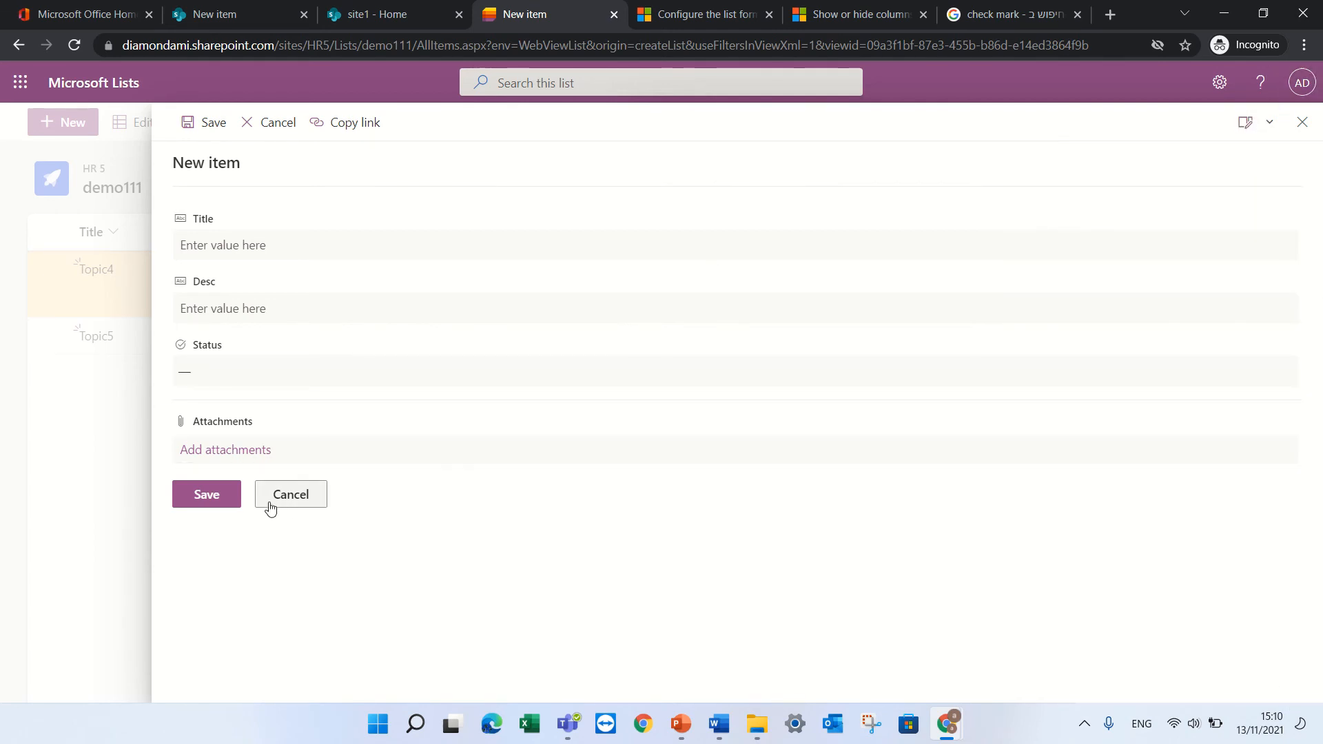
left_click(1301, 124)
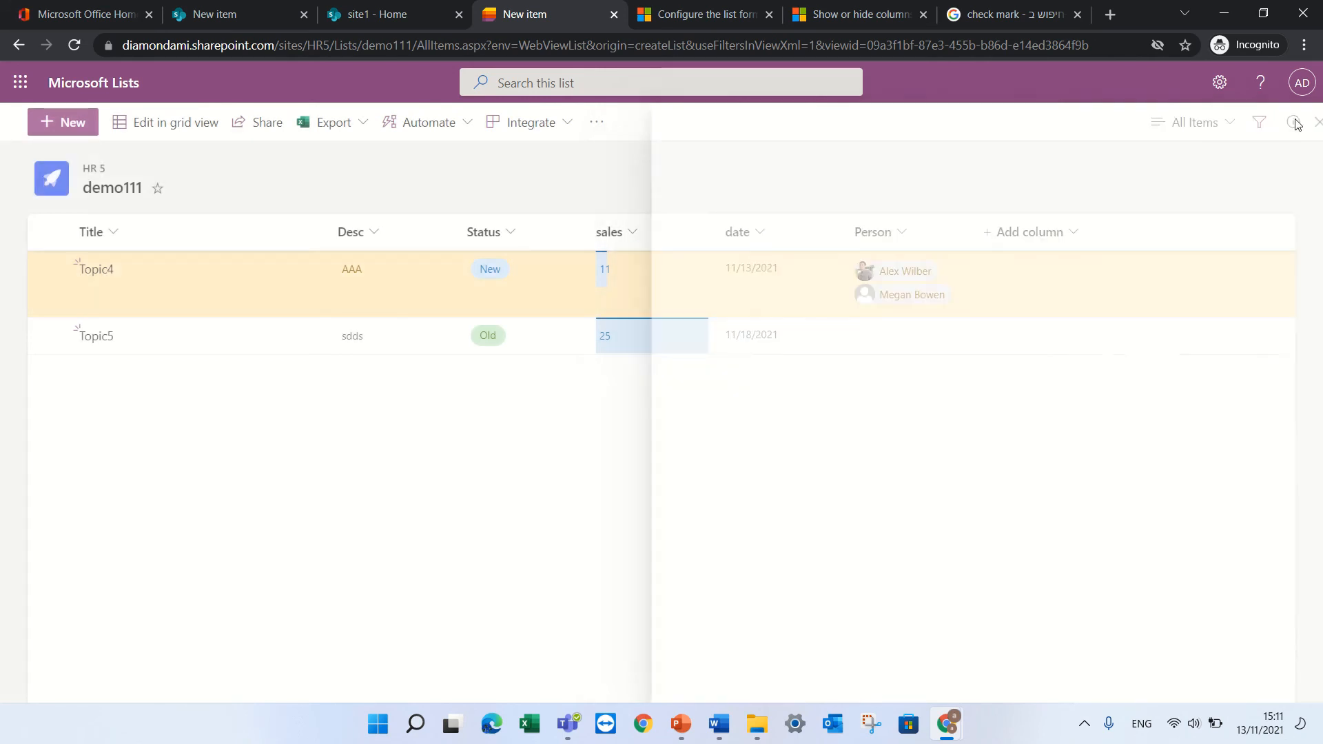
Review the advanced settings of the demo111 list down to the list experience options and accept them as they are
left_click(1223, 95)
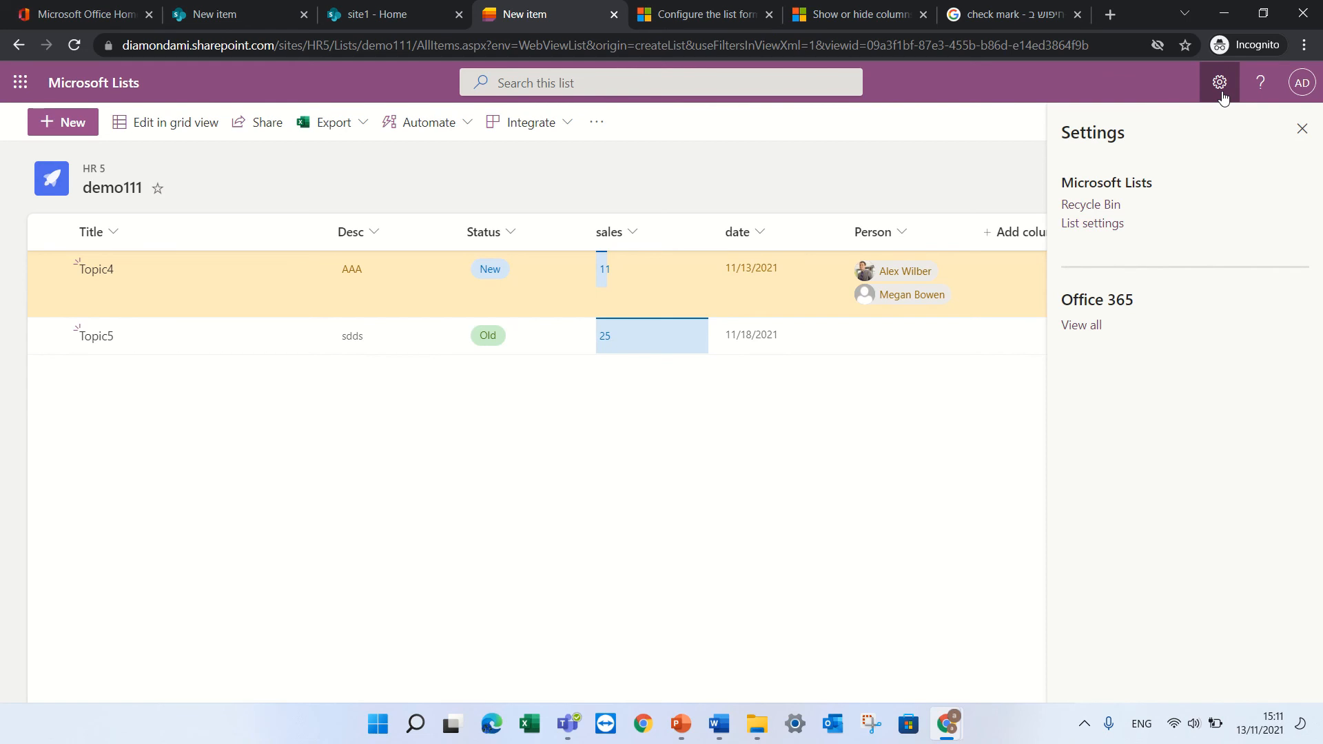
left_click(1100, 224)
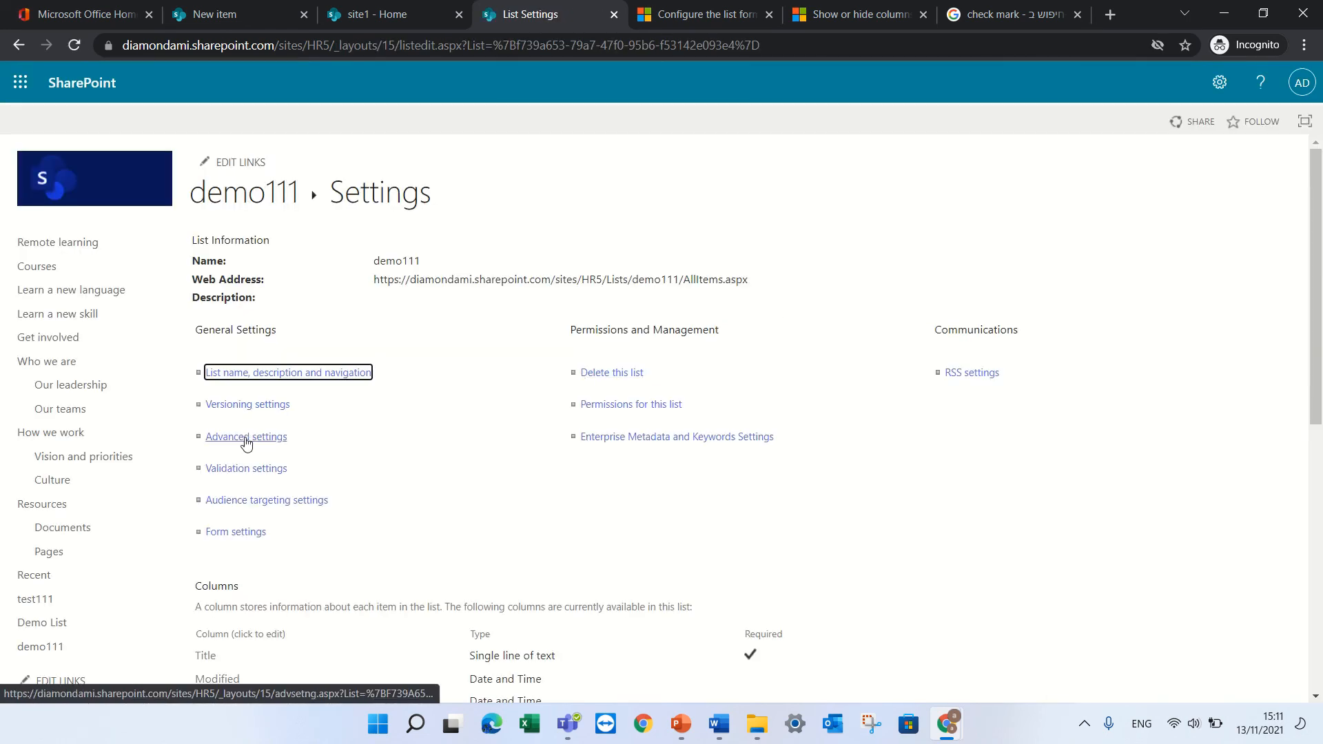
left_click(246, 437)
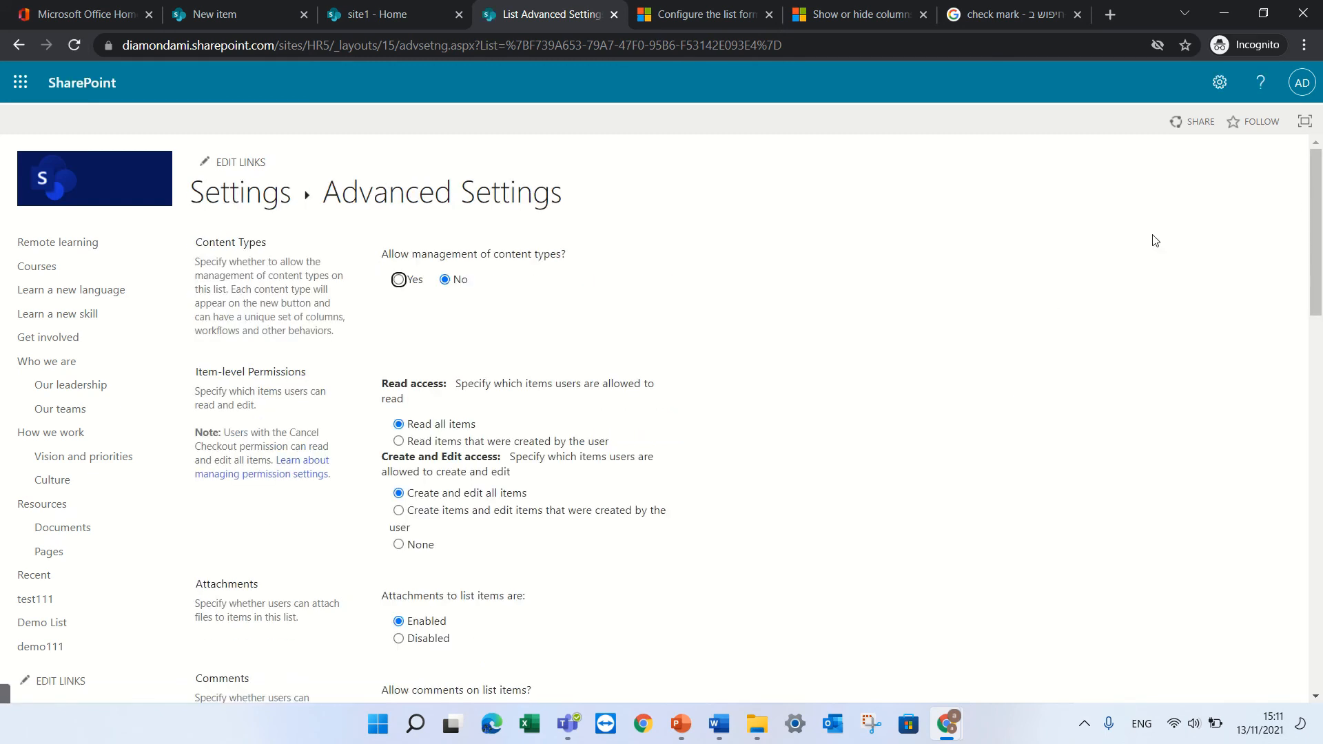
scroll(1317, 204, "down", 5)
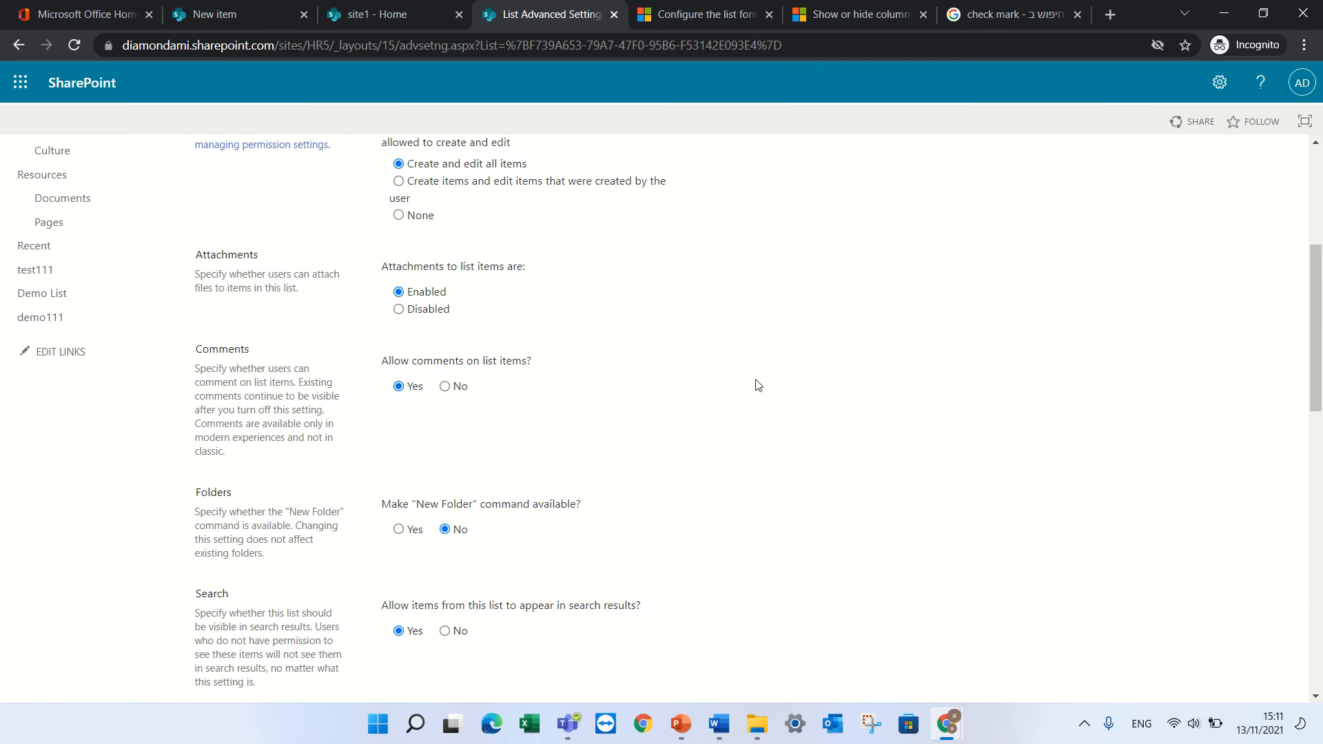
left_click_drag(1315, 359, 1308, 661)
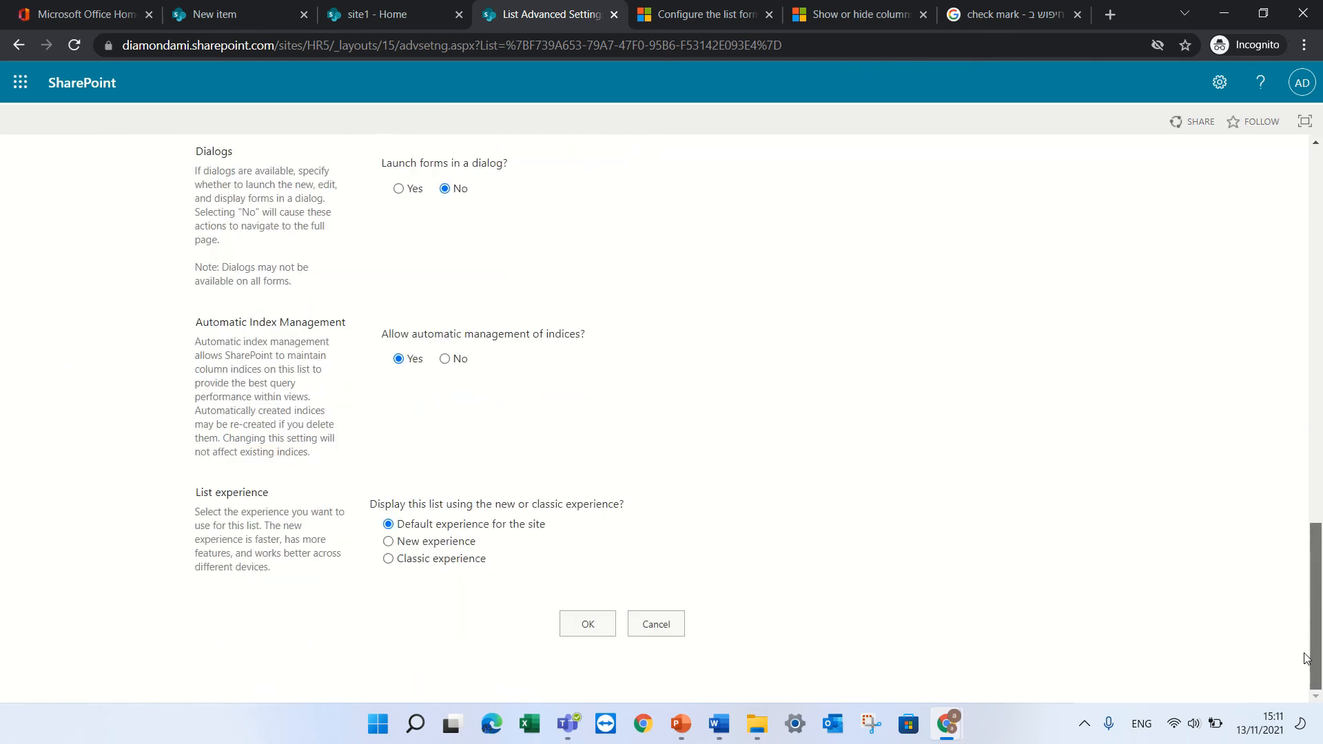
left_click(589, 623)
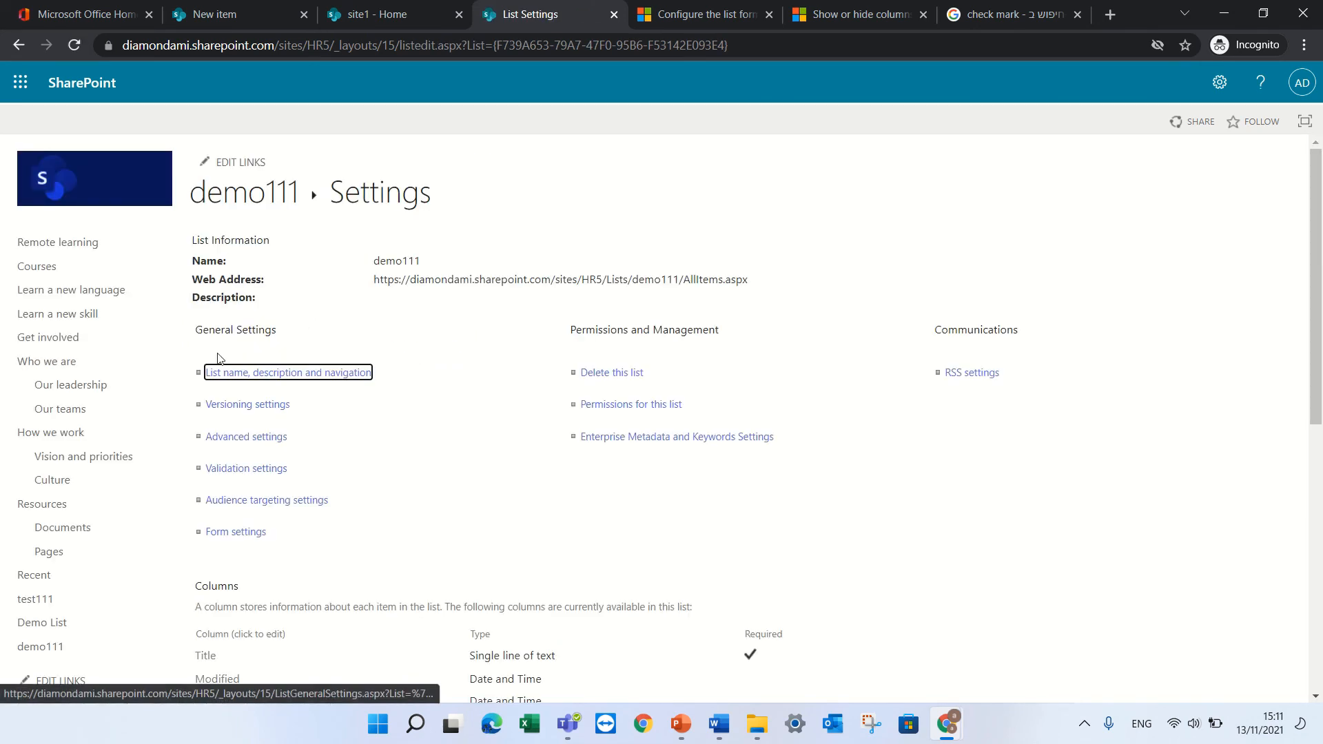
Return to the demo111 list and view a blank new item form, closing it without saving
left_click(248, 197)
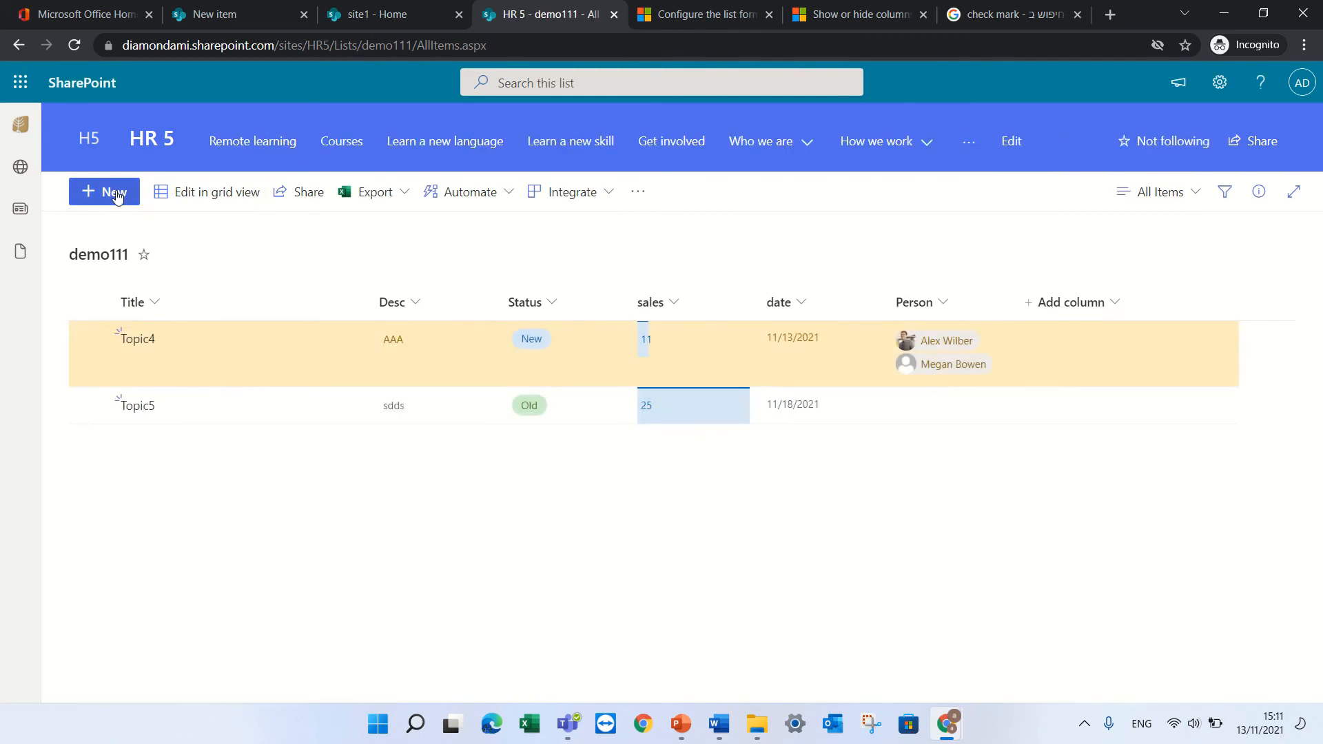
left_click(109, 198)
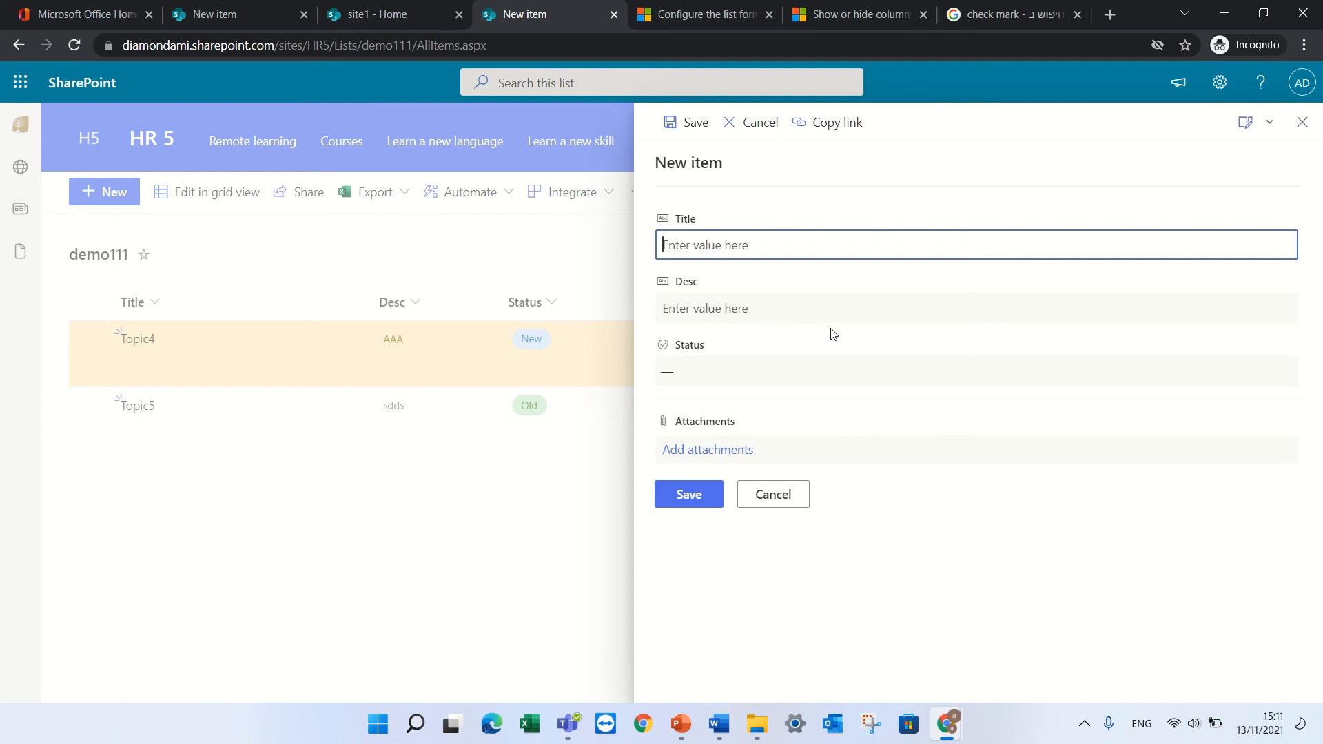
left_click(1302, 122)
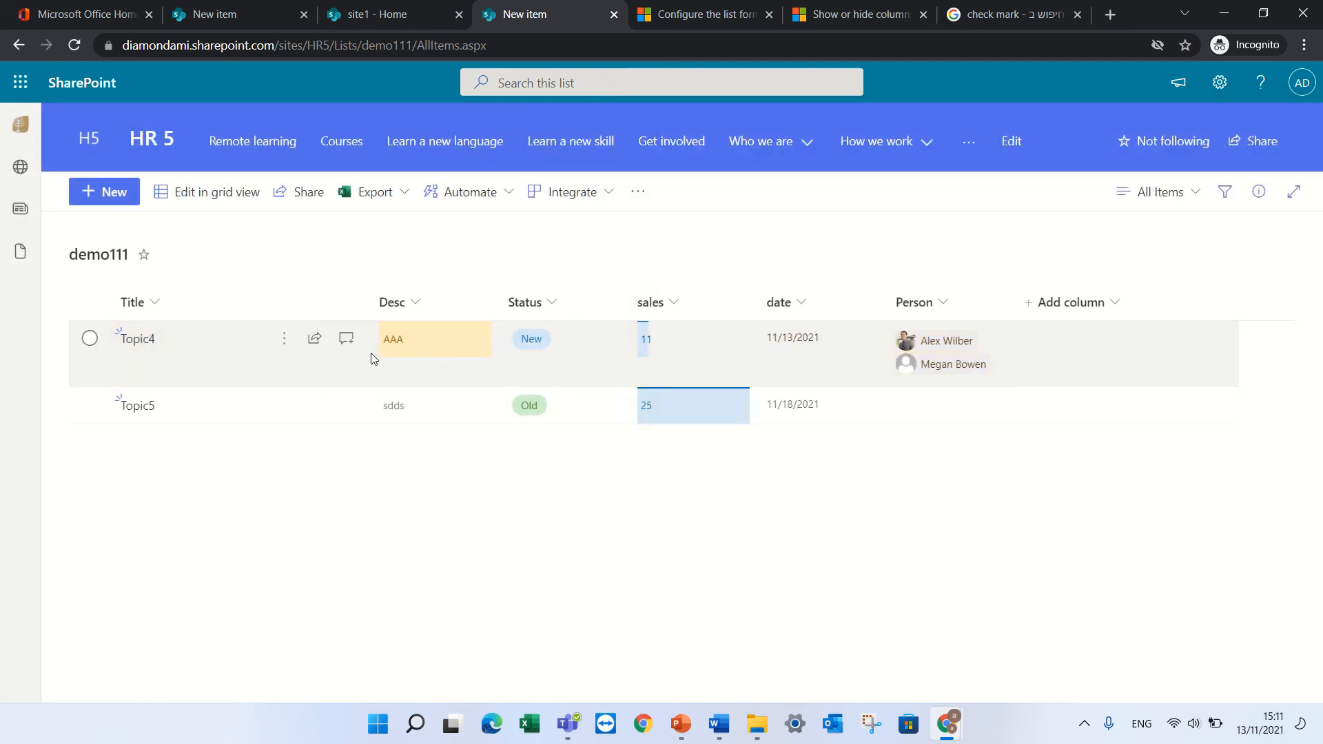
Examine the version history of the Topic4 item and the actions offered for version 5.0, closing it and deselecting the item
left_click(284, 338)
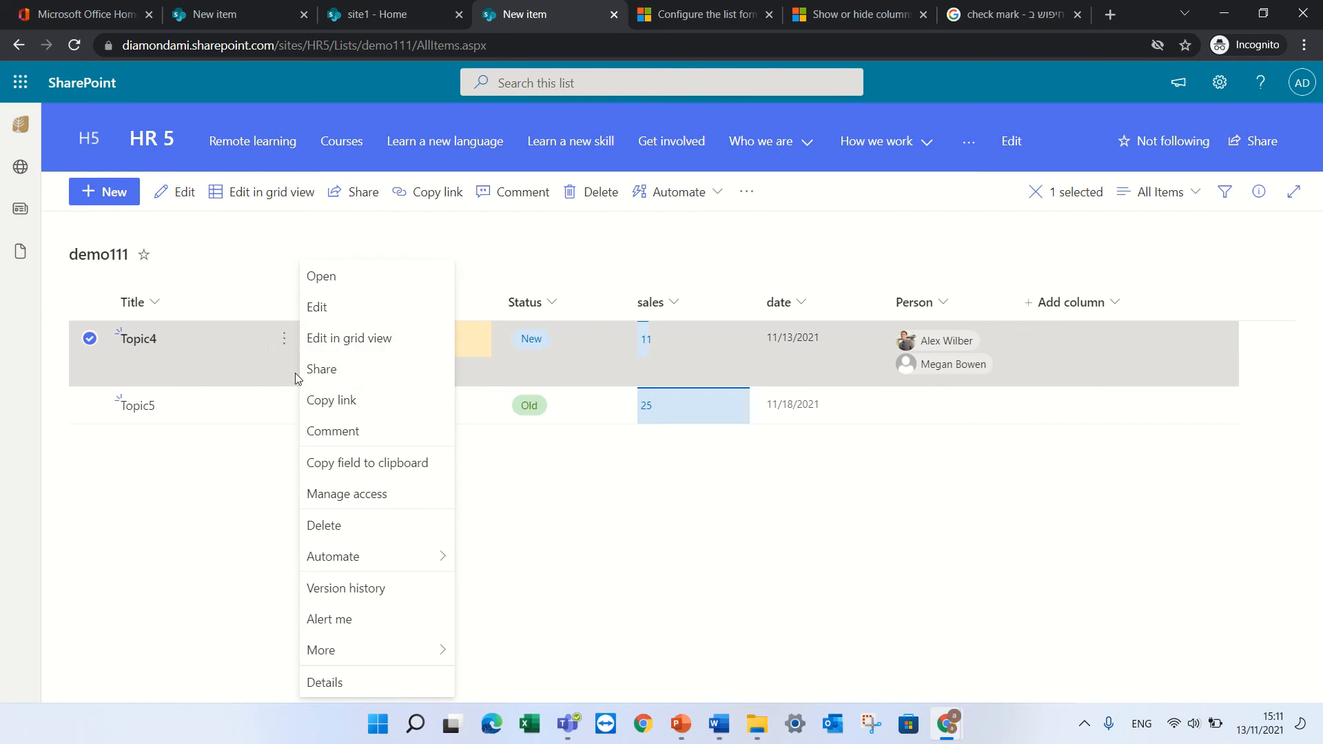
left_click(397, 597)
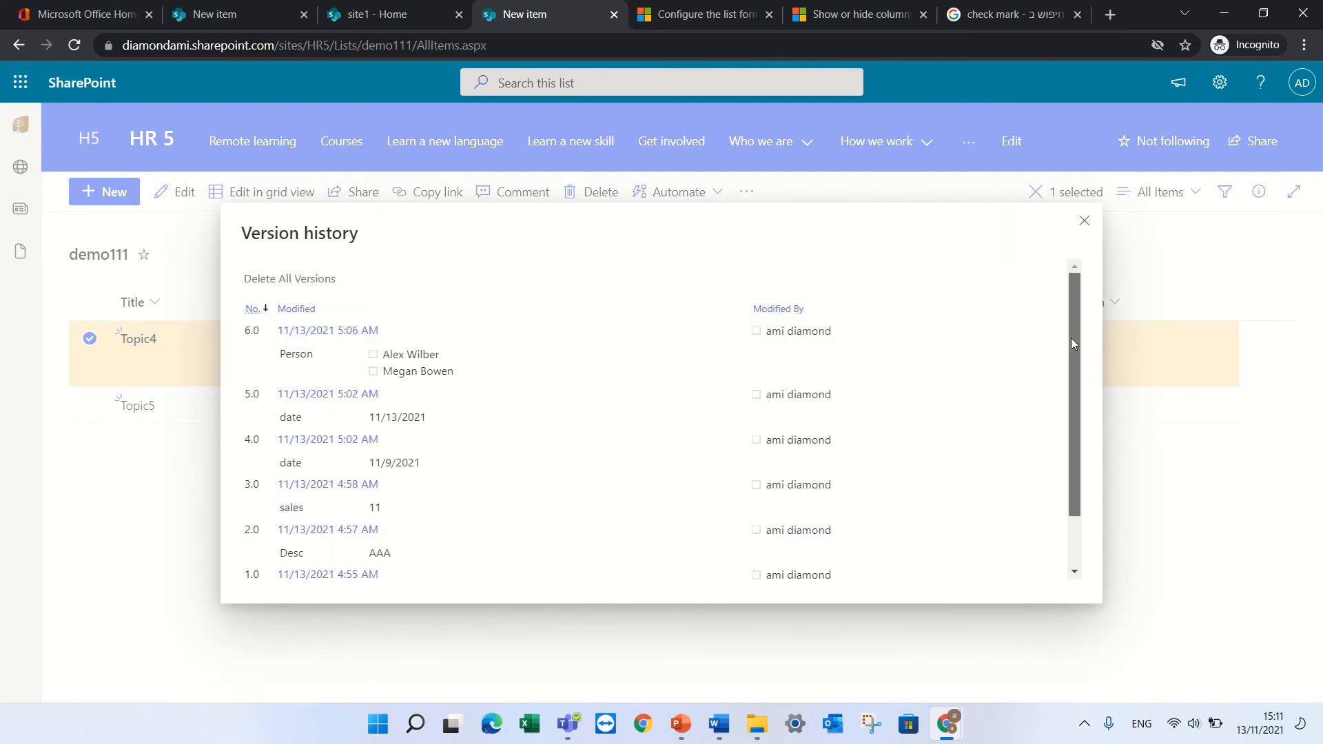
left_click_drag(1071, 338, 1094, 508)
left_click(393, 326)
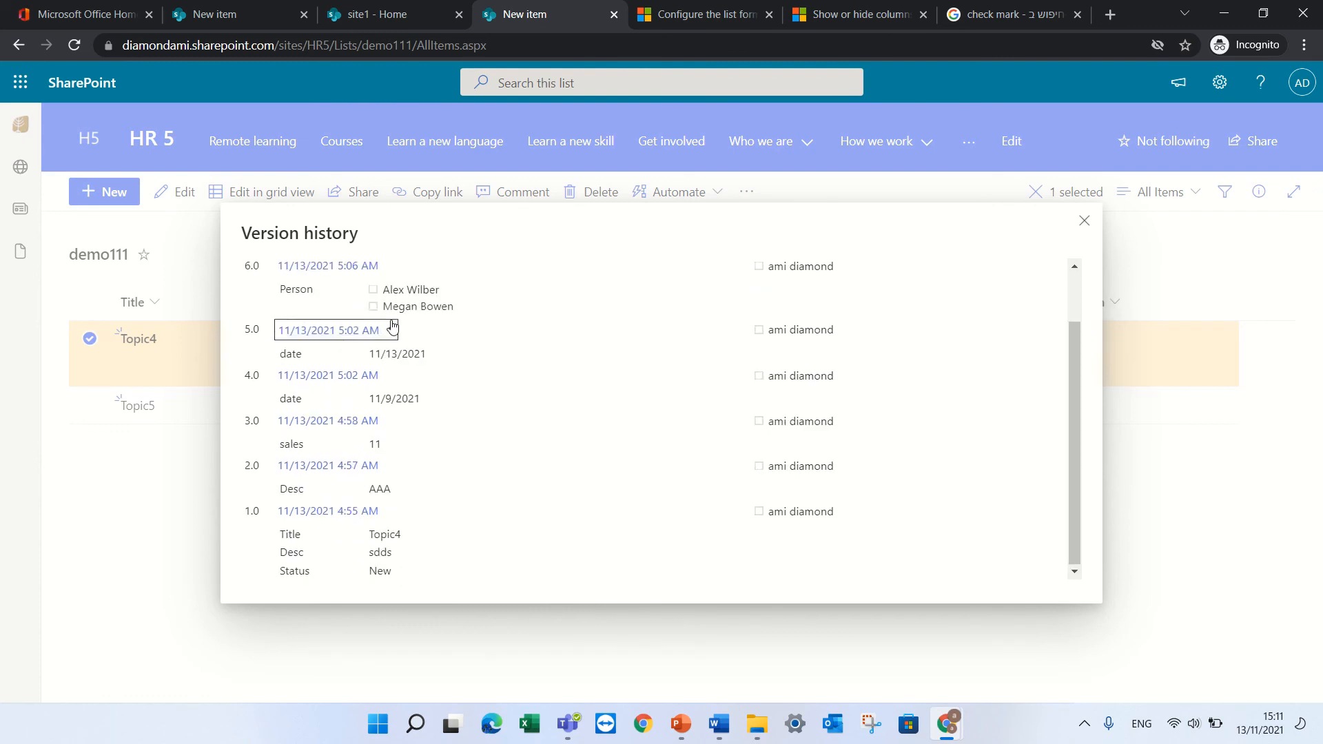
left_click(393, 326)
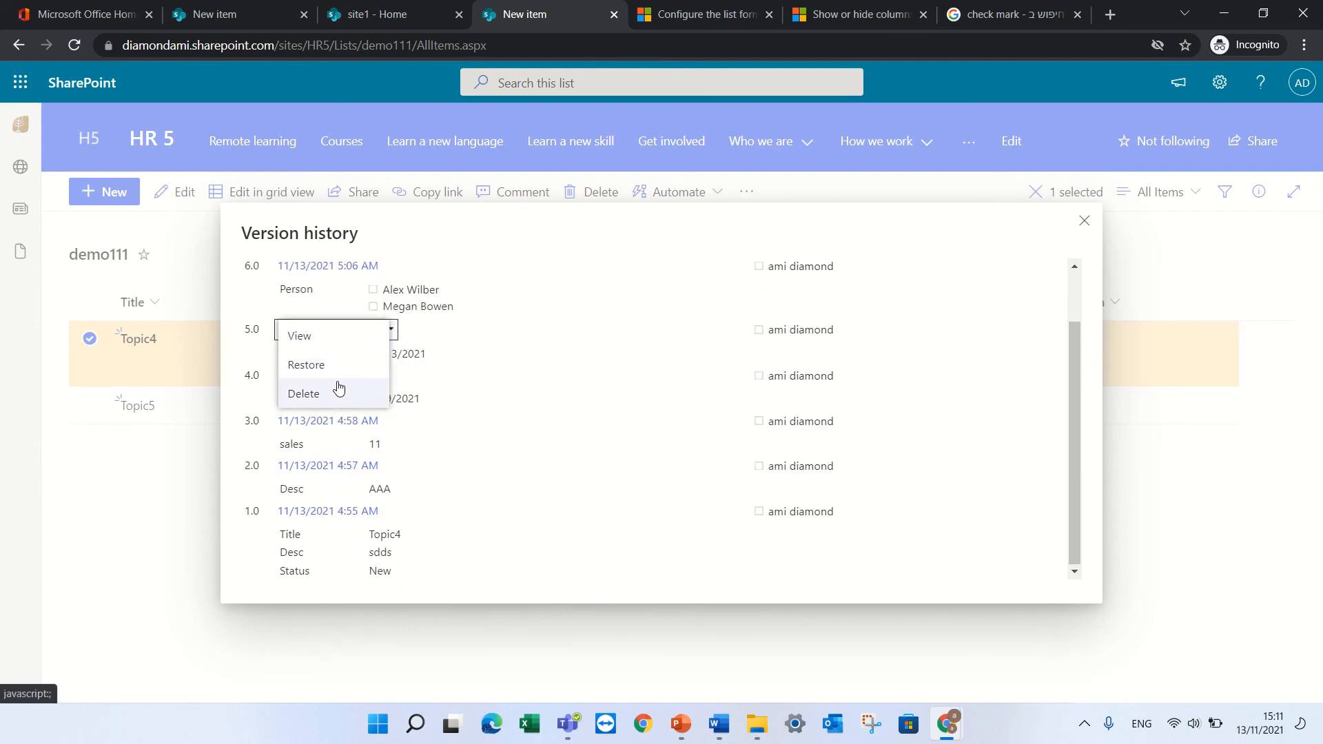
left_click(1084, 221)
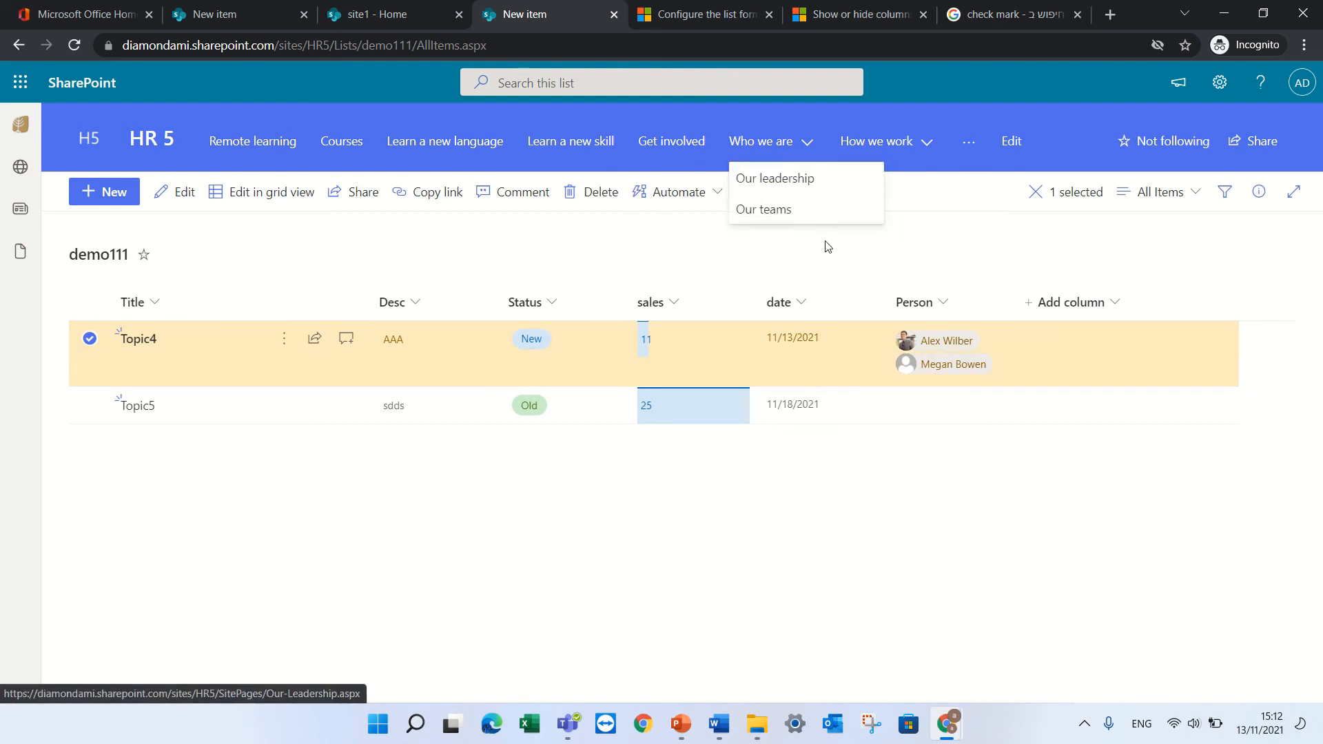
left_click(86, 341)
Export the demo111 list to Excel and open the downloaded query file with its data connection enabled
left_click(406, 200)
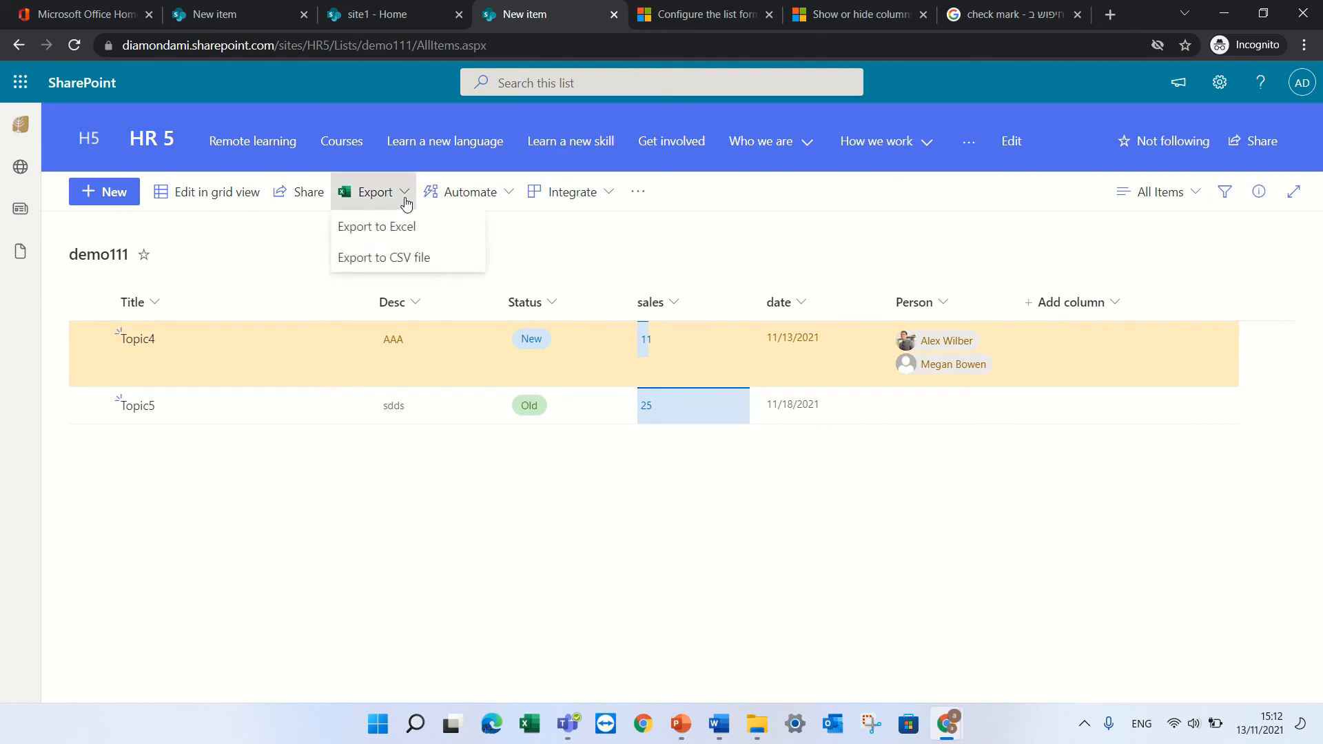
left_click(411, 231)
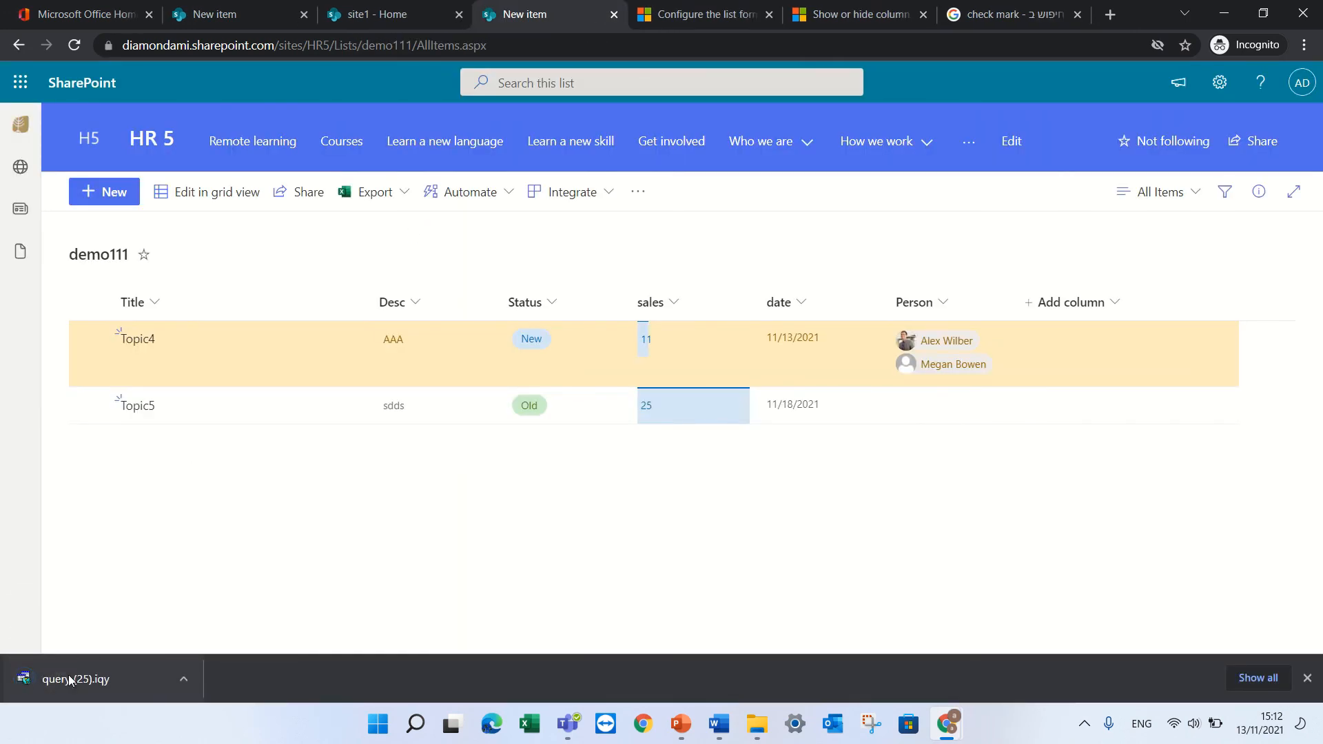
left_click(71, 681)
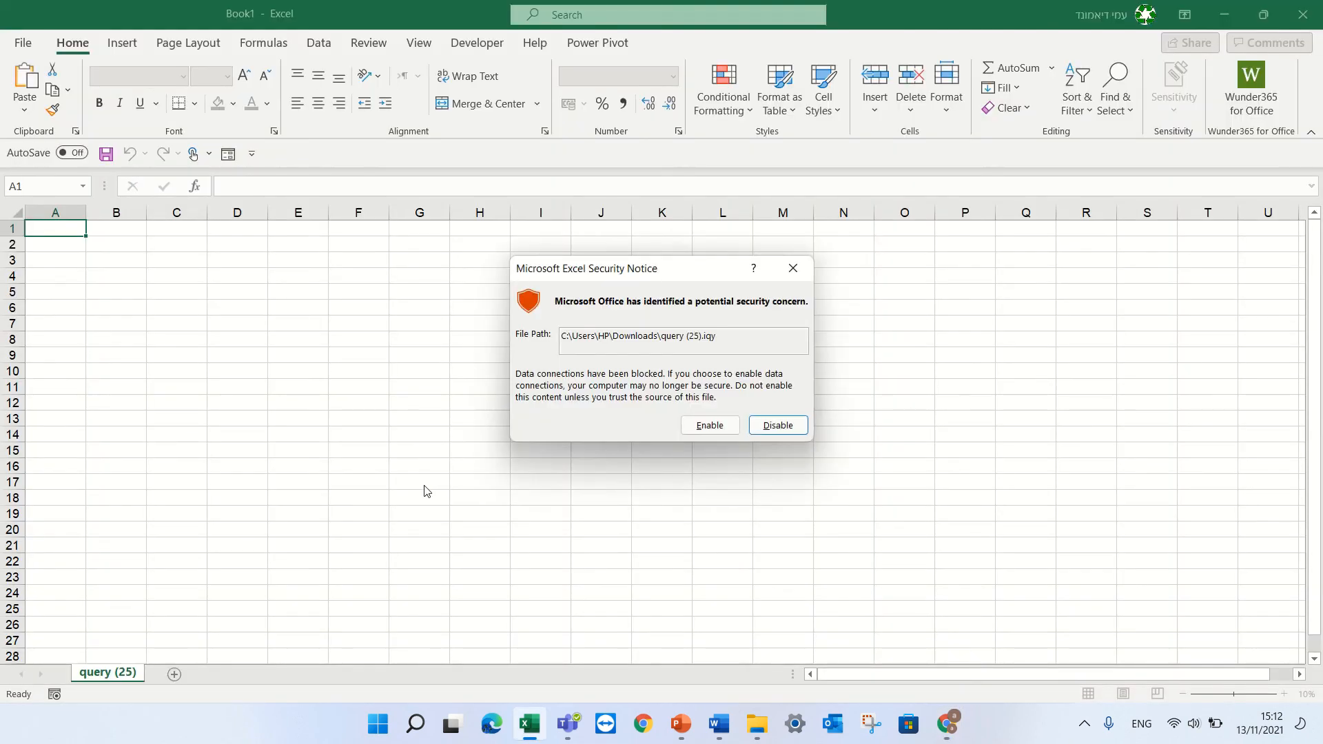
left_click(704, 425)
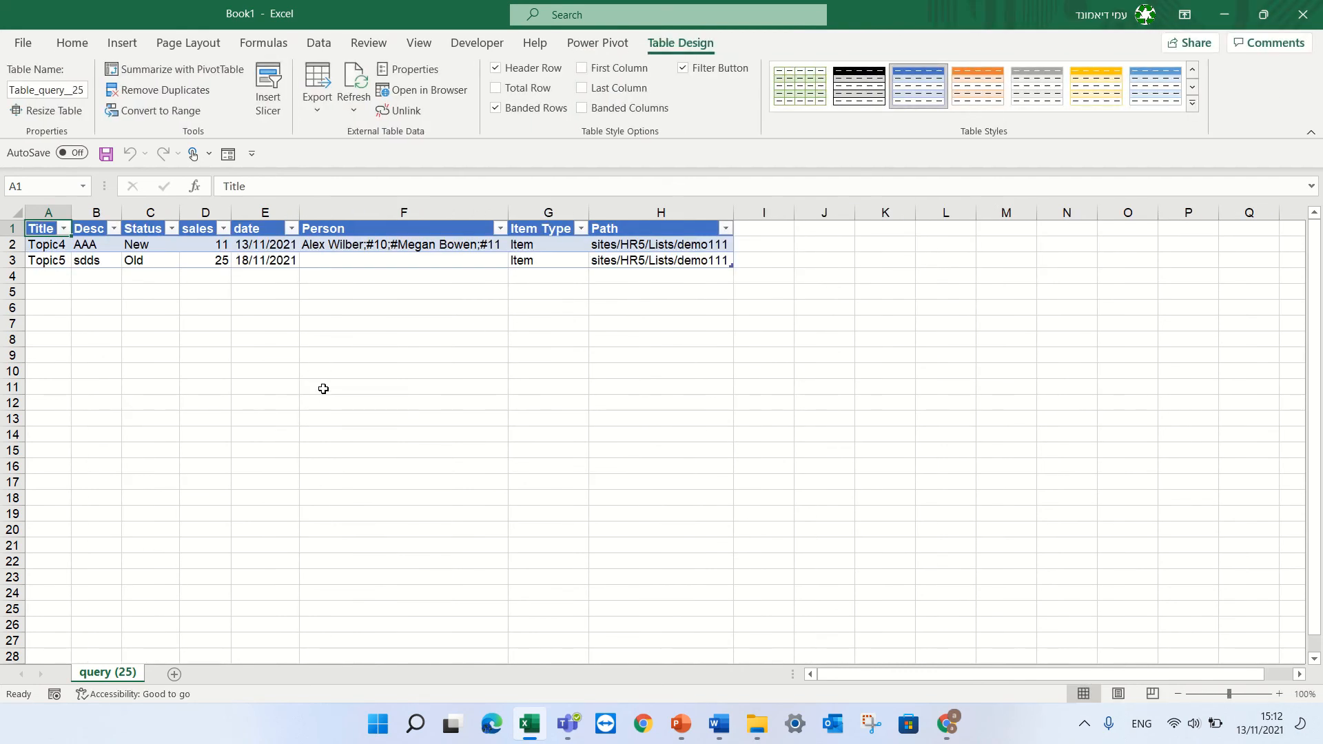
Inspect the Person value of the first item in the exported table and close the workbook without saving
left_click(371, 307)
left_click(386, 246)
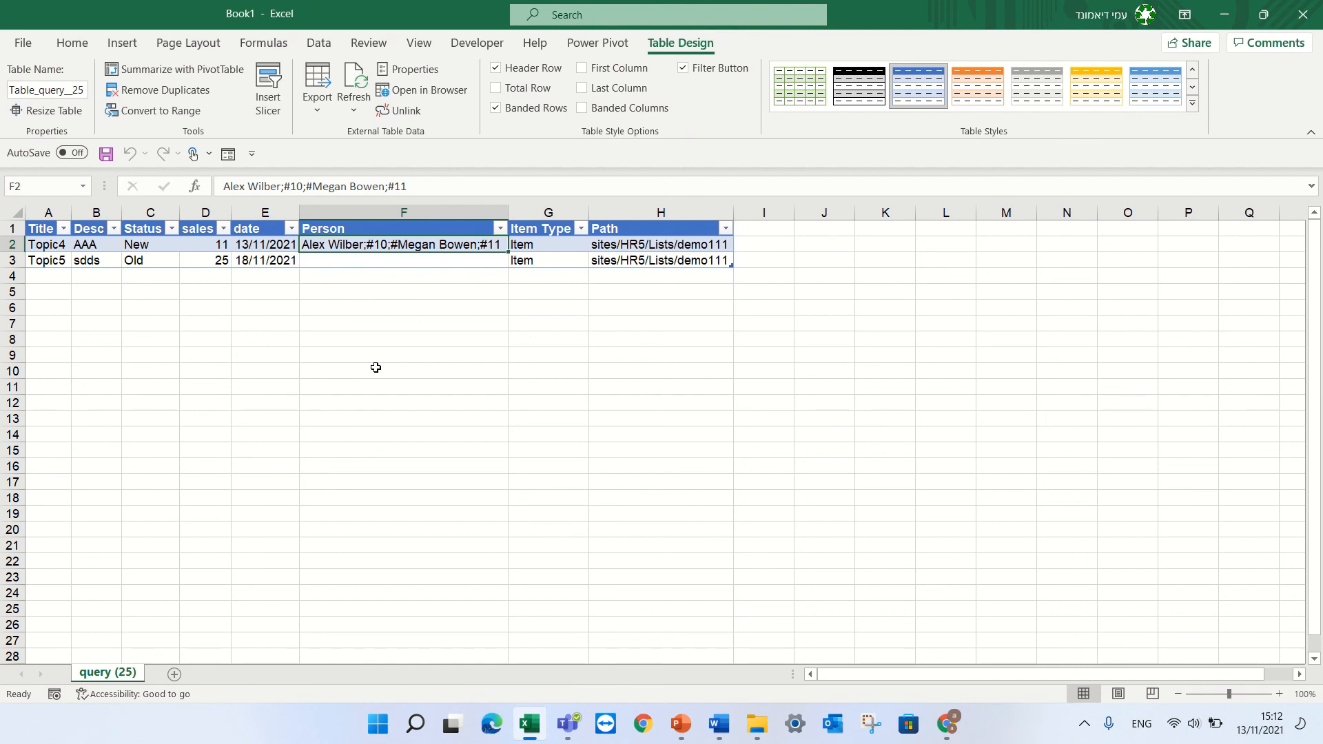
left_click(418, 341)
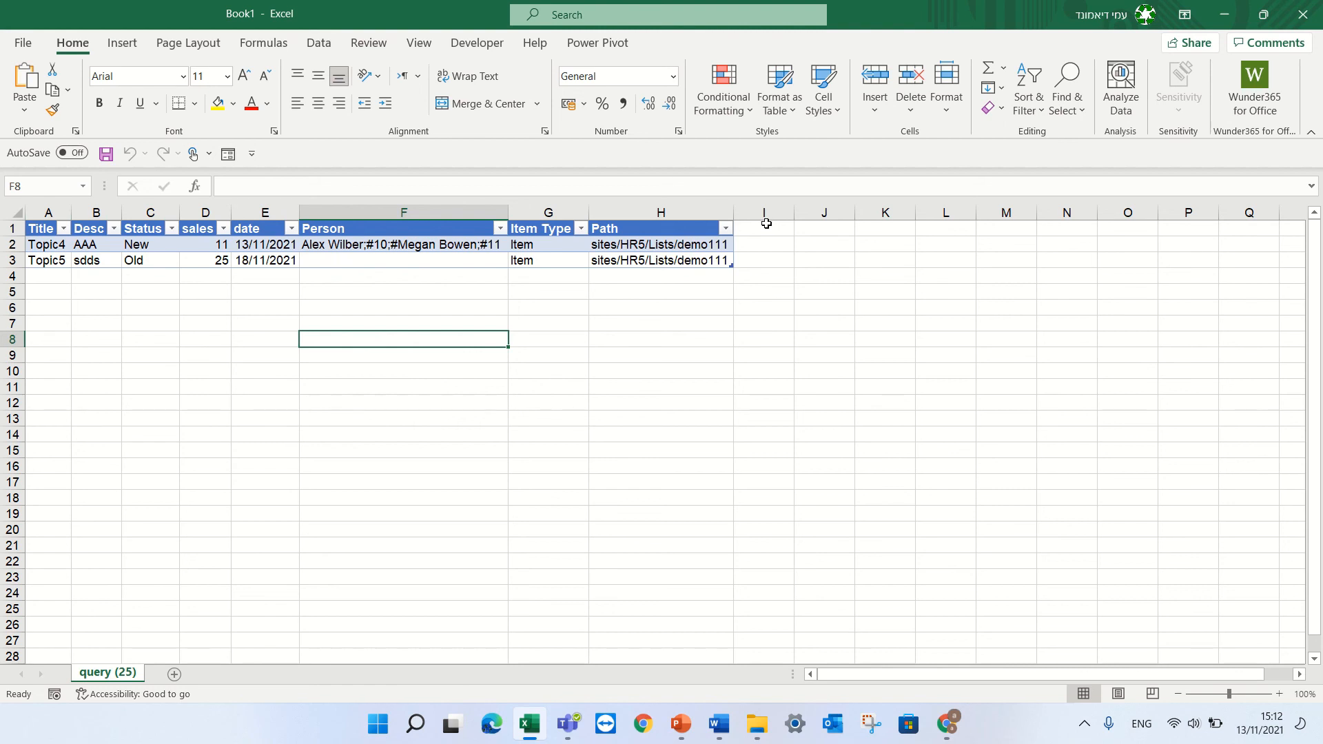
left_click(1303, 14)
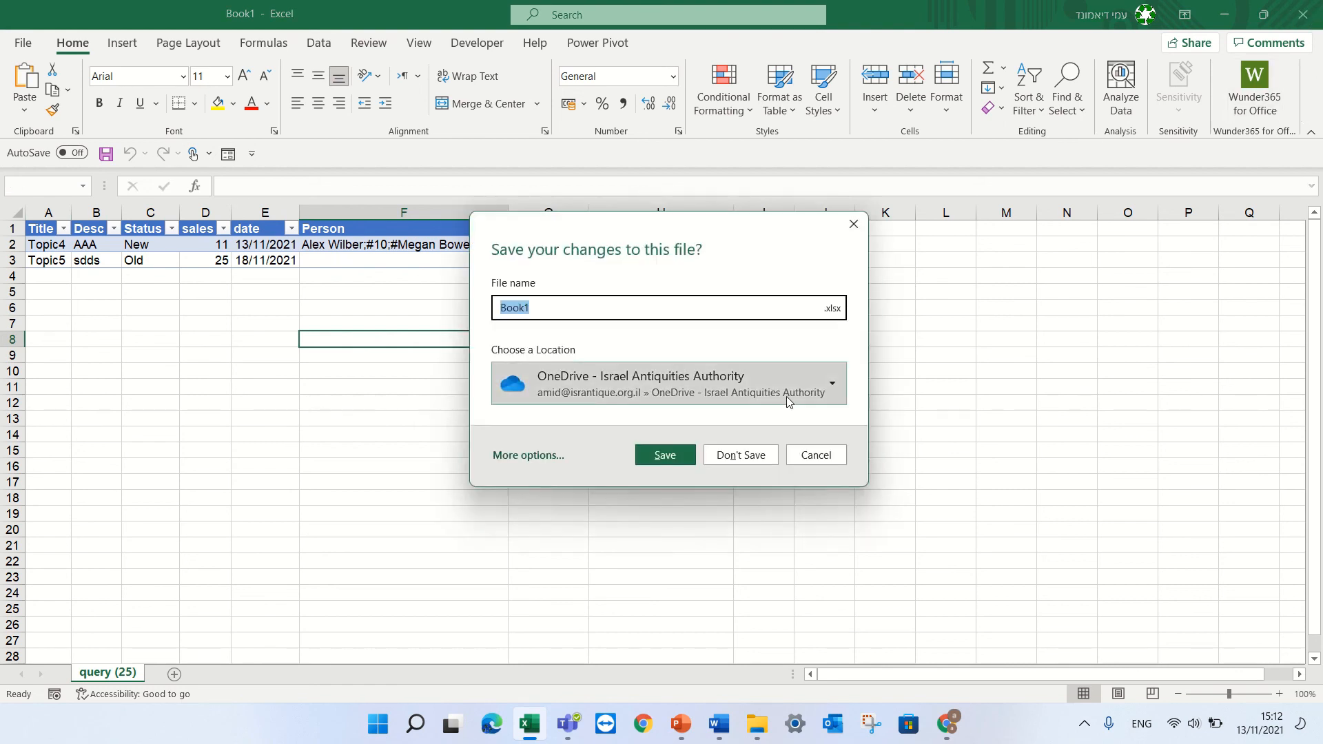
left_click(736, 458)
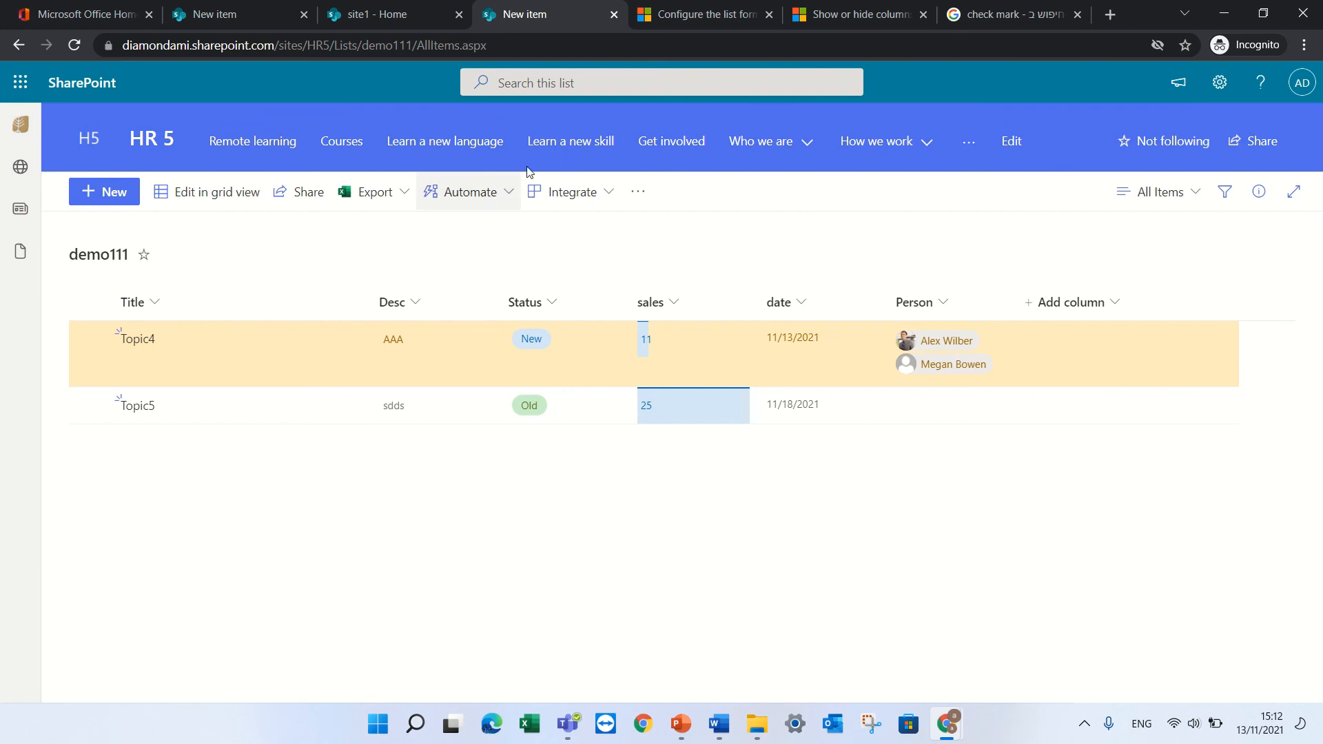
Examine the list's Power Apps and Power Automate integration options and the date columns available for a reminder
left_click(609, 203)
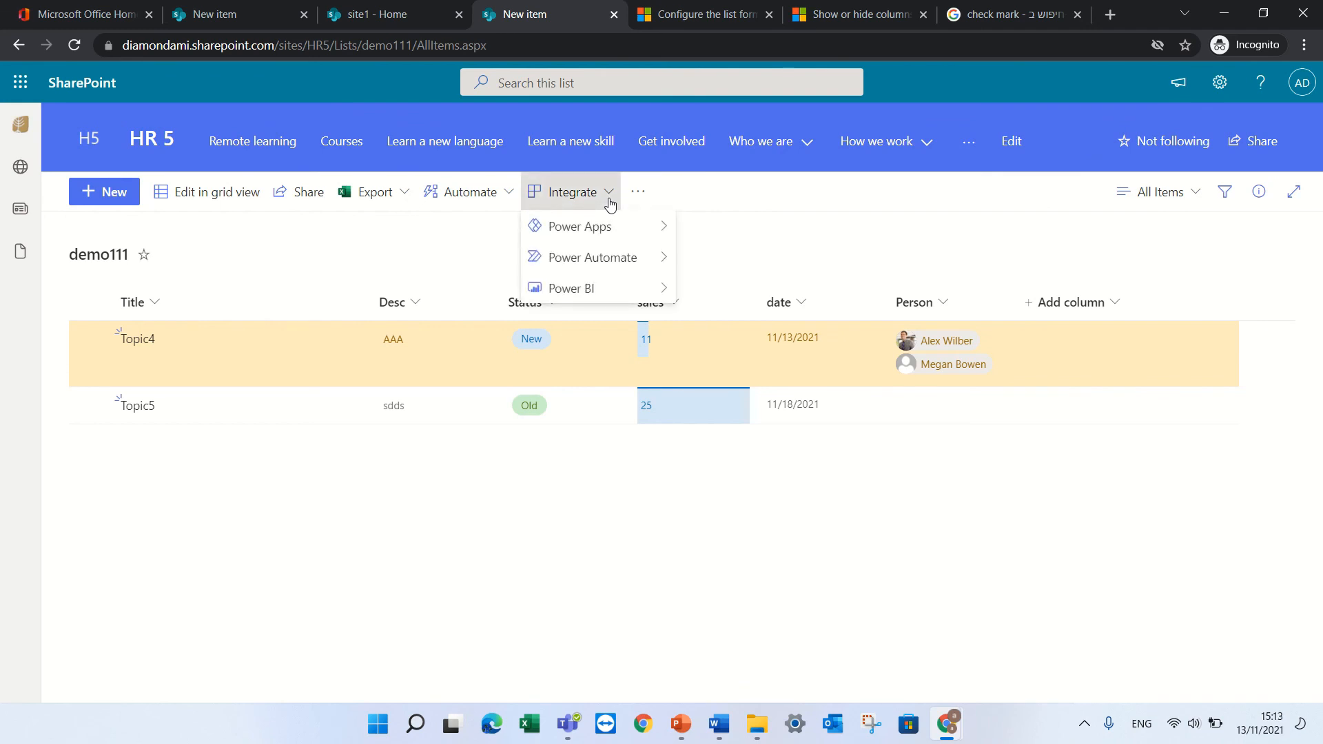
mouse_move(597, 222)
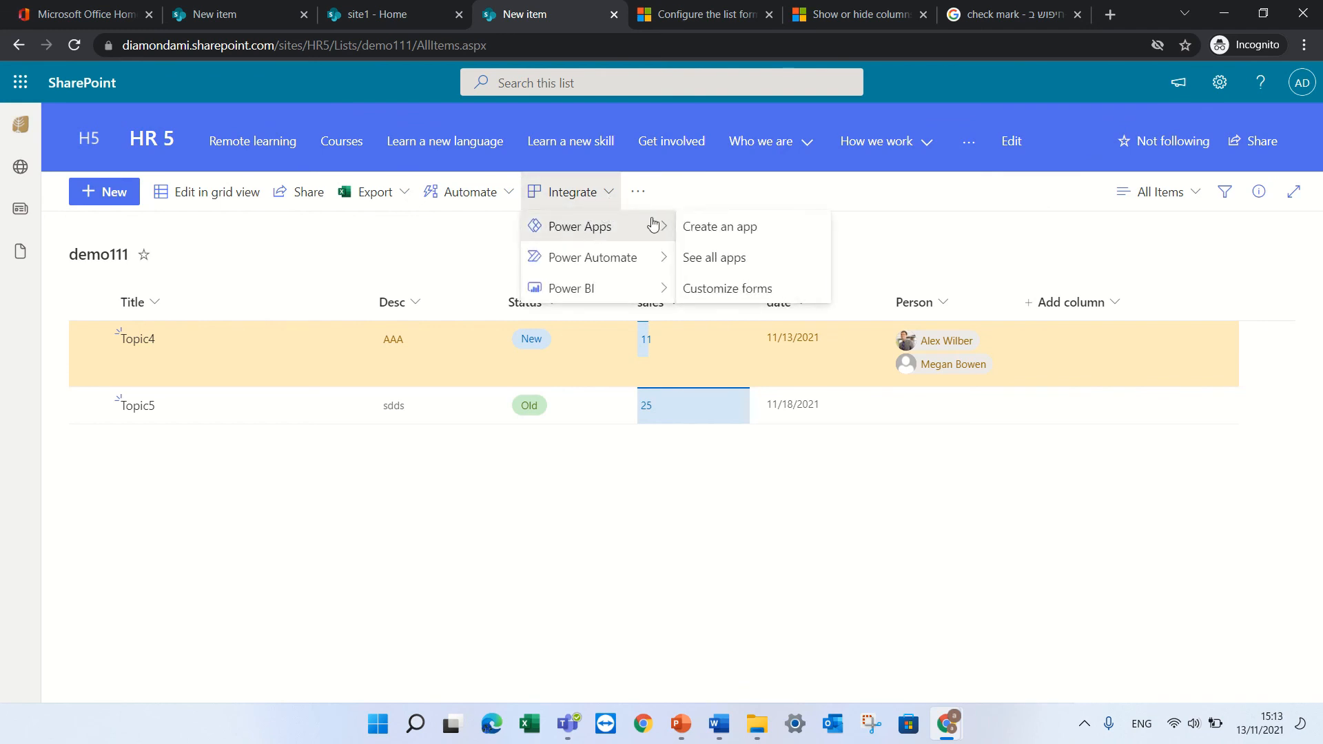
mouse_move(604, 263)
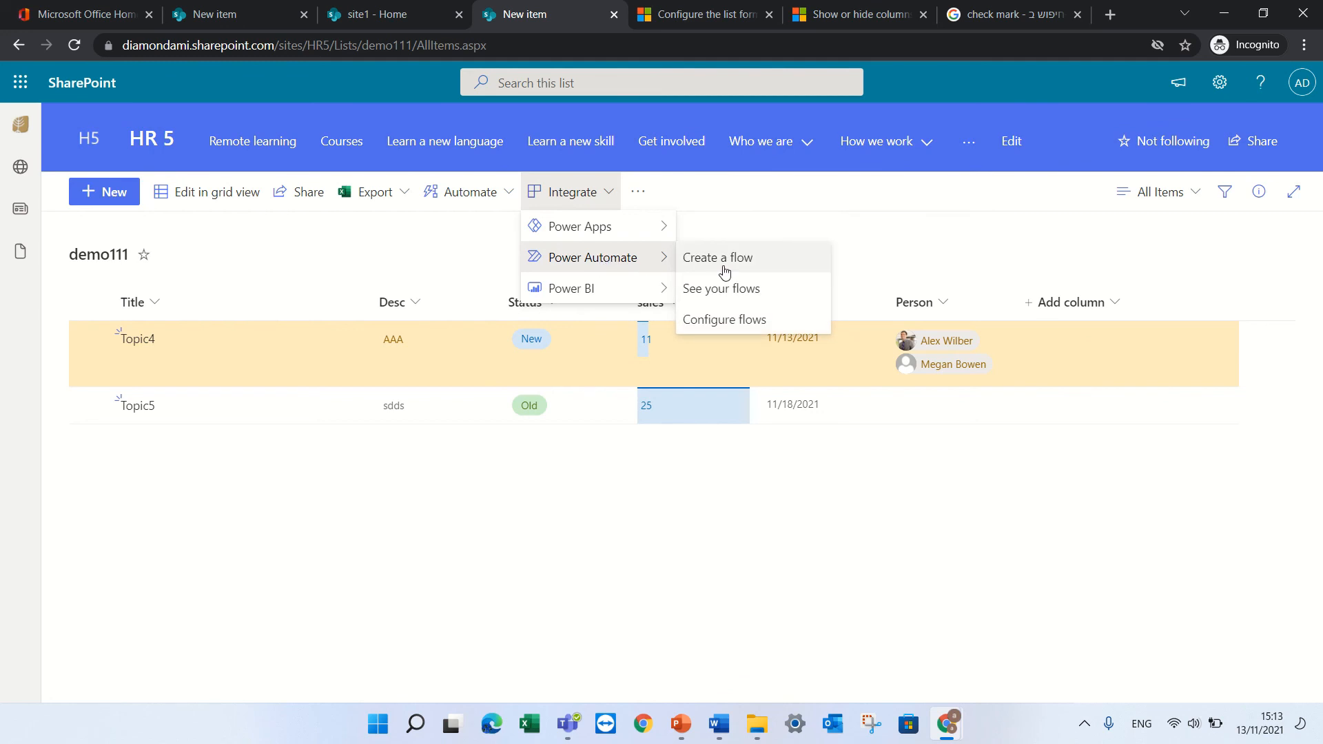
left_click(529, 549)
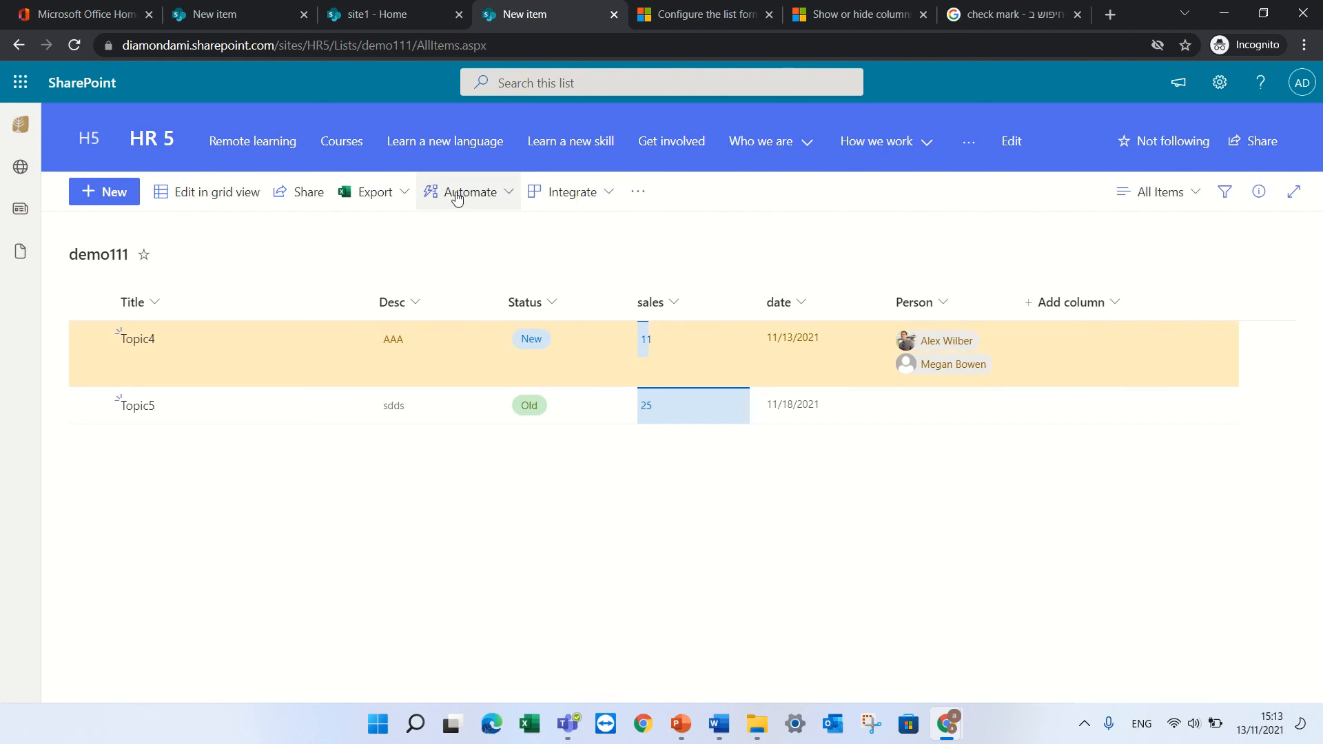
left_click(494, 195)
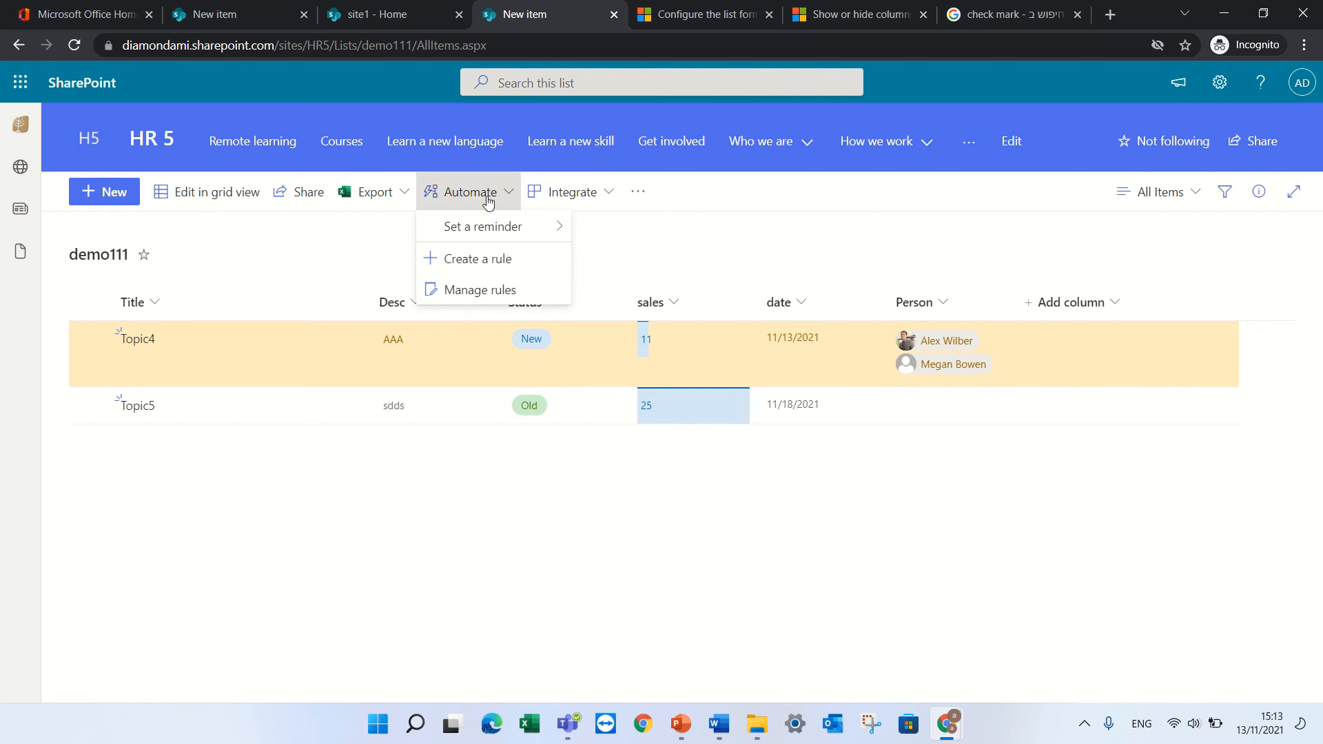
mouse_move(467, 229)
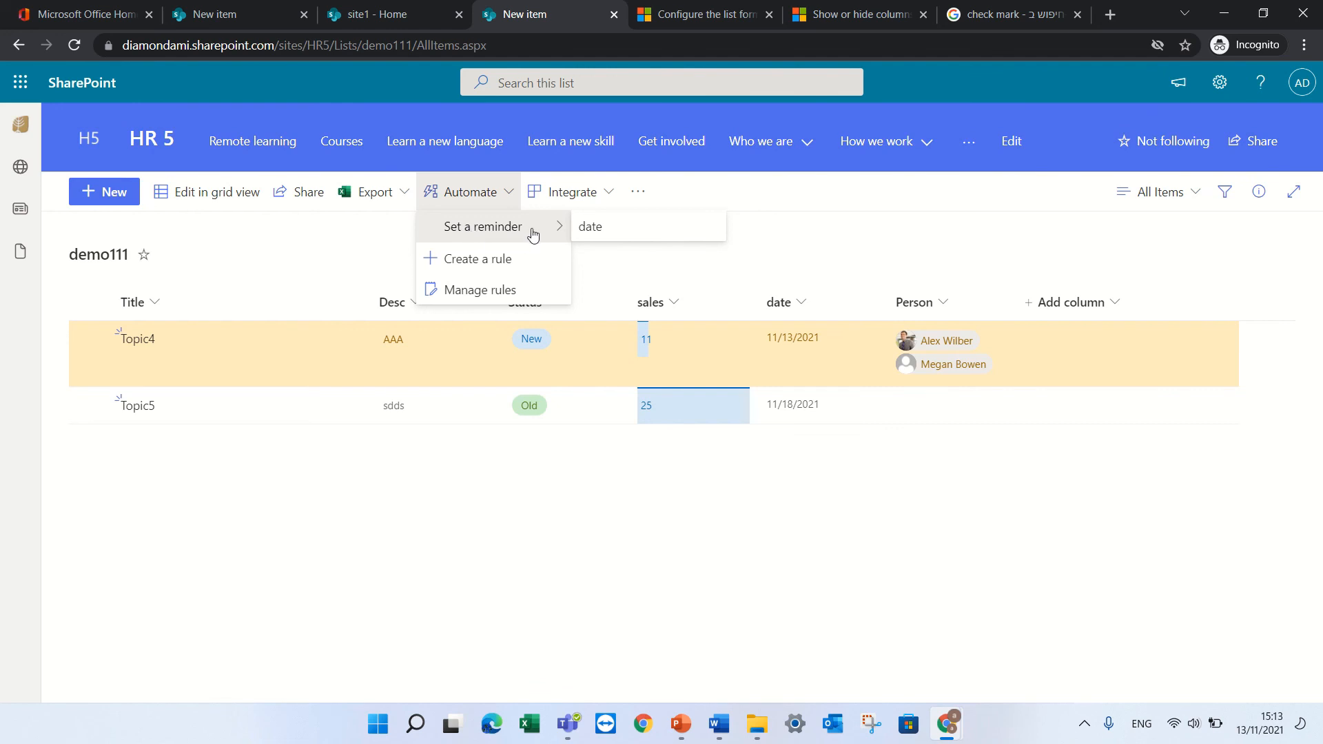
Create an email reminder flow on the date column that notifies 30 days in advance
left_click(619, 233)
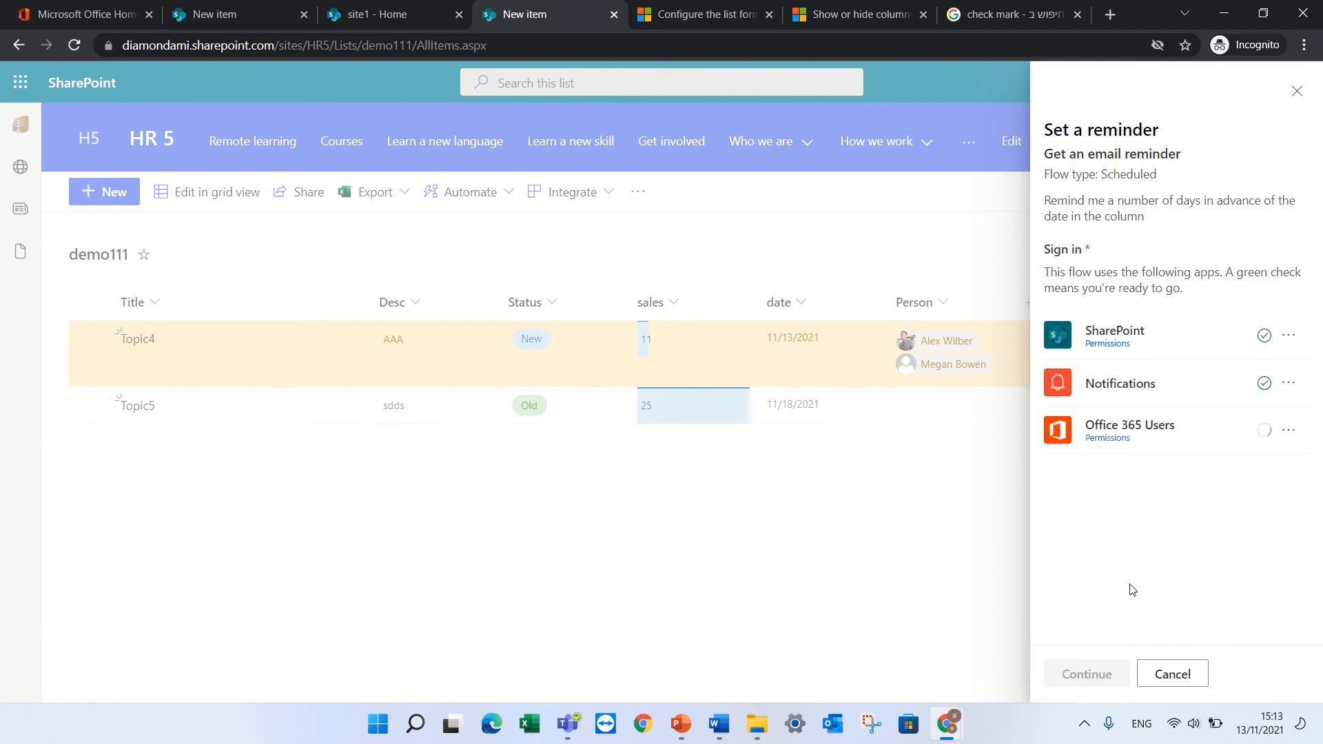
left_click(1085, 674)
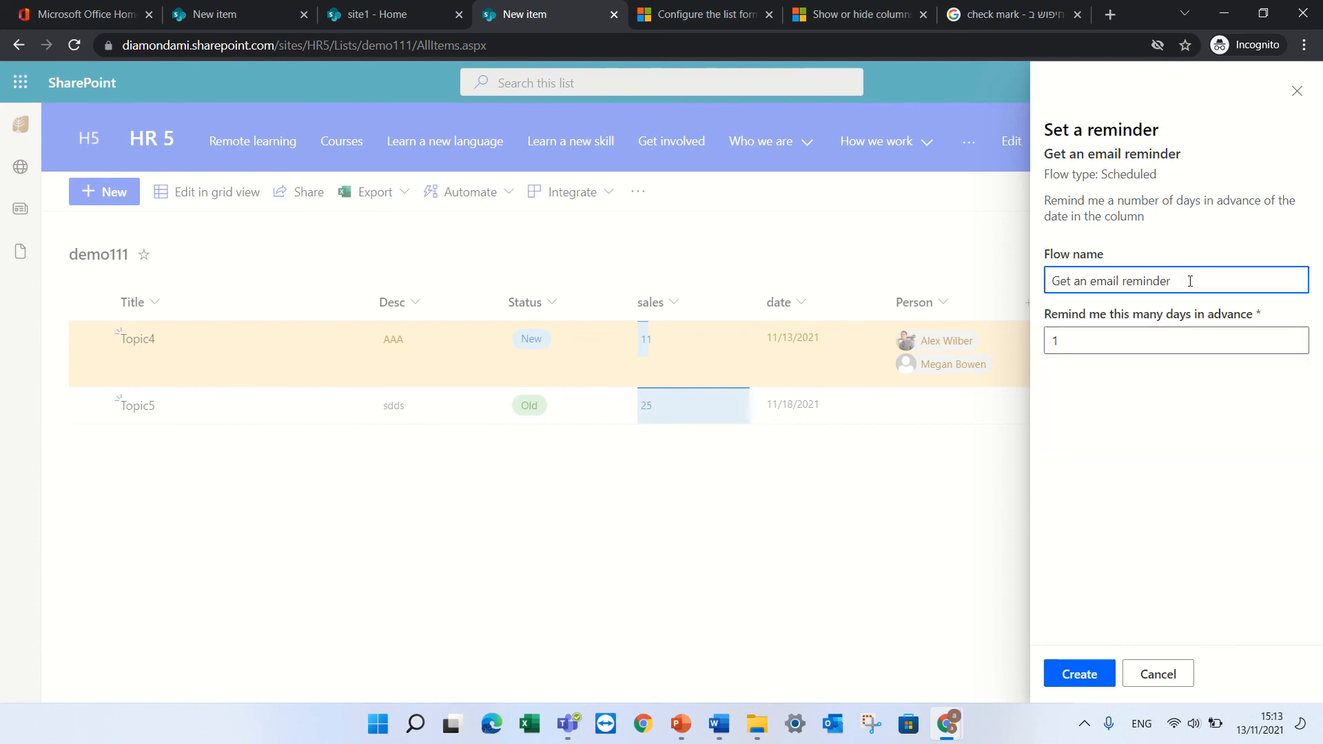
key("Tab")
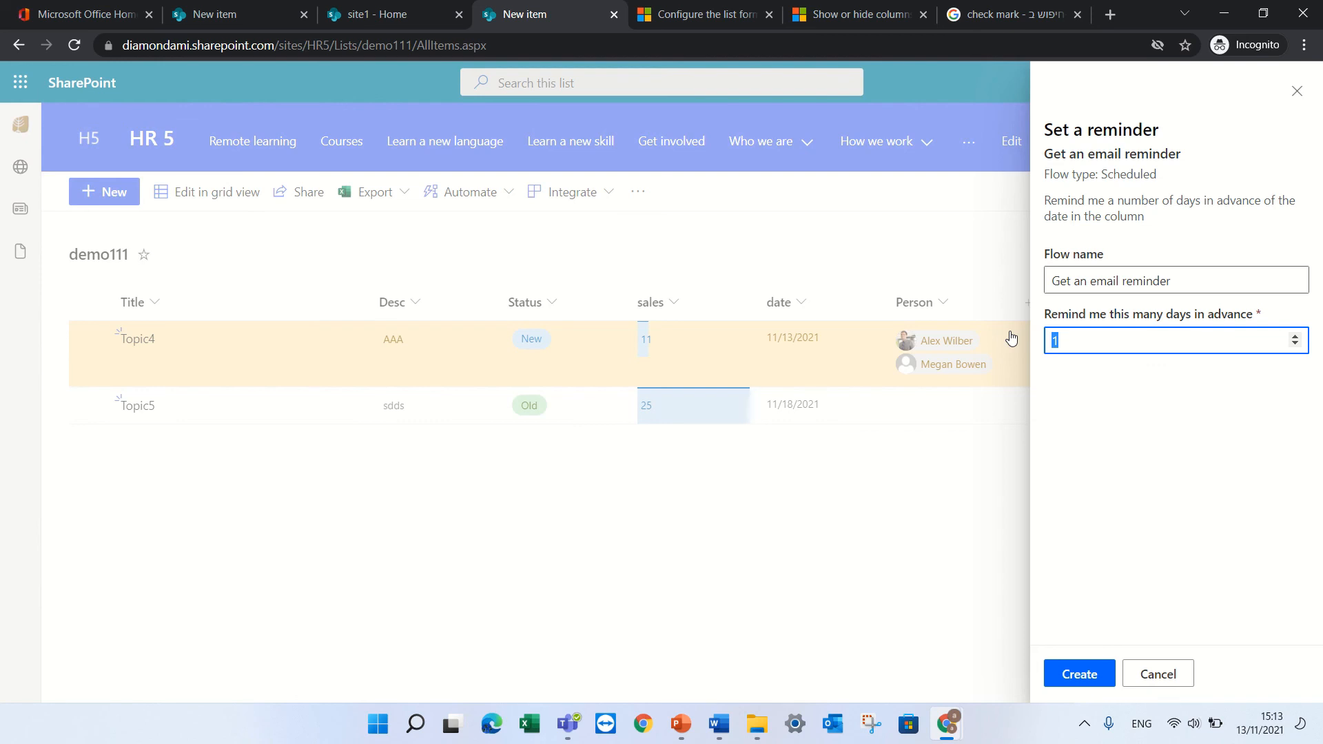
type("30")
left_click(1094, 677)
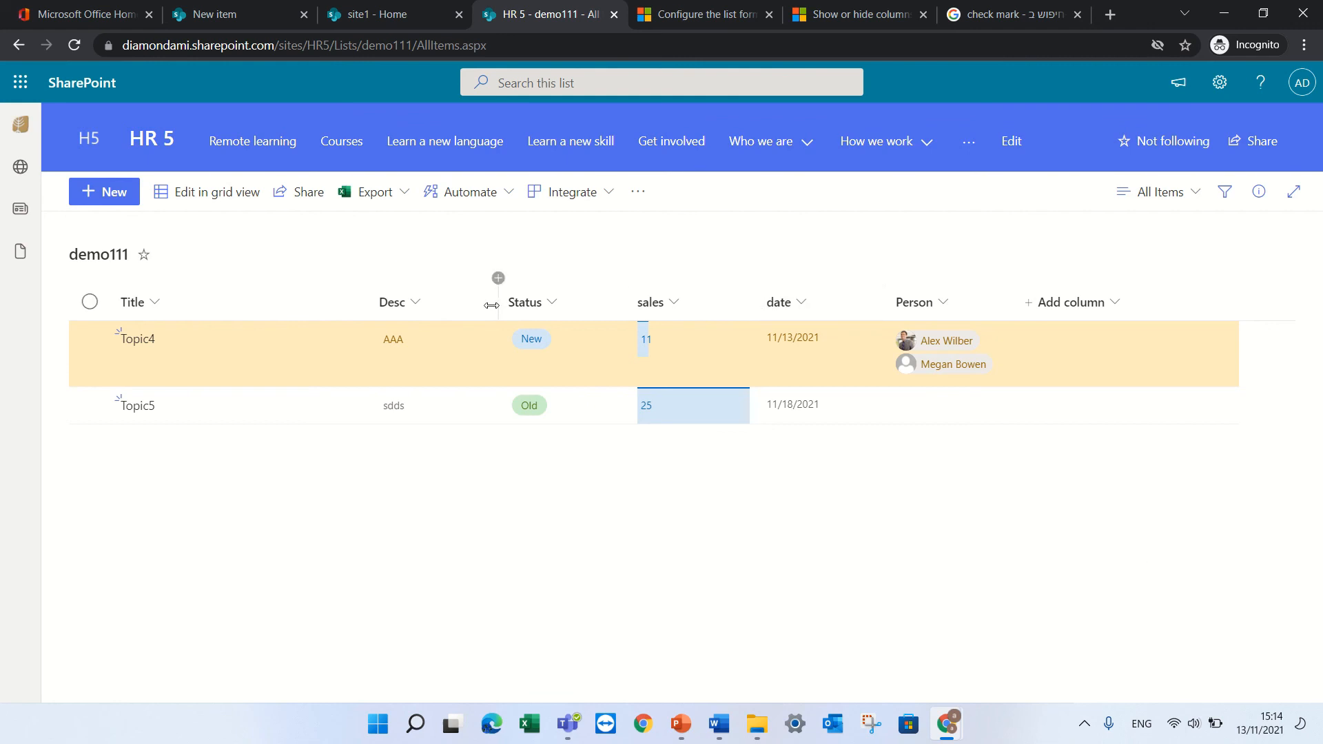
Examine the list's Power Apps and Power Automate options and the flow templates, open the existing flows page, and close both
left_click(607, 191)
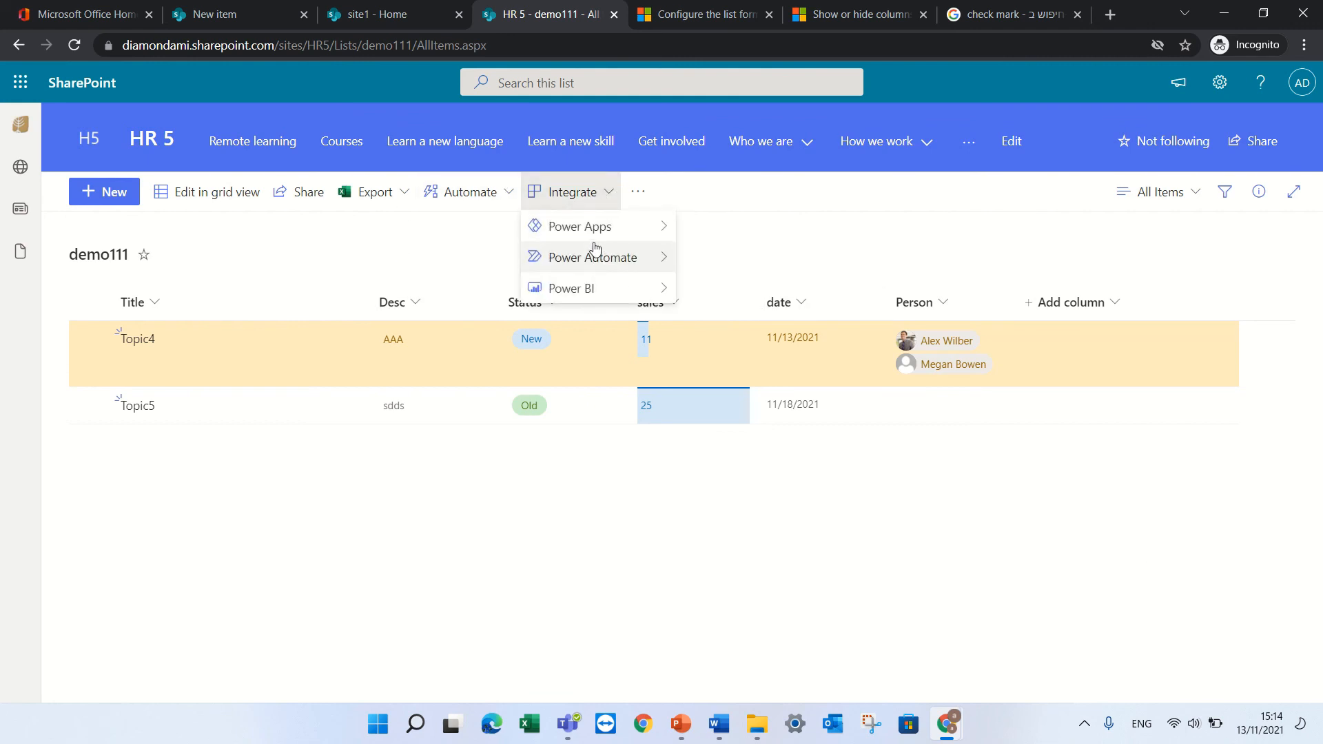
mouse_move(585, 228)
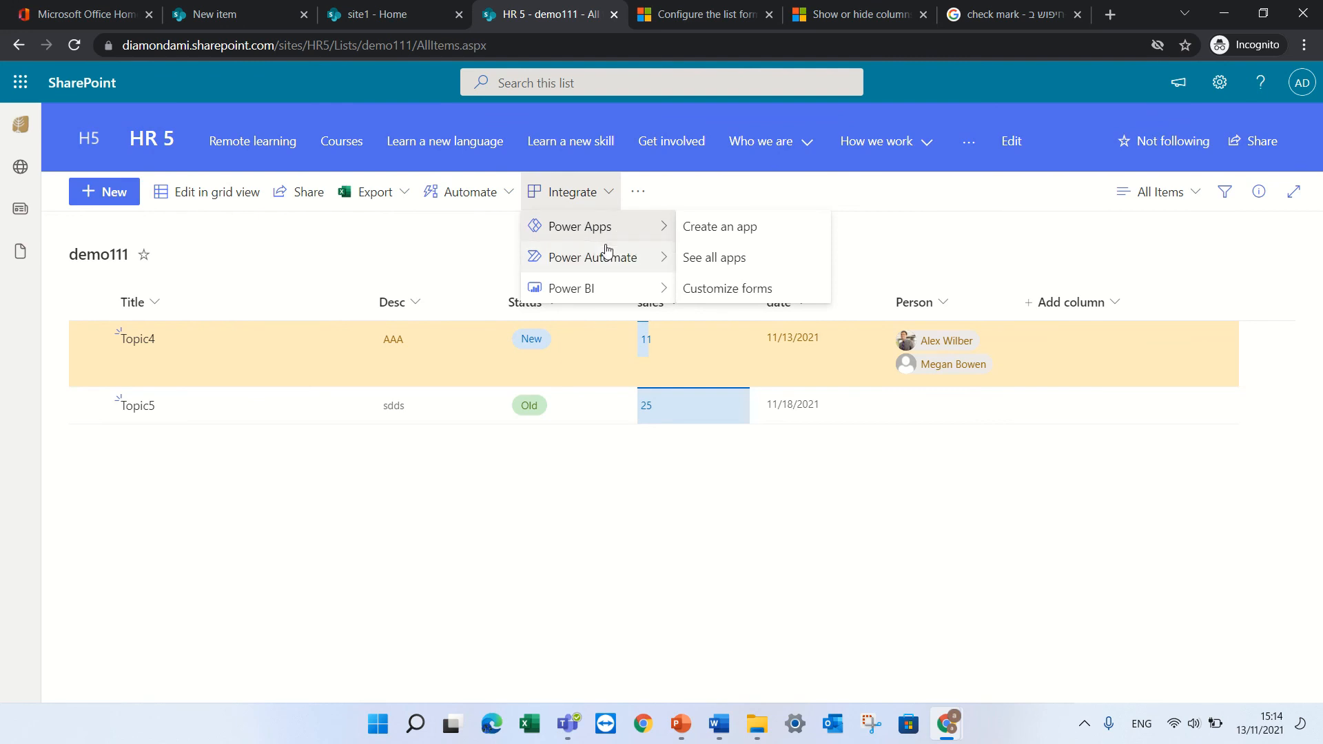
mouse_move(621, 257)
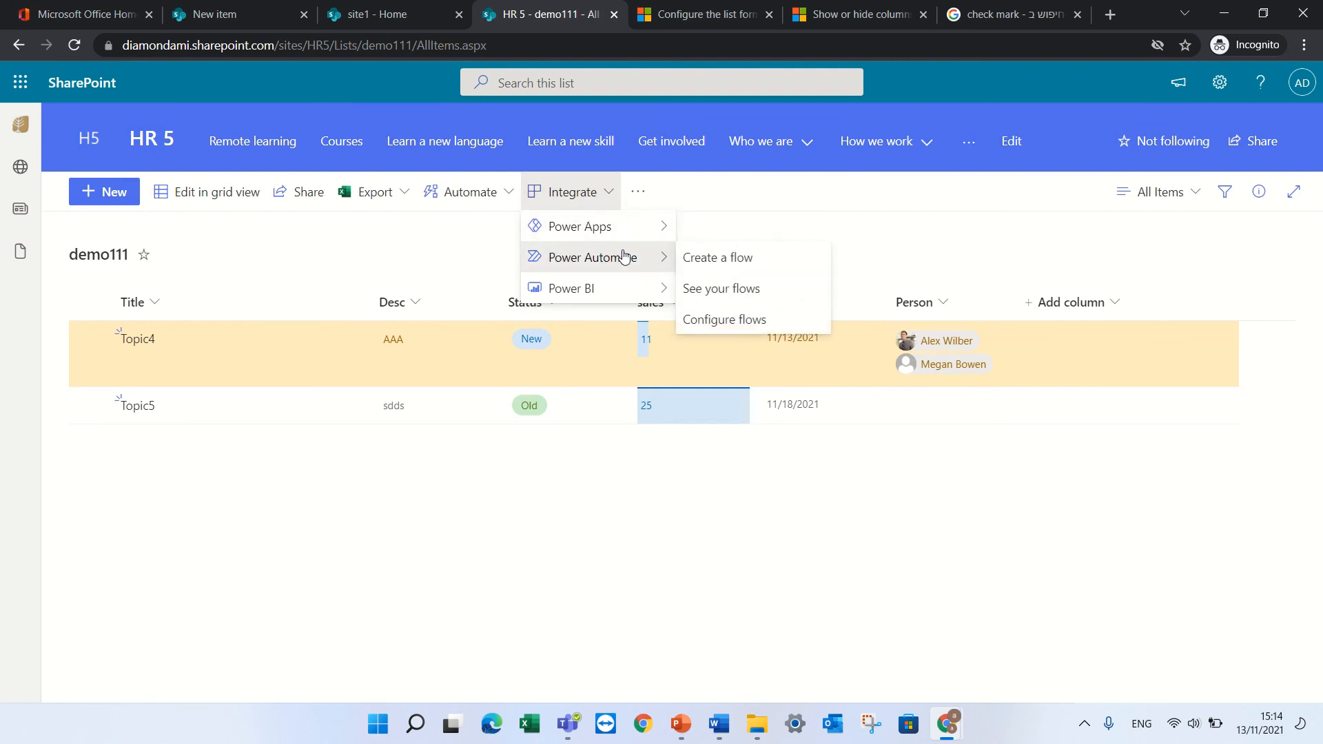
left_click(764, 265)
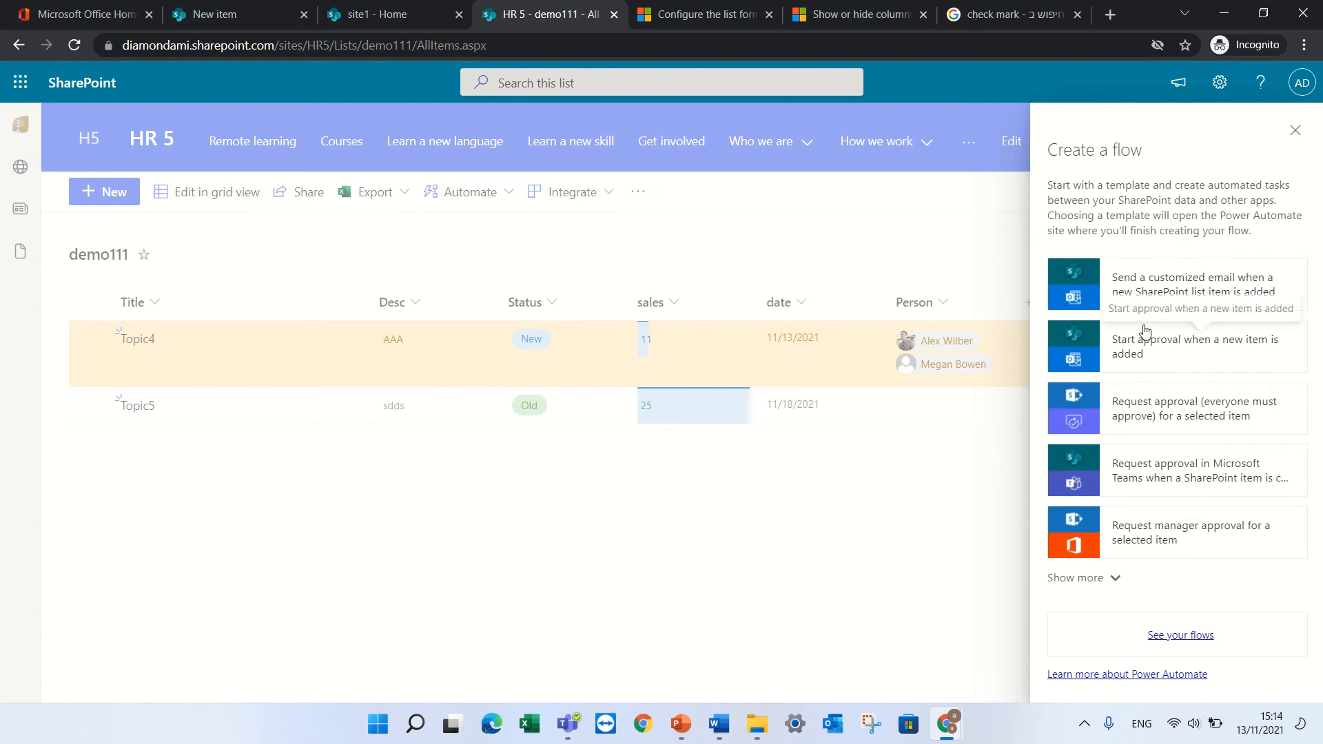
left_click(1182, 637)
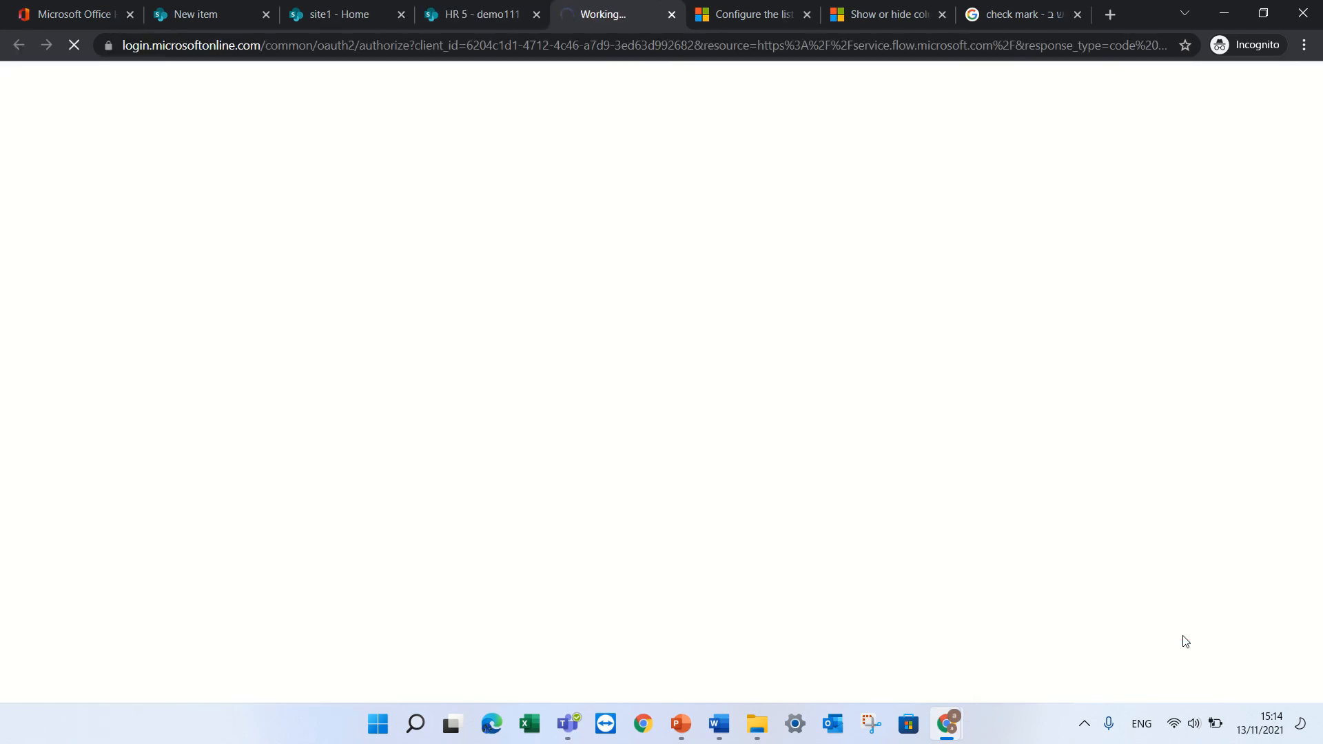
left_click(673, 15)
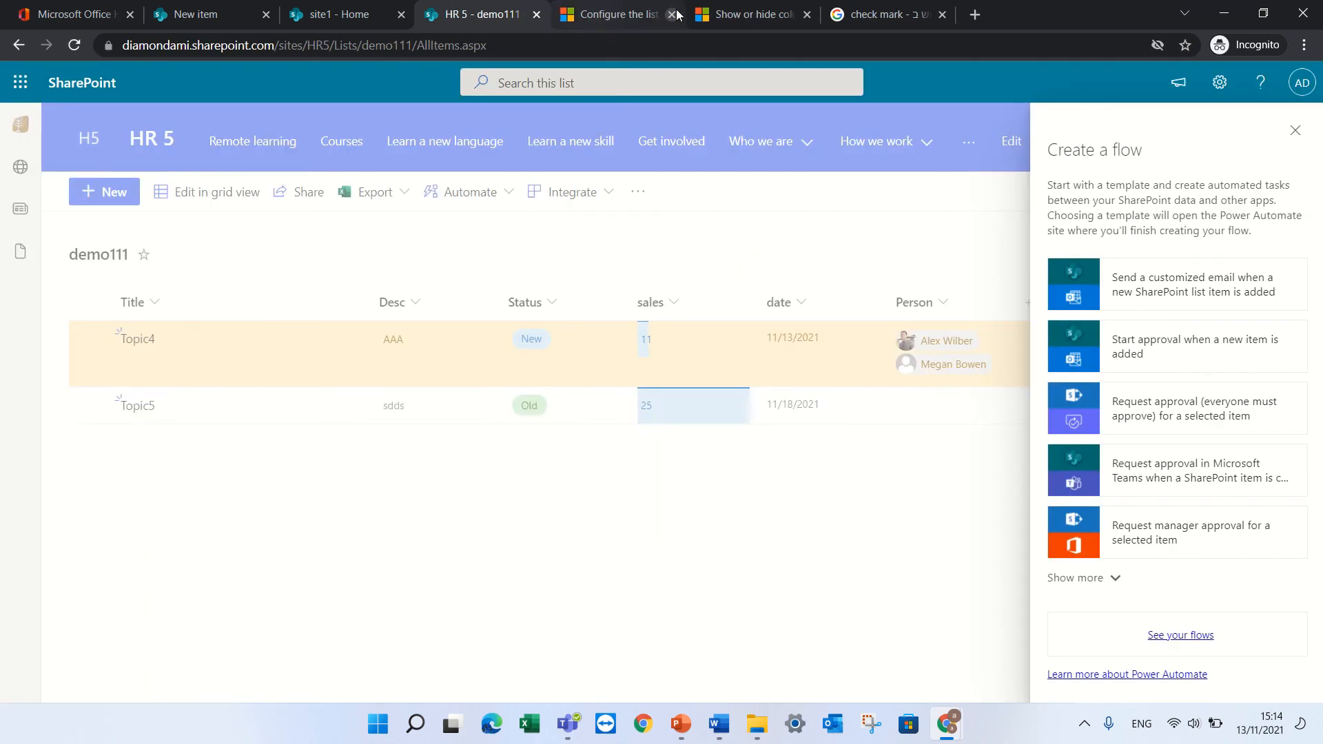
left_click(1295, 131)
left_click(380, 15)
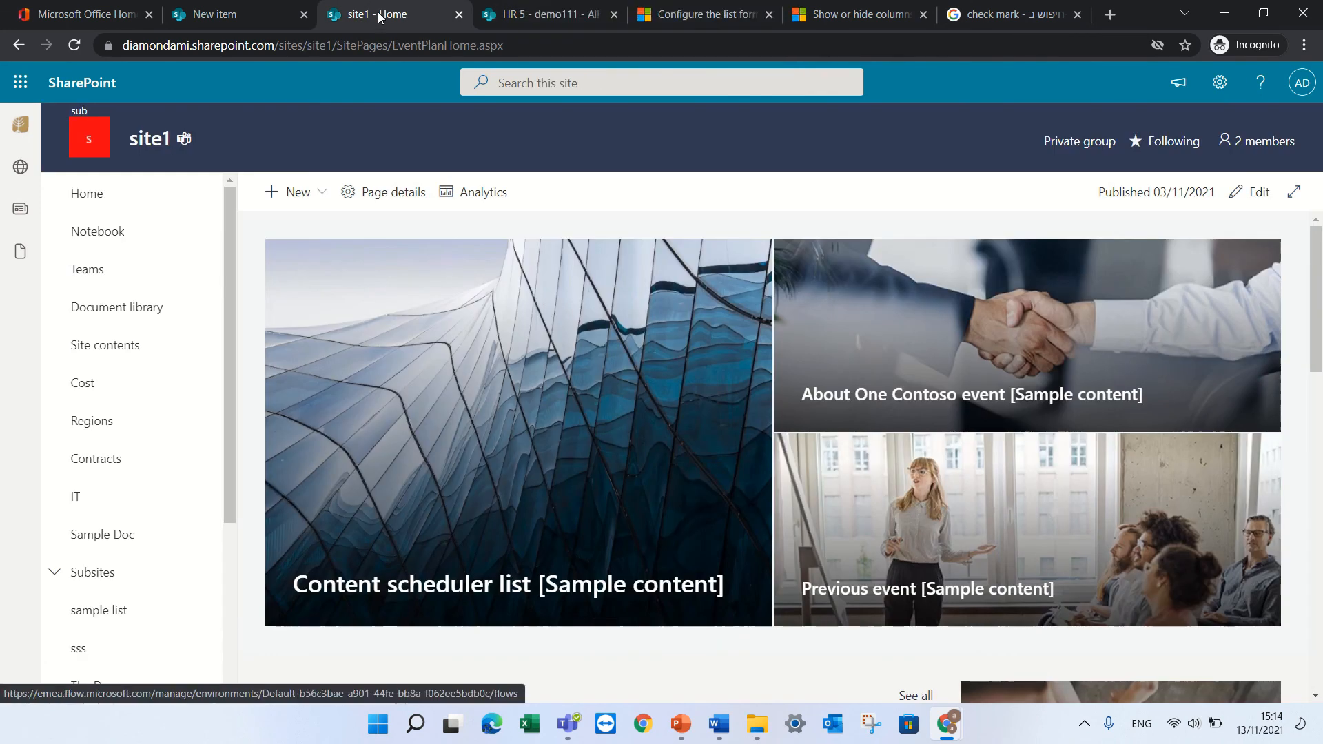
left_click(531, 17)
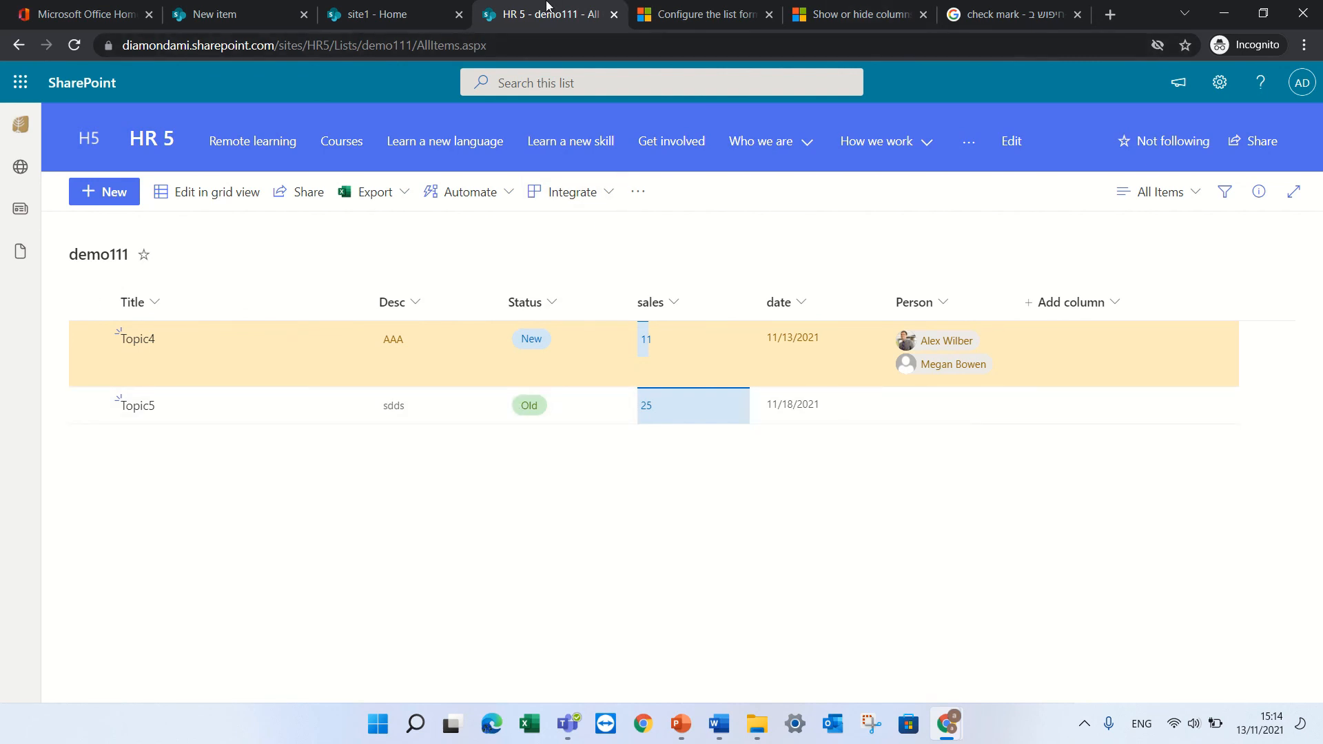
mouse_move(749, 19)
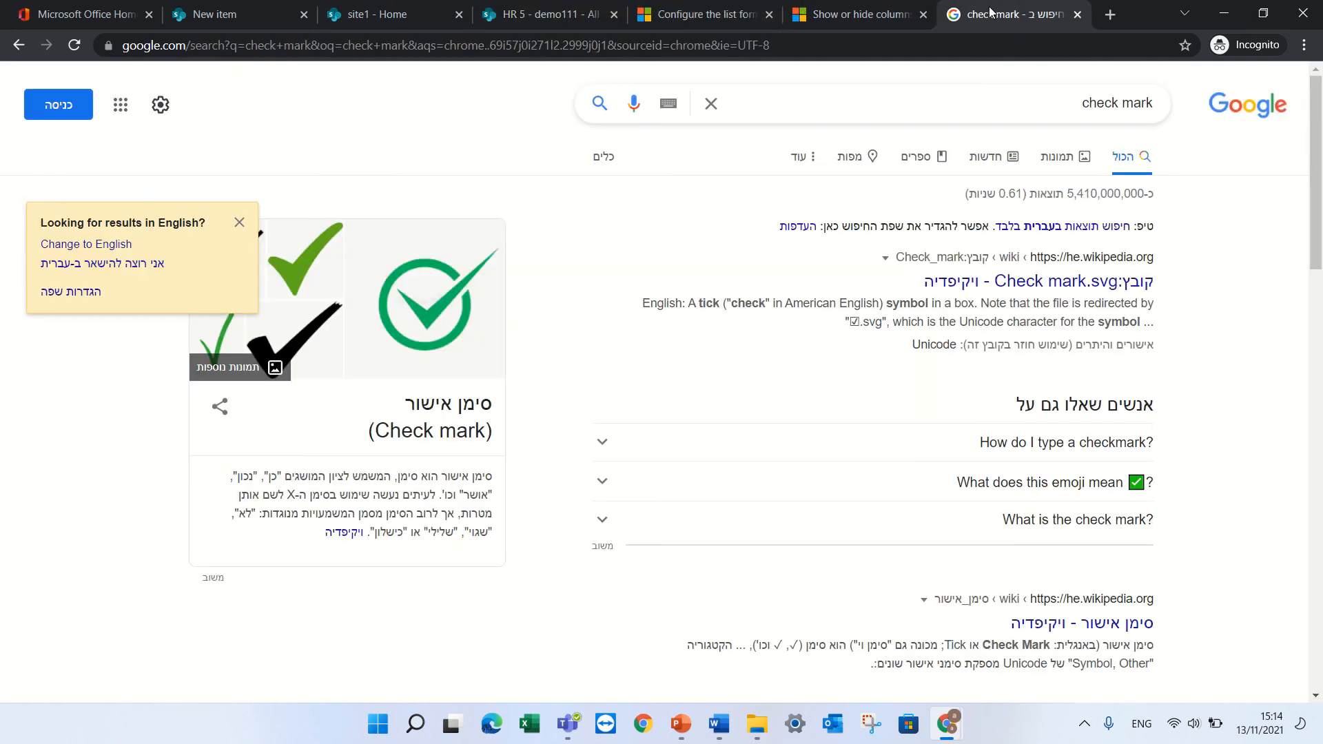
left_click(993, 14)
left_click(861, 15)
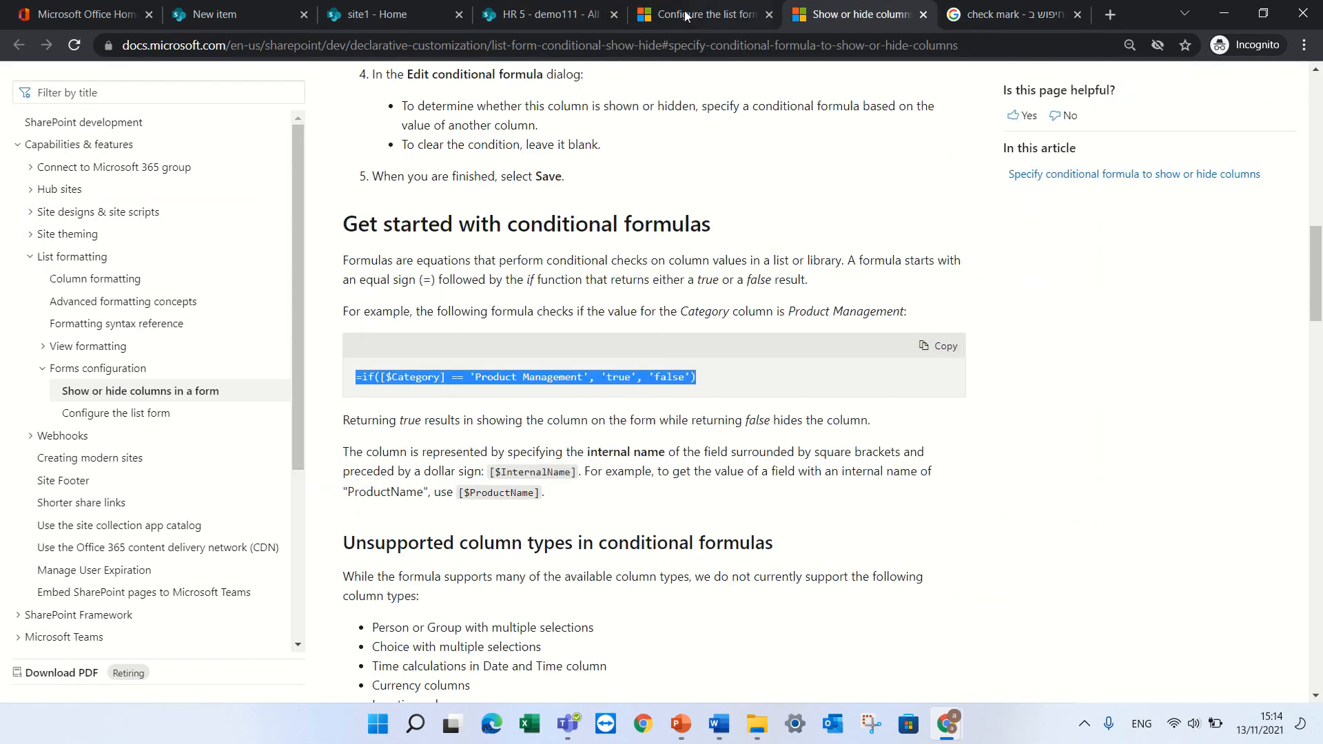
left_click(558, 13)
left_click(239, 17)
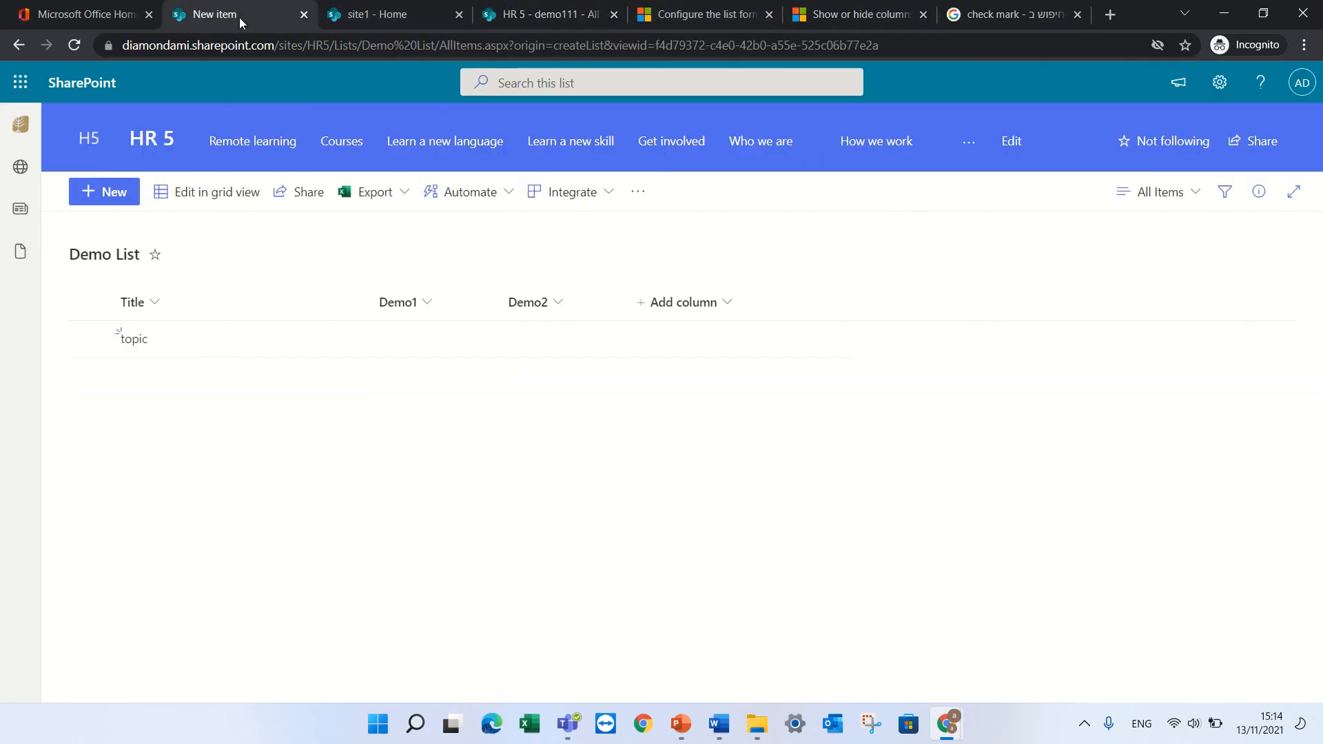
left_click(367, 24)
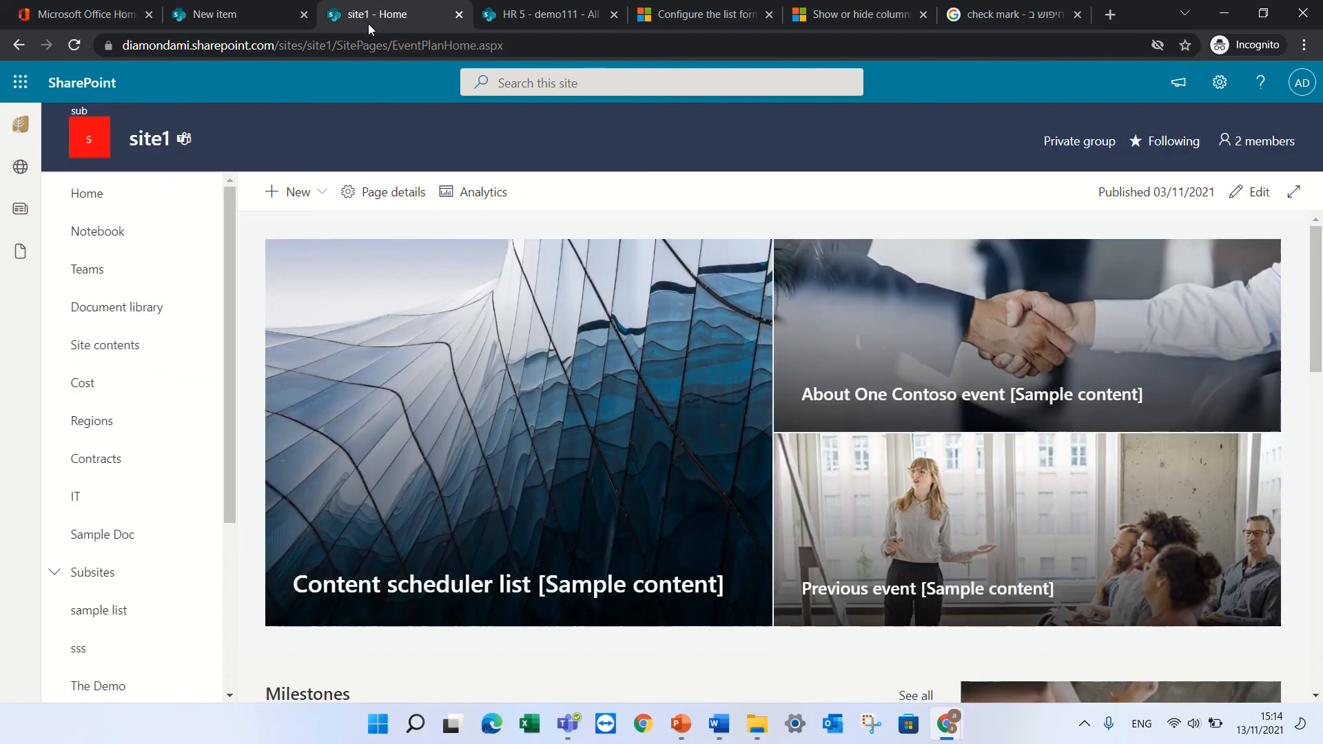
left_click(537, 17)
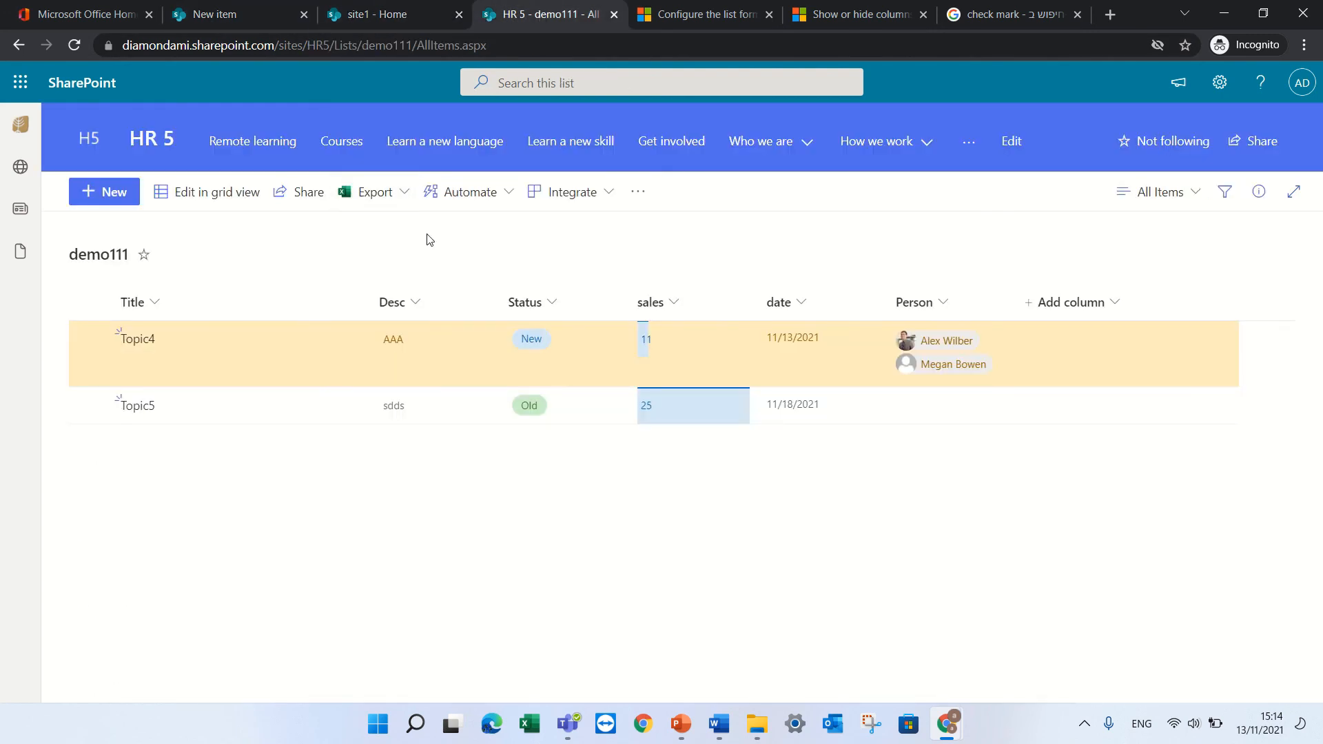
Examine the demo111 list's link-sharing options and the commands offered for the Topic4 item, leaving the item deselected
left_click(308, 192)
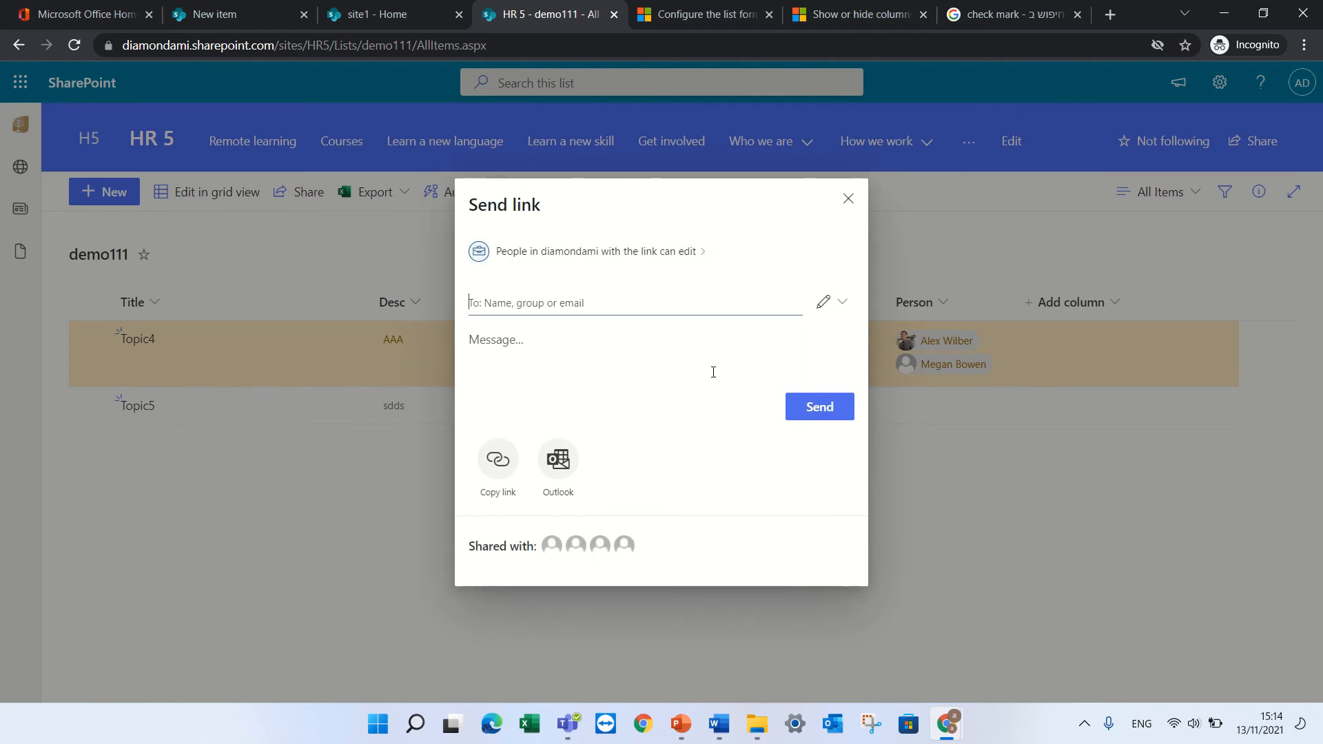
left_click(849, 200)
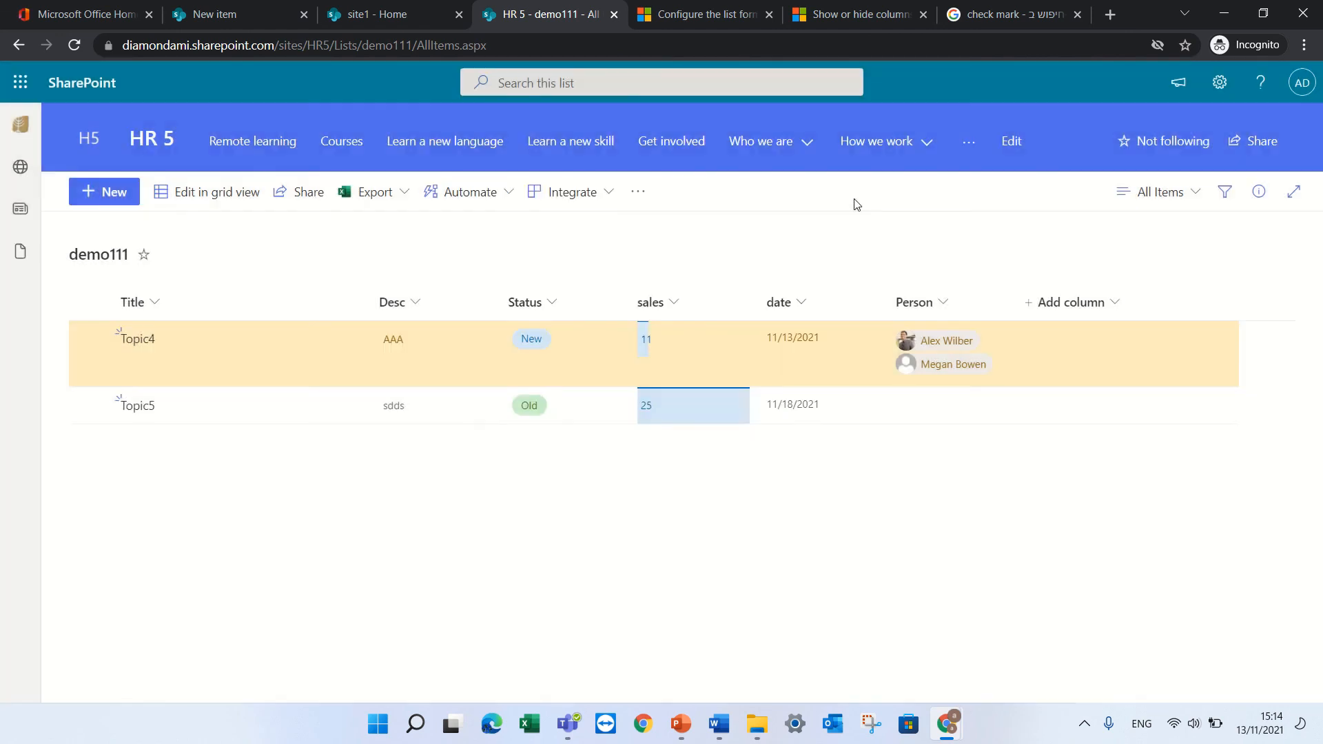
left_click(90, 337)
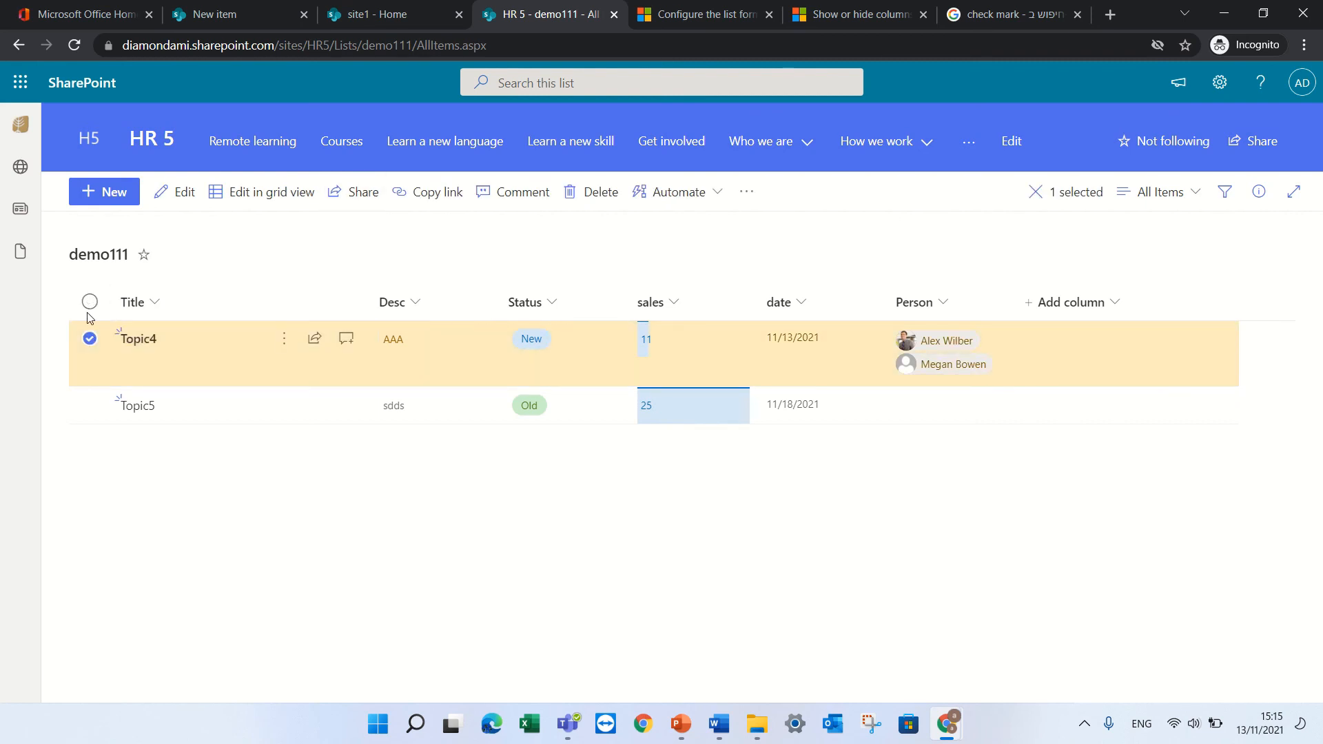
left_click(90, 338)
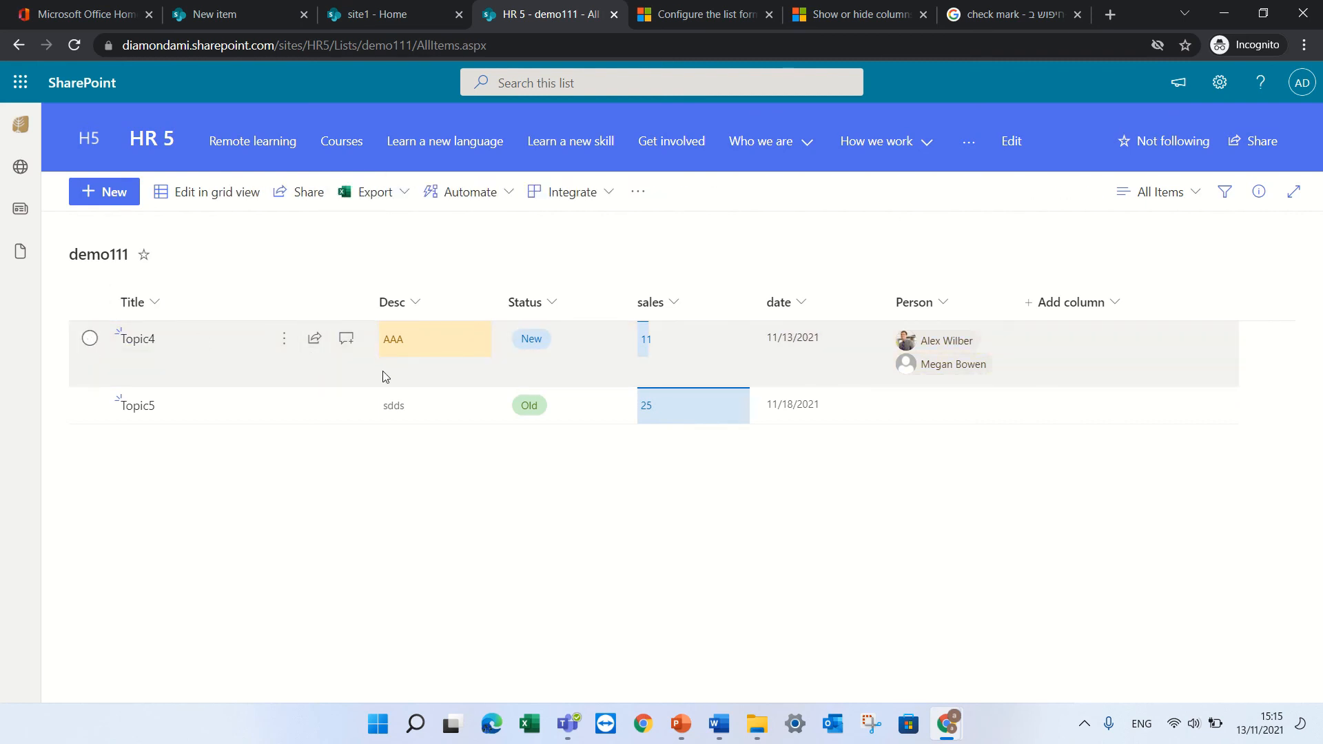